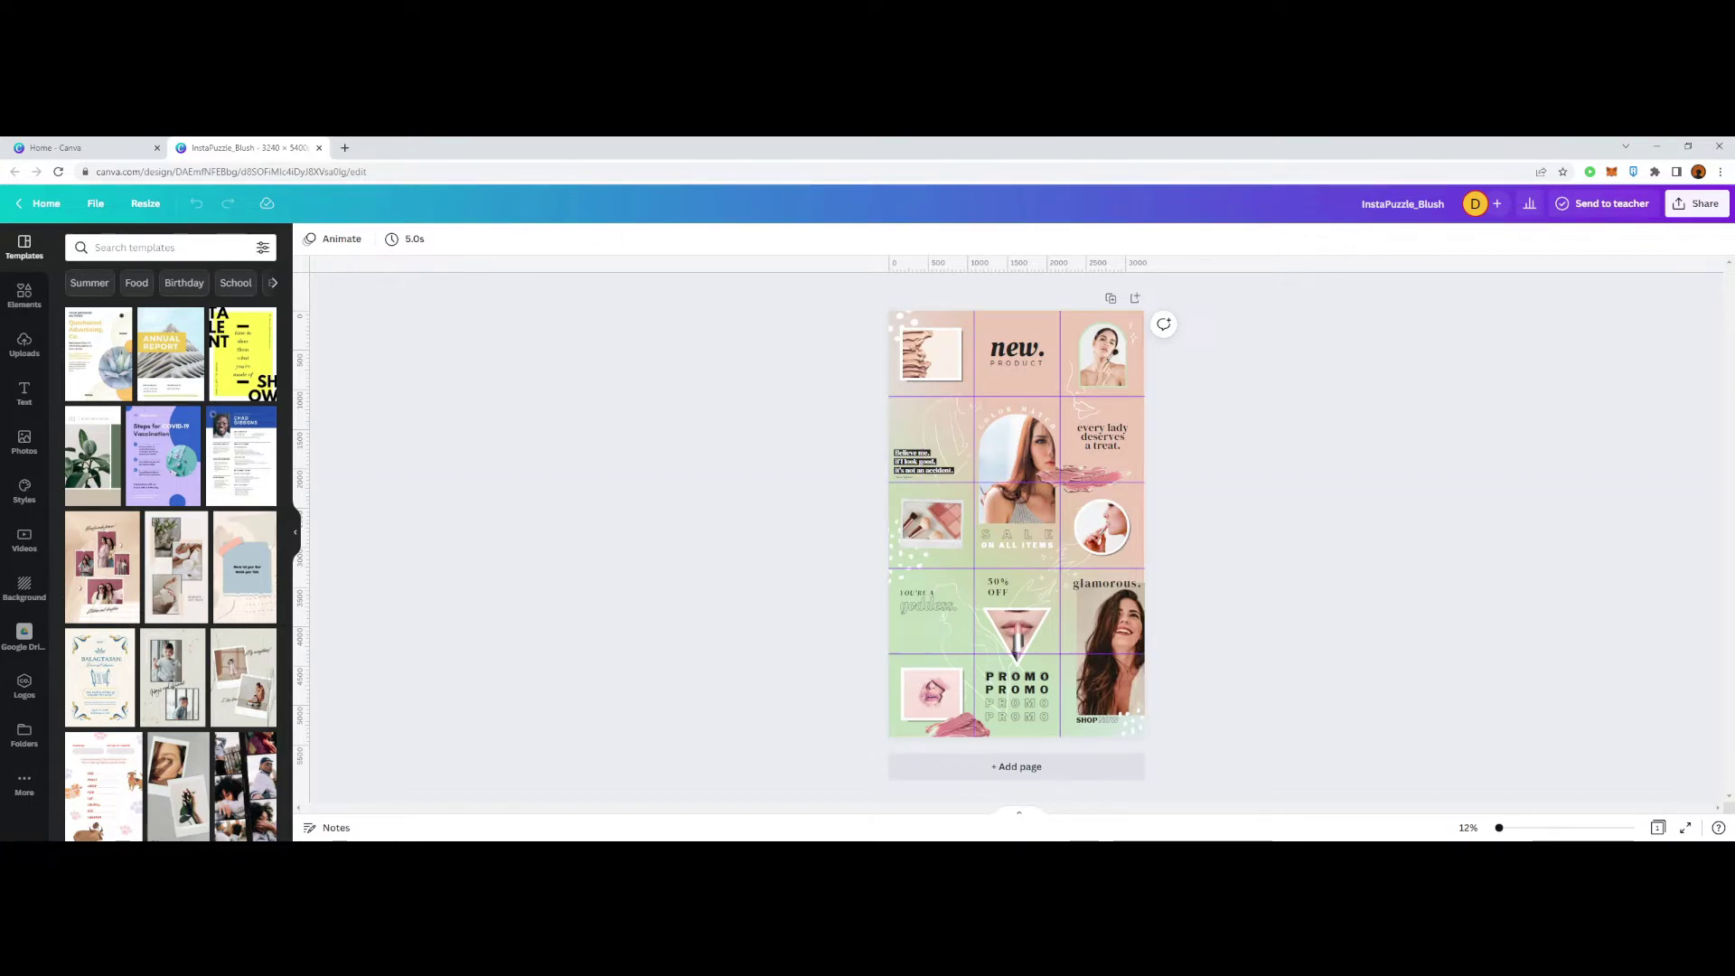
Step: Examine the full puzzle feed design and its guide grid from the first row to the last
left_click_drag(1499, 828, 1501, 828)
scroll(1017, 543, "up", 2)
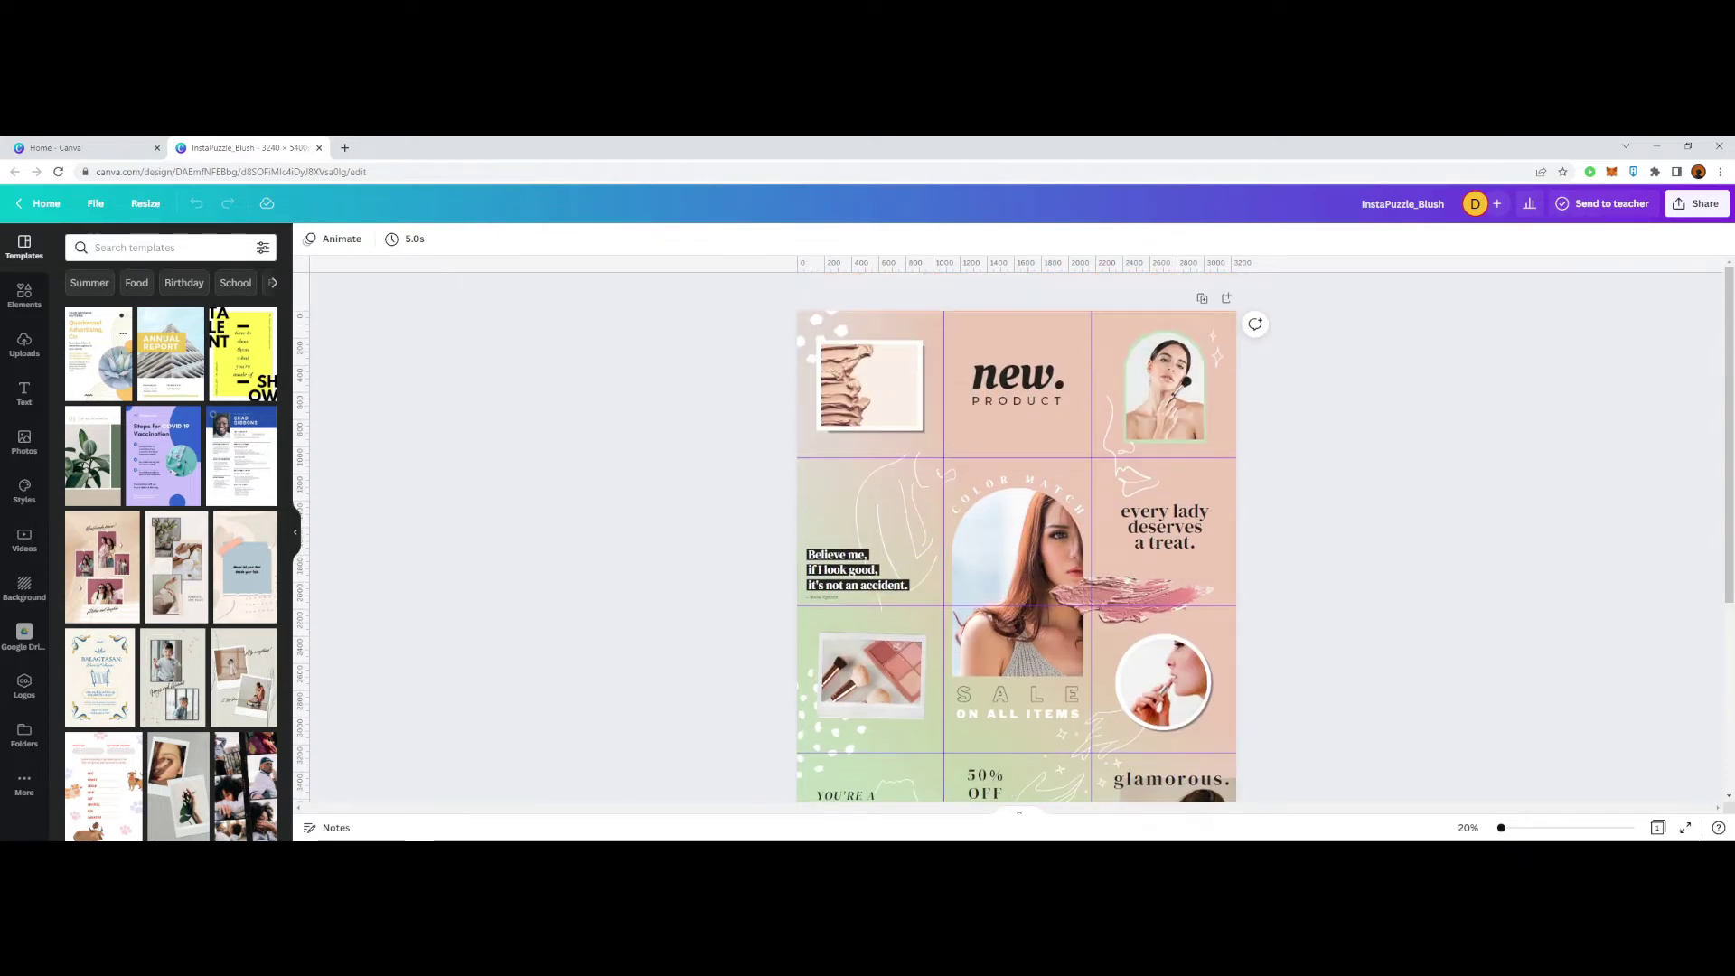
scroll(1017, 542, "down", 5)
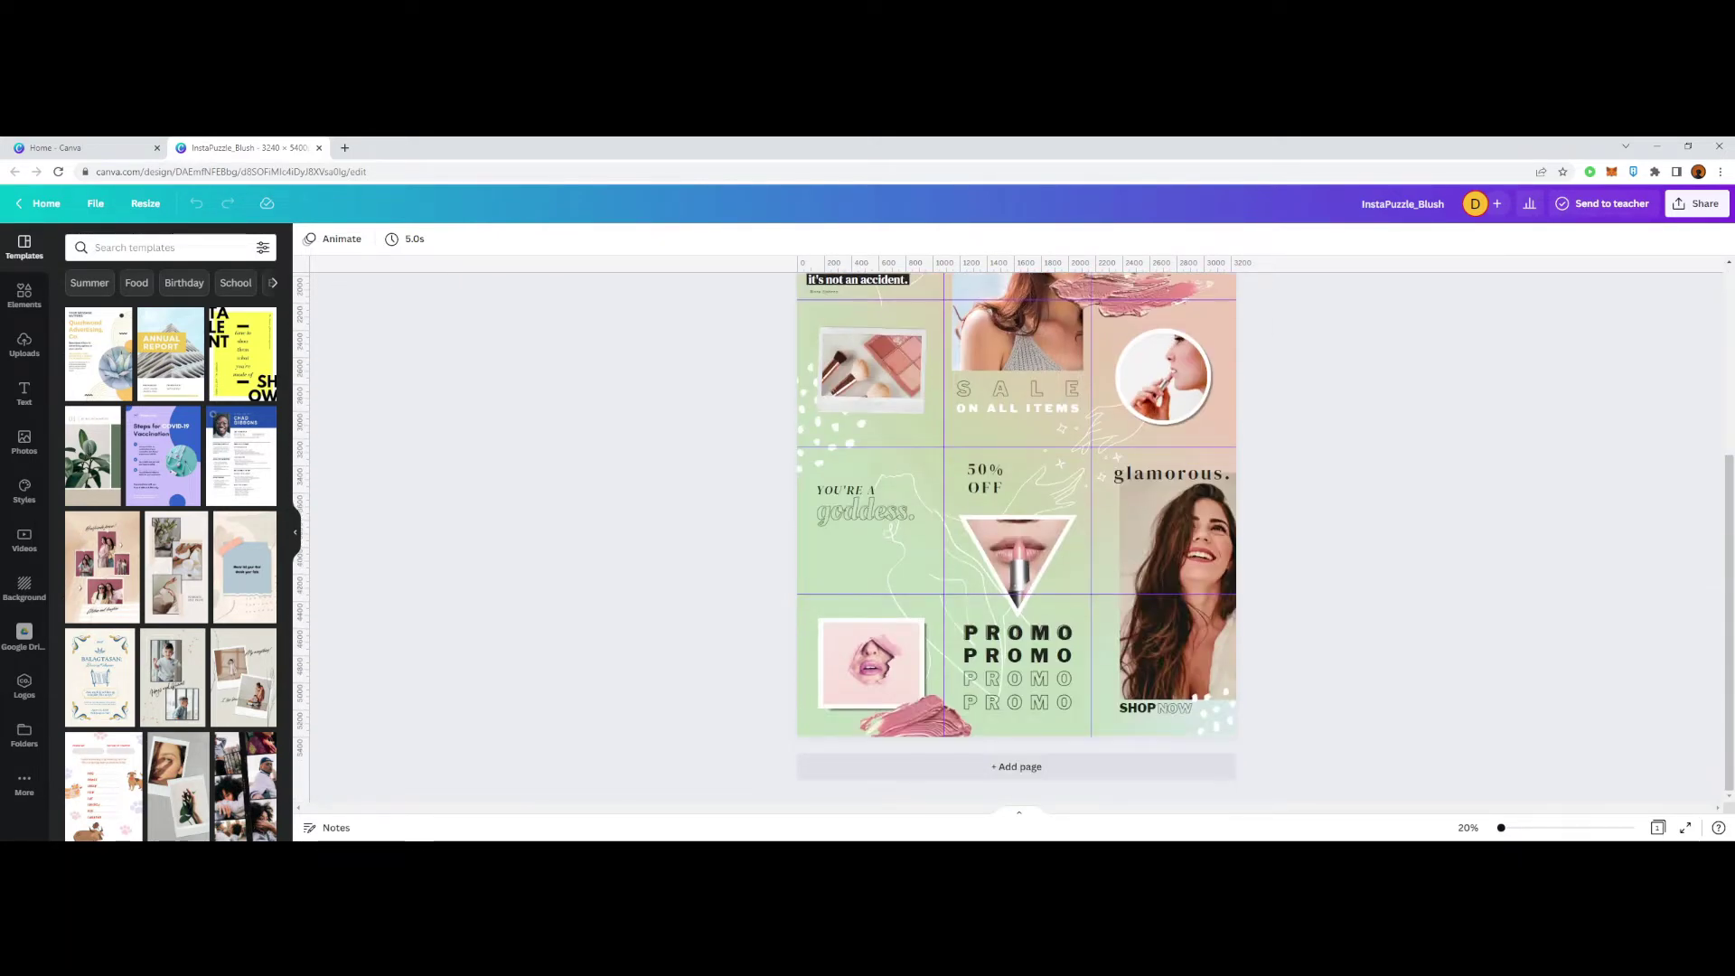
scroll(1016, 543, "up", 5)
scroll(1017, 537, "down", 5)
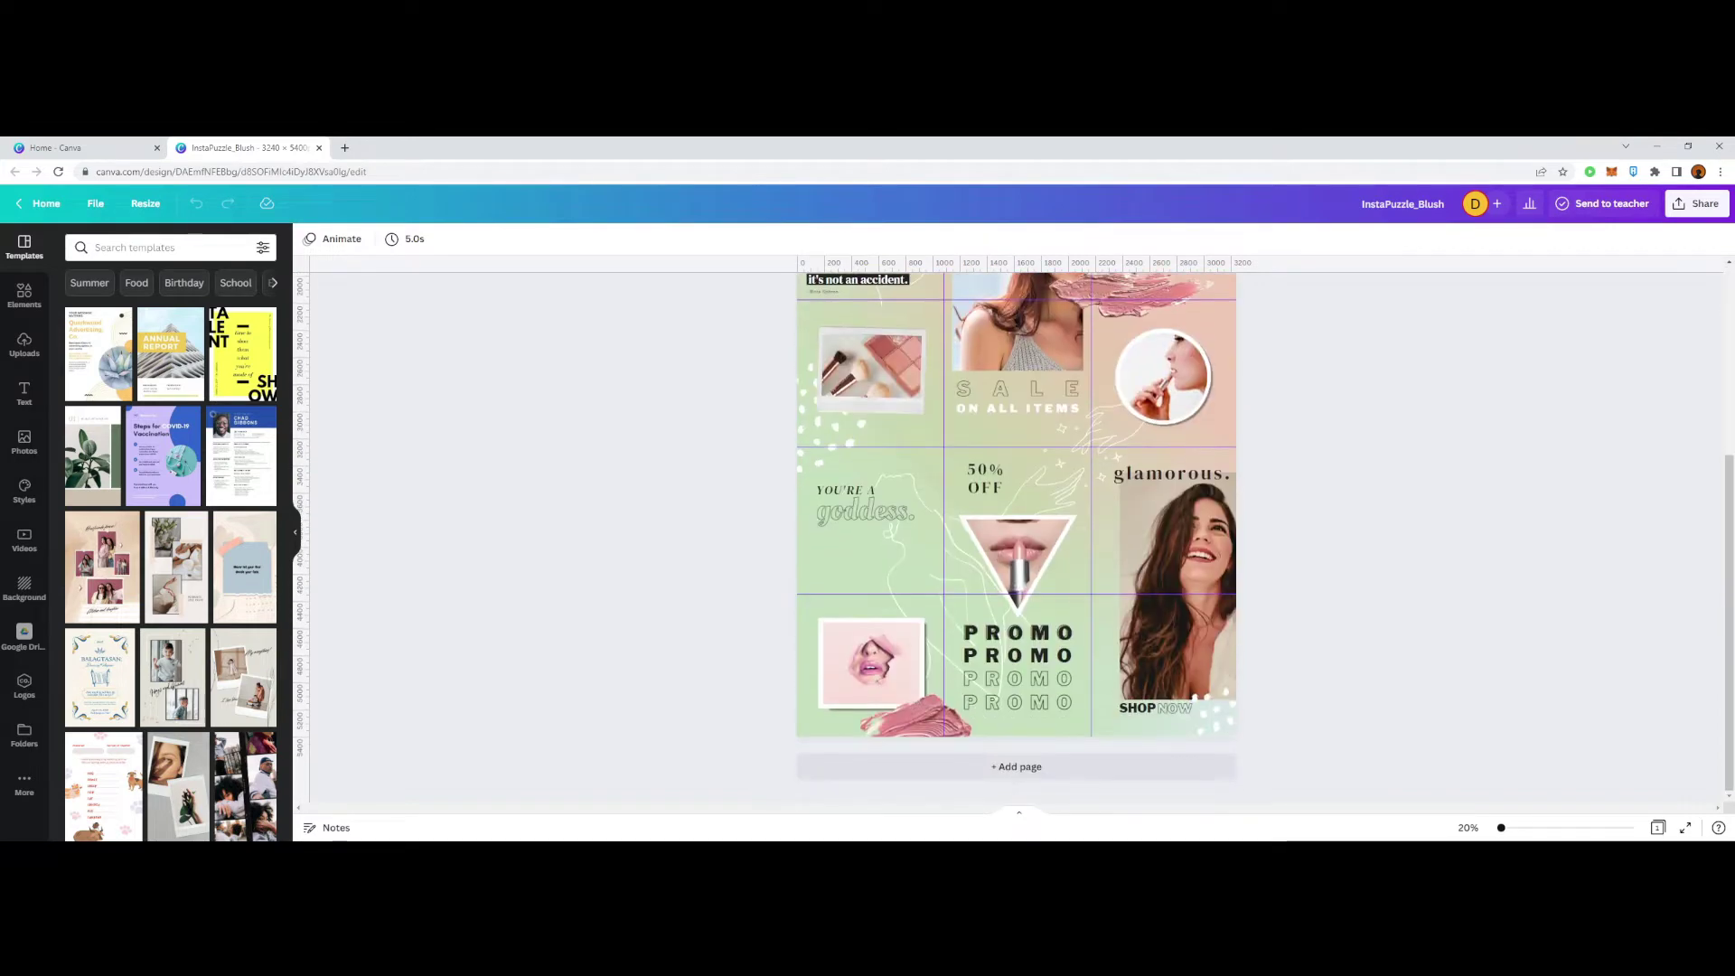
scroll(1017, 537, "up", 4)
scroll(1017, 537, "down", 5)
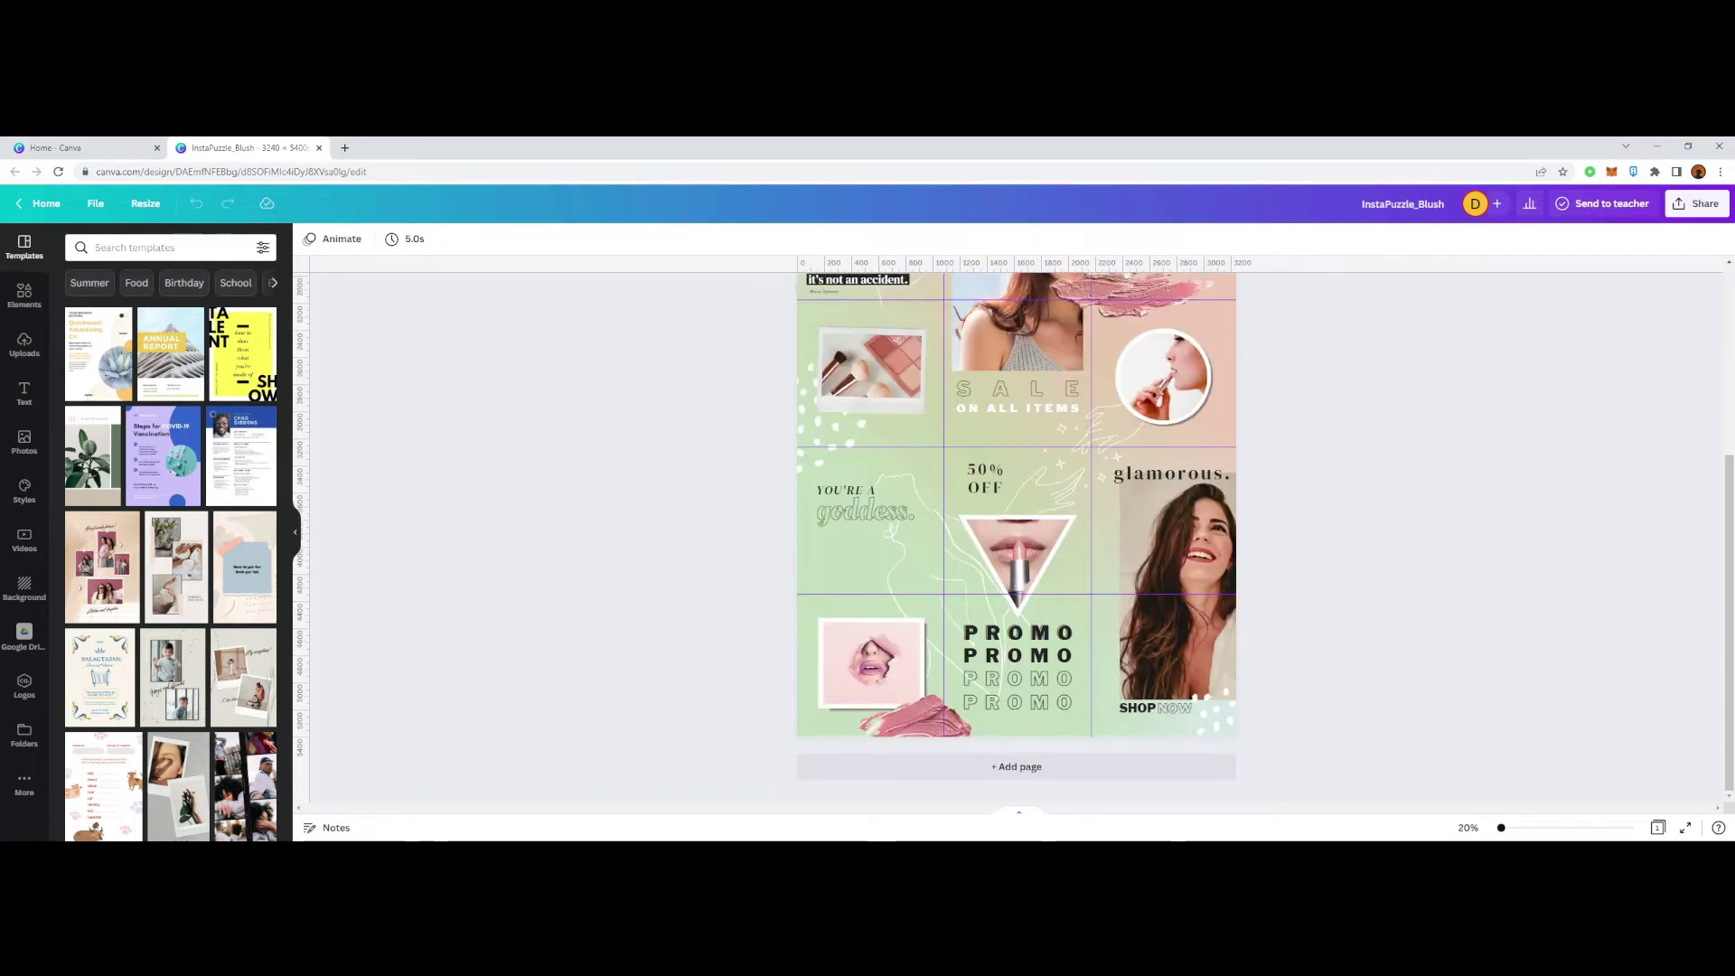
scroll(1016, 537, "up", 6)
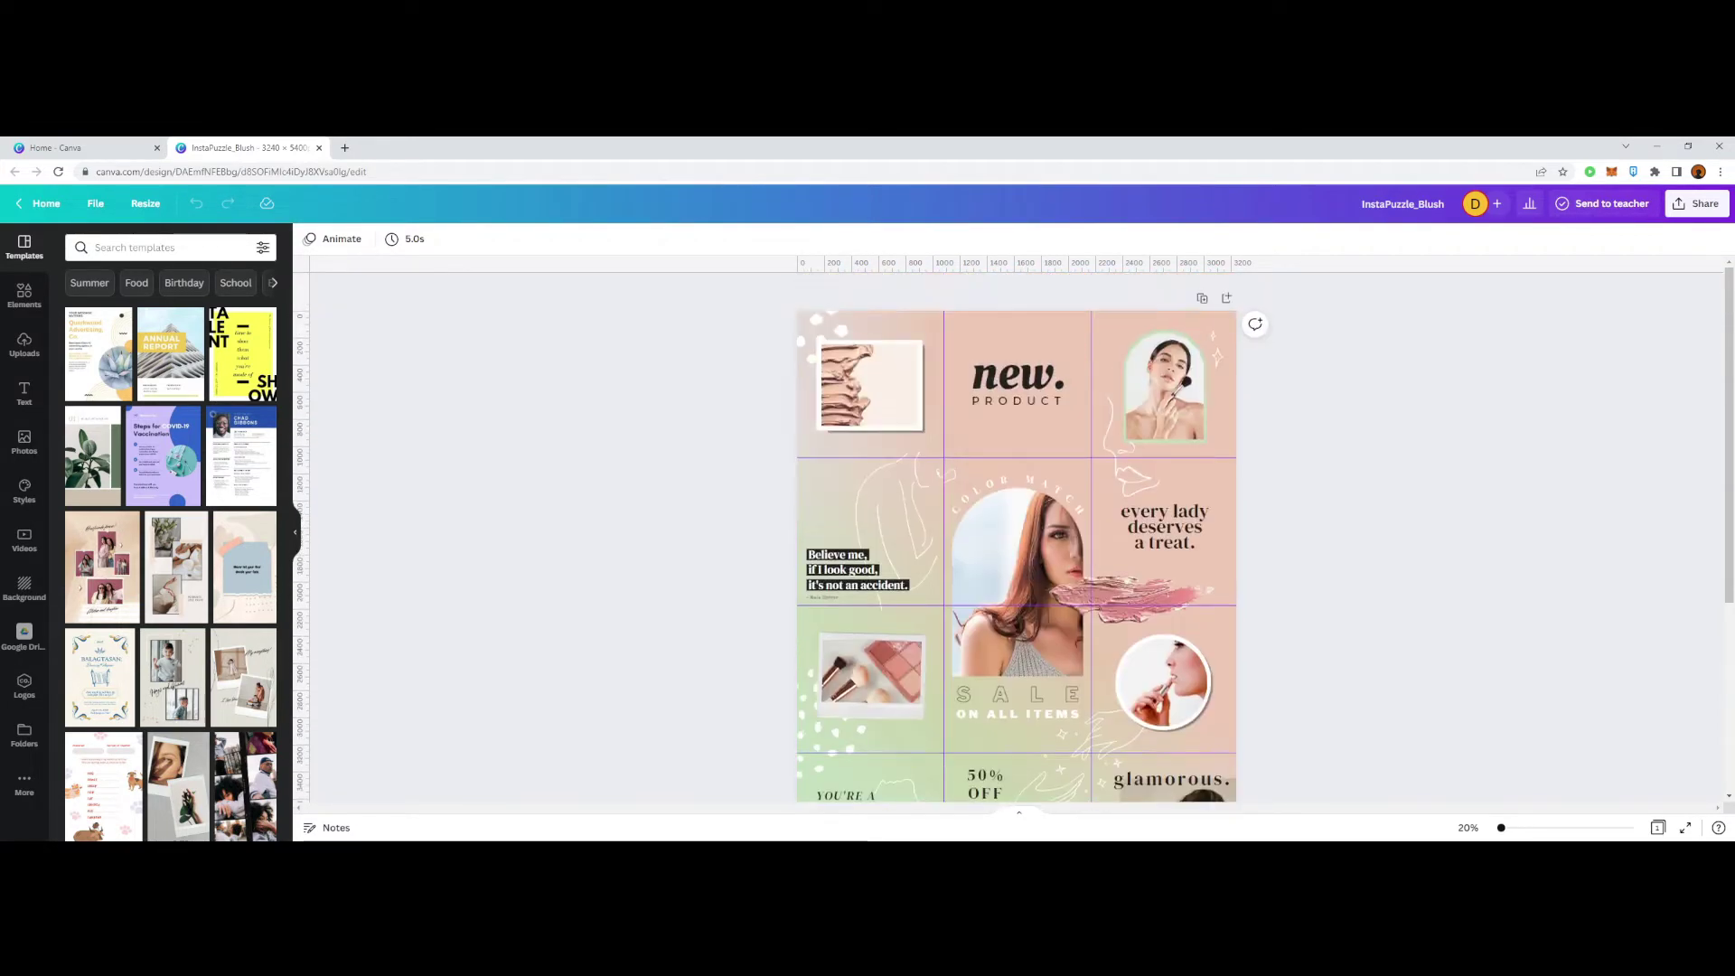
Step: Duplicate the puzzle feed page as a second page
left_click(1202, 299)
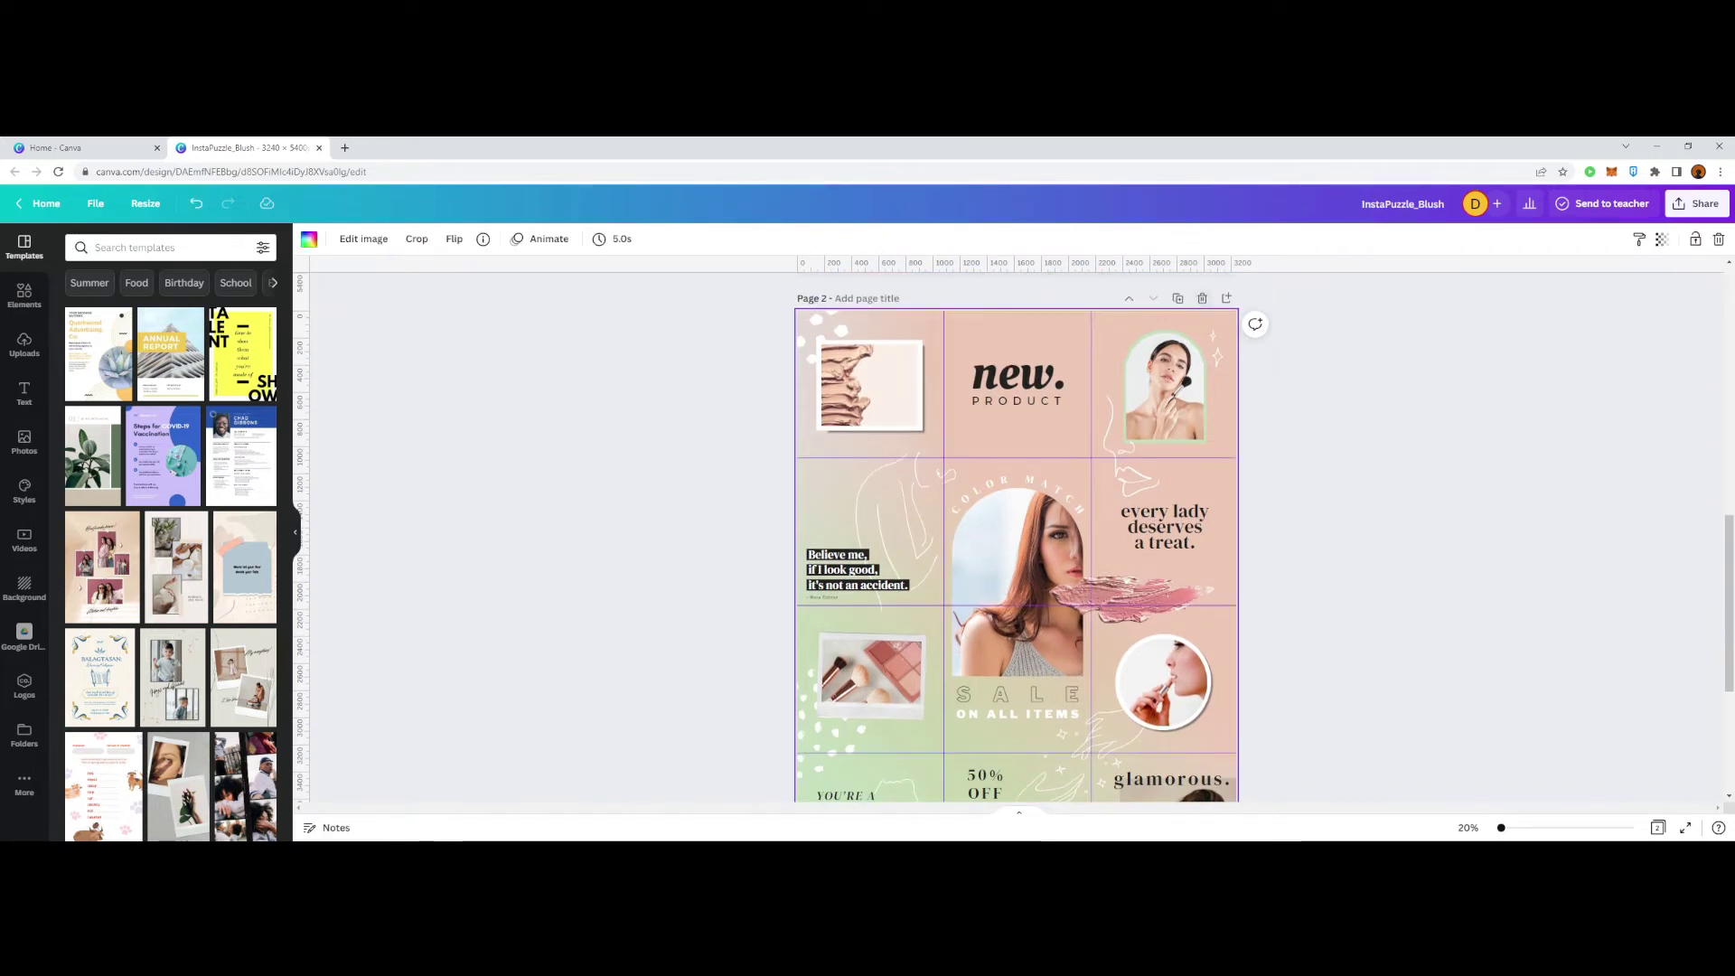
scroll(1017, 537, "down", 4)
scroll(1017, 537, "up", 1)
scroll(1016, 537, "up", 3)
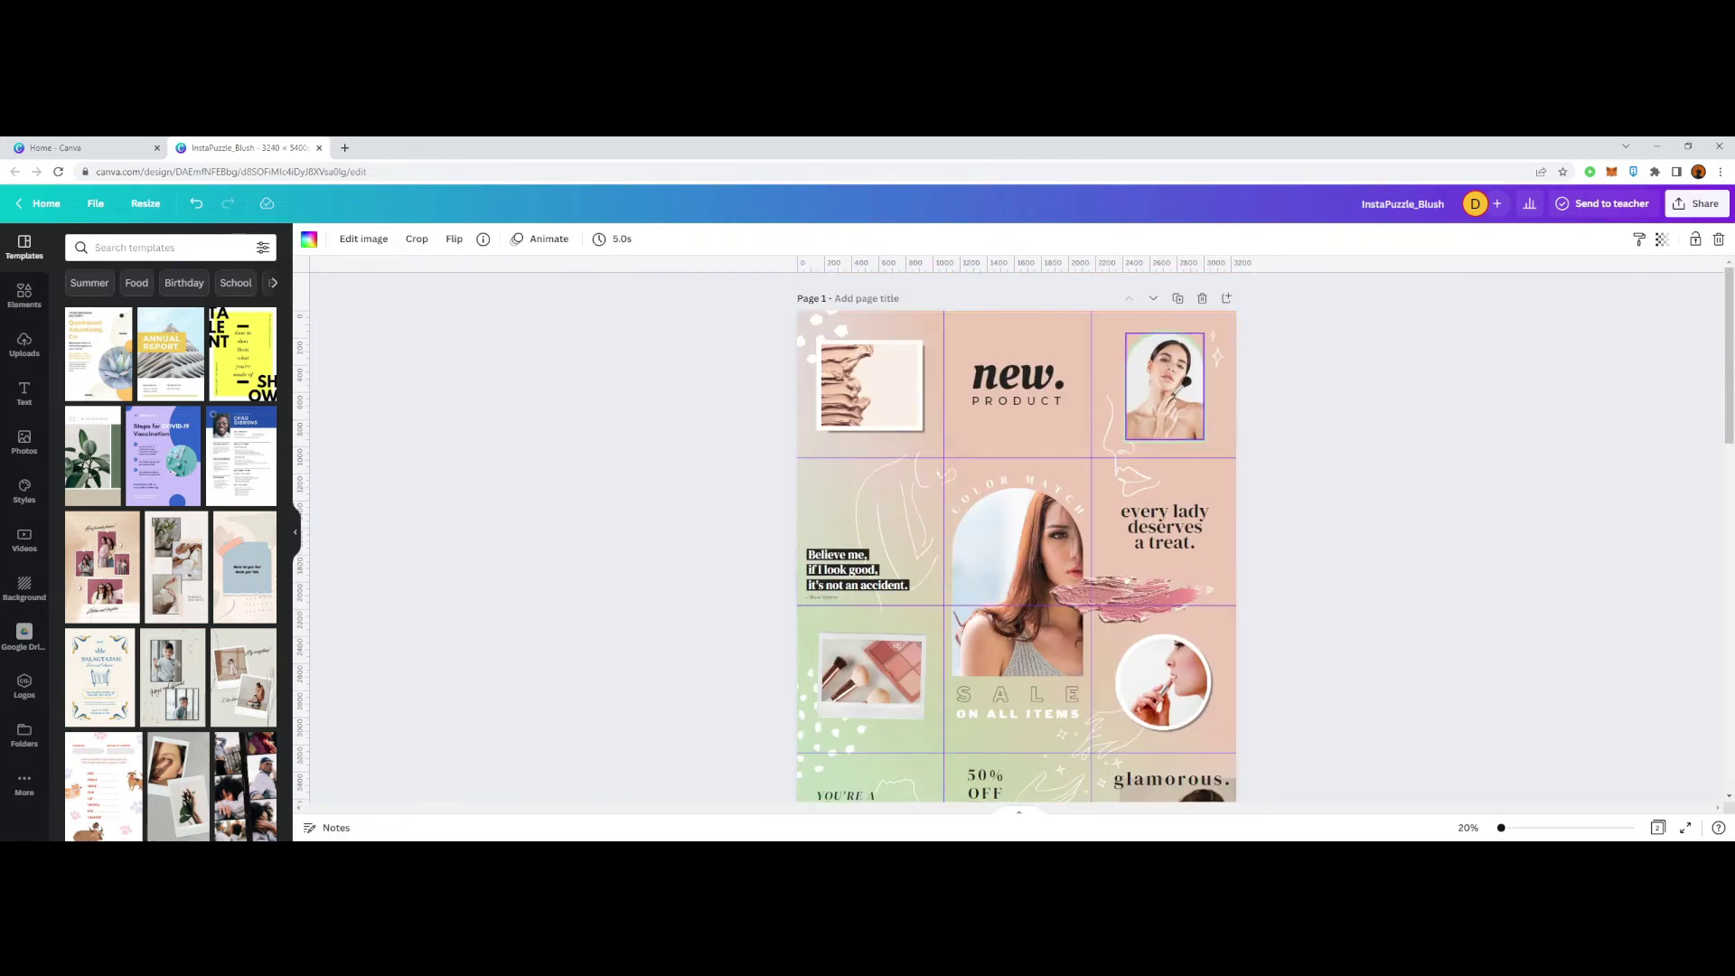
Step: Clear page 2 to a blank white page by deleting all its elements and the gradient background image
left_click(1497, 828)
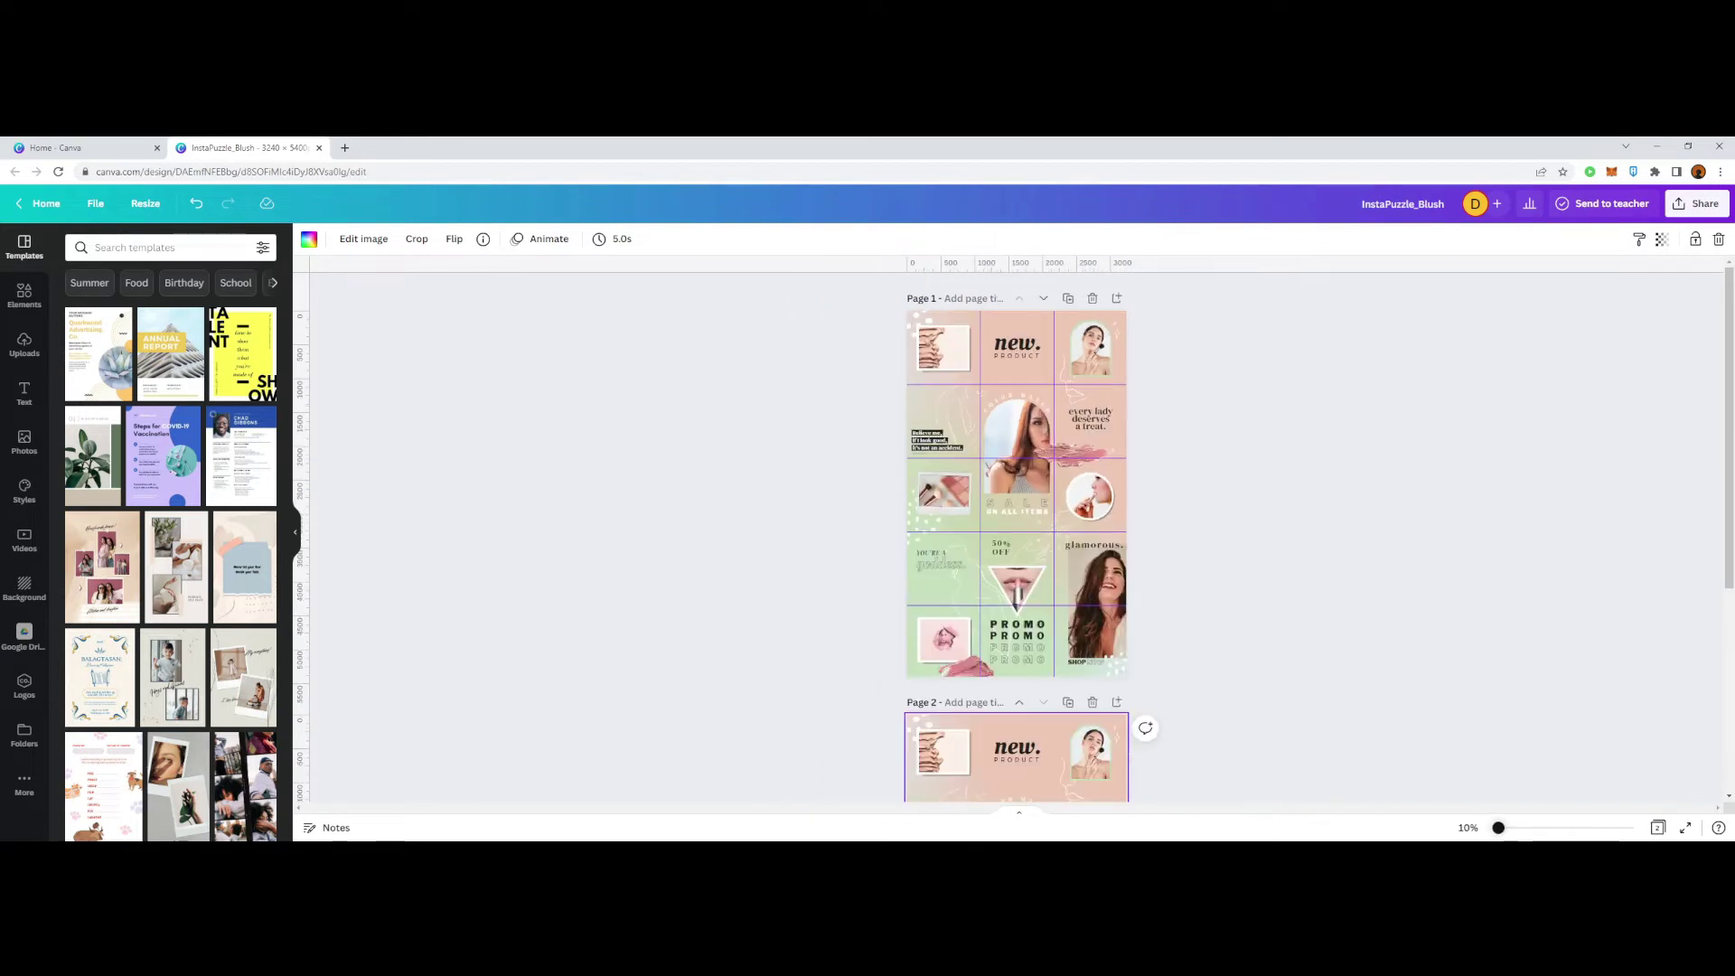
scroll(1017, 537, "down", 4)
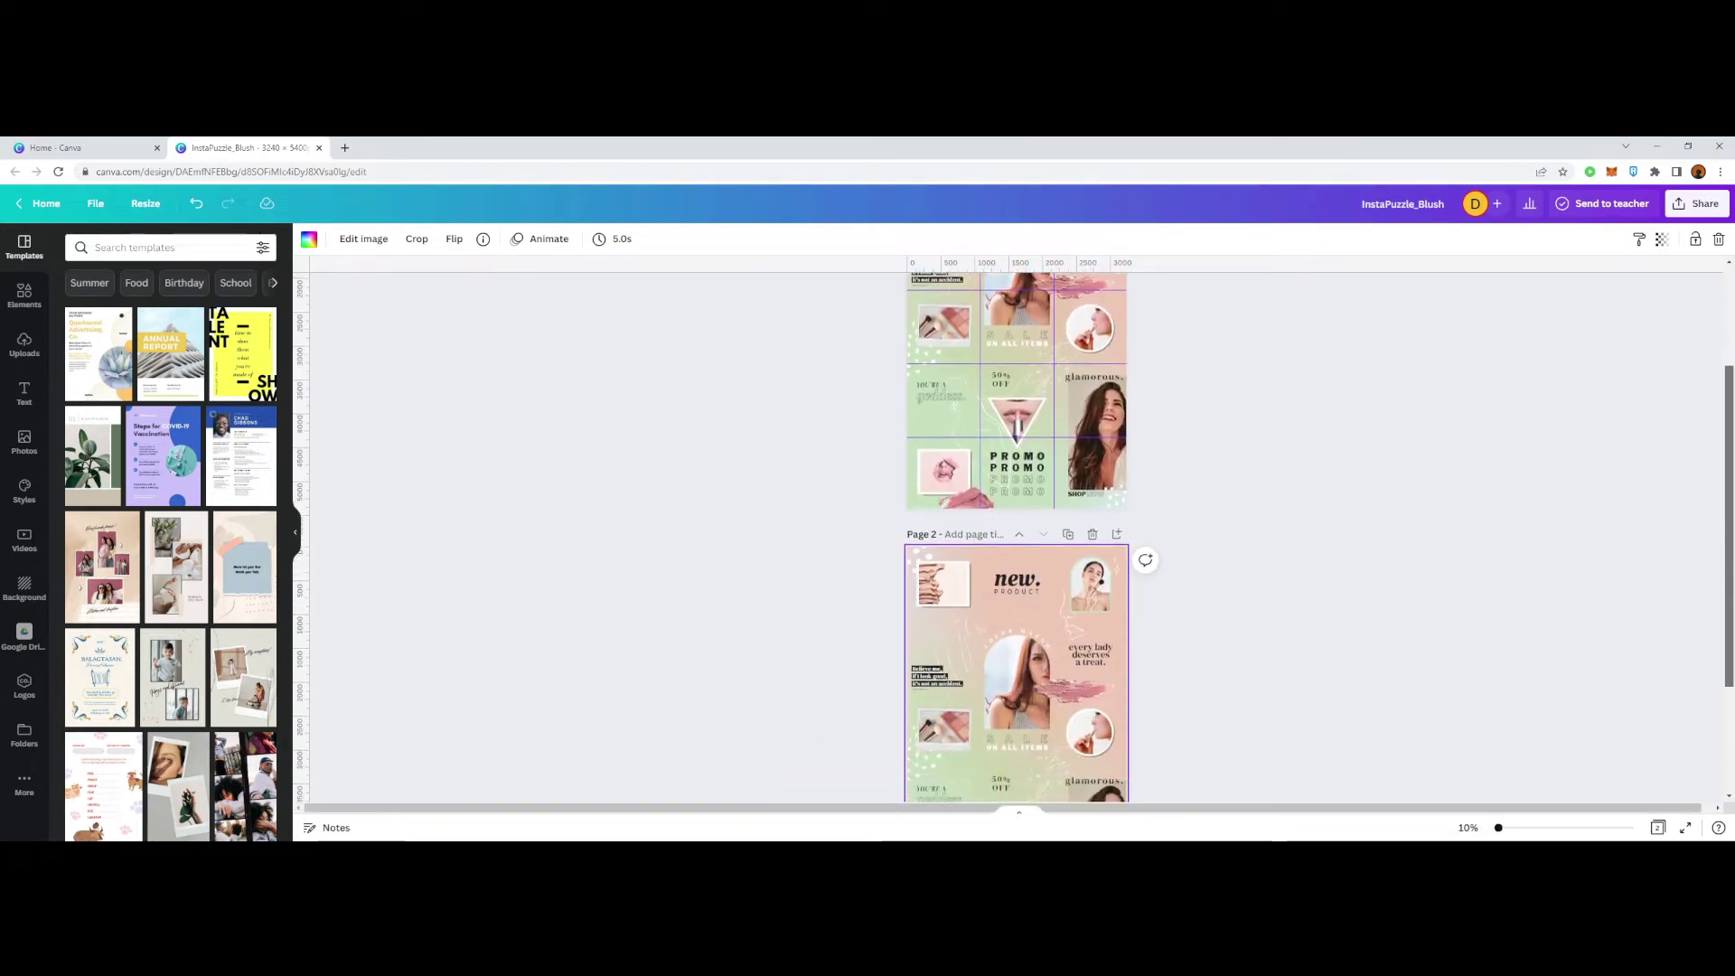
left_click_drag(1201, 382, 784, 802)
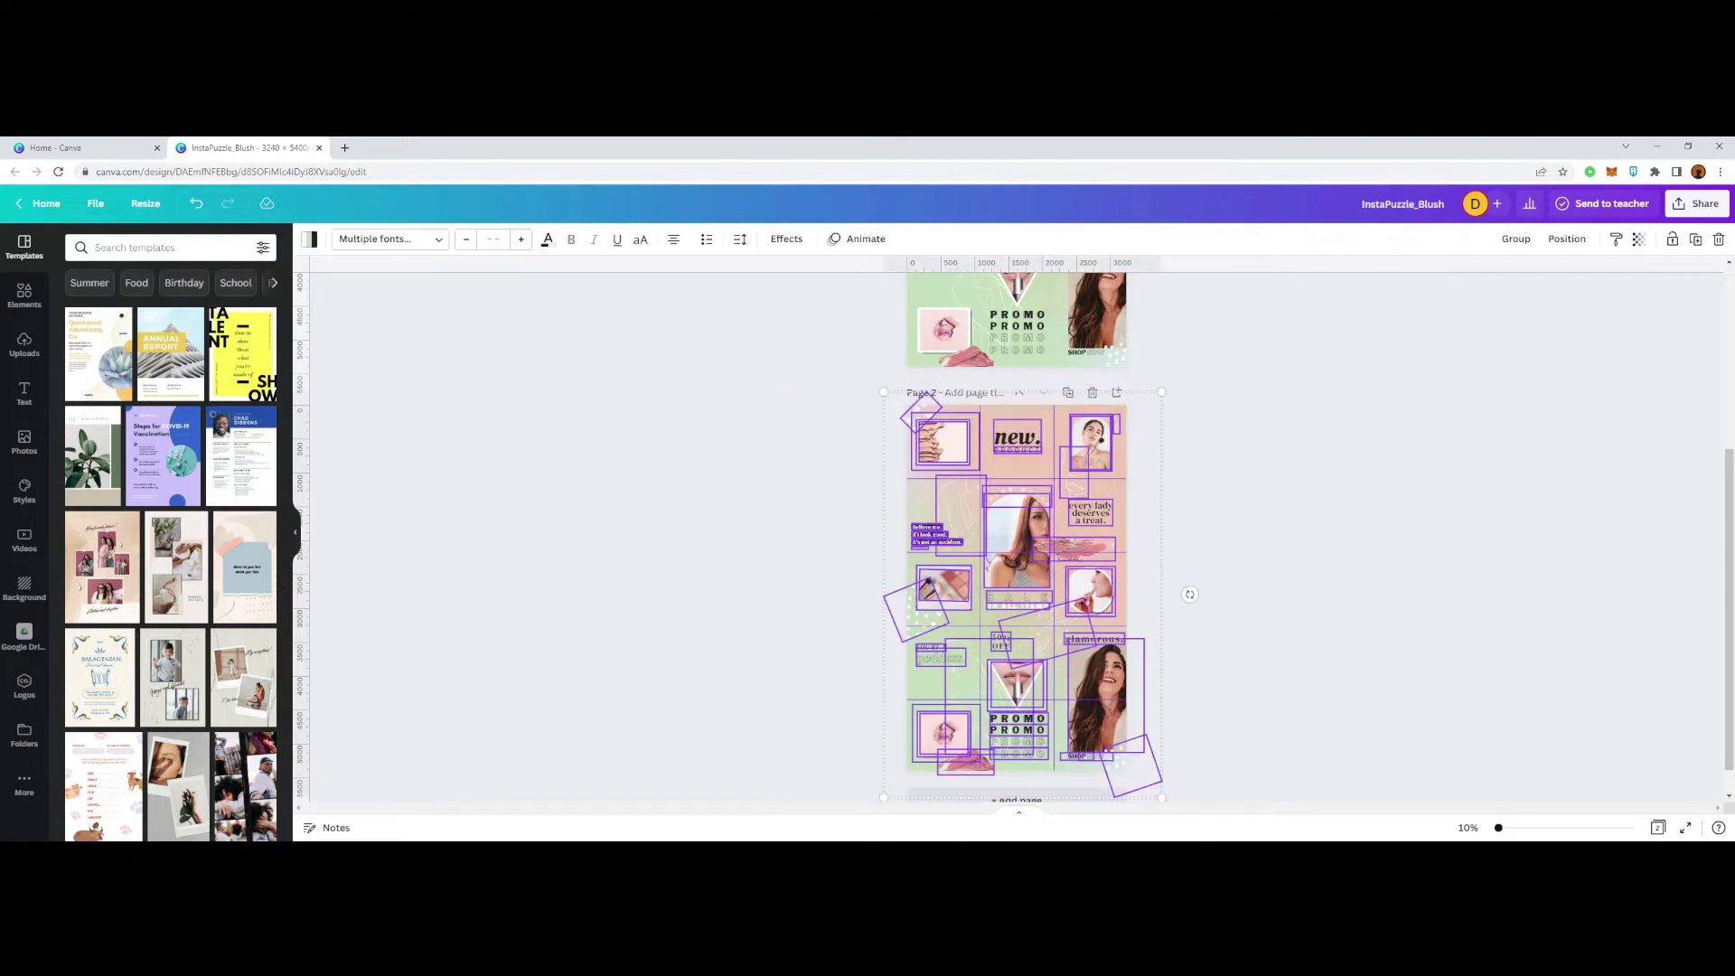
key("Delete")
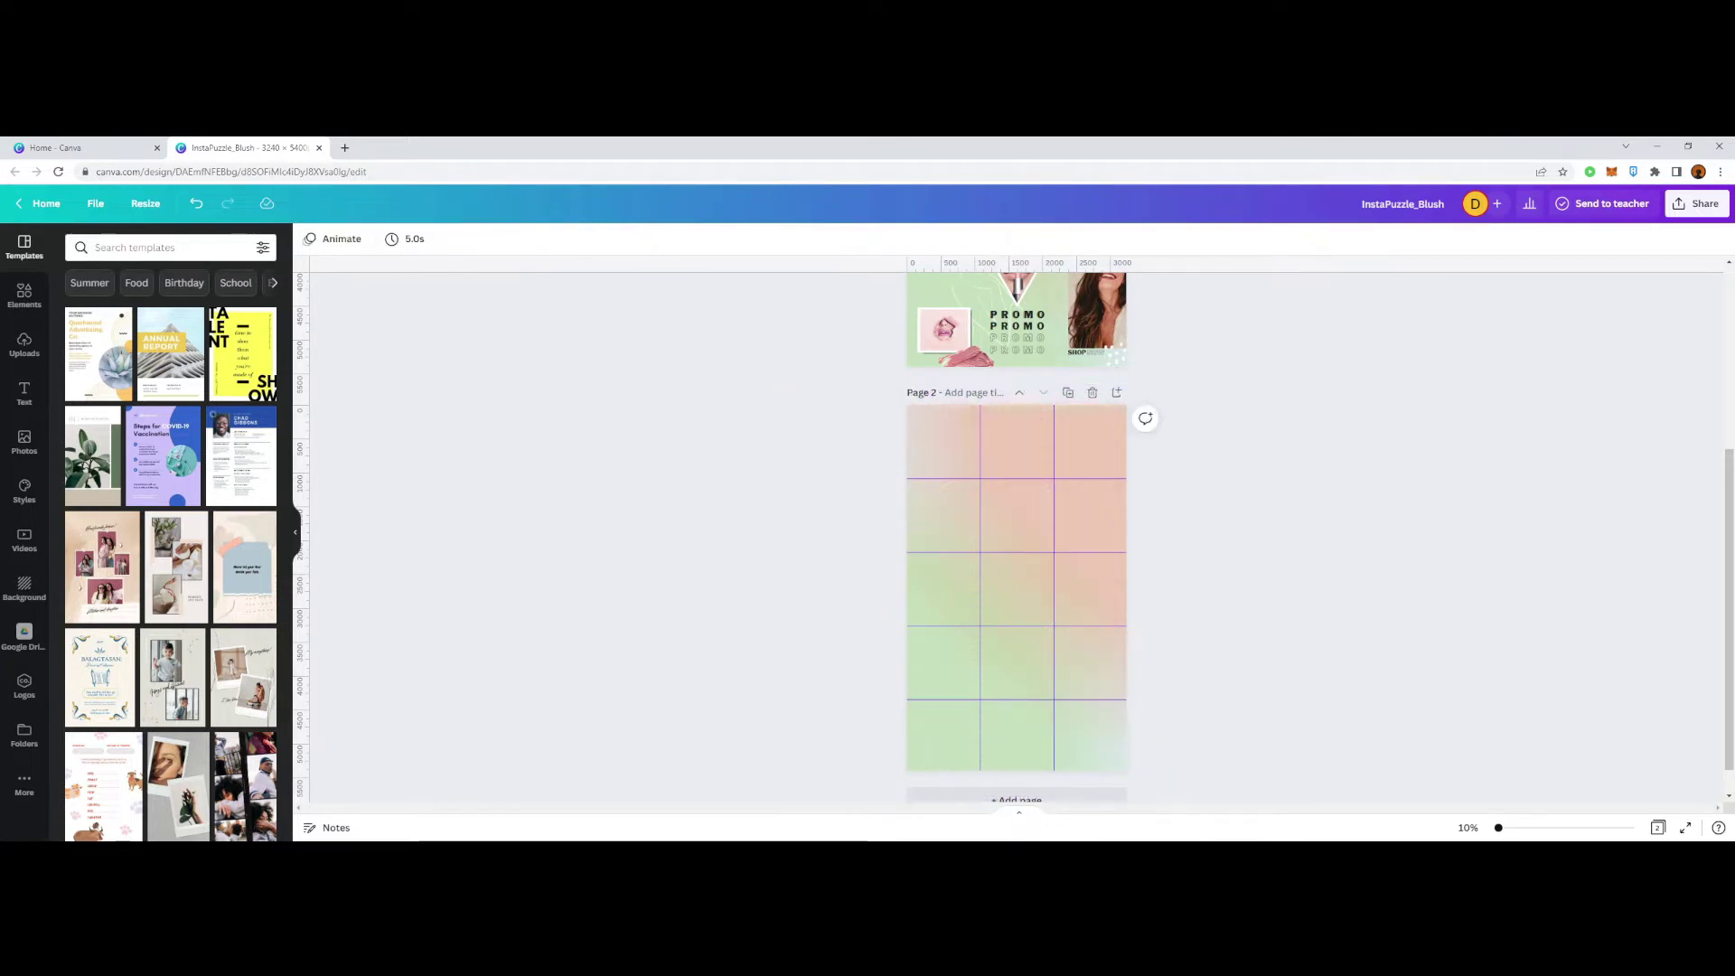
left_click(1084, 588)
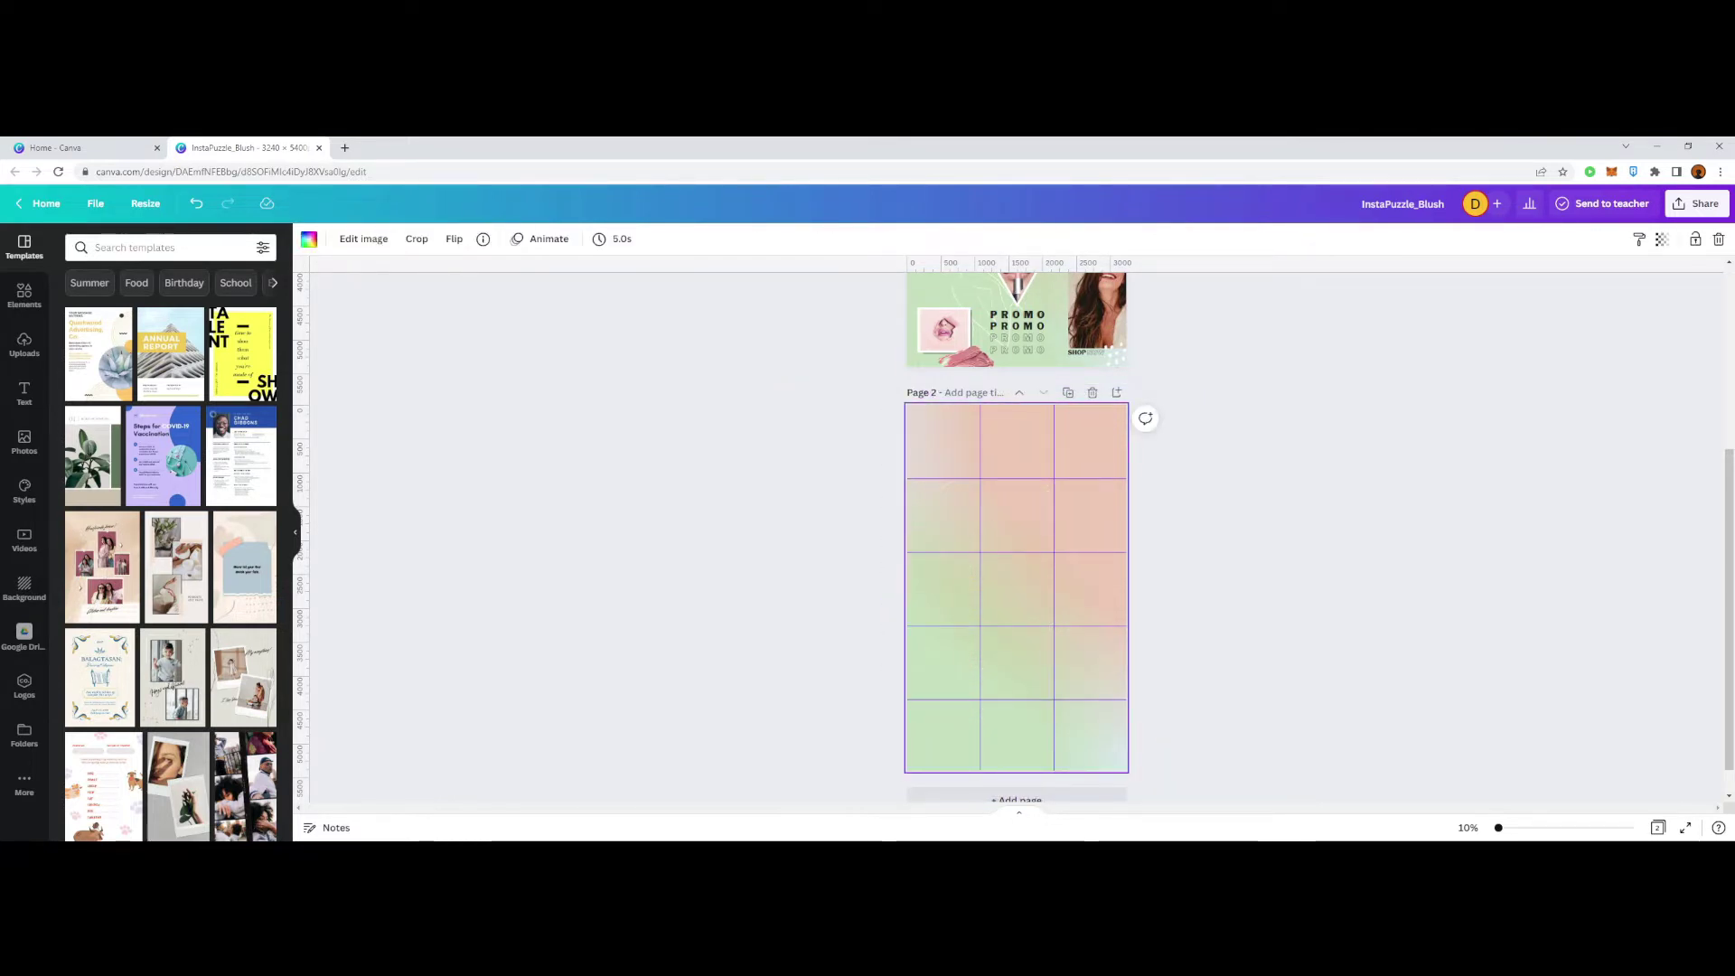
left_click(1719, 239)
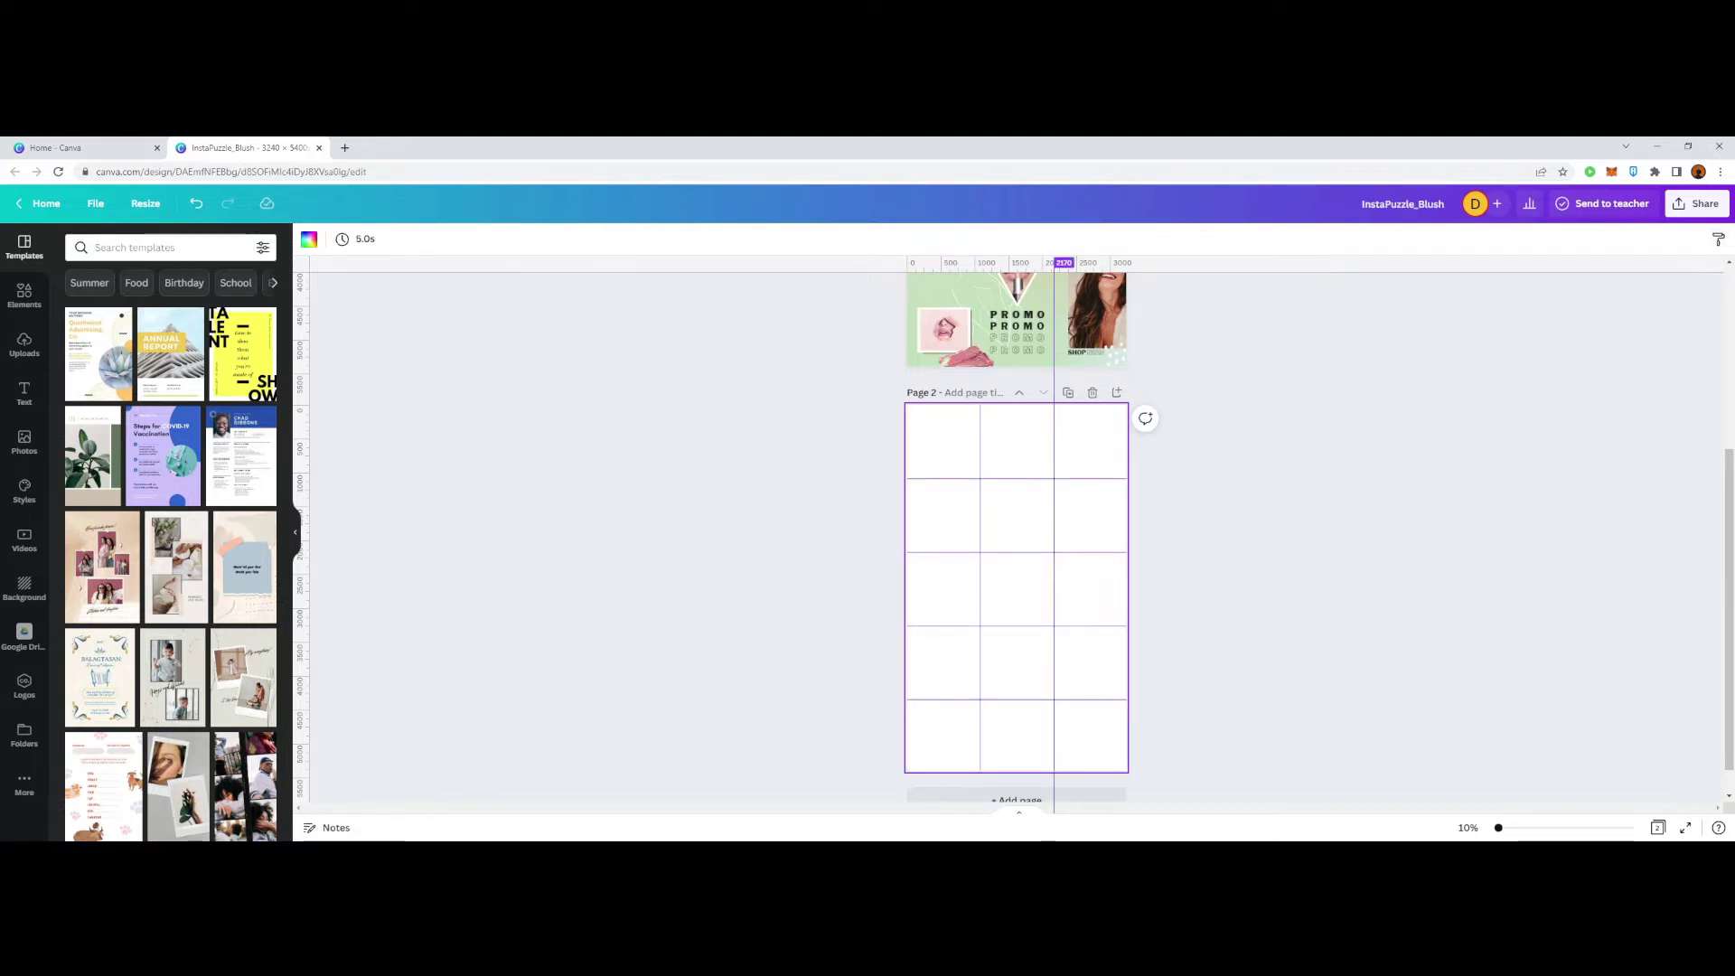
scroll(1039, 542, "up", 5)
scroll(1039, 543, "down", 5)
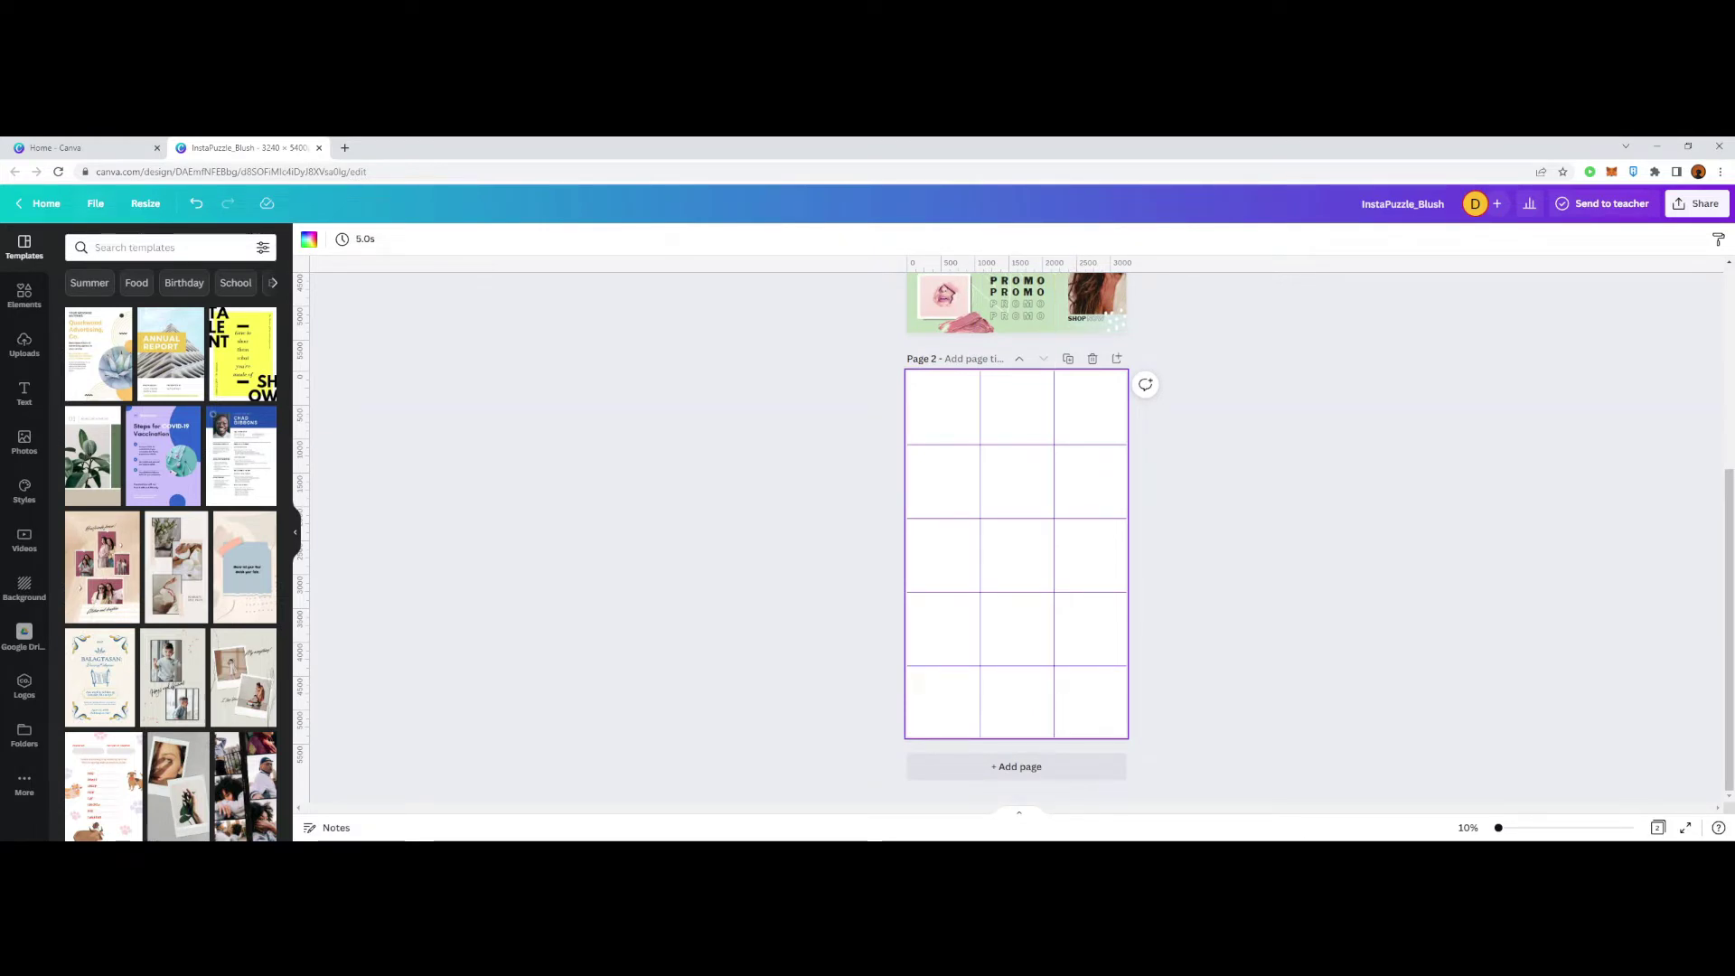
Step: Hide the rulers and guides, and show them again
left_click(96, 205)
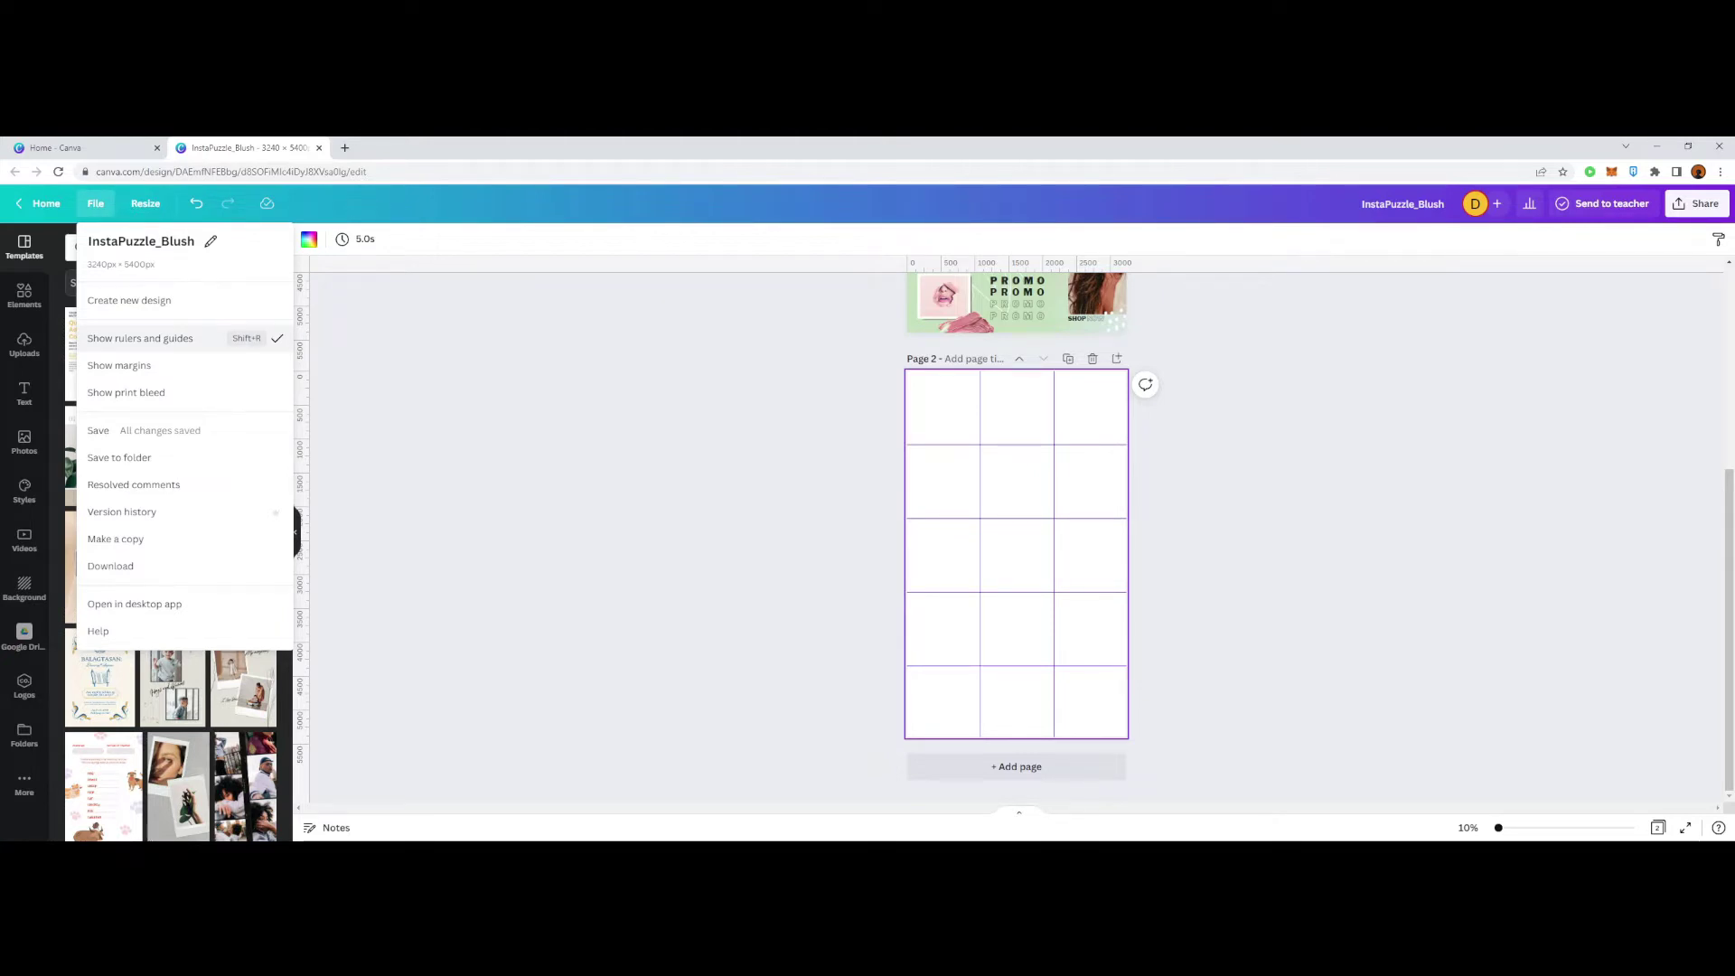
key("shift+r")
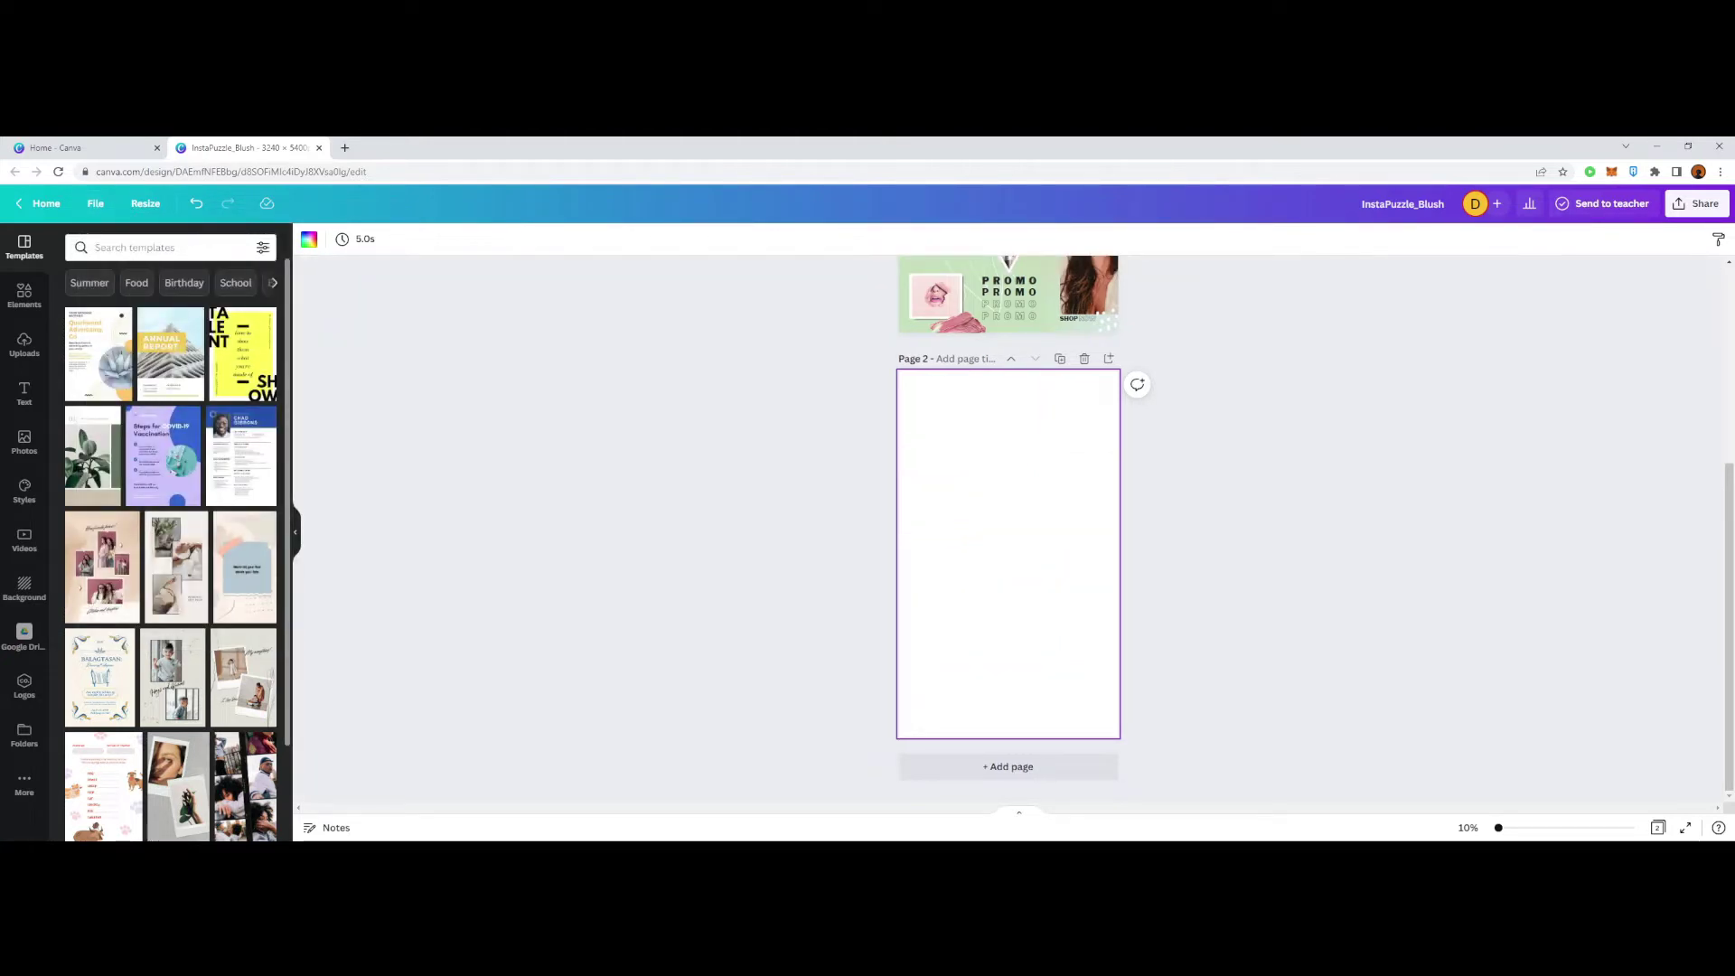
left_click(95, 204)
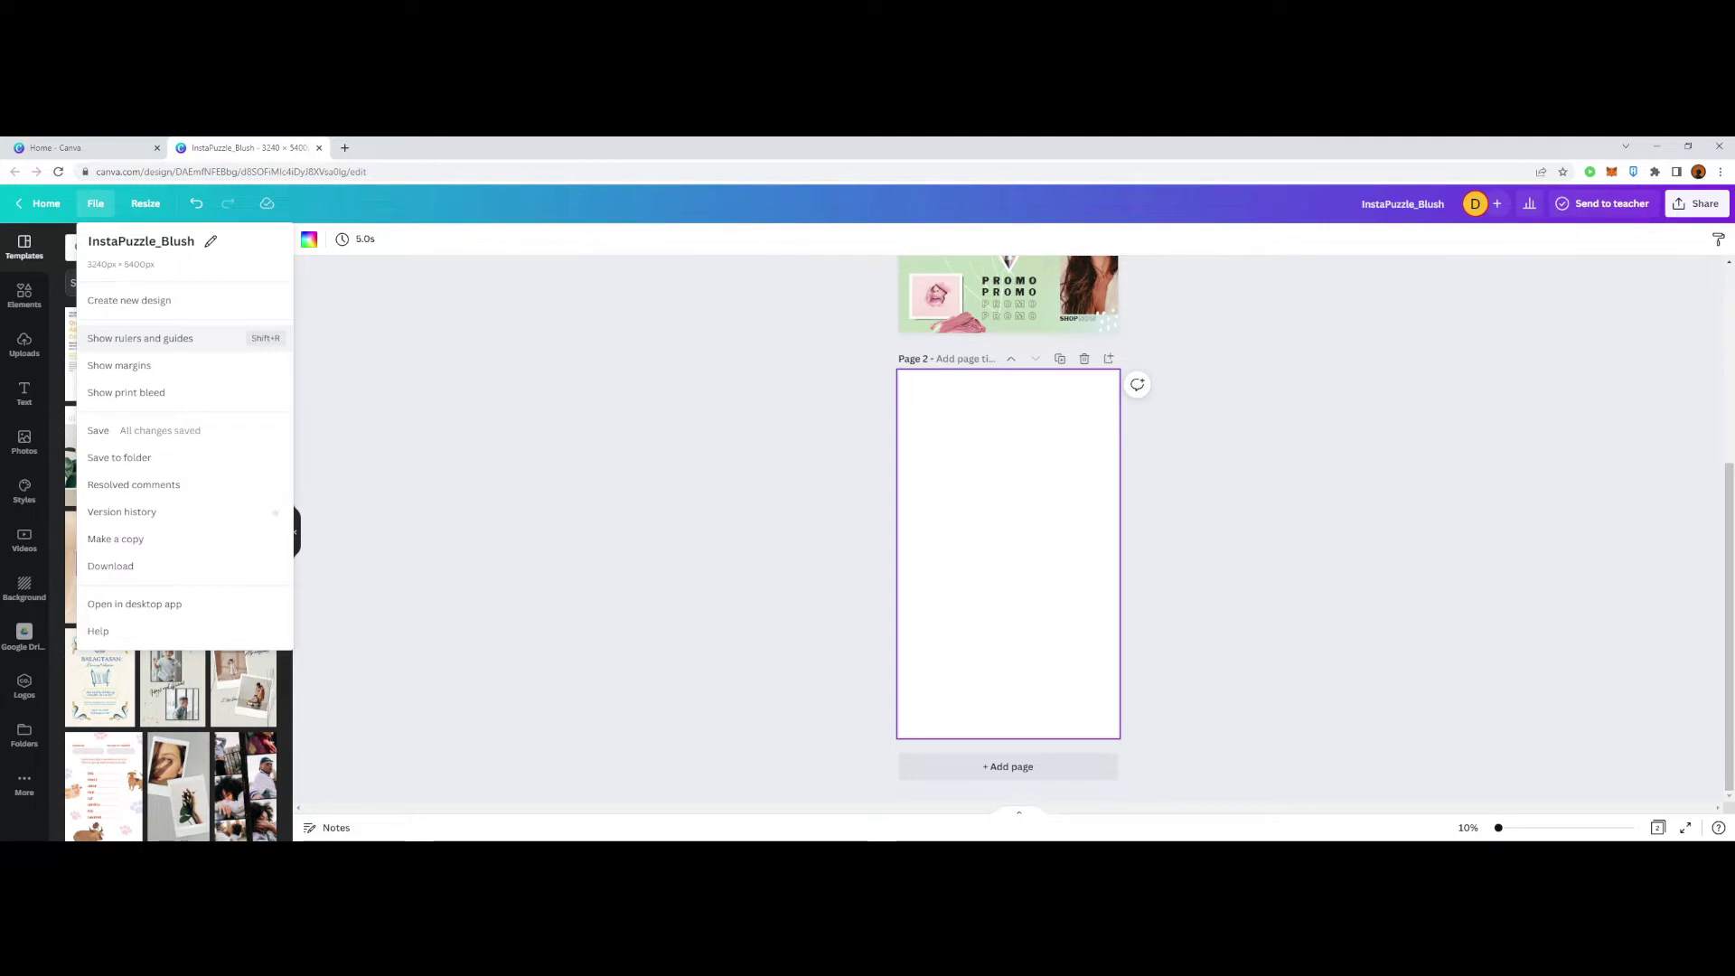
key("shift+r")
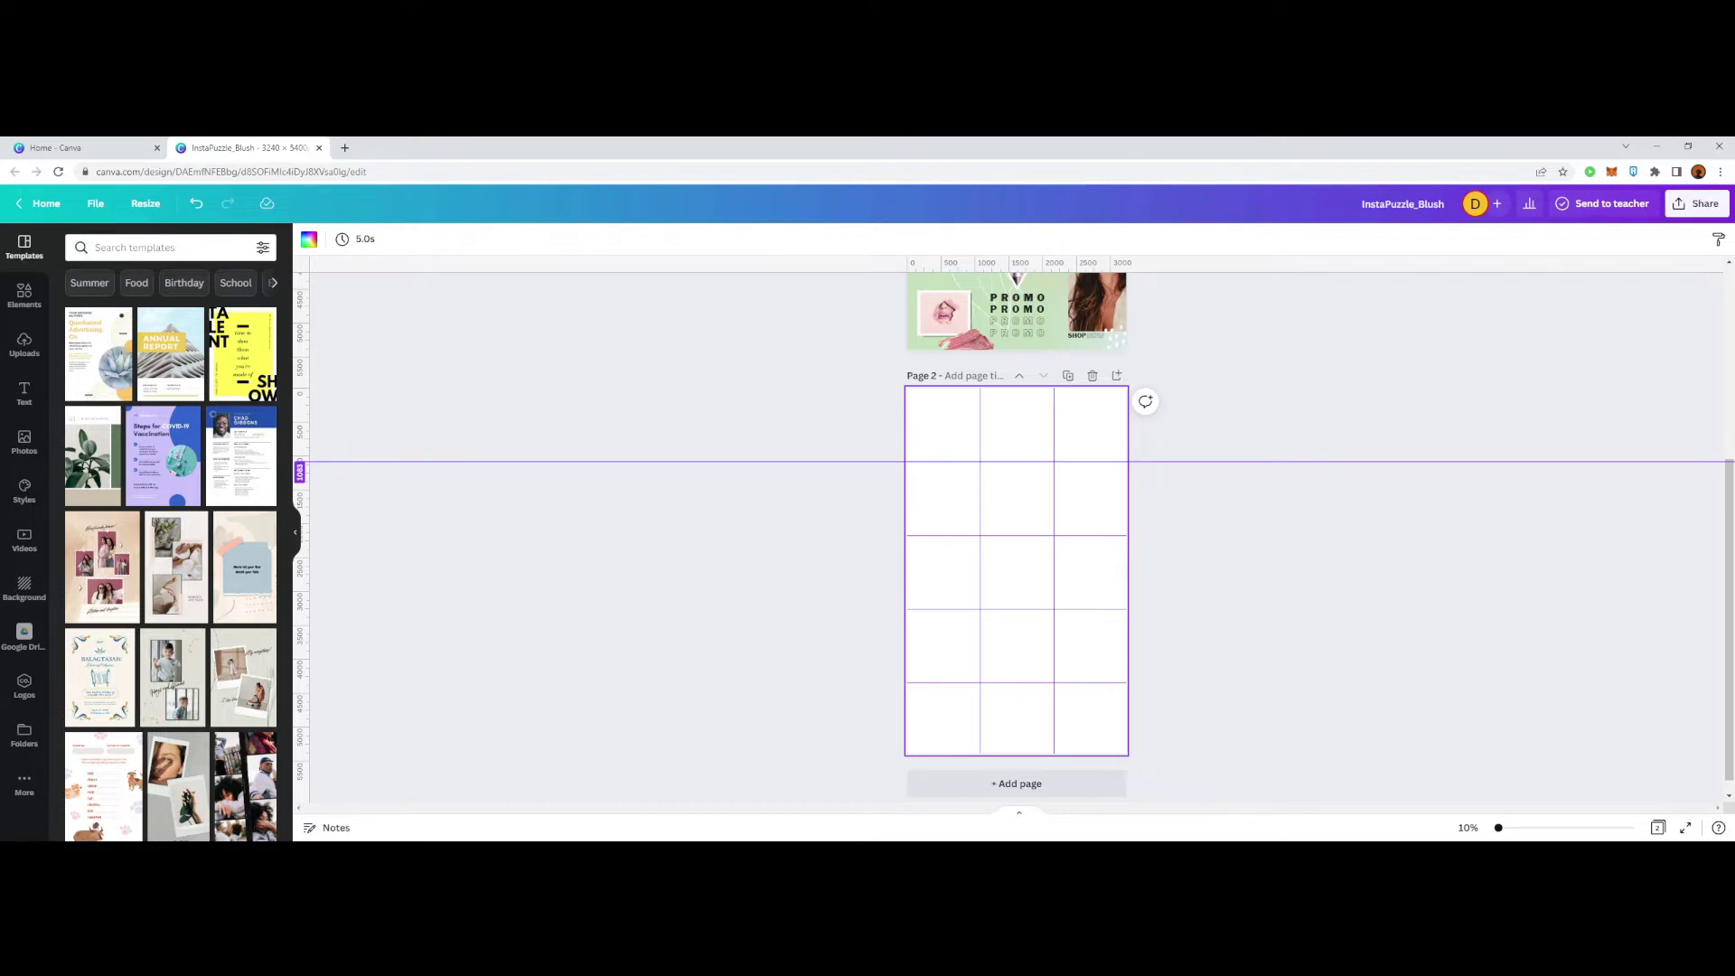
Step: Remove all four horizontal and both vertical guides from page 2
left_click_drag(1017, 462, 1017, 358)
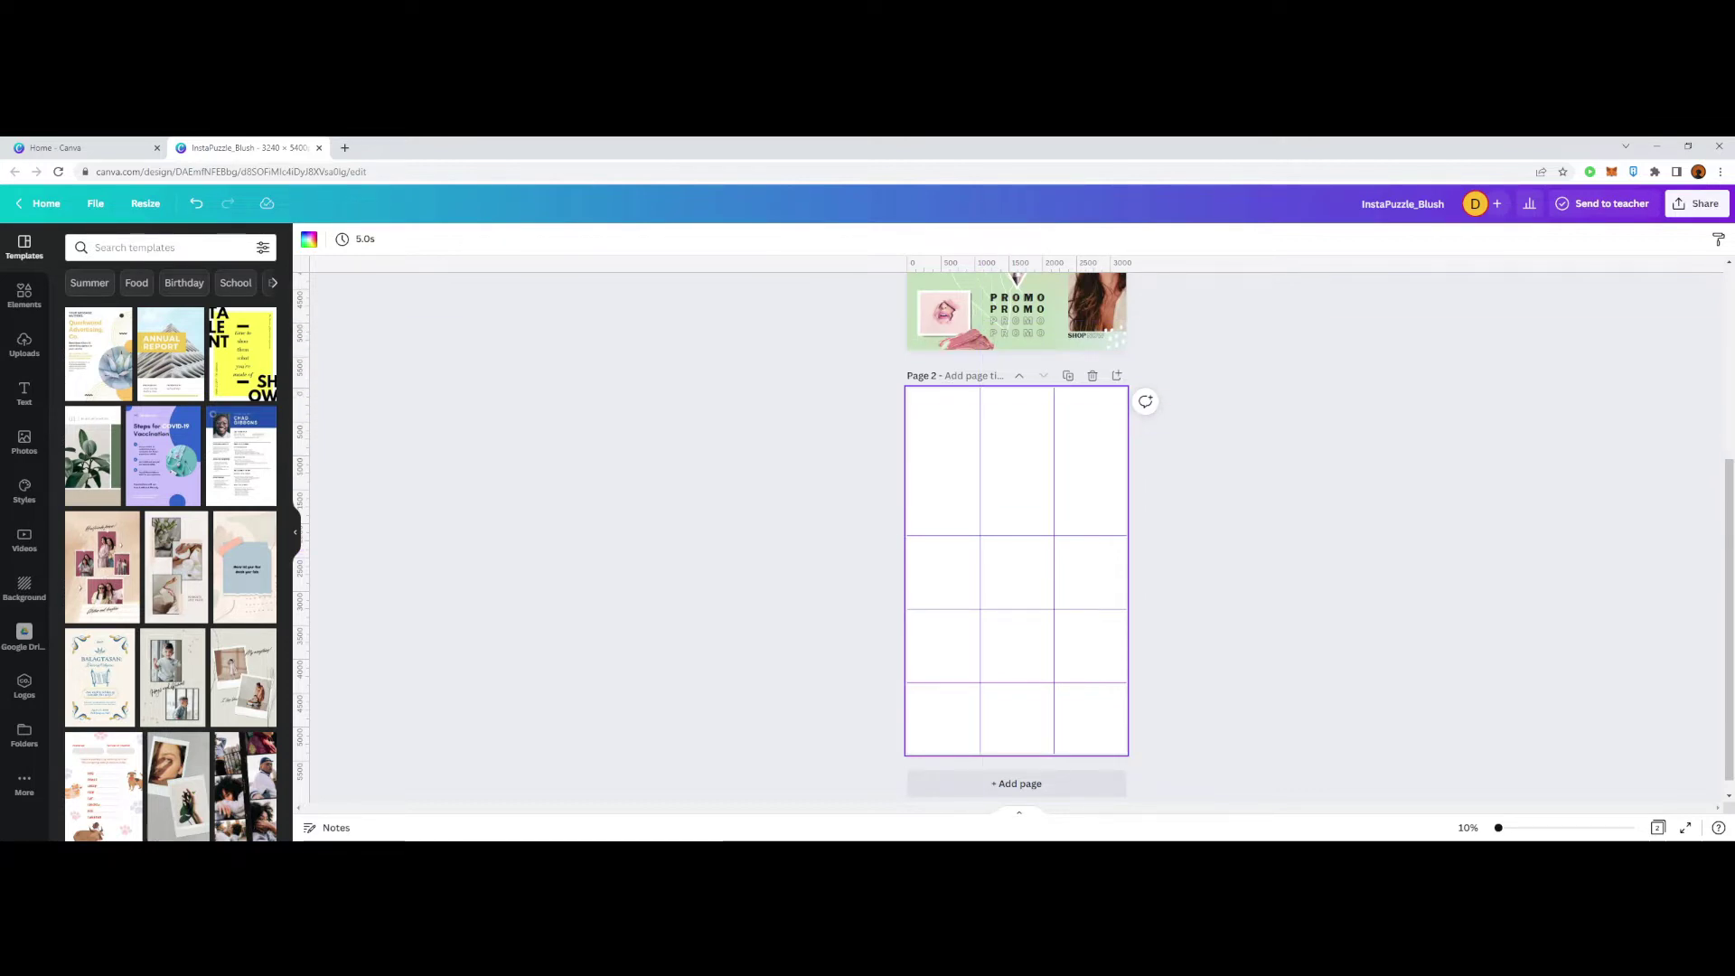
left_click_drag(300, 536, 300, 271)
left_click_drag(300, 610, 300, 804)
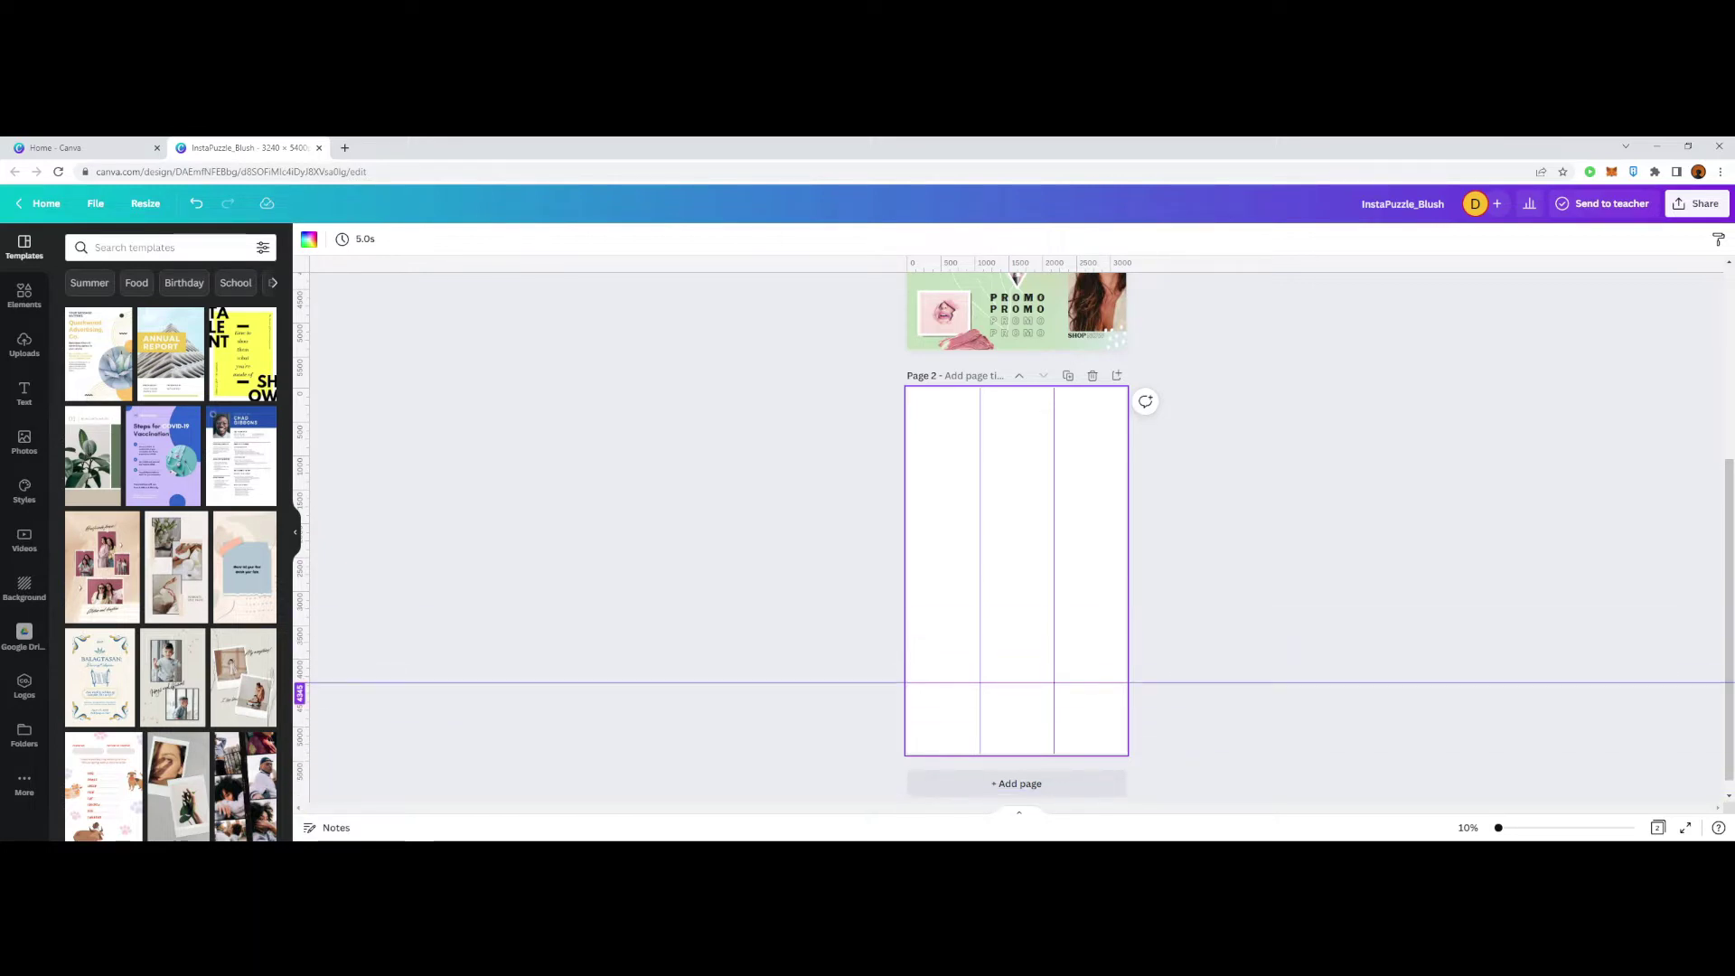
left_click_drag(300, 682, 300, 805)
left_click_drag(981, 263, 897, 263)
left_click_drag(1054, 263, 1193, 263)
left_click(94, 204)
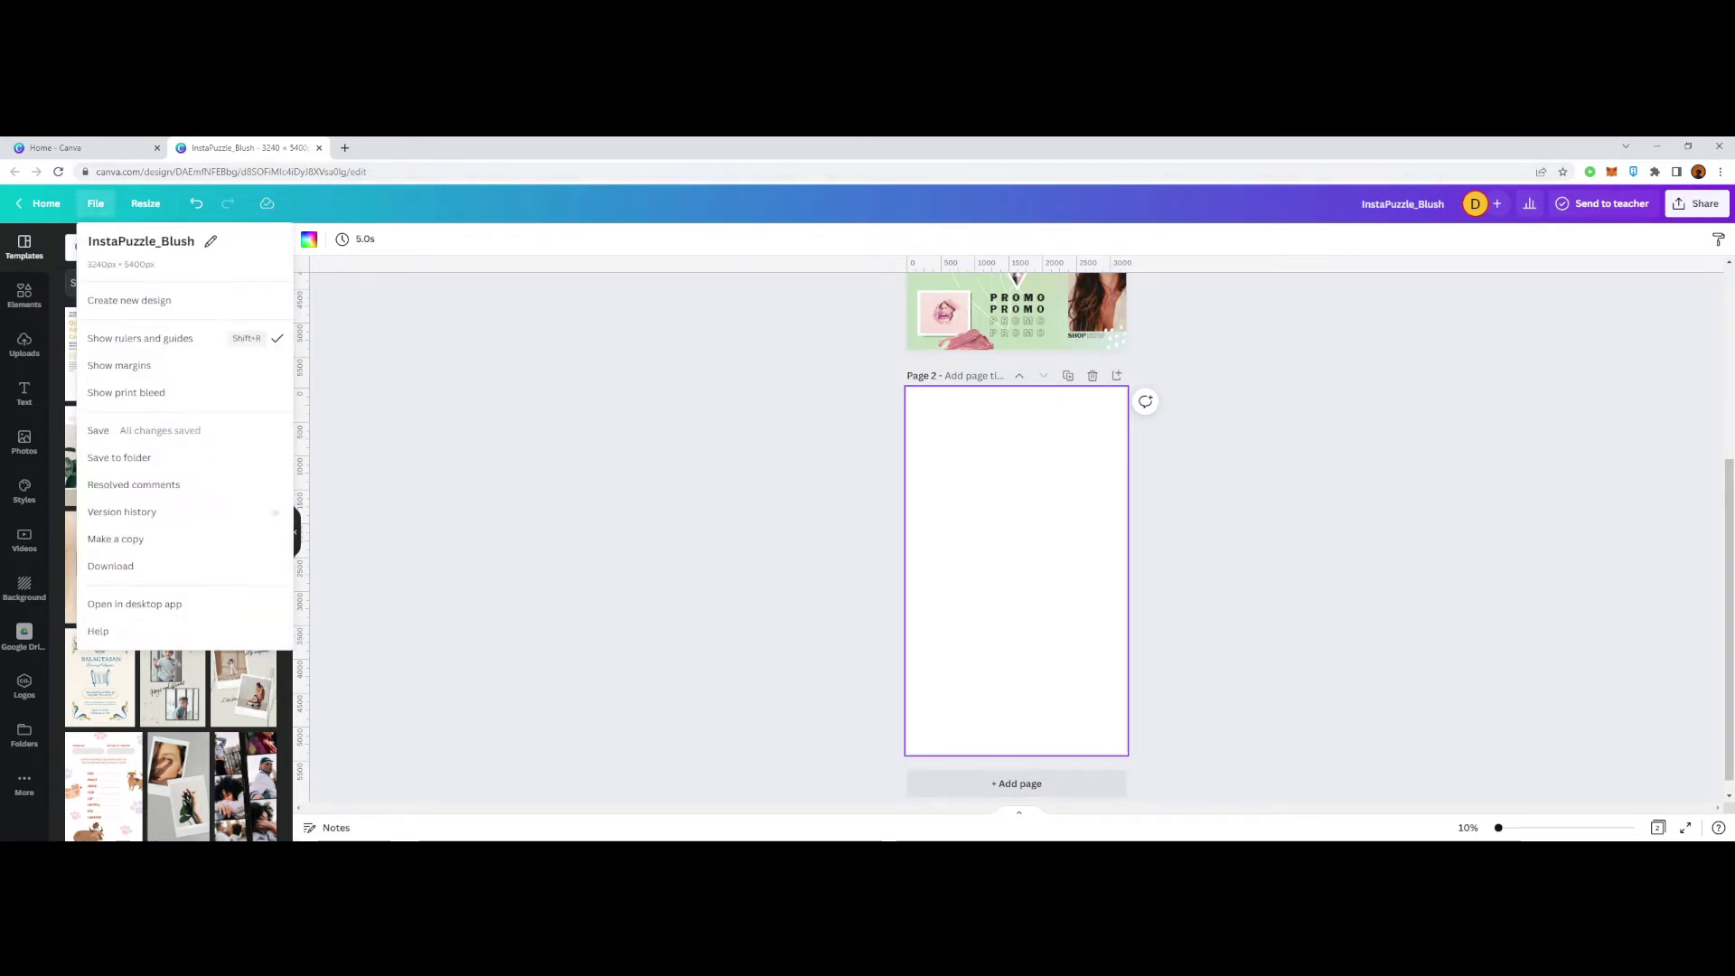
key("Escape")
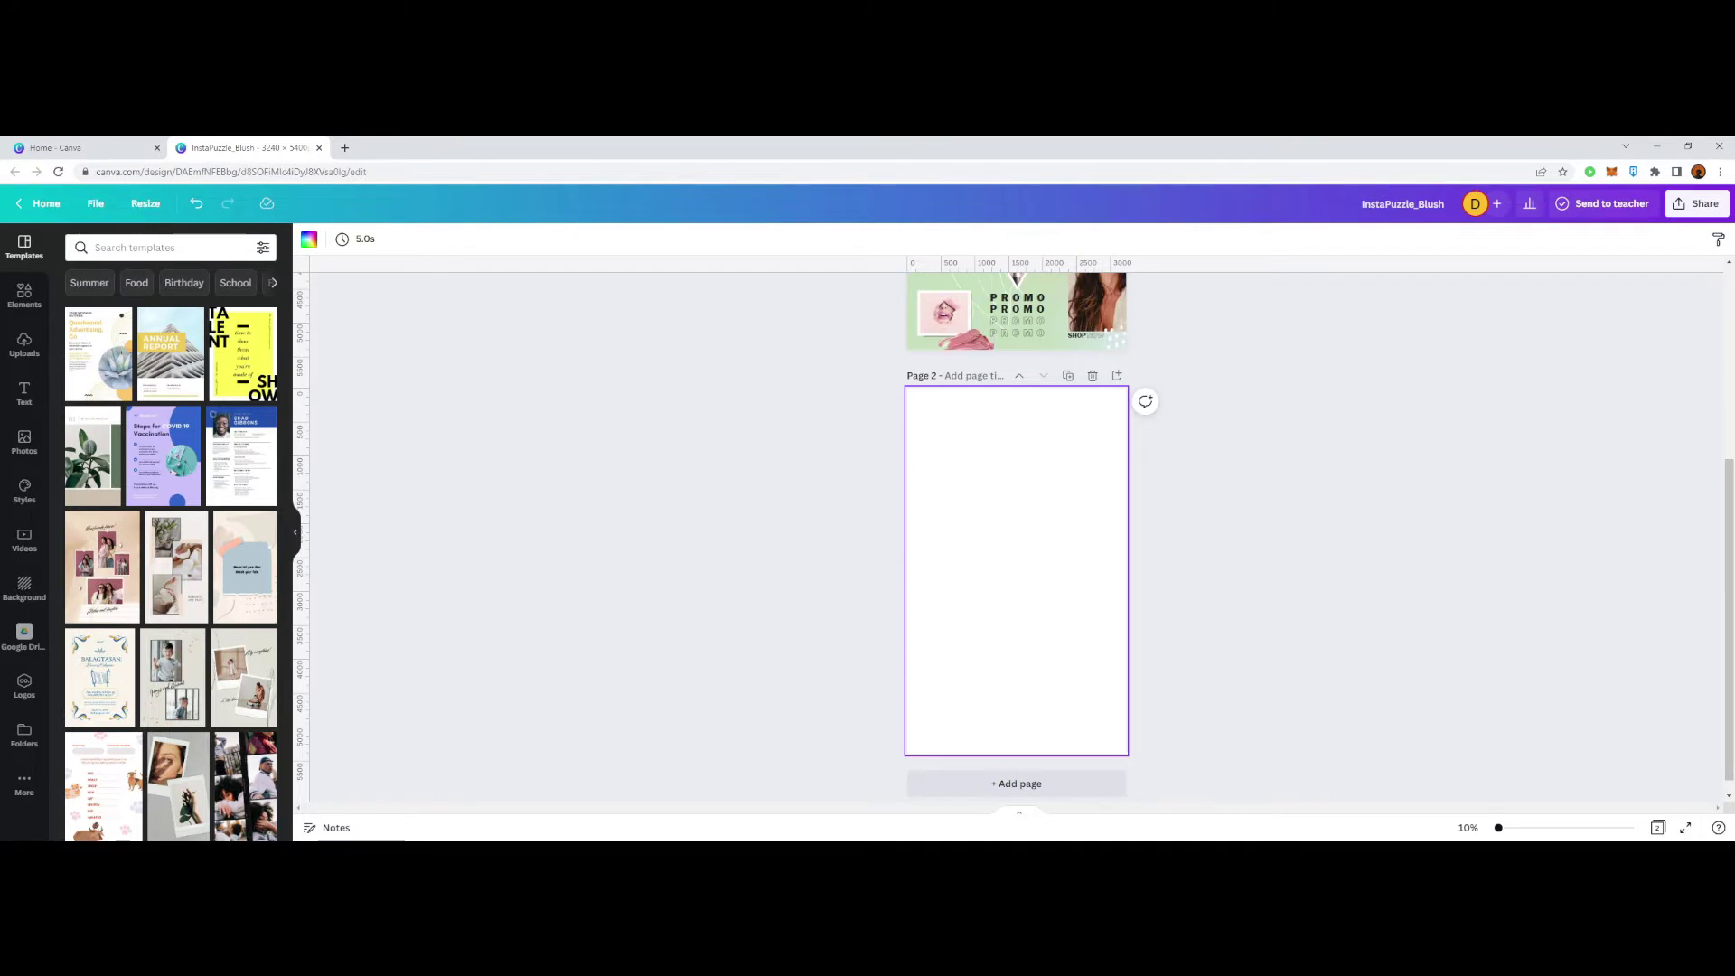
left_click_drag(303, 569, 907, 570)
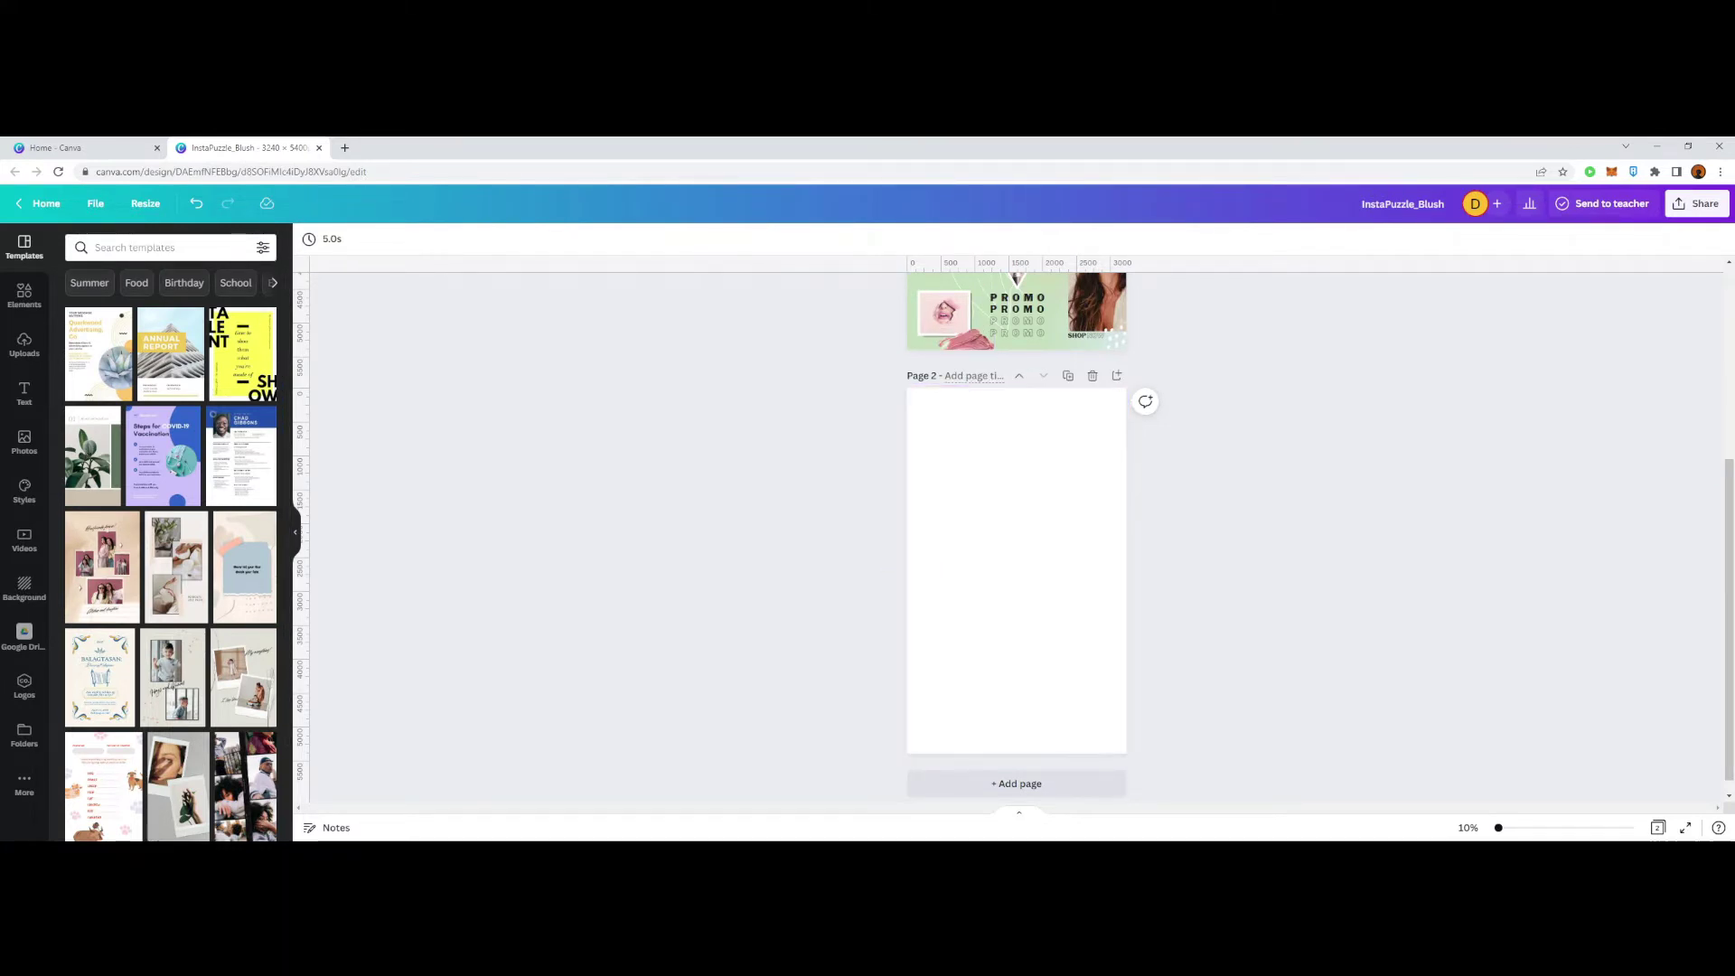
right_click(1004, 515)
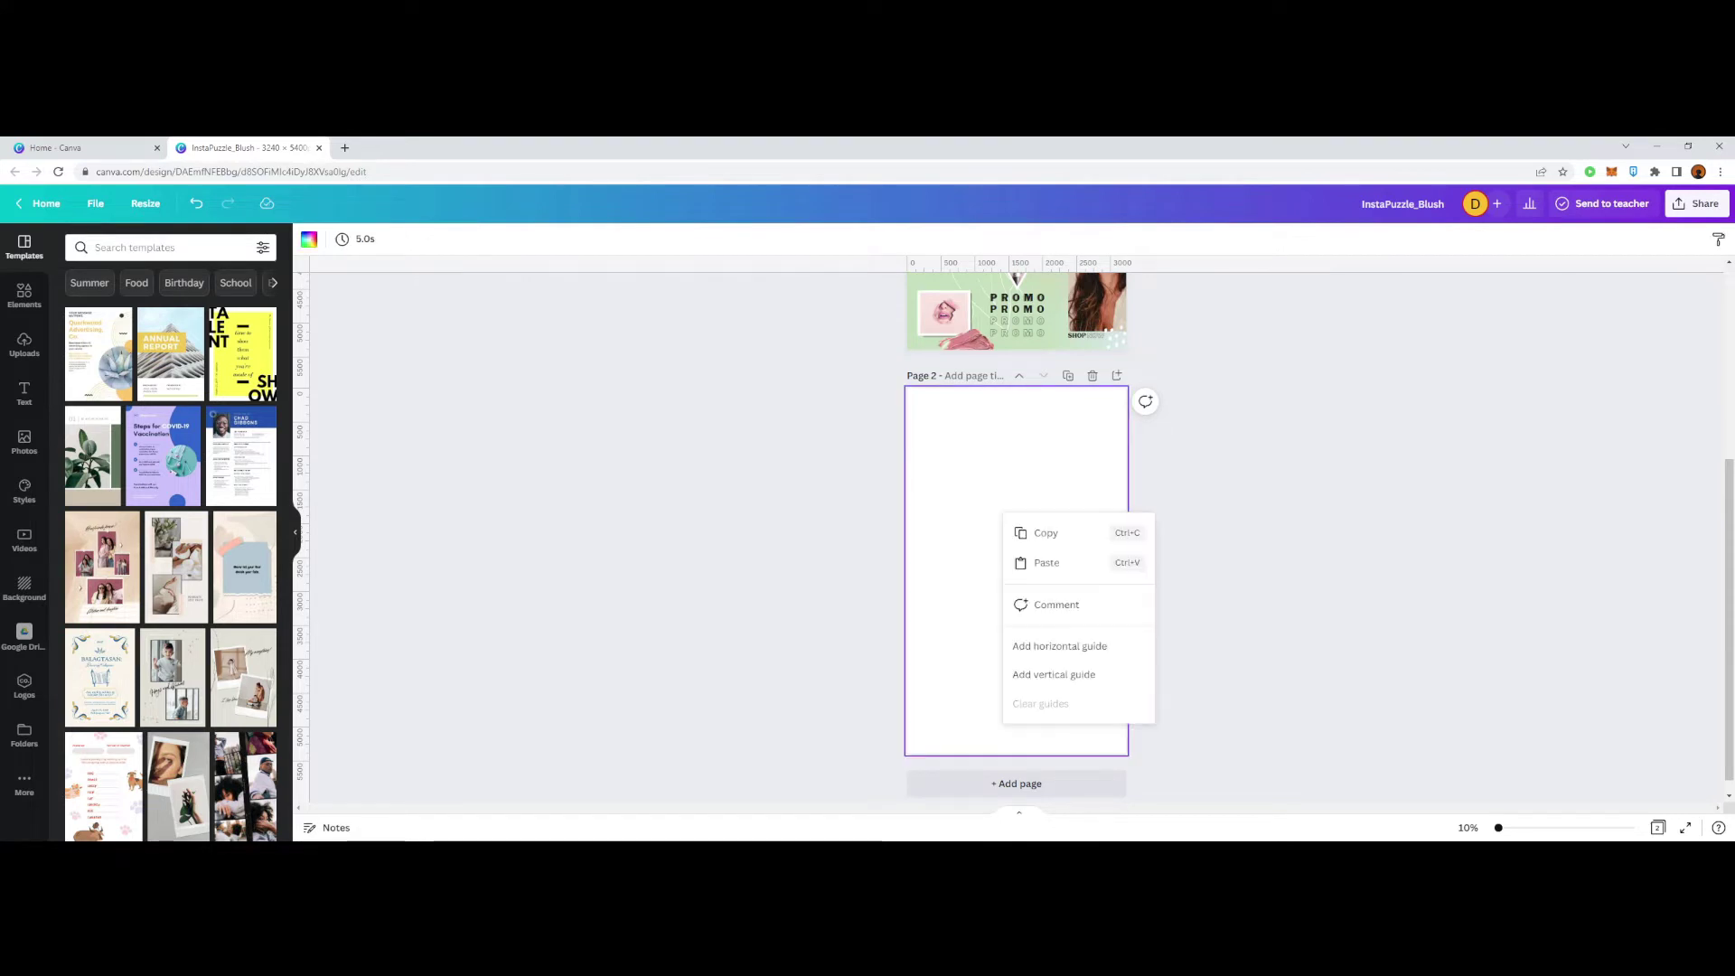
left_click(686, 543)
Step: Add two vertical guides to page 2, at roughly one third and two thirds of its width
left_click_drag(302, 542, 1064, 543)
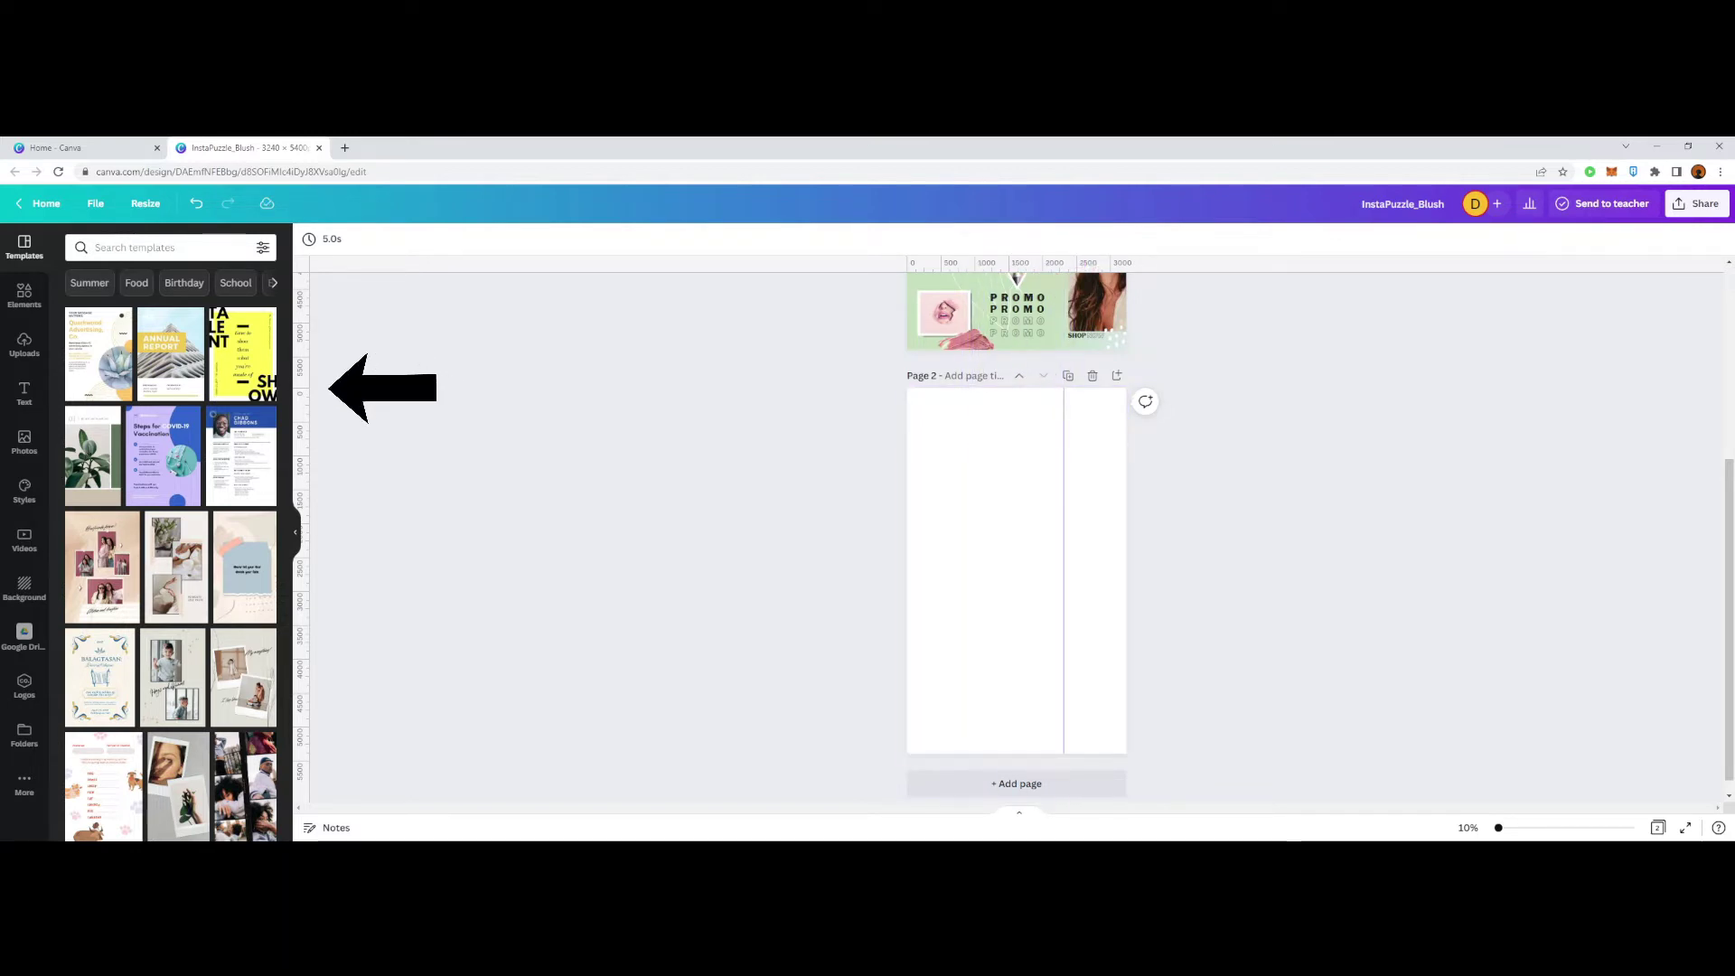
left_click_drag(301, 543, 975, 543)
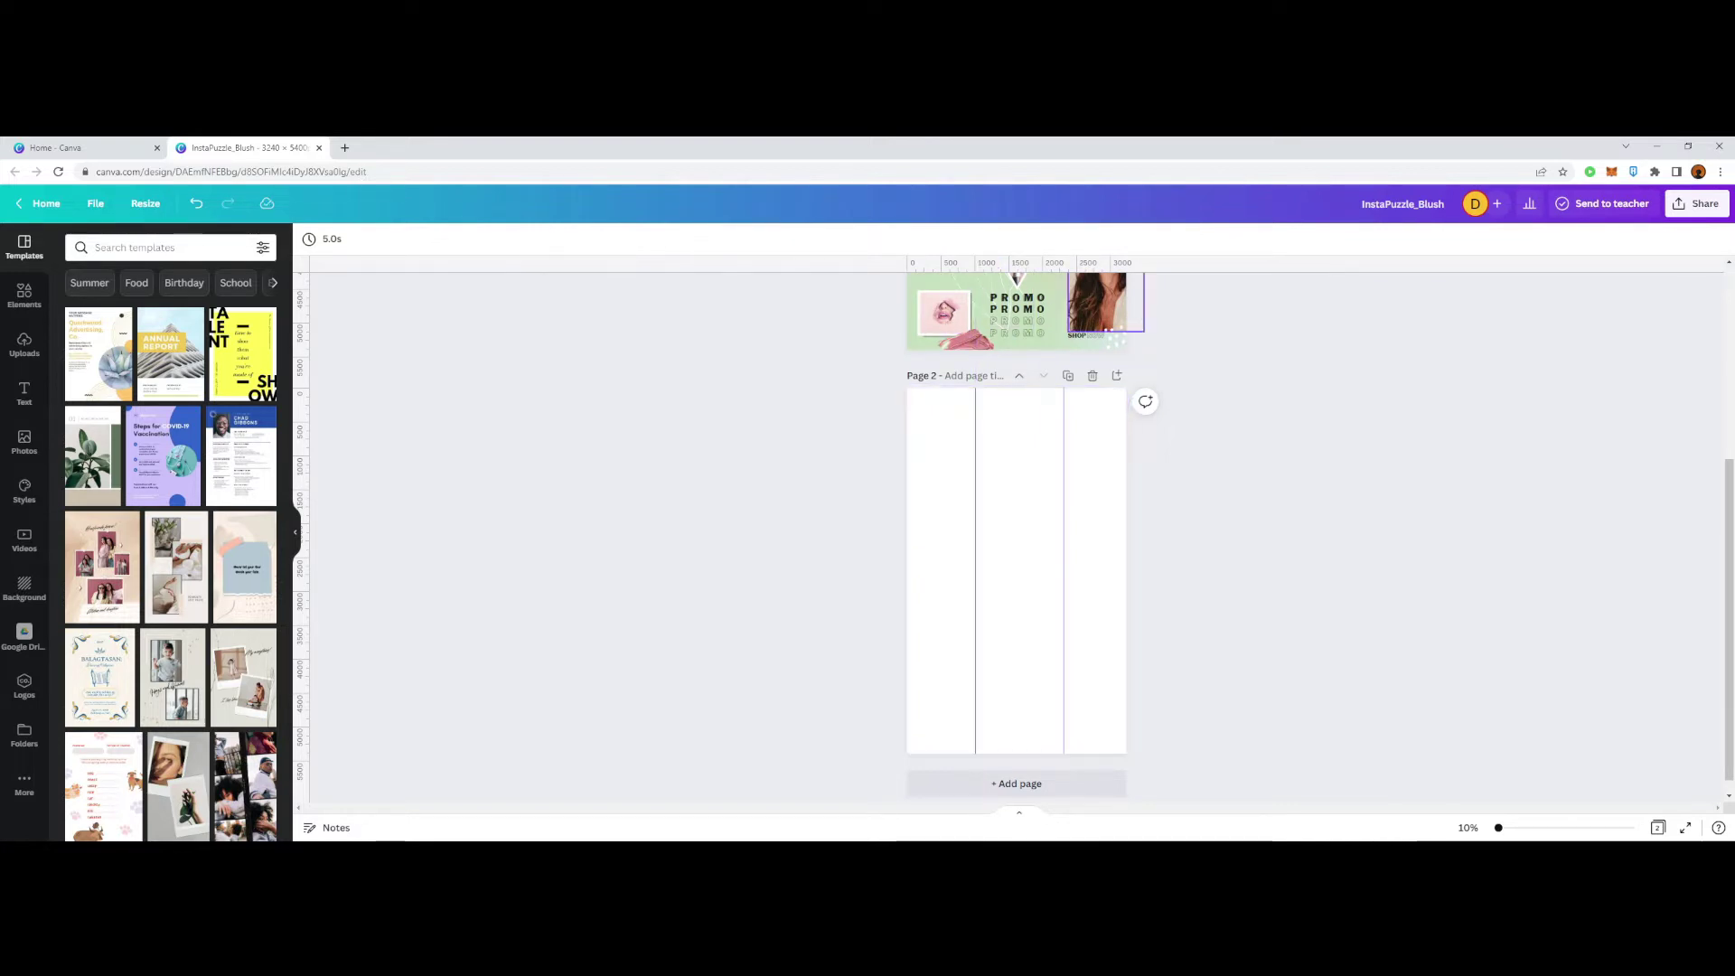
left_click_drag(1064, 542, 1059, 543)
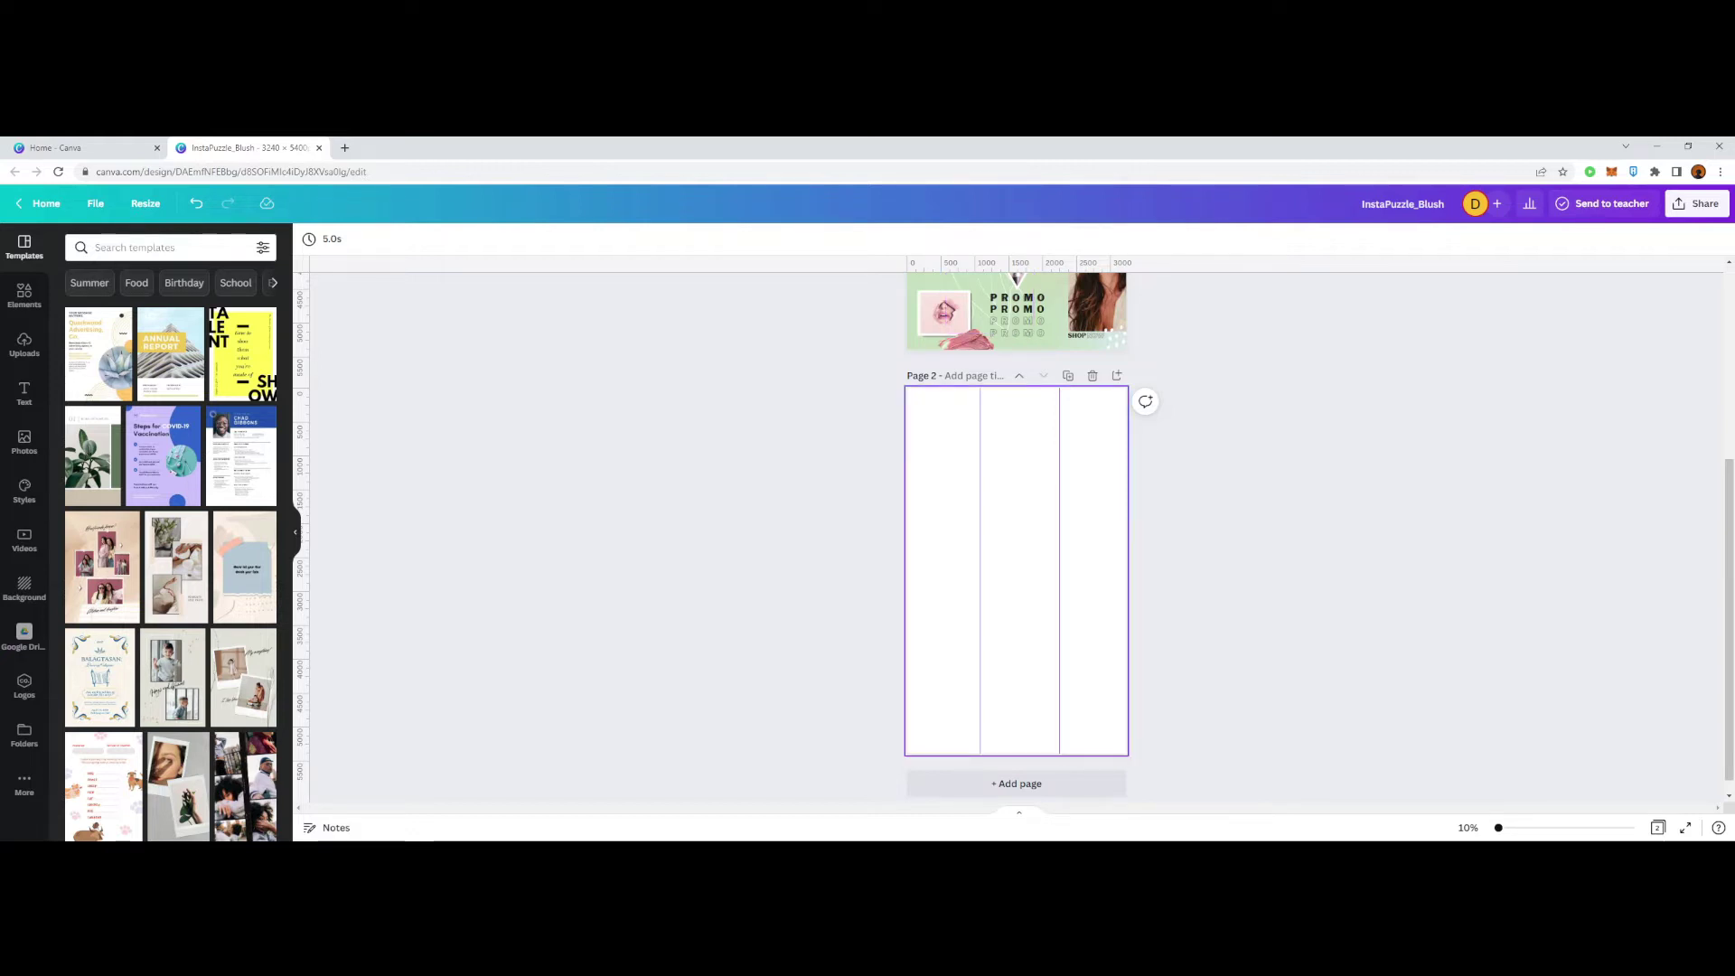
Step: Open Google's calculator in a new browser tab and calculate 1080 × 2 for the second guide's position
left_click(344, 148)
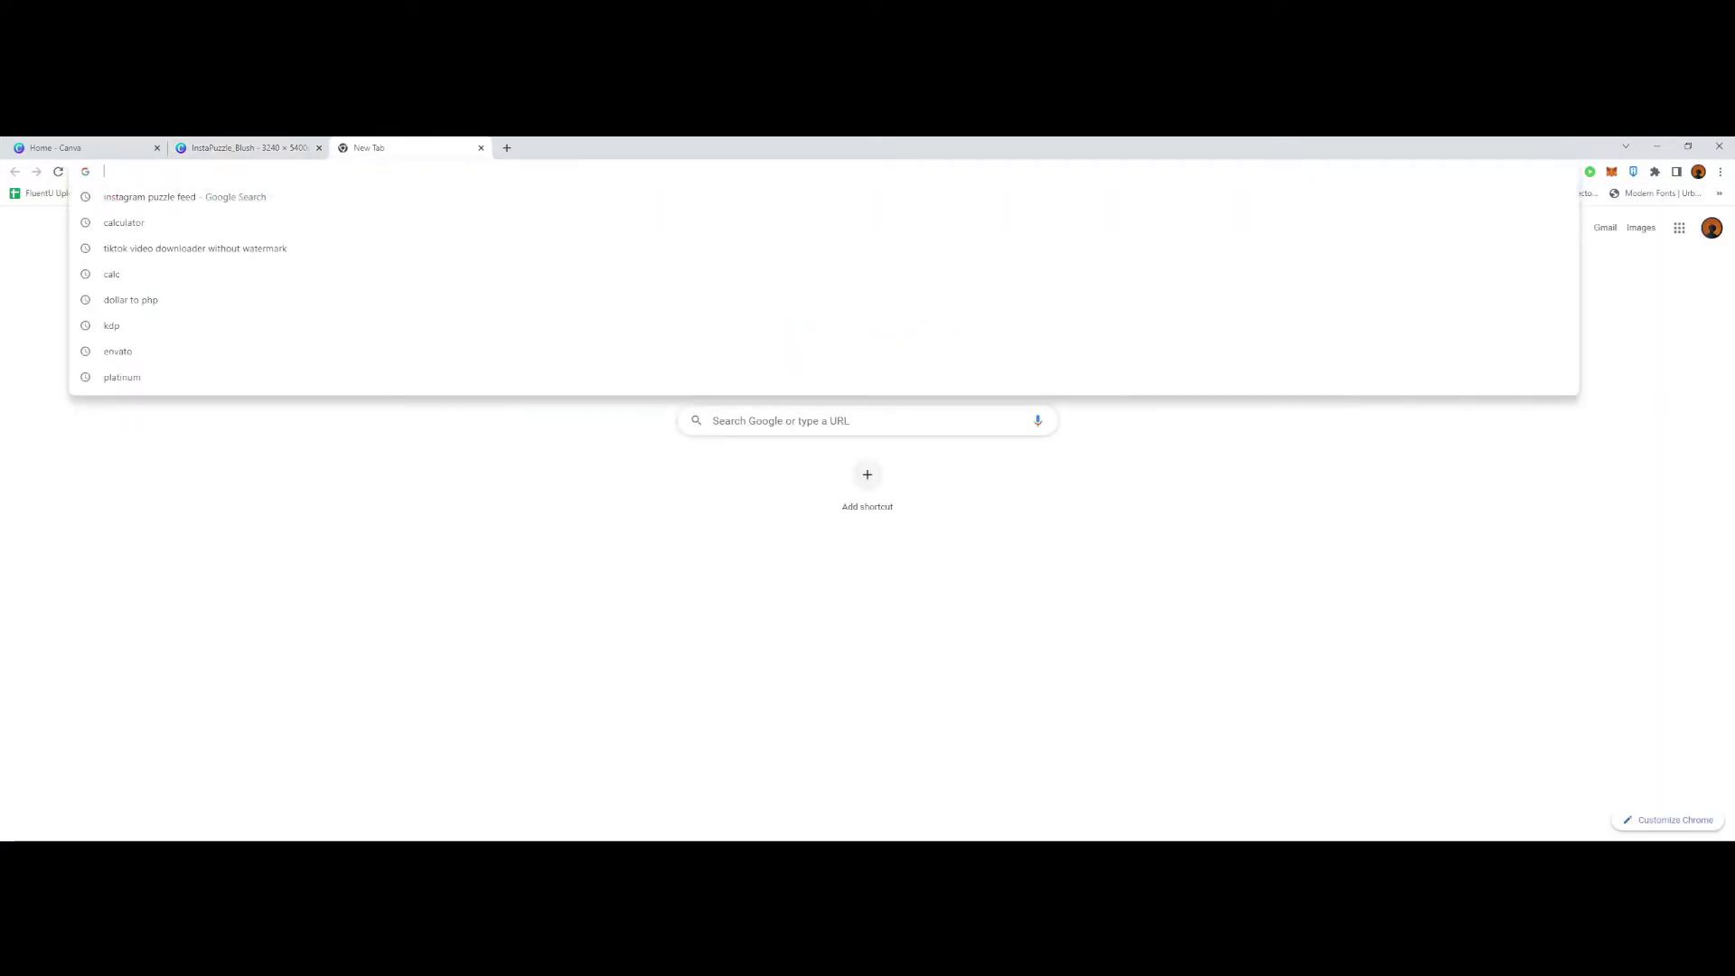
type("cal")
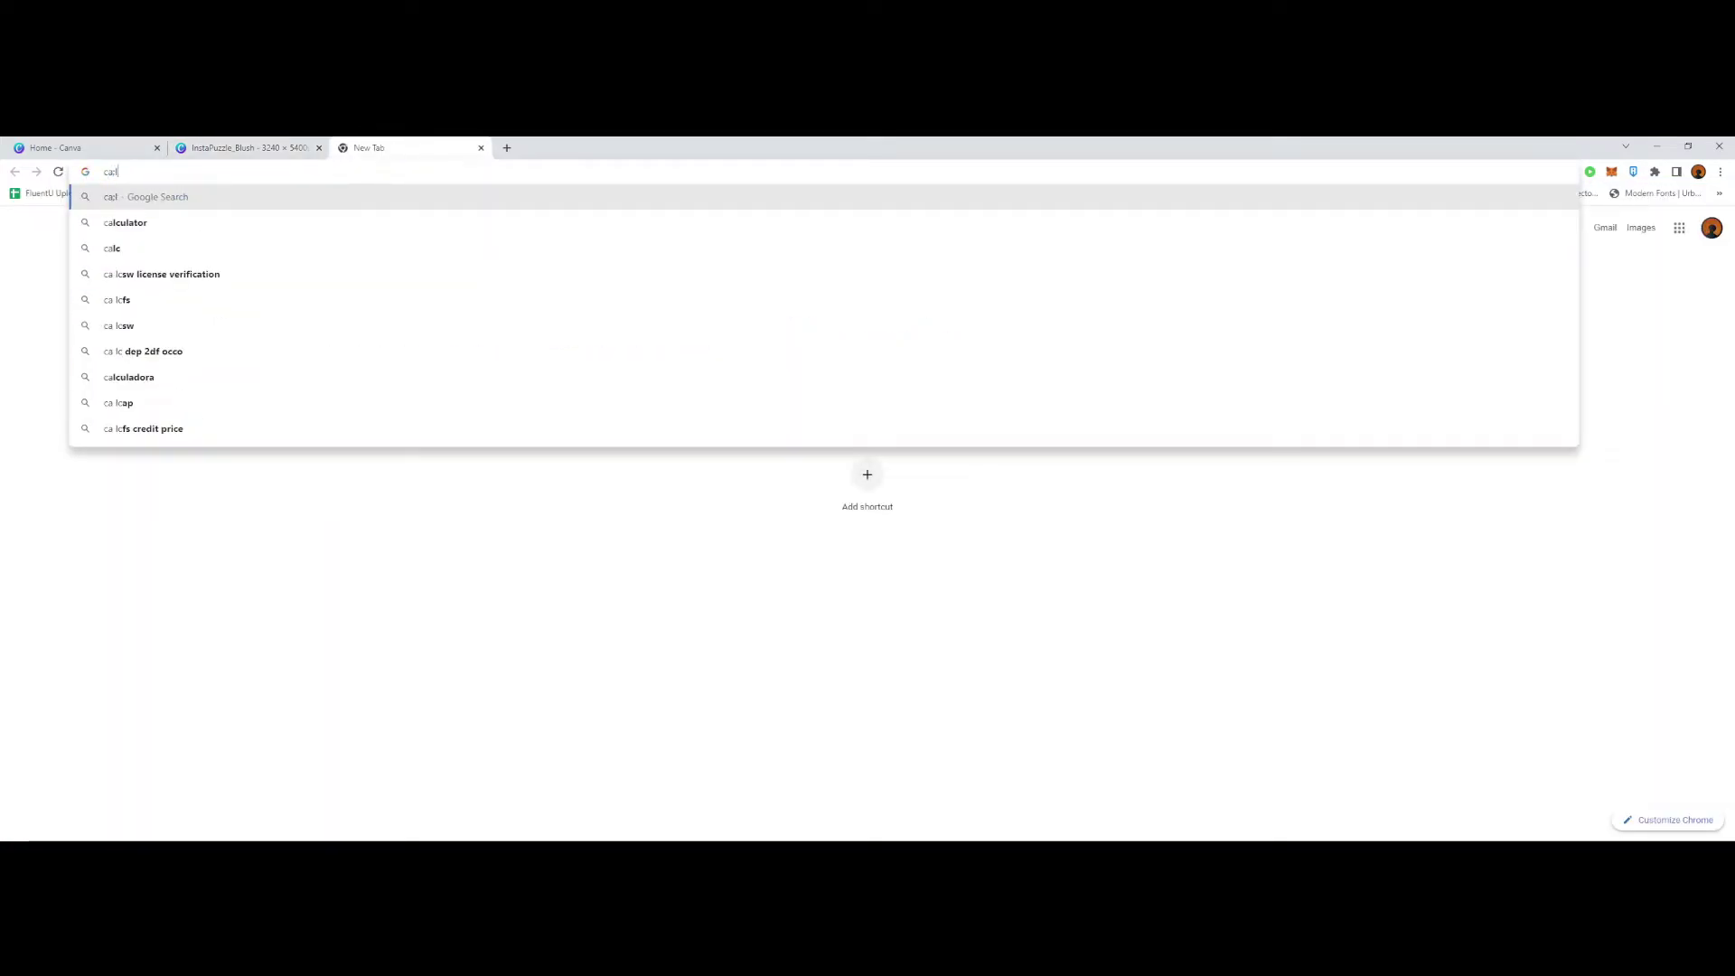
type("c")
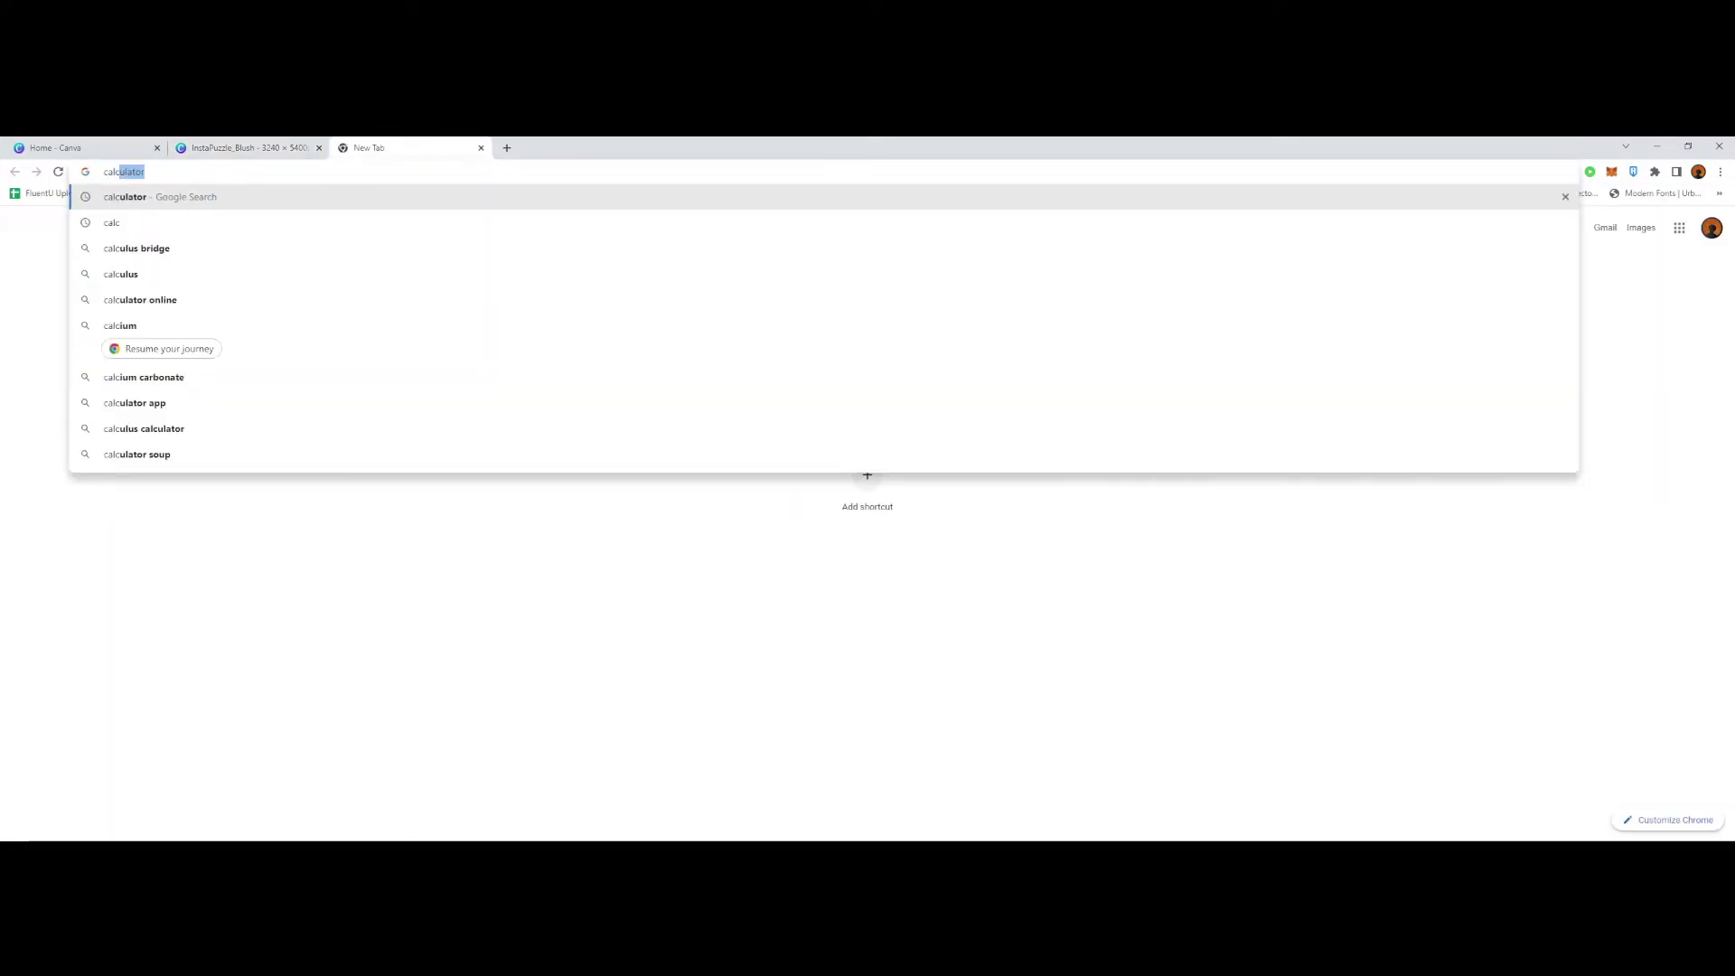
key("Return")
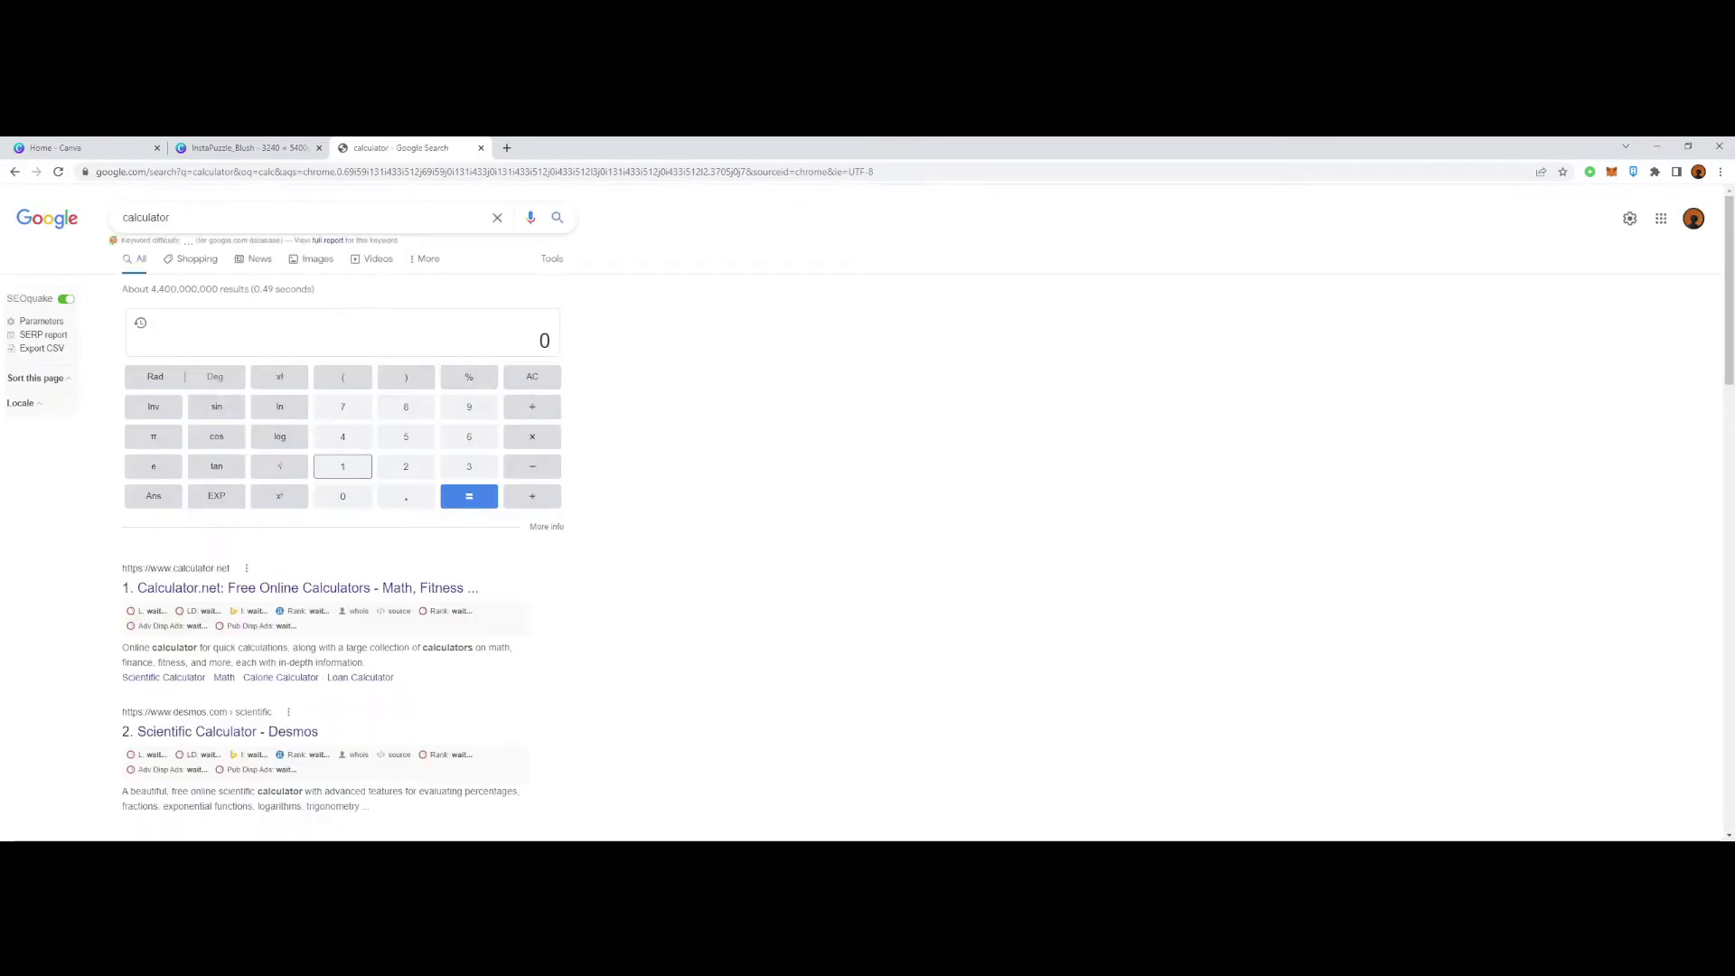
type("1080")
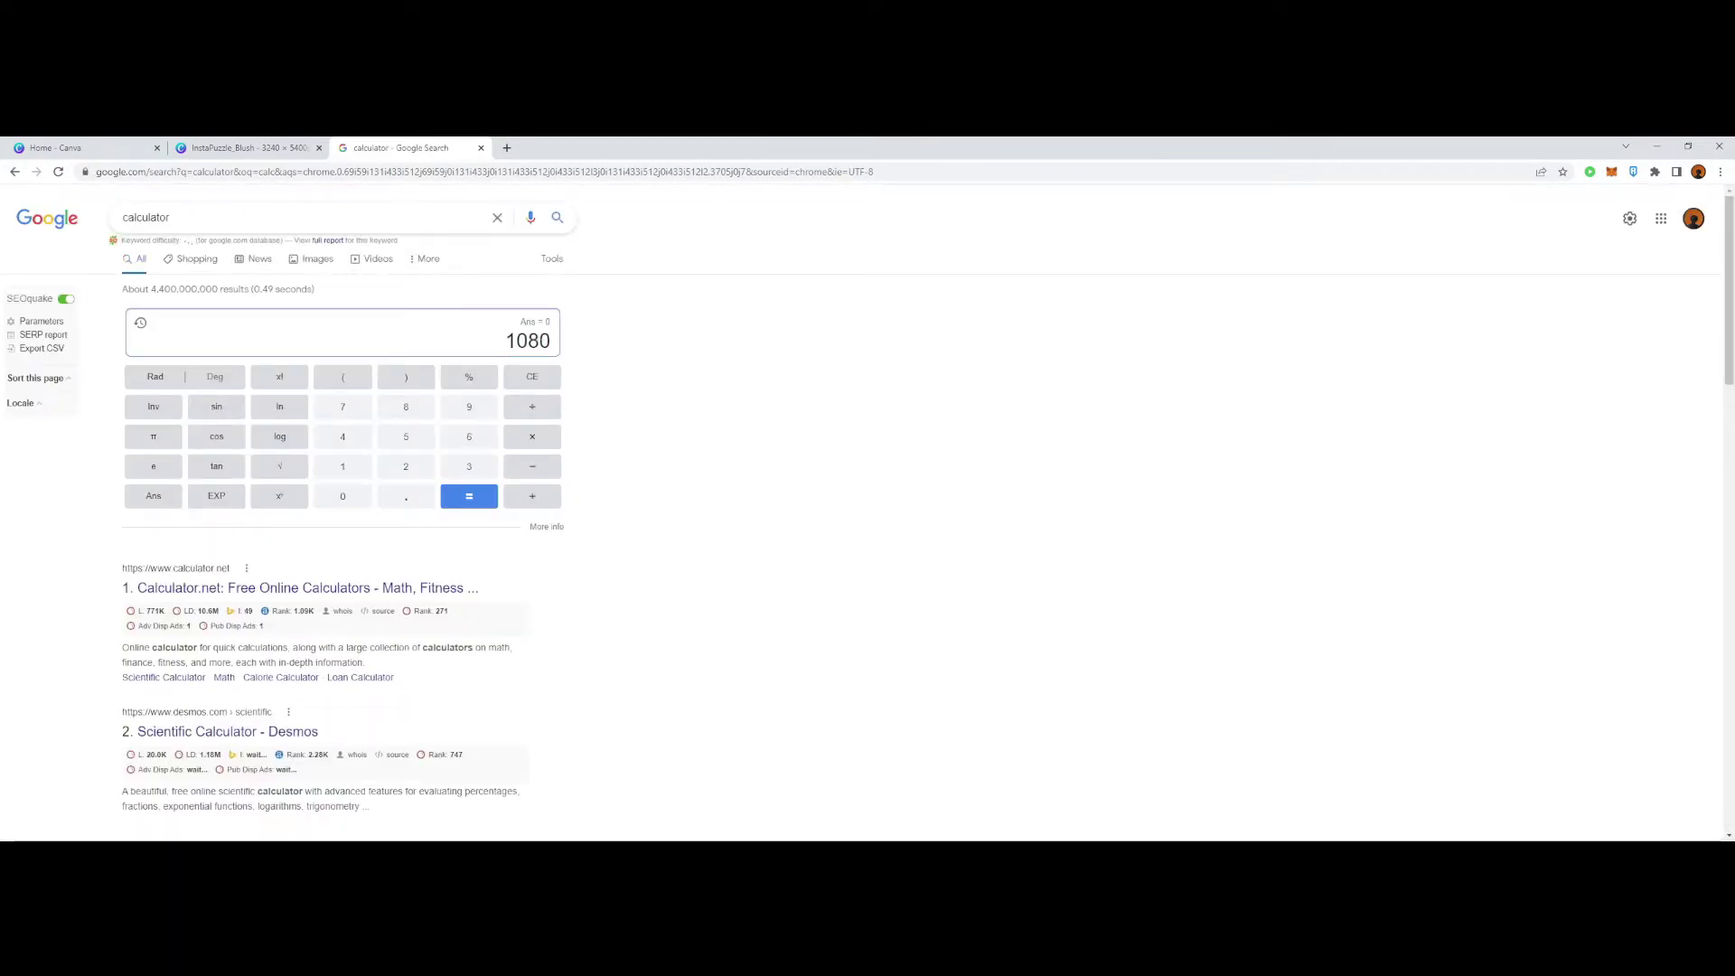
type("*2")
key("Return")
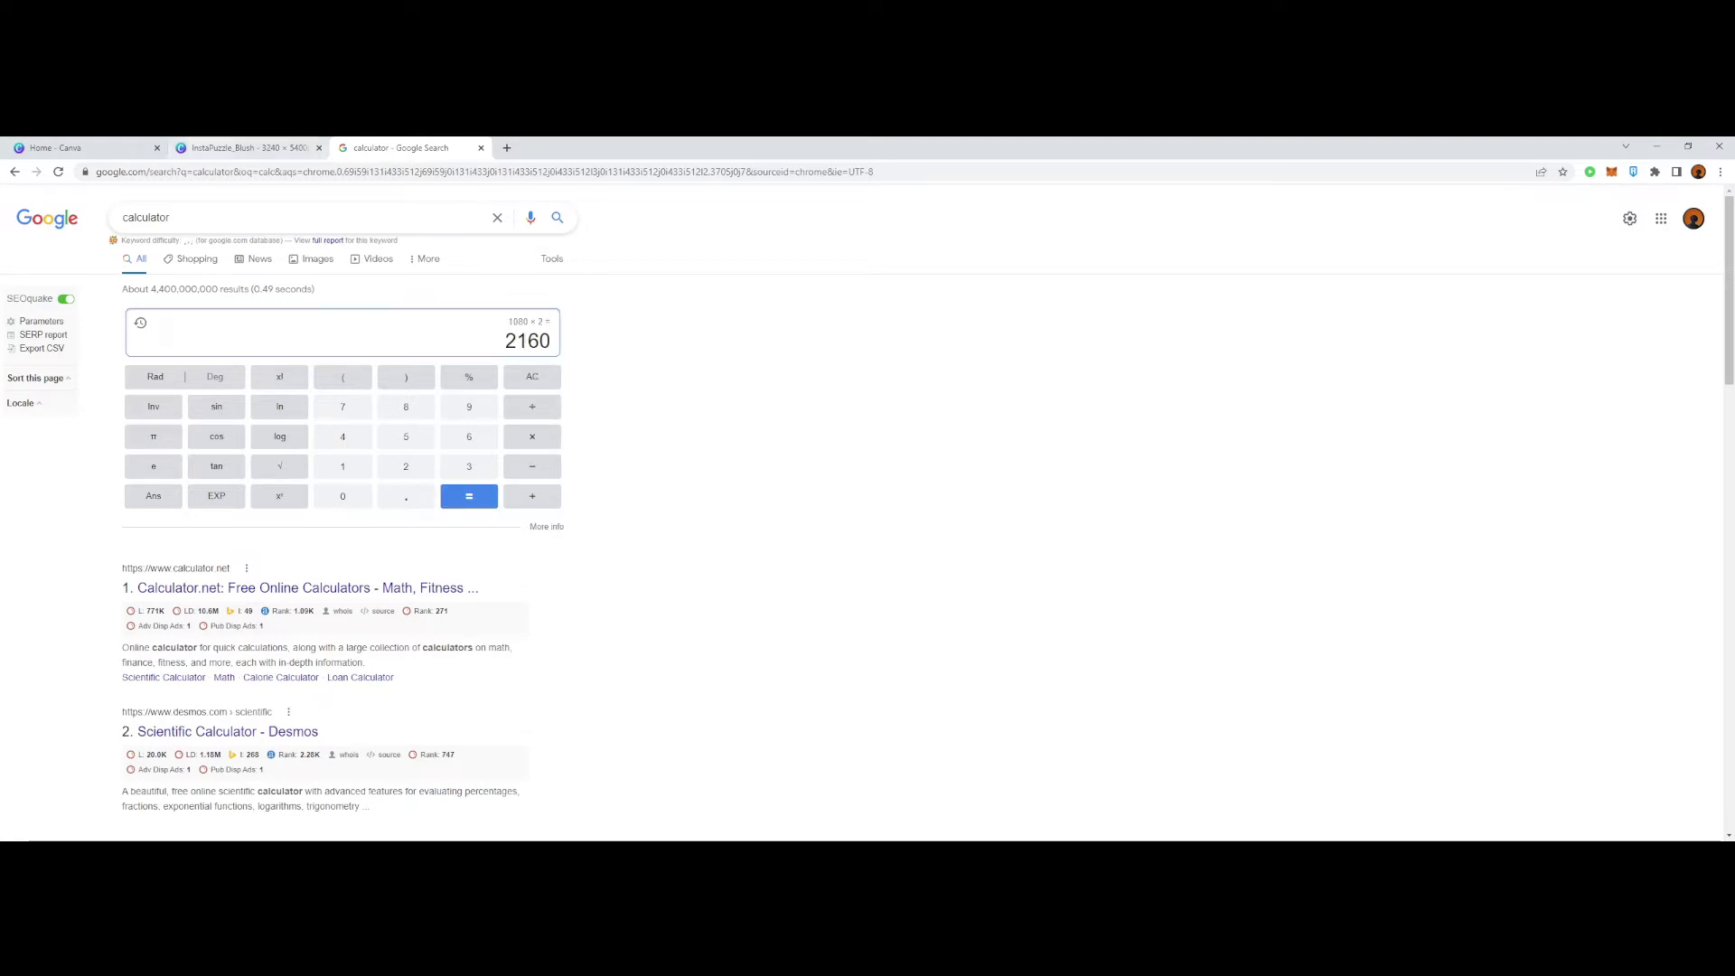
Step: Switch back to the Canva design and move the second vertical guide on page 2 to 2160 px
left_click(244, 147)
left_click_drag(1059, 542, 1053, 542)
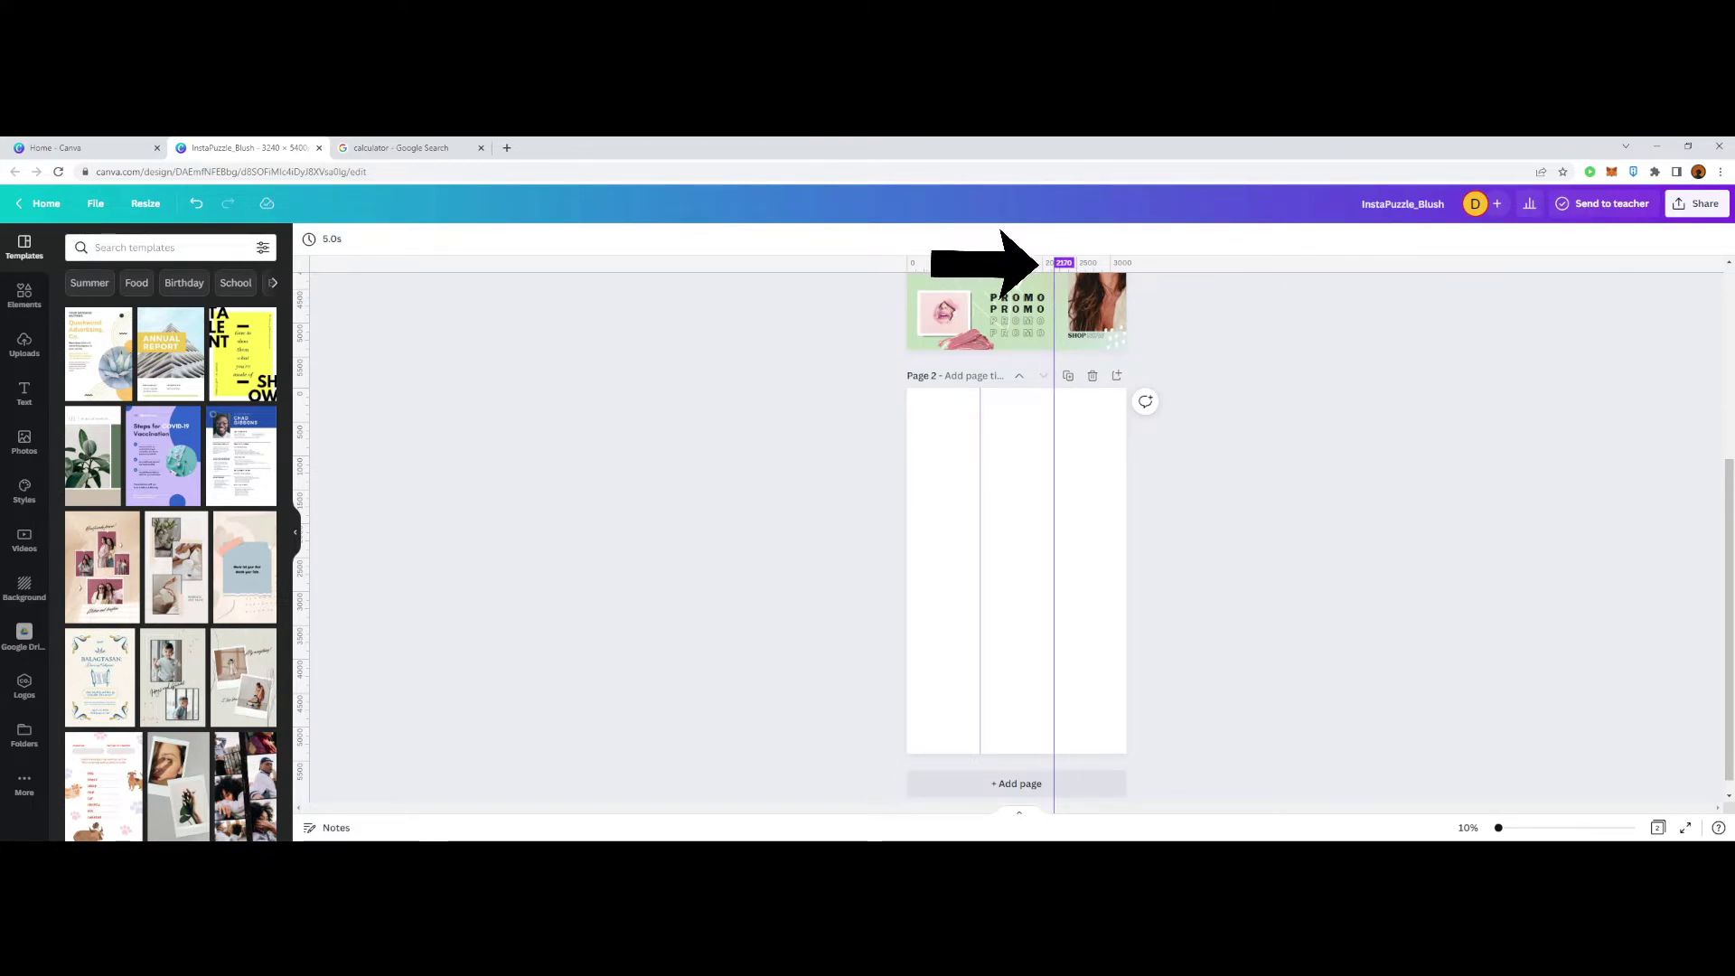
left_click_drag(1054, 542, 1053, 542)
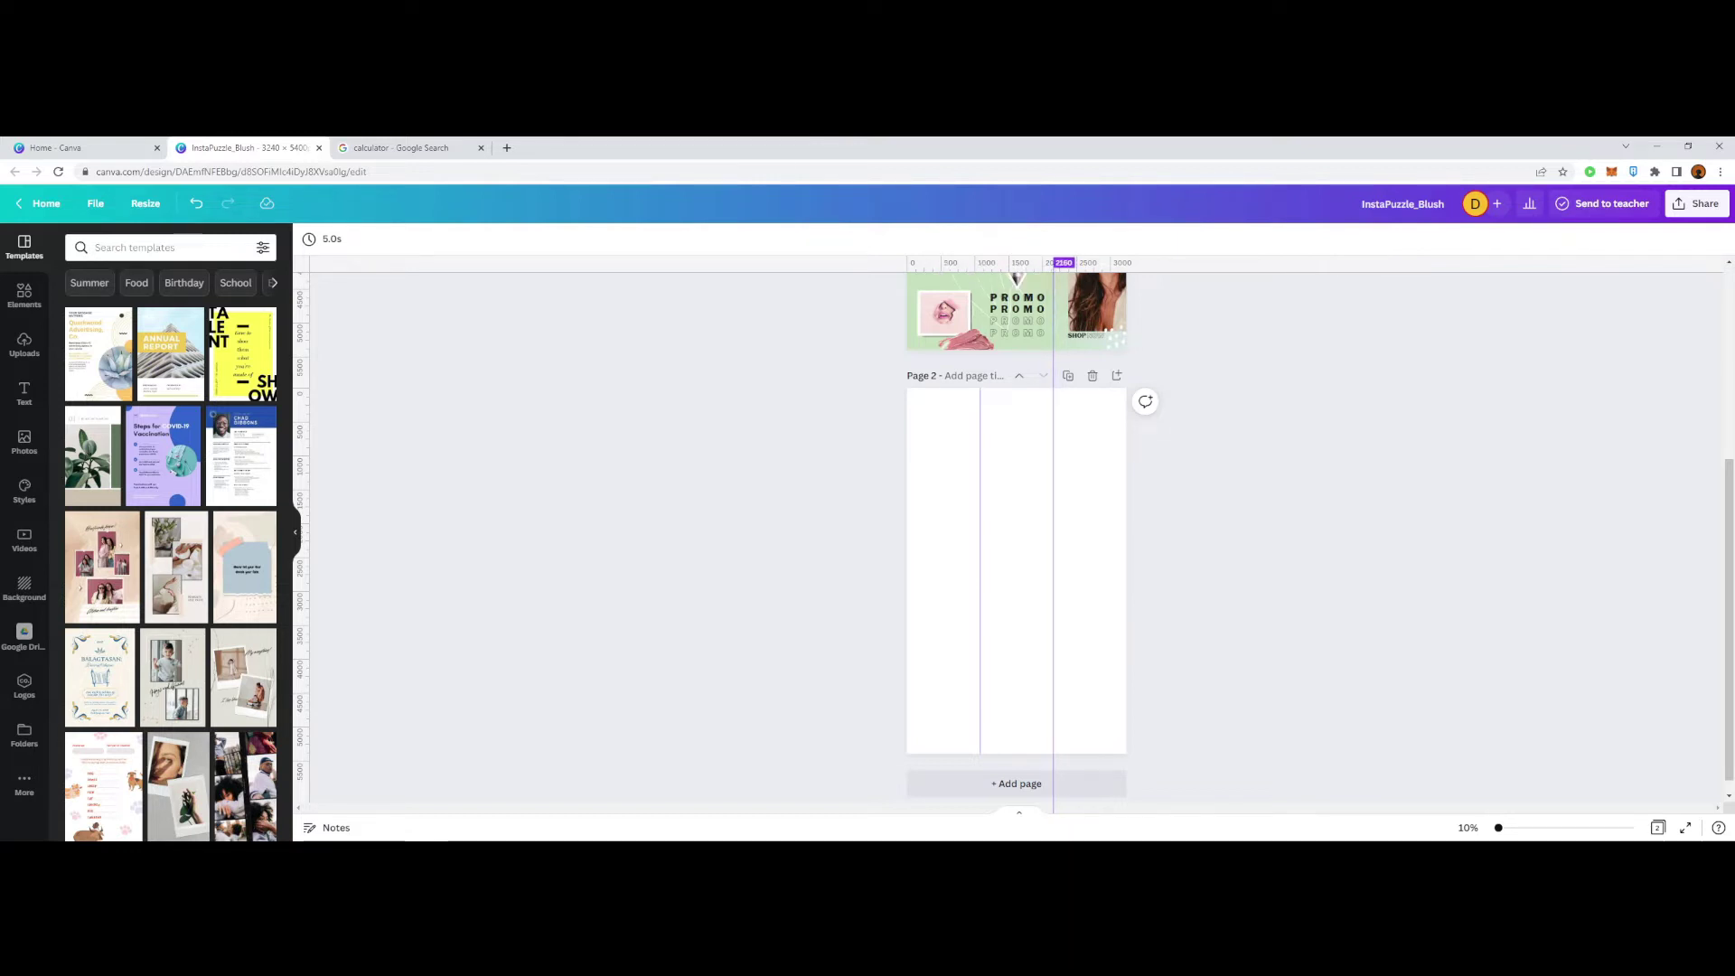
Step: Add a horizontal guide across page 2 at 1080 px
left_click_drag(1053, 316, 1053, 316)
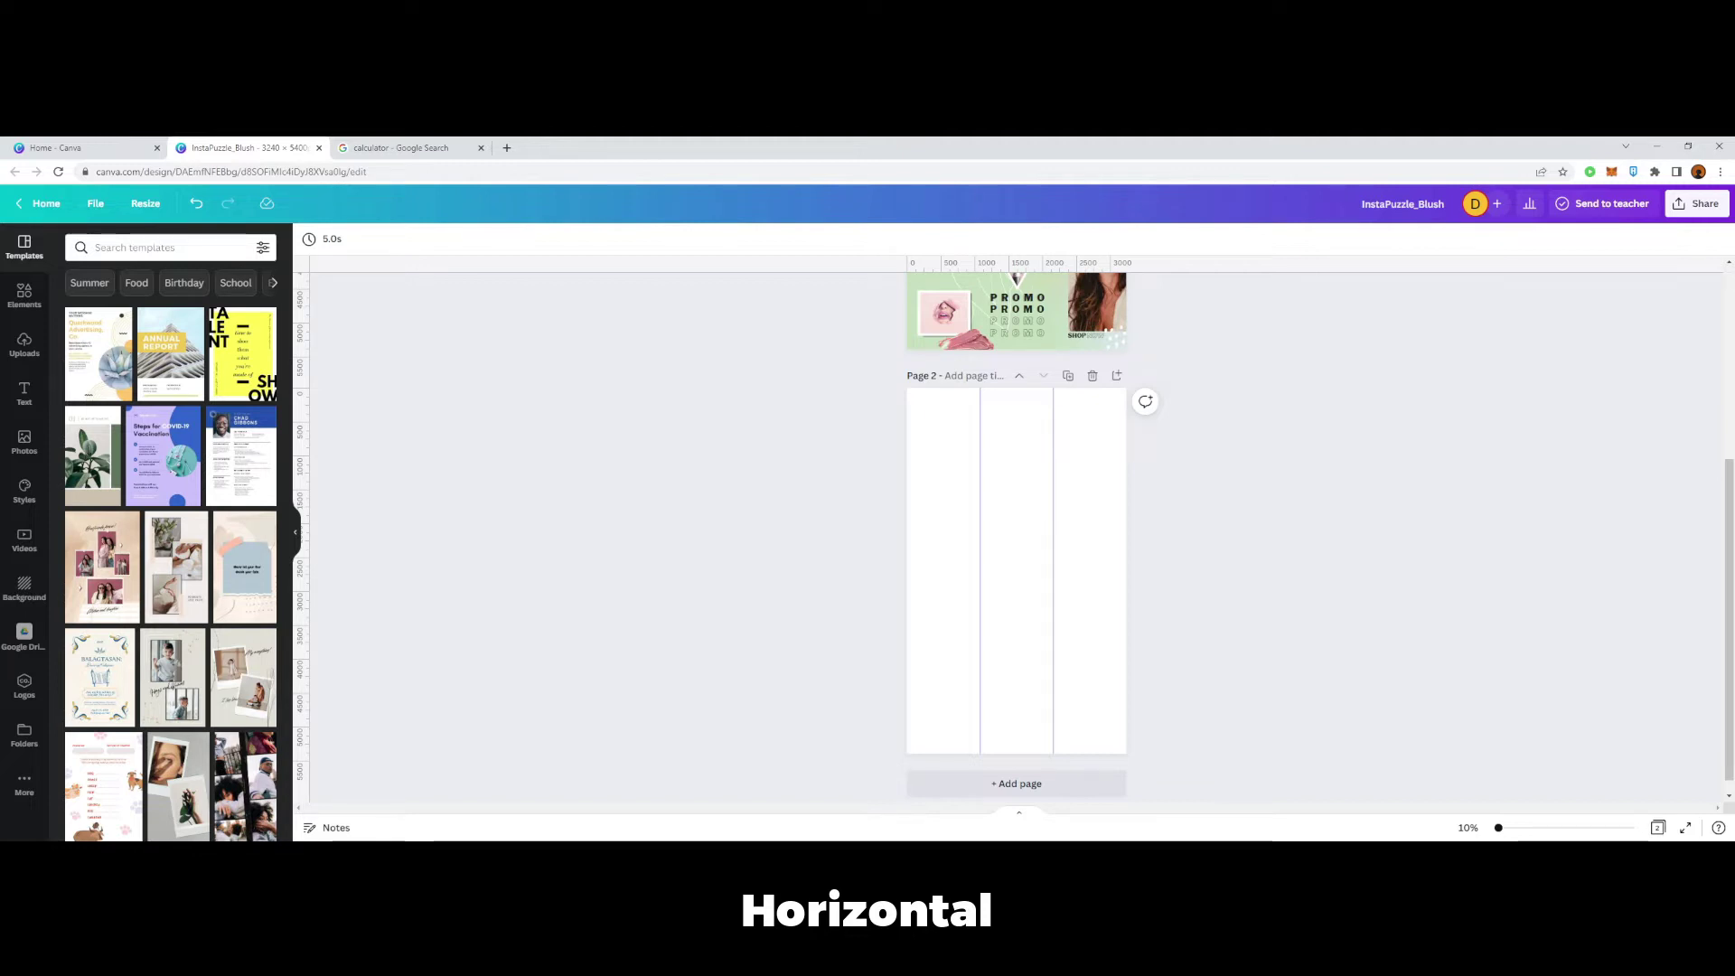
mouse_move(1016, 264)
left_mouse_down()
mouse_move(1017, 279)
mouse_move(1017, 263)
left_mouse_up()
left_click_drag(596, 262, 596, 462)
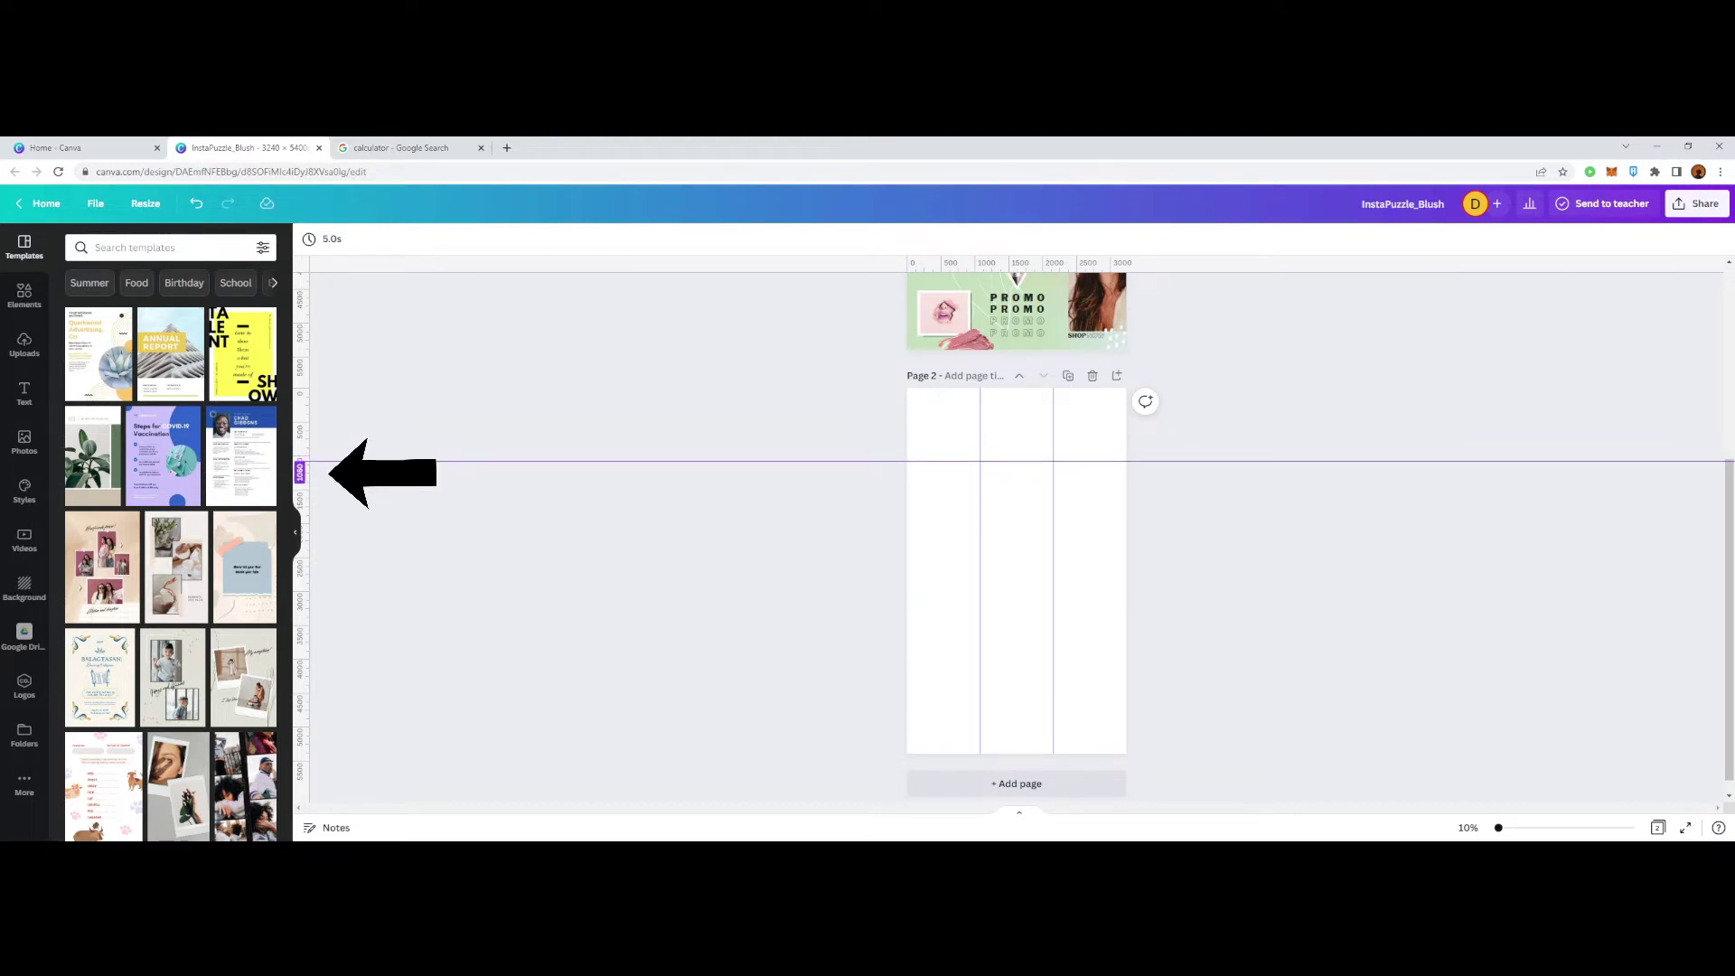
left_click_drag(597, 462, 597, 462)
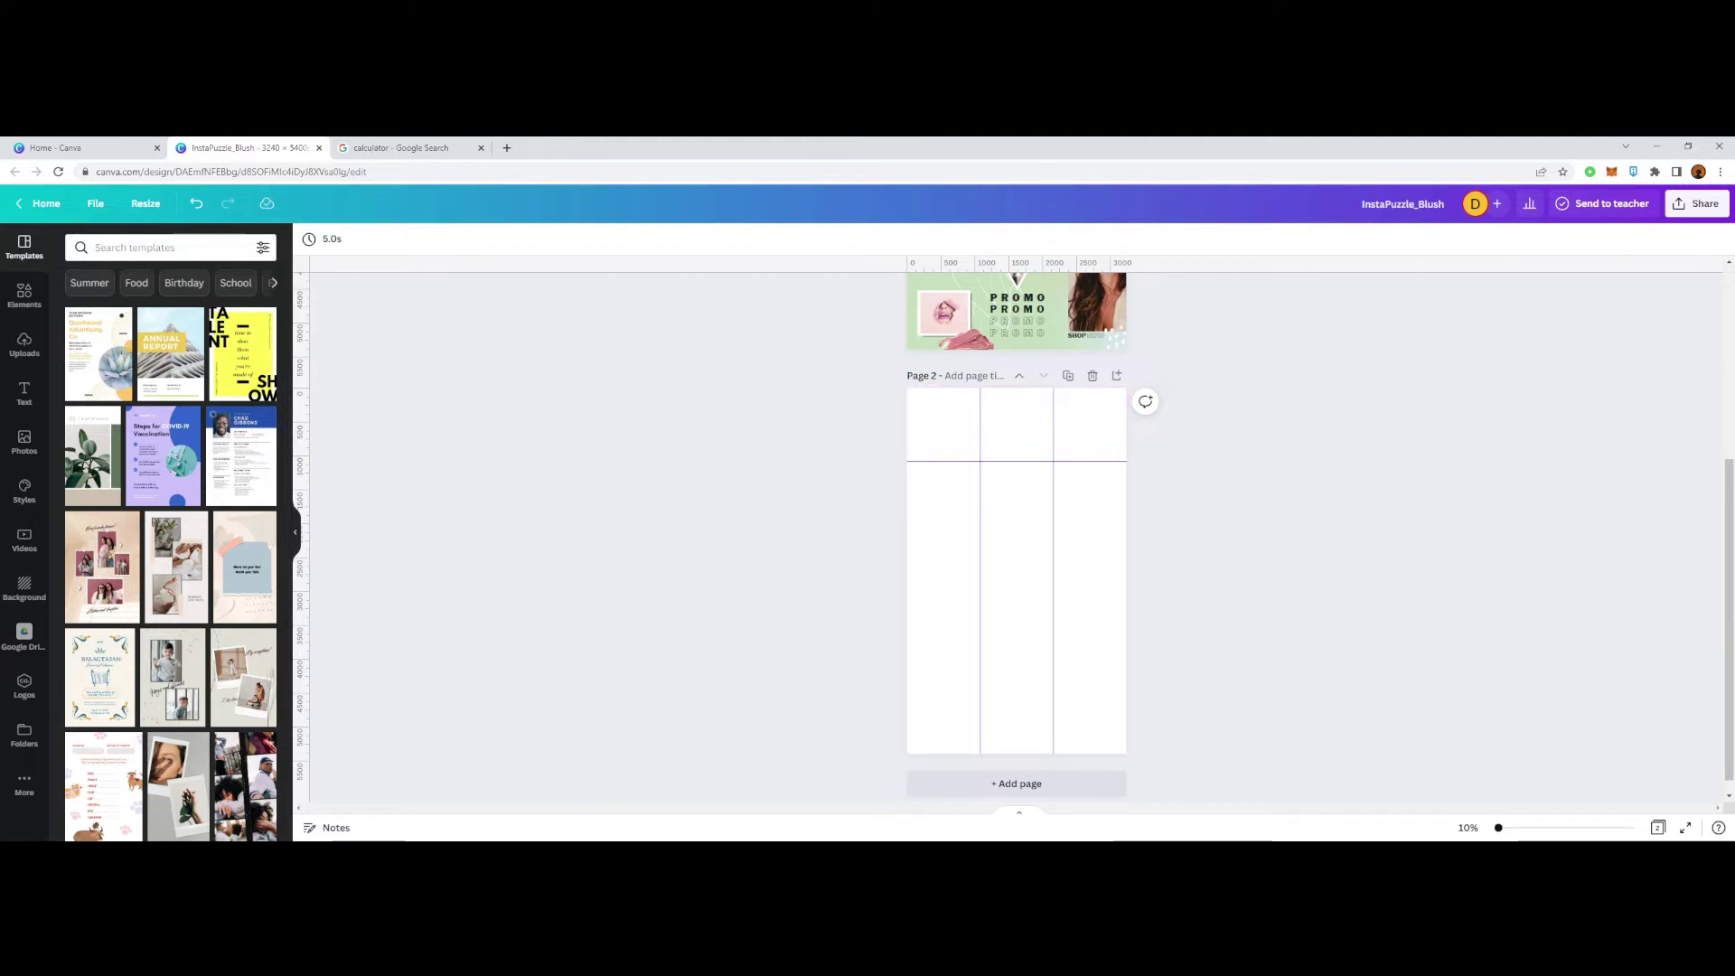
left_click_drag(1017, 462, 1017, 462)
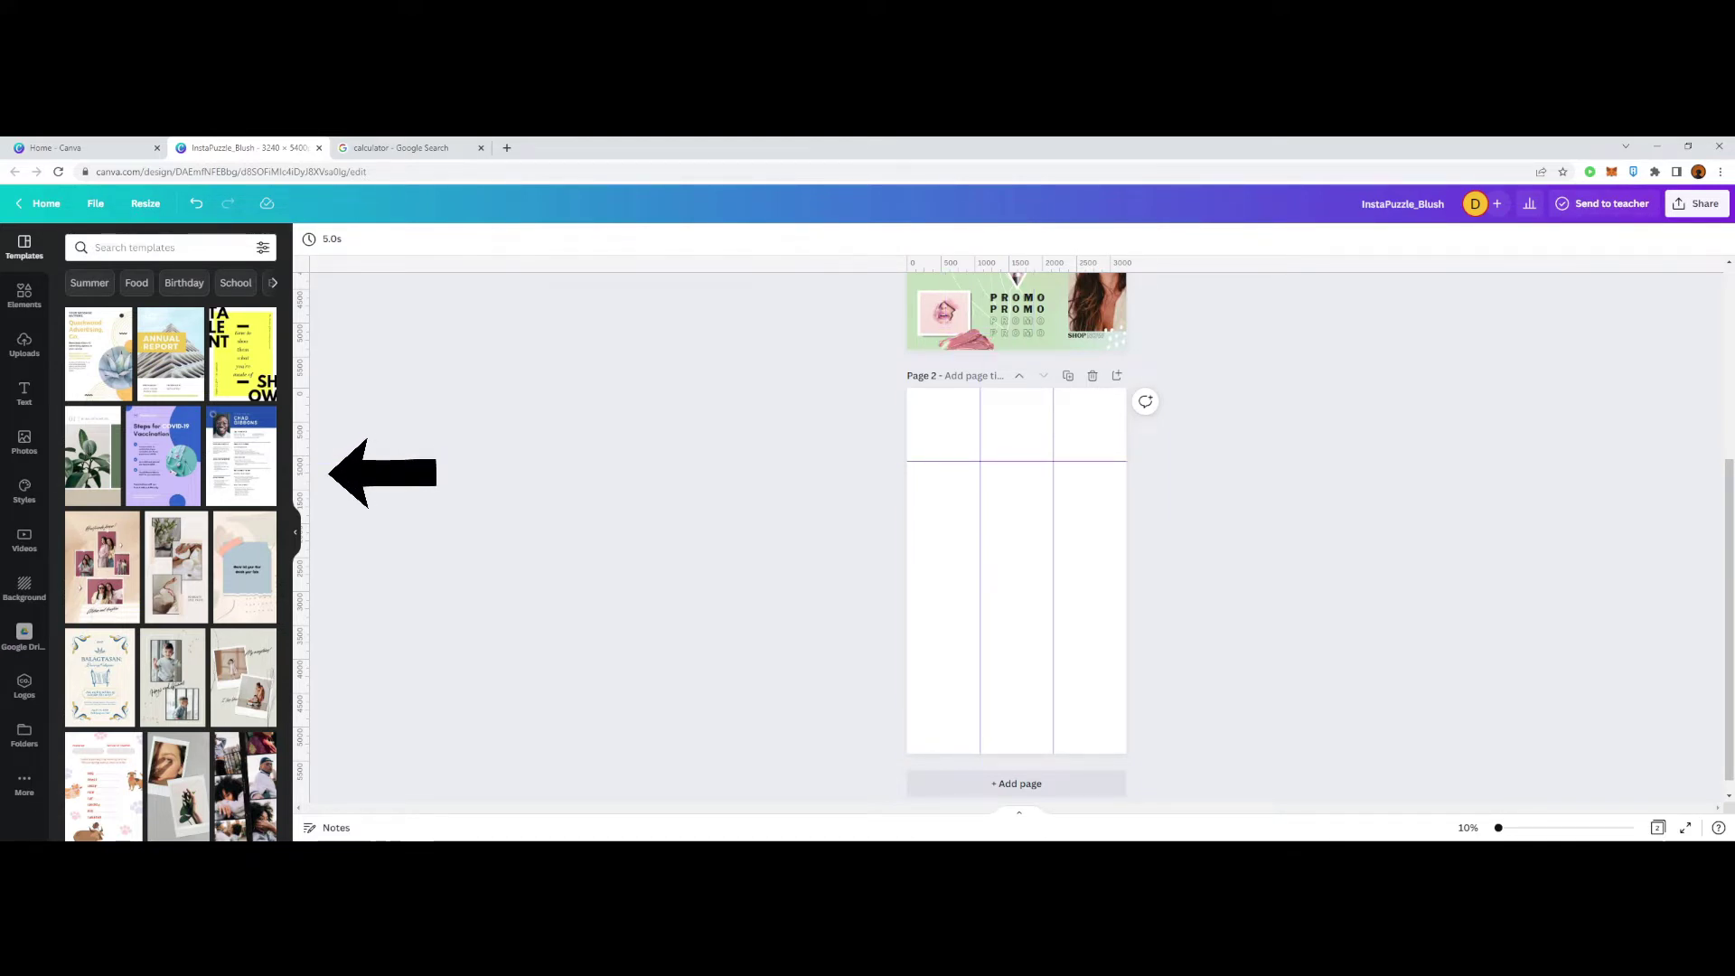
Step: Add a second horizontal guide to page 2 at 2160 px, using the calculator tab for the position
left_click(384, 148)
left_click(258, 148)
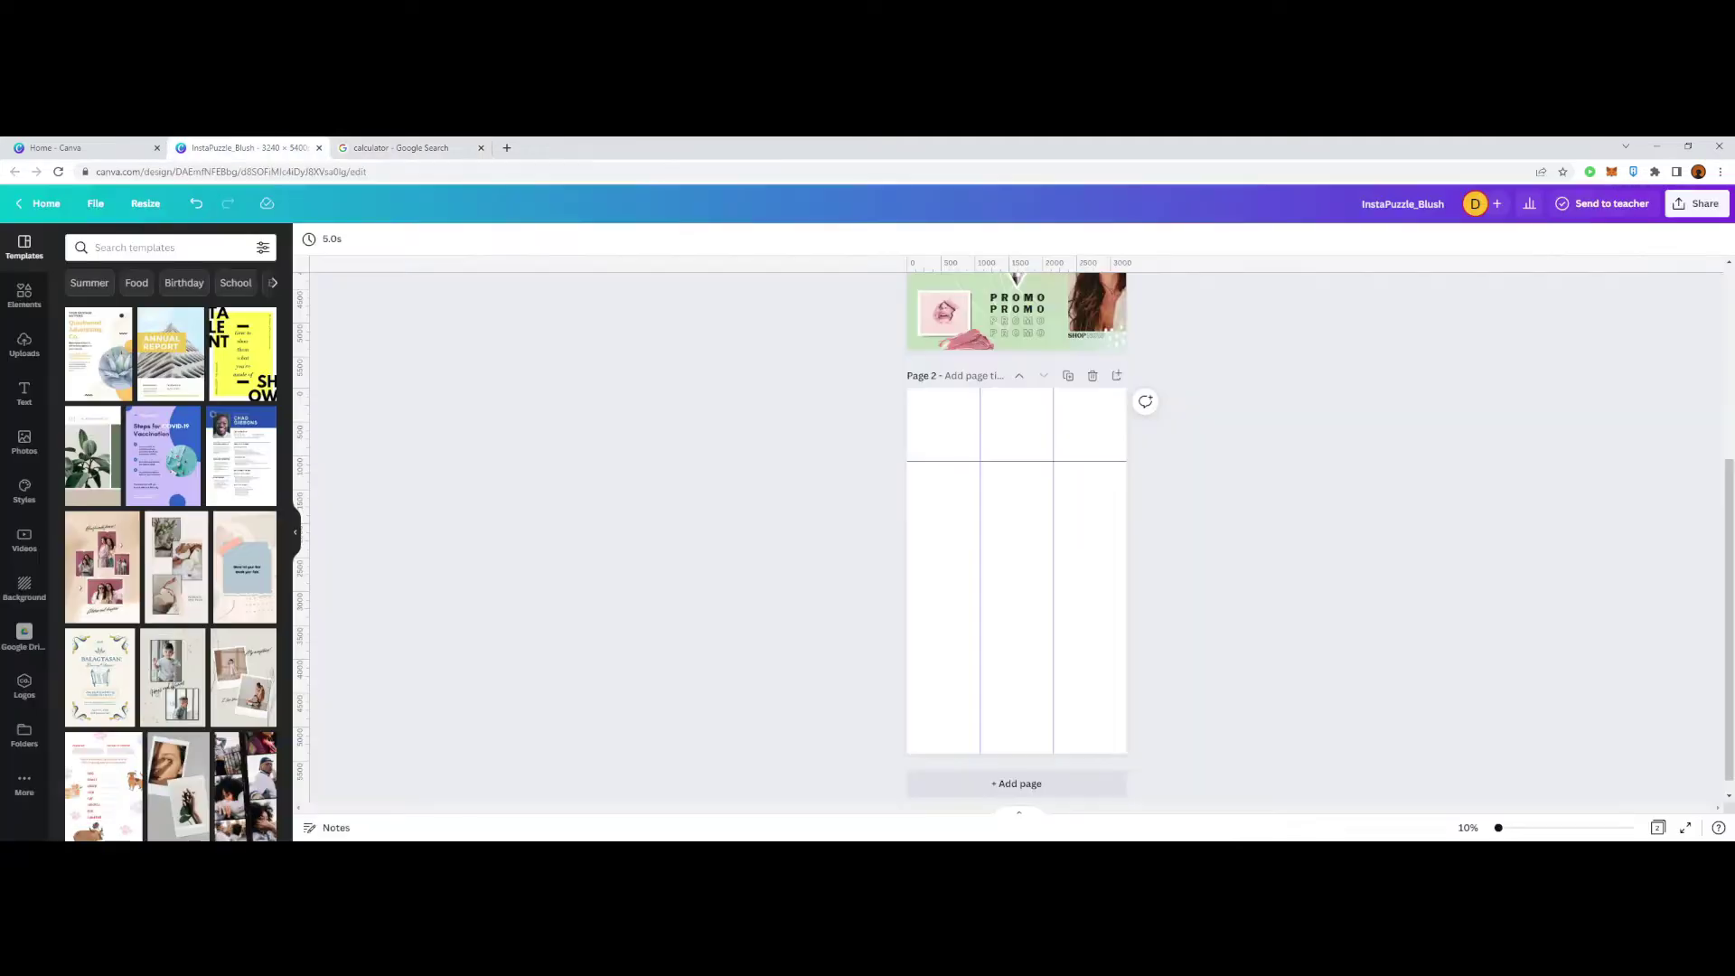
left_click_drag(299, 415, 299, 533)
left_click(295, 532)
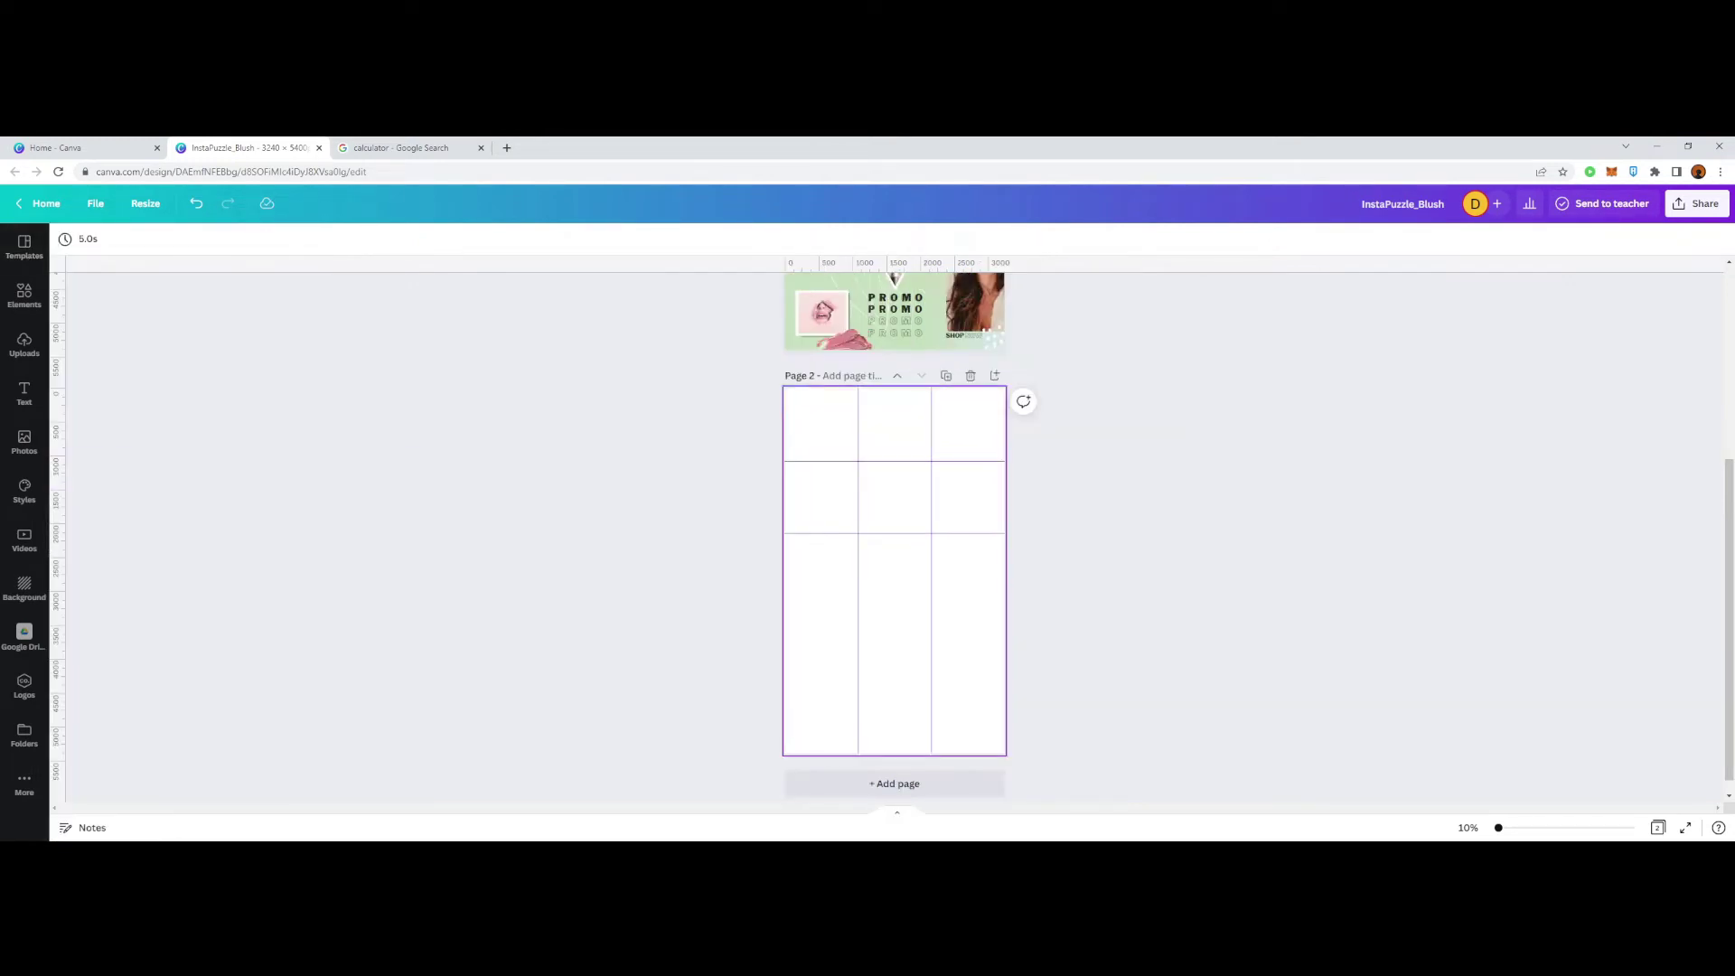
left_click_drag(300, 533, 299, 534)
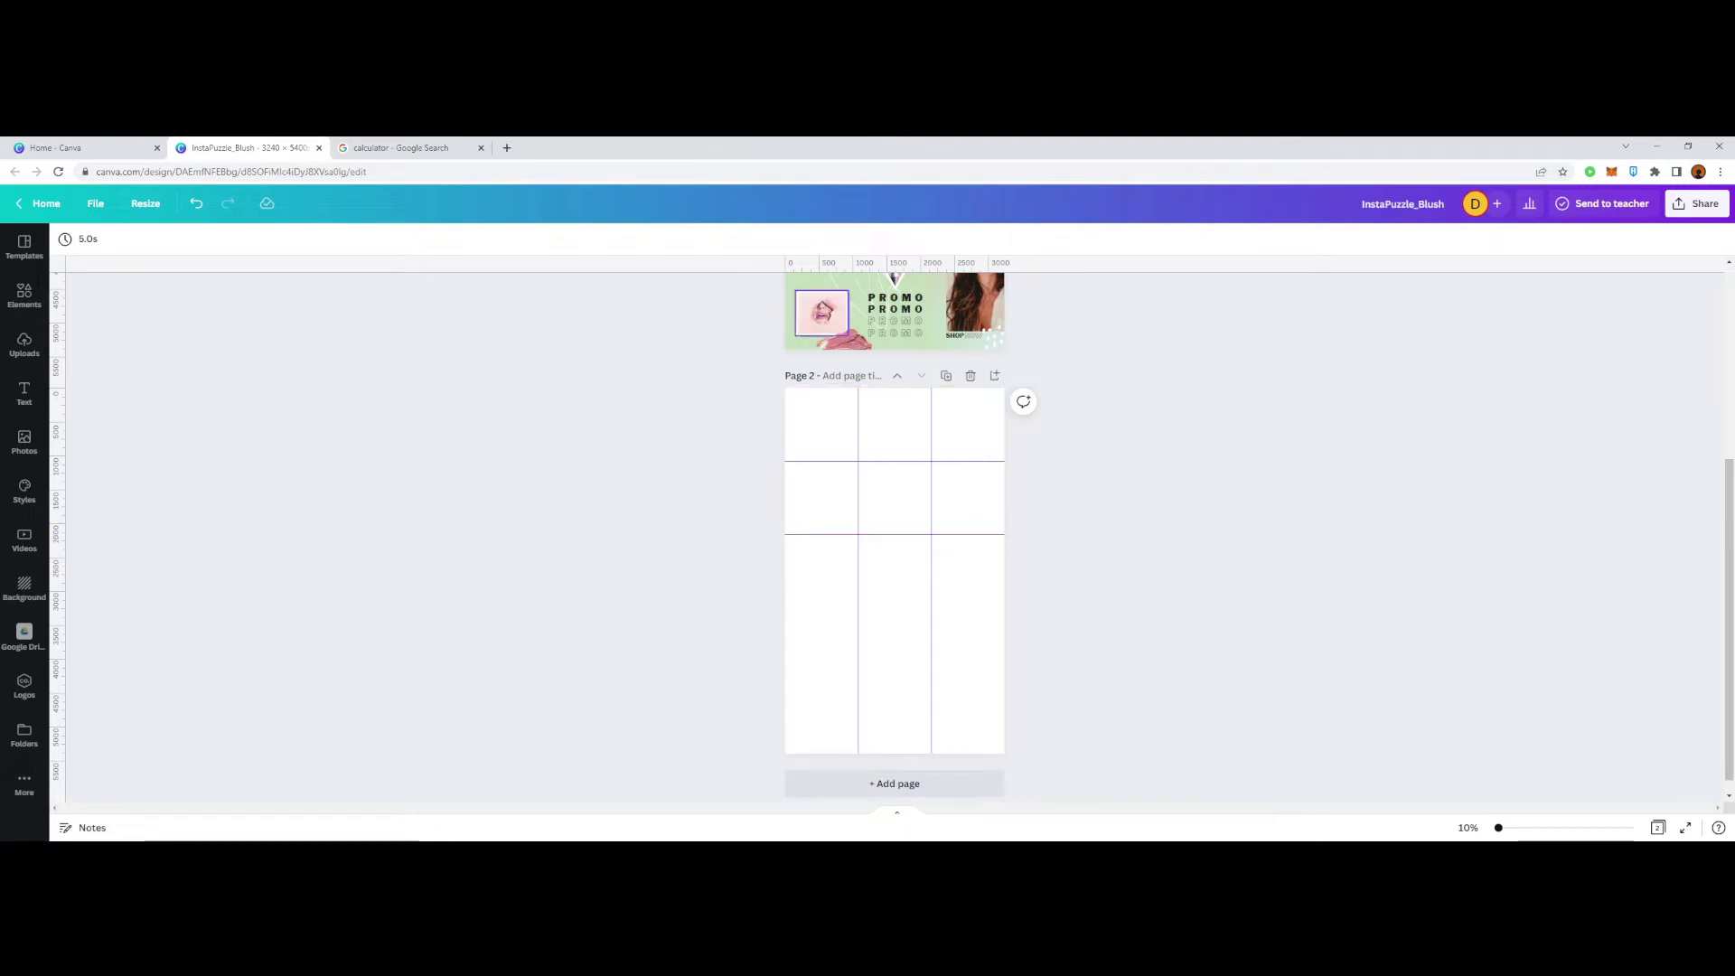
left_click(25, 491)
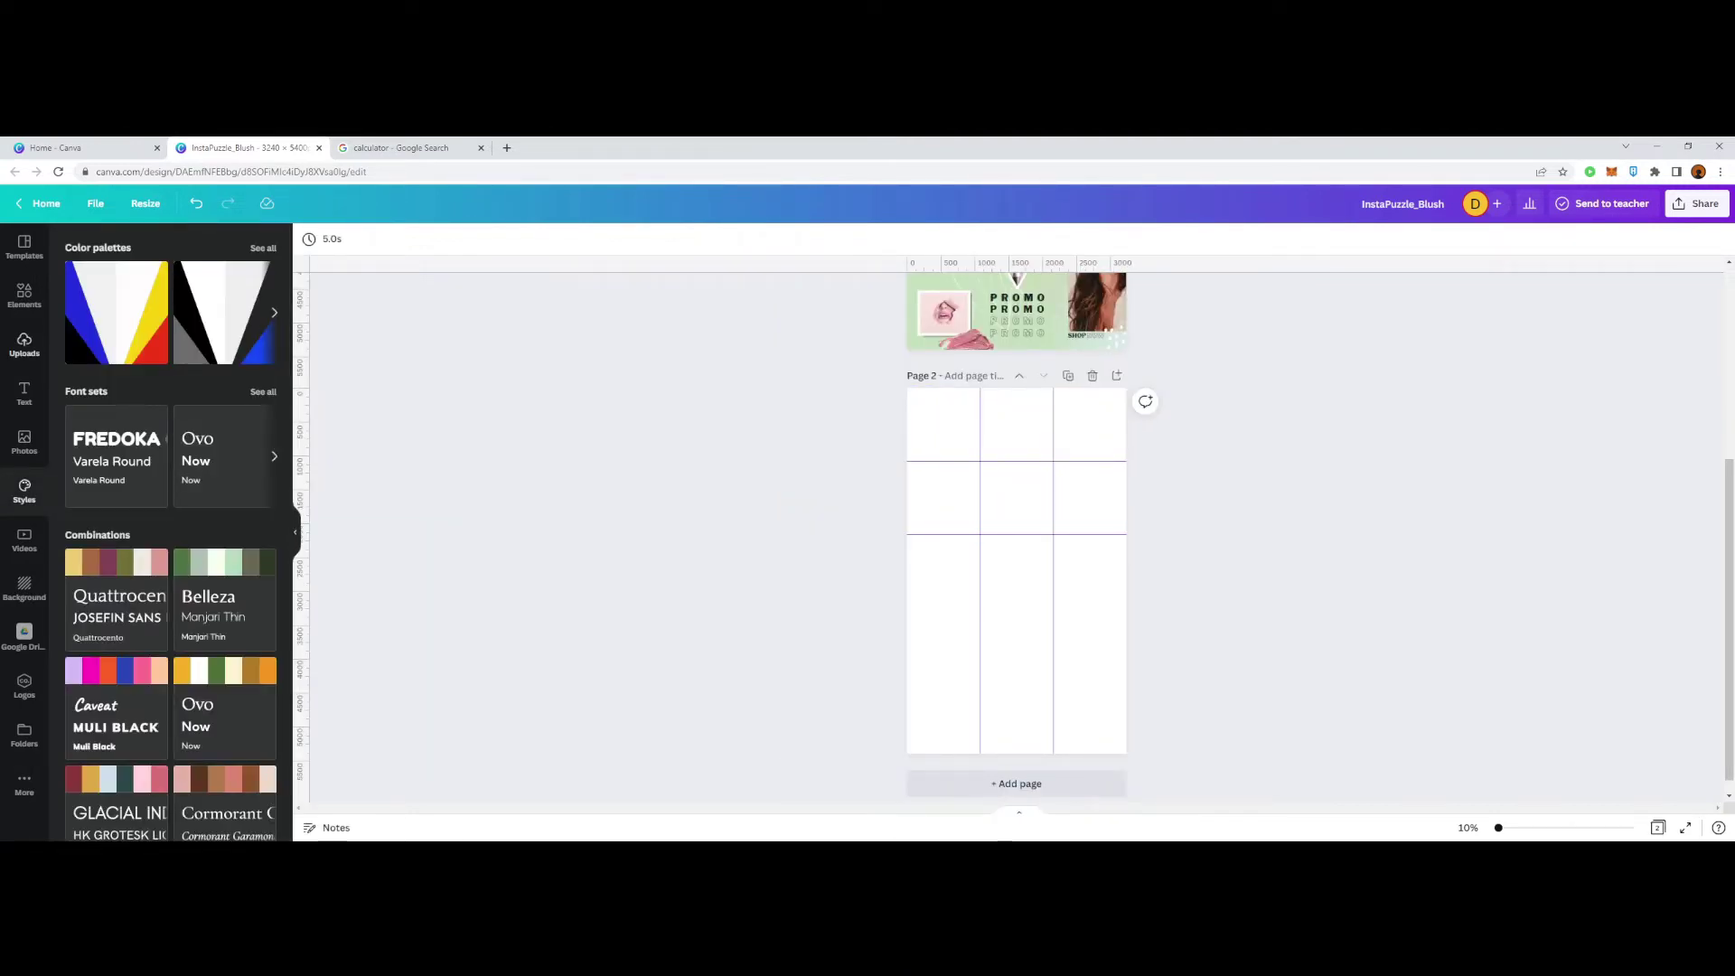
left_click(24, 344)
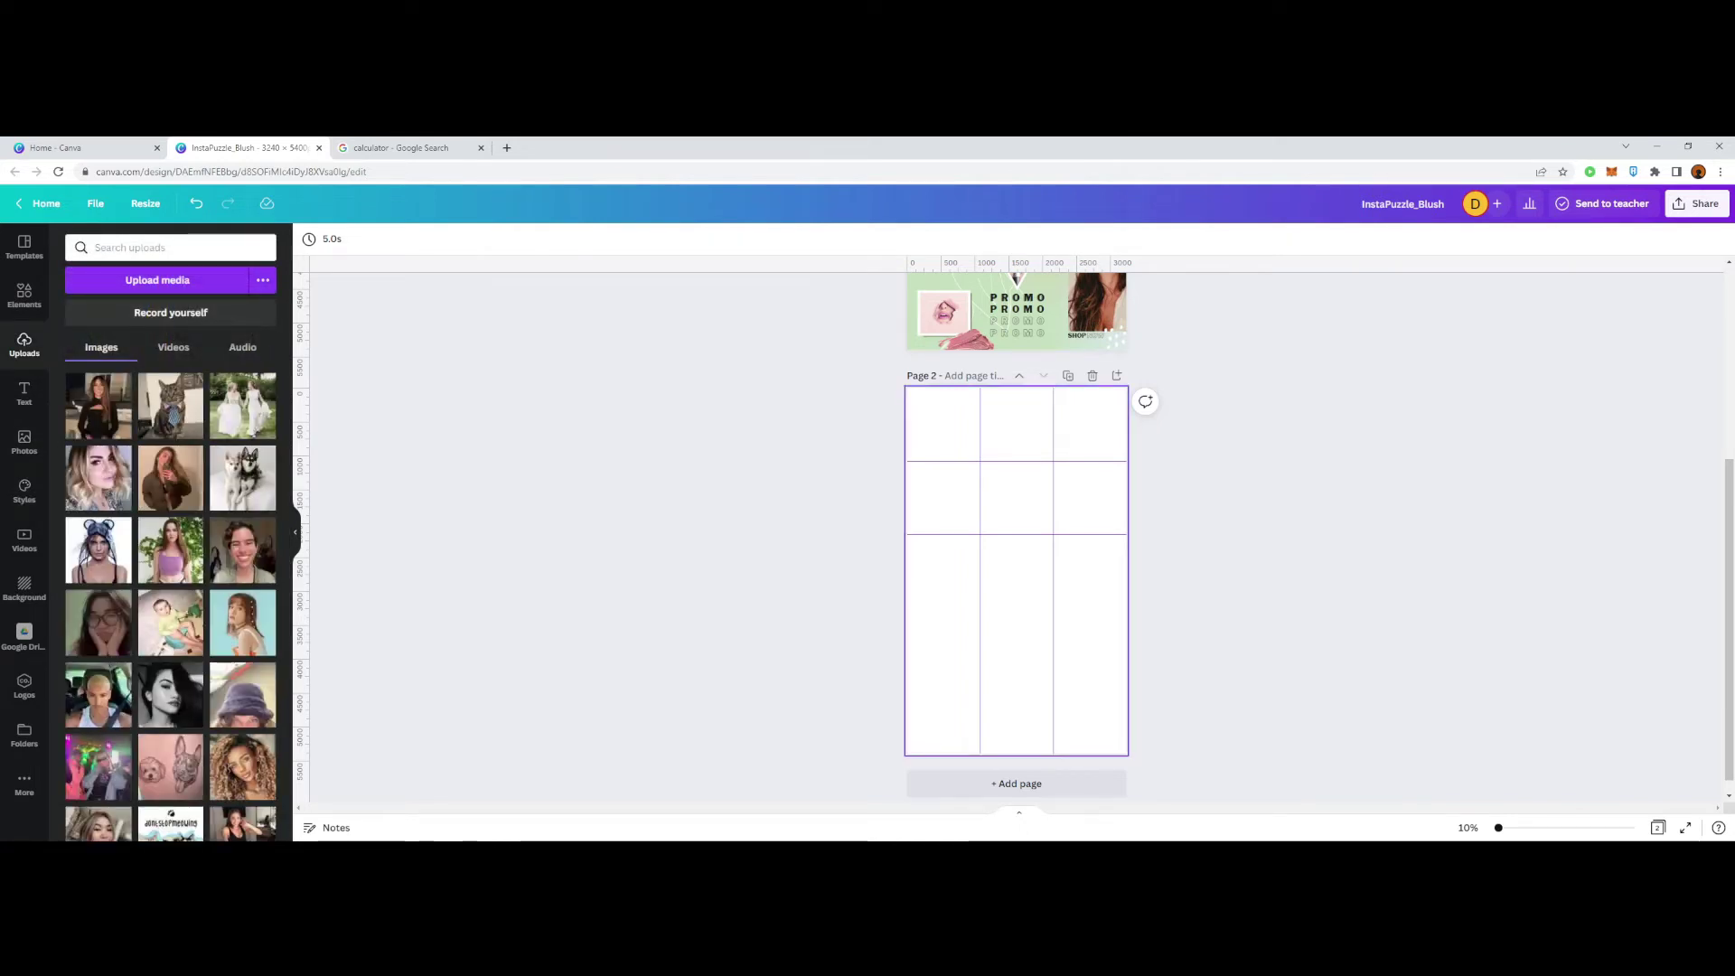
Step: Calculate 1080 × 3 in the Google calculator tab and add a third horizontal guide to page 2 at 3240 px
left_click(401, 148)
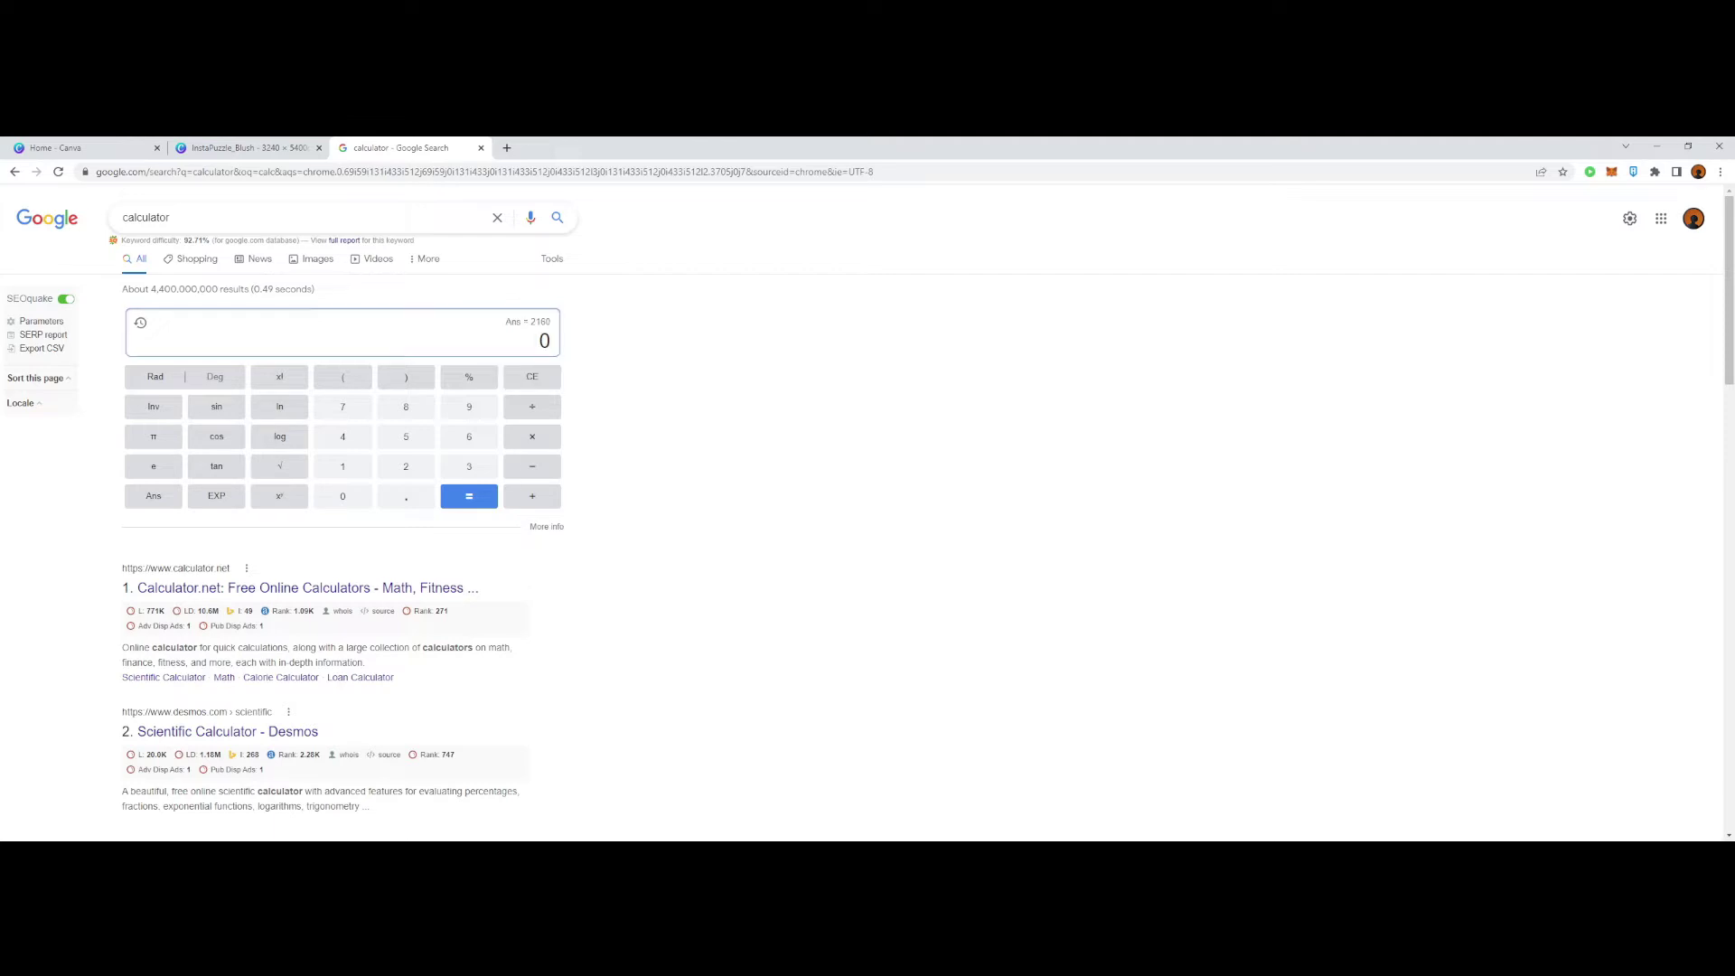
type("1080")
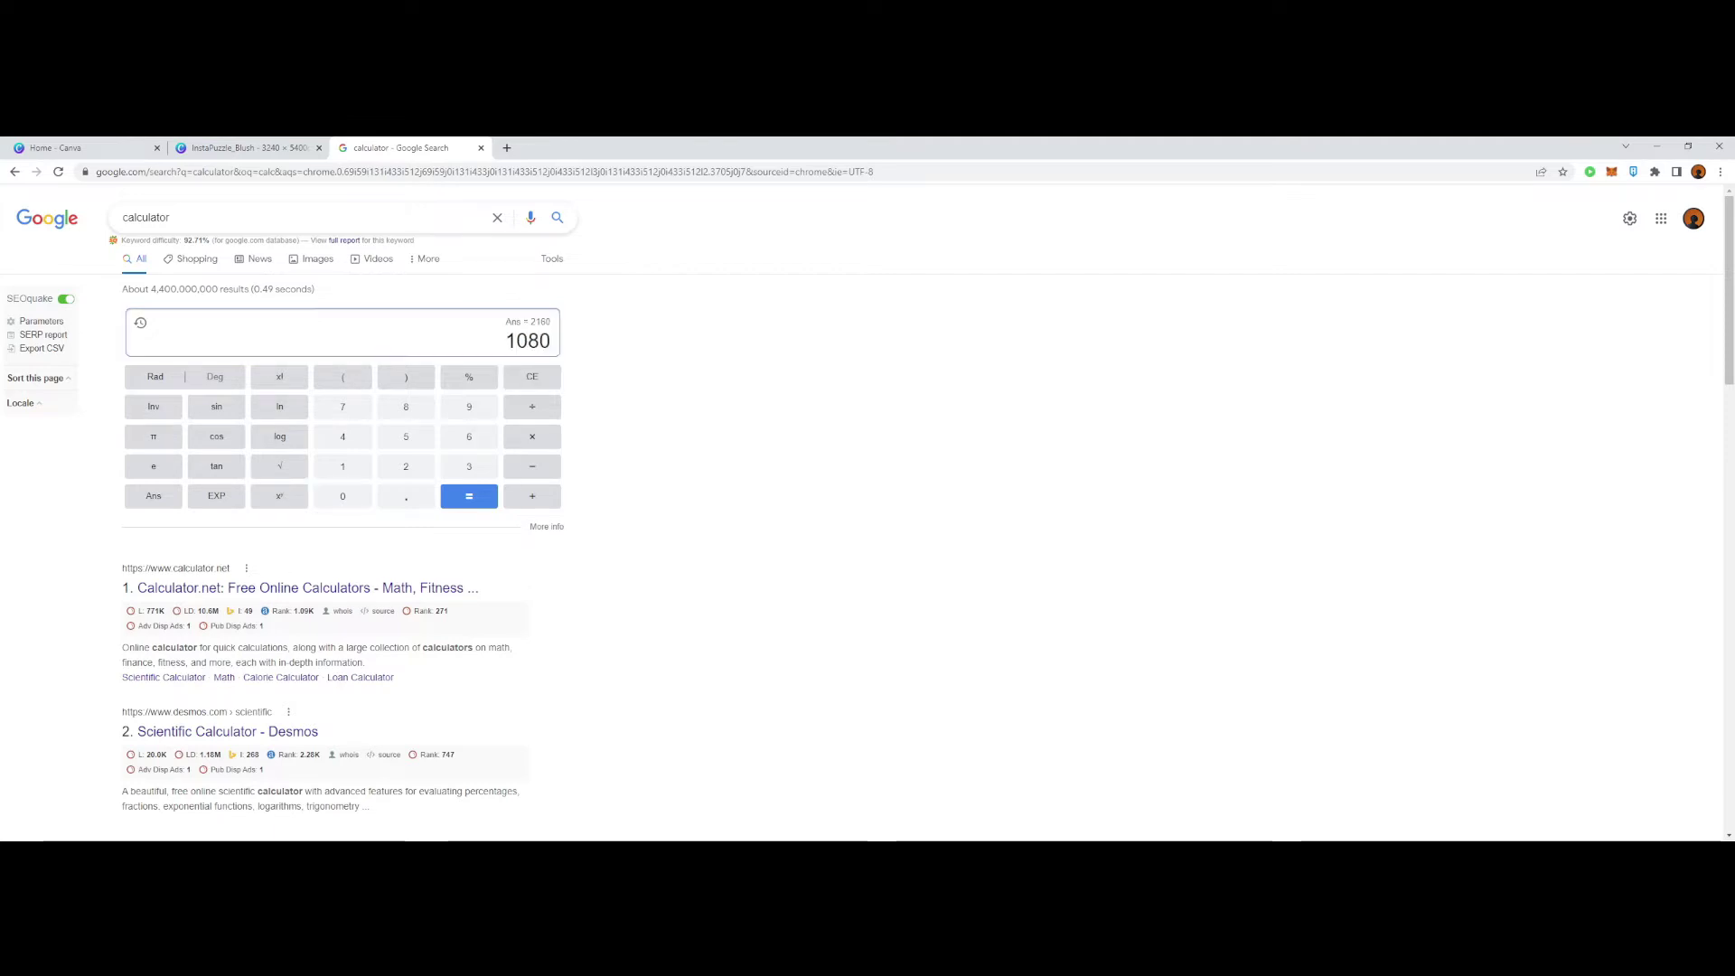
type("*3")
key("Return")
key("ctrl+shift+Tab")
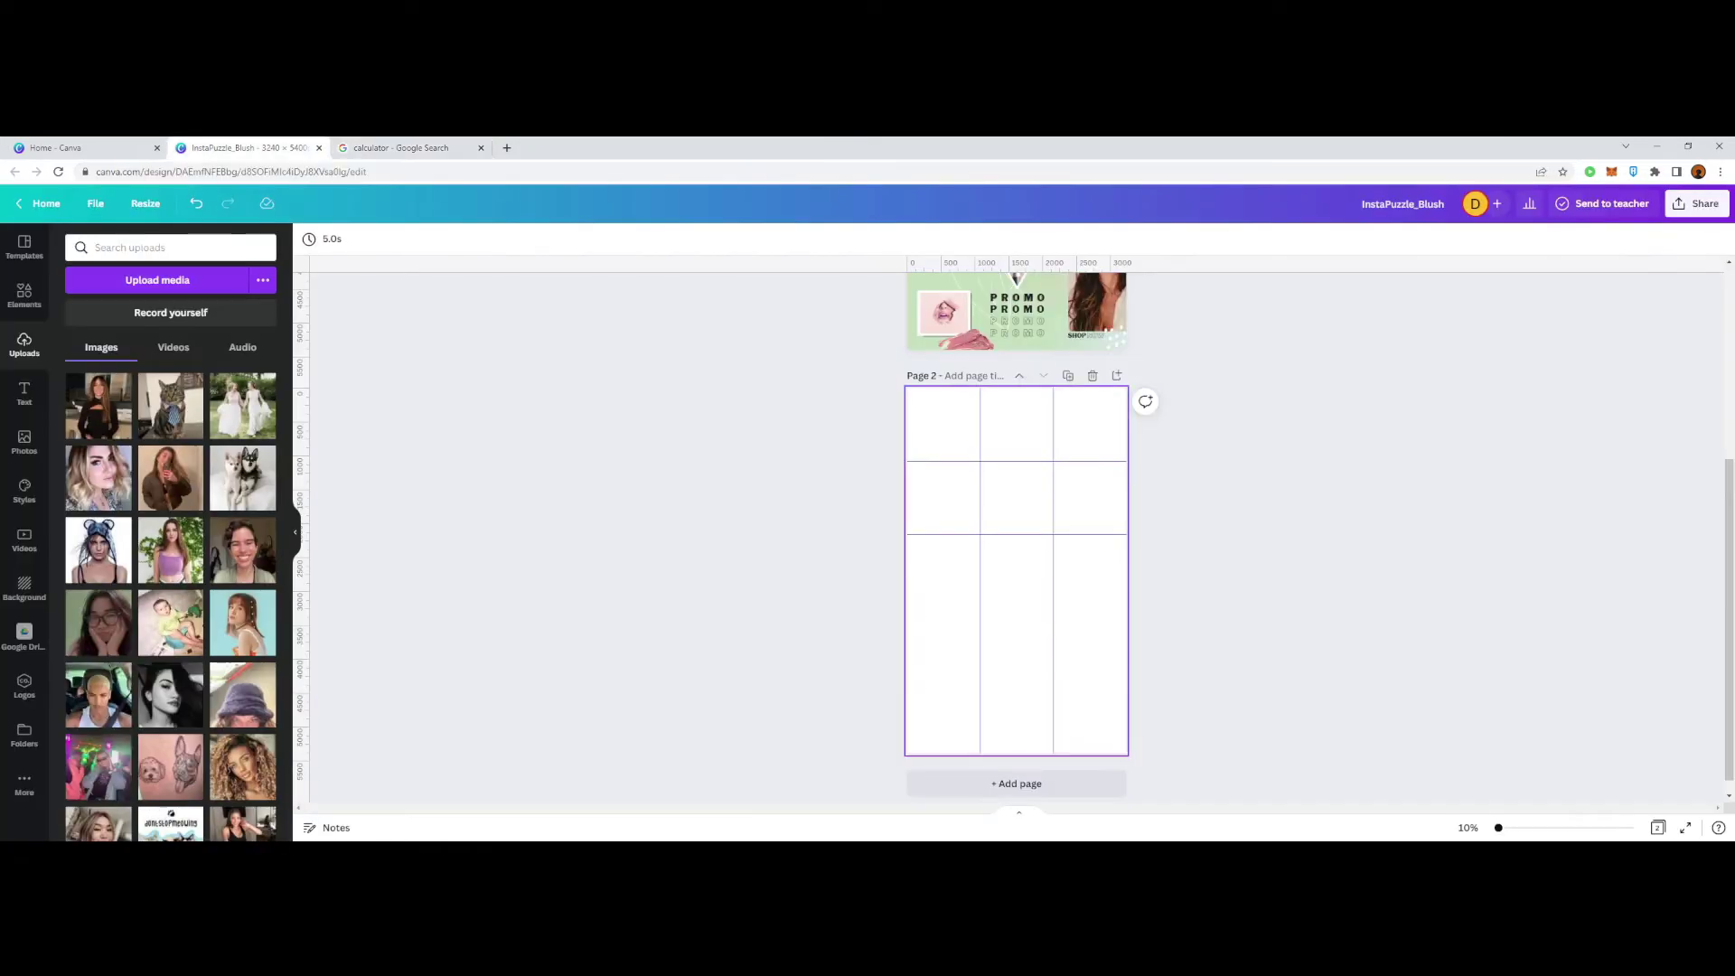
left_click_drag(1017, 263, 931, 607)
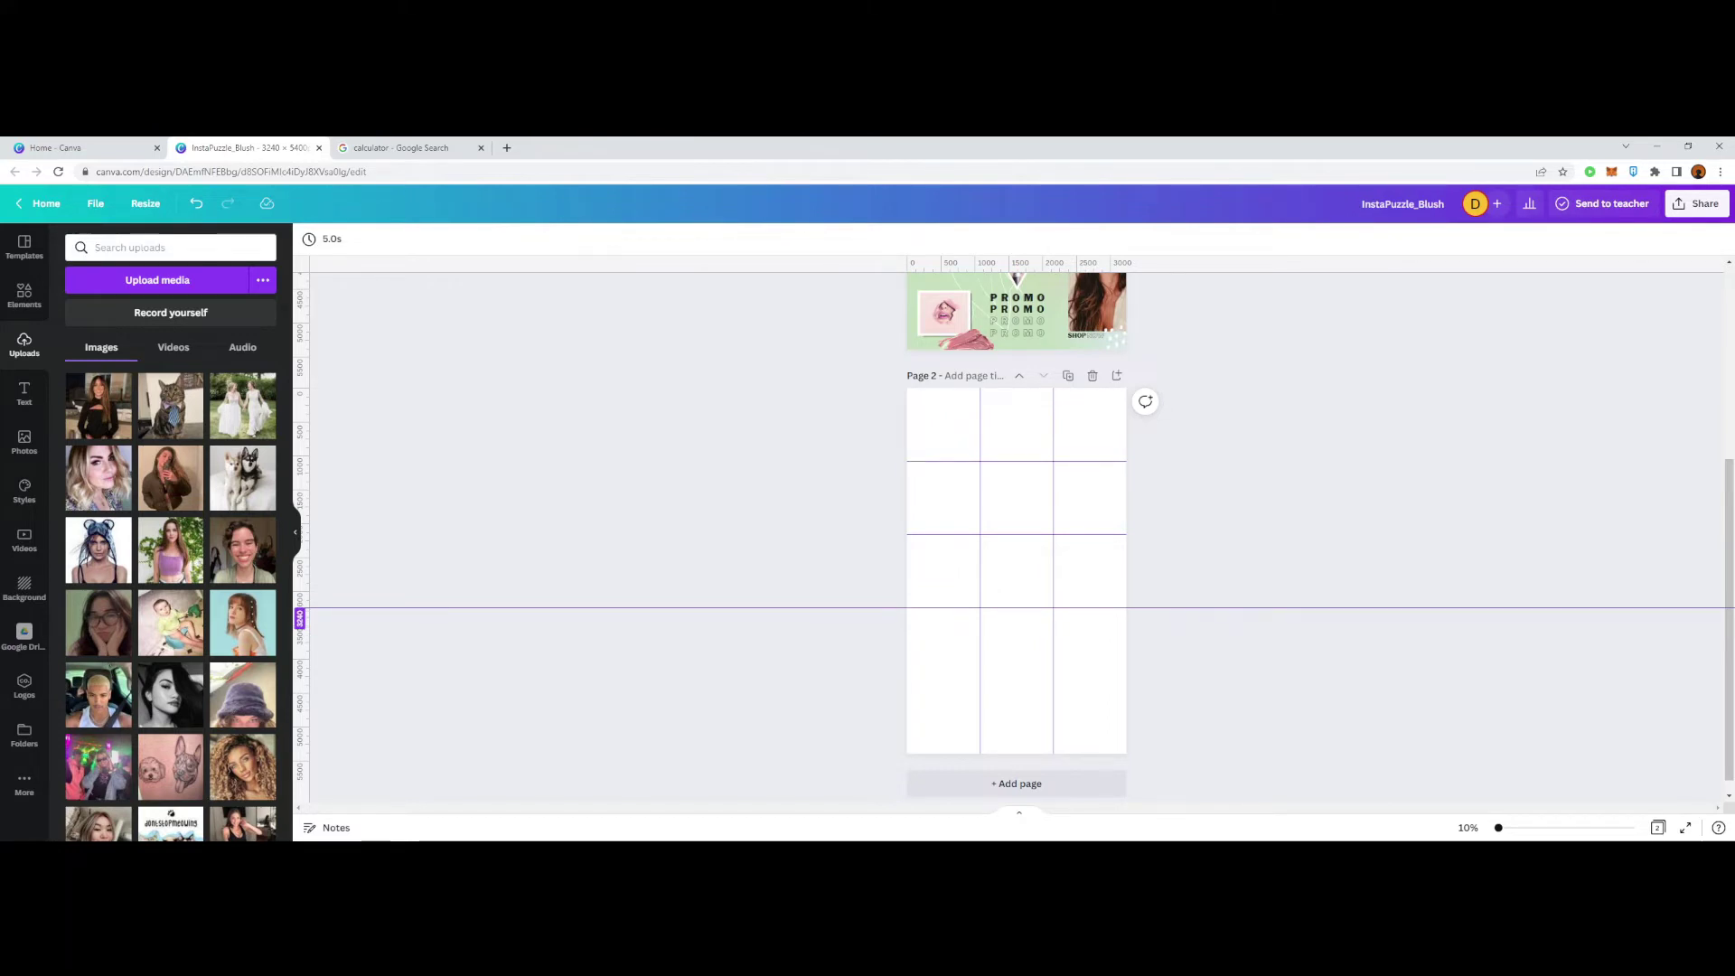
Step: Calculate 1080 × 4 in the Google calculator tab and add the fourth horizontal guide to page 2 at that position
left_click(416, 148)
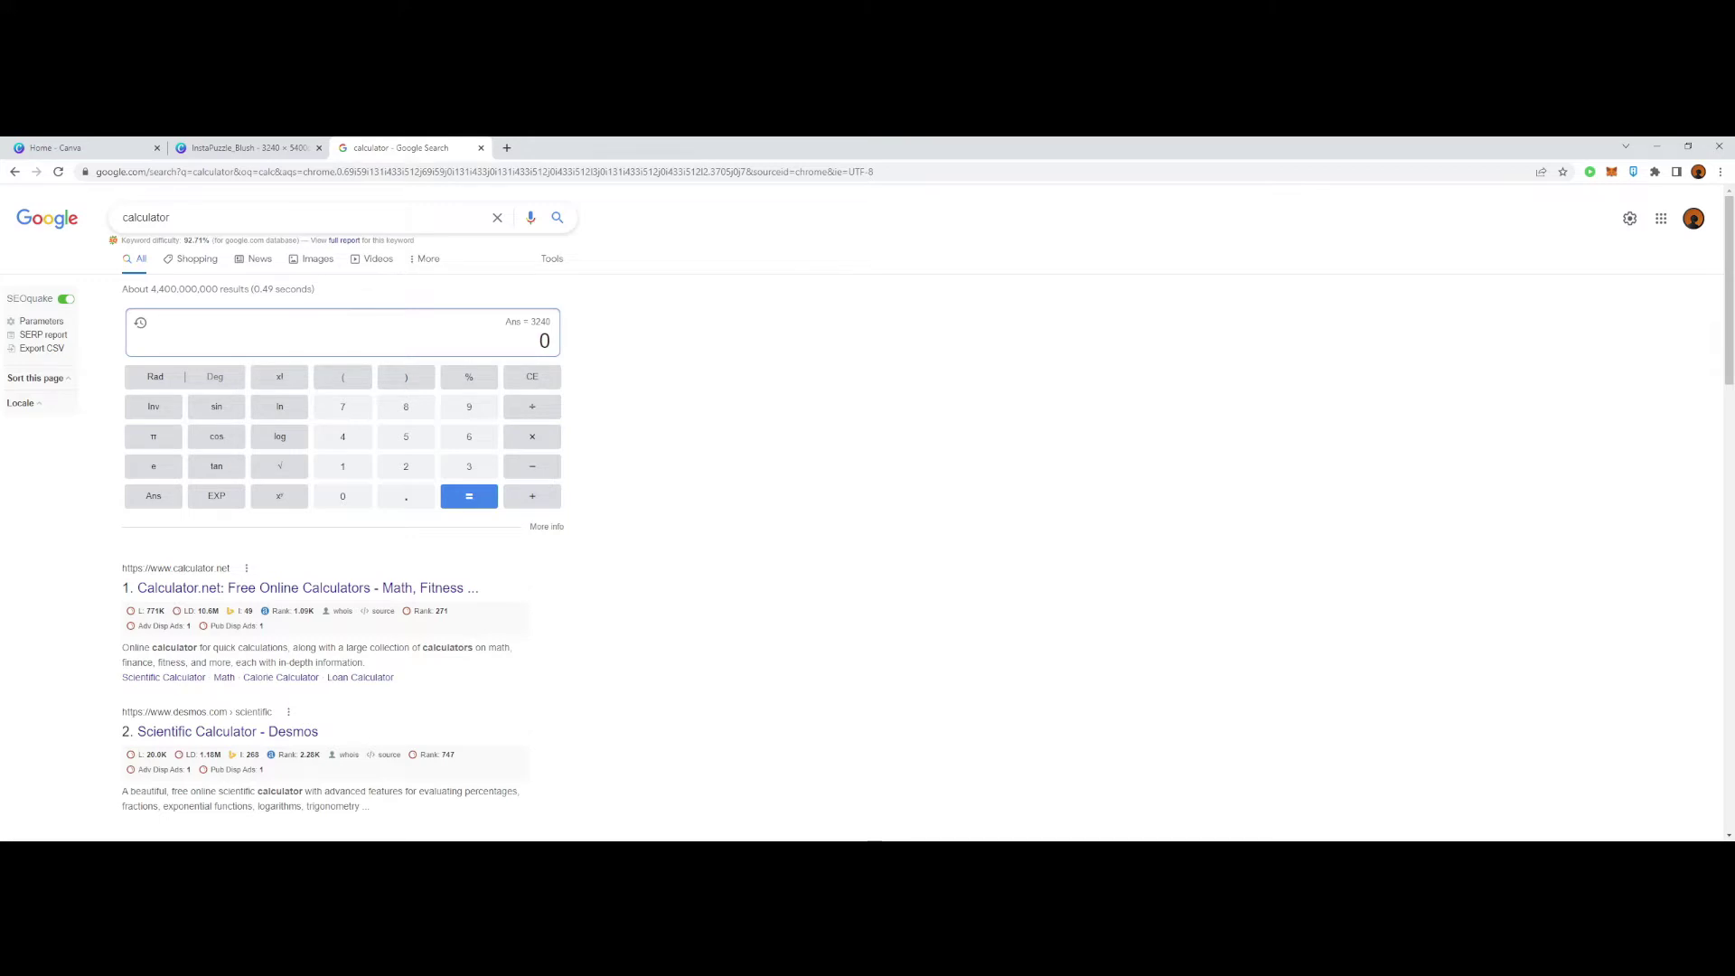
type("8")
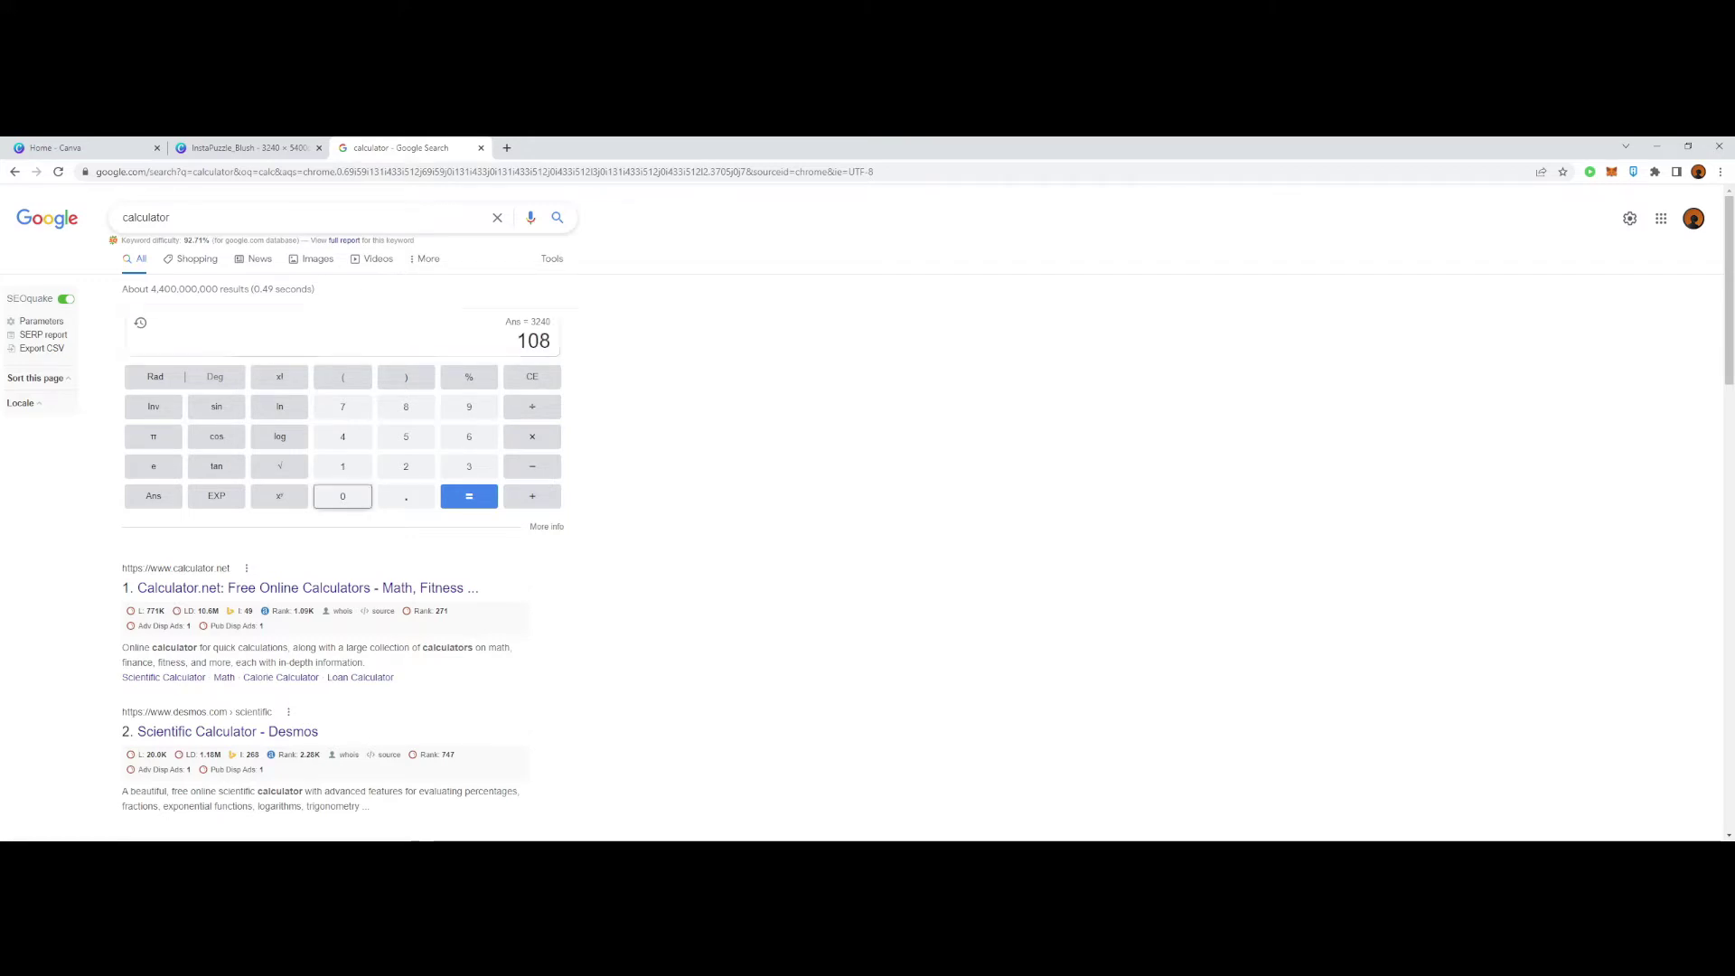
type("0 × 4")
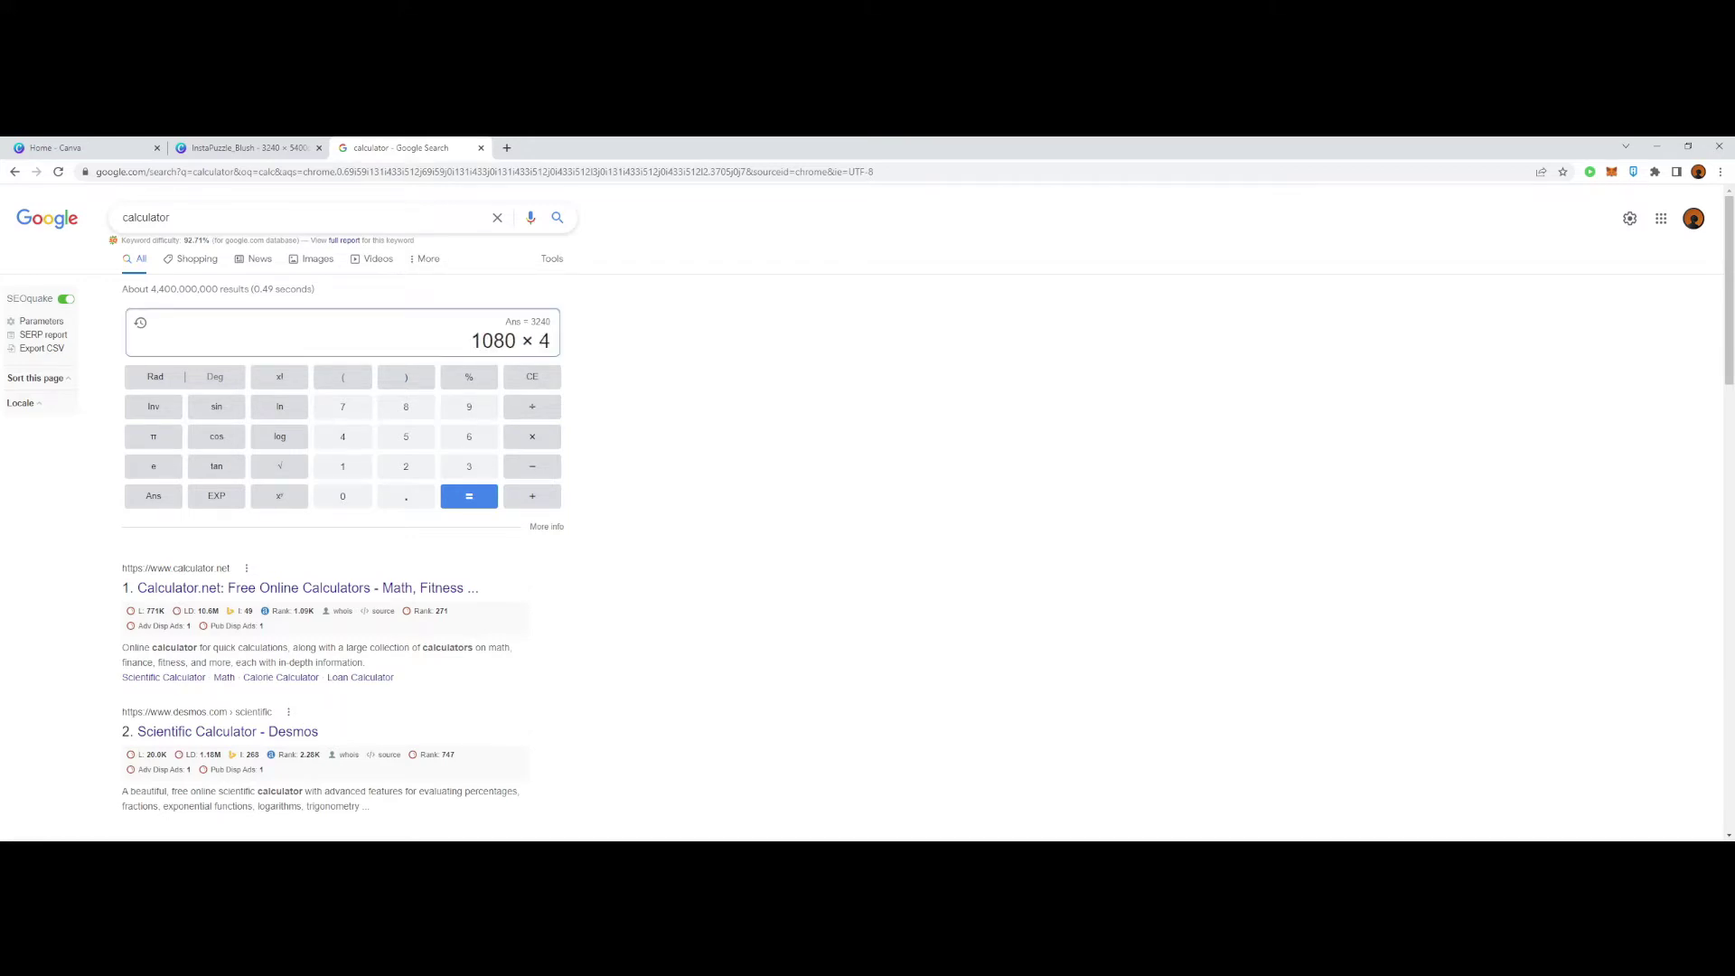
key("Return")
left_click(248, 148)
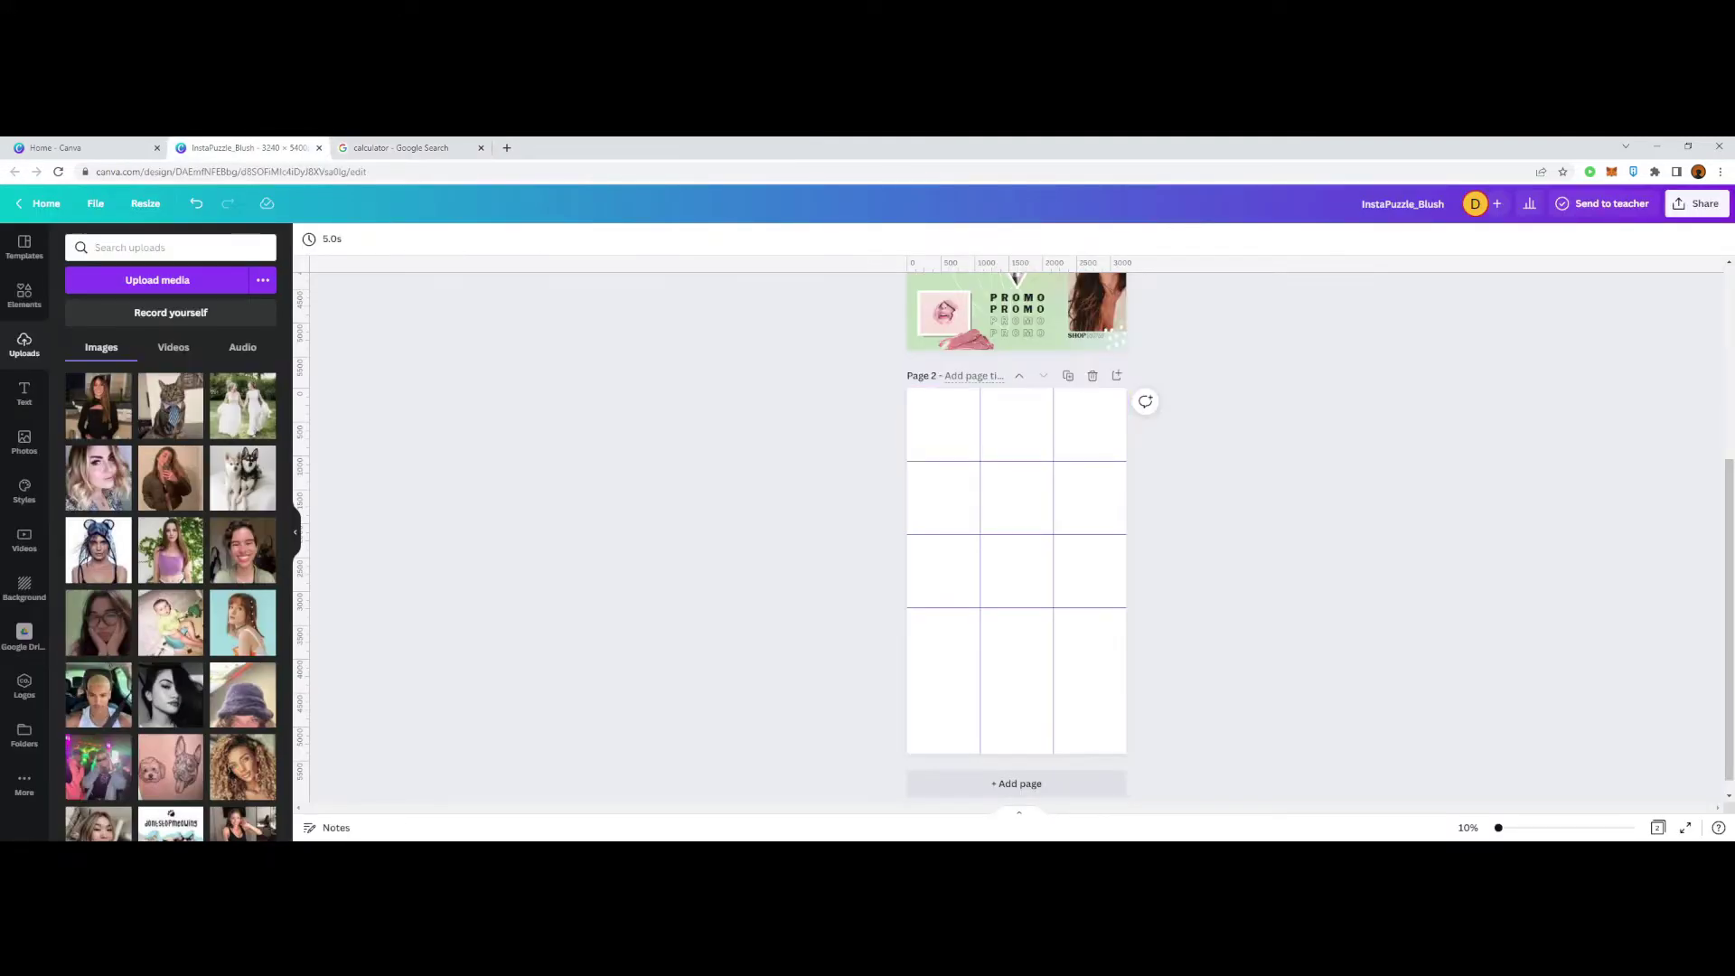
left_click_drag(300, 266, 300, 682)
Step: Search the design elements for "gradient"
left_click(25, 295)
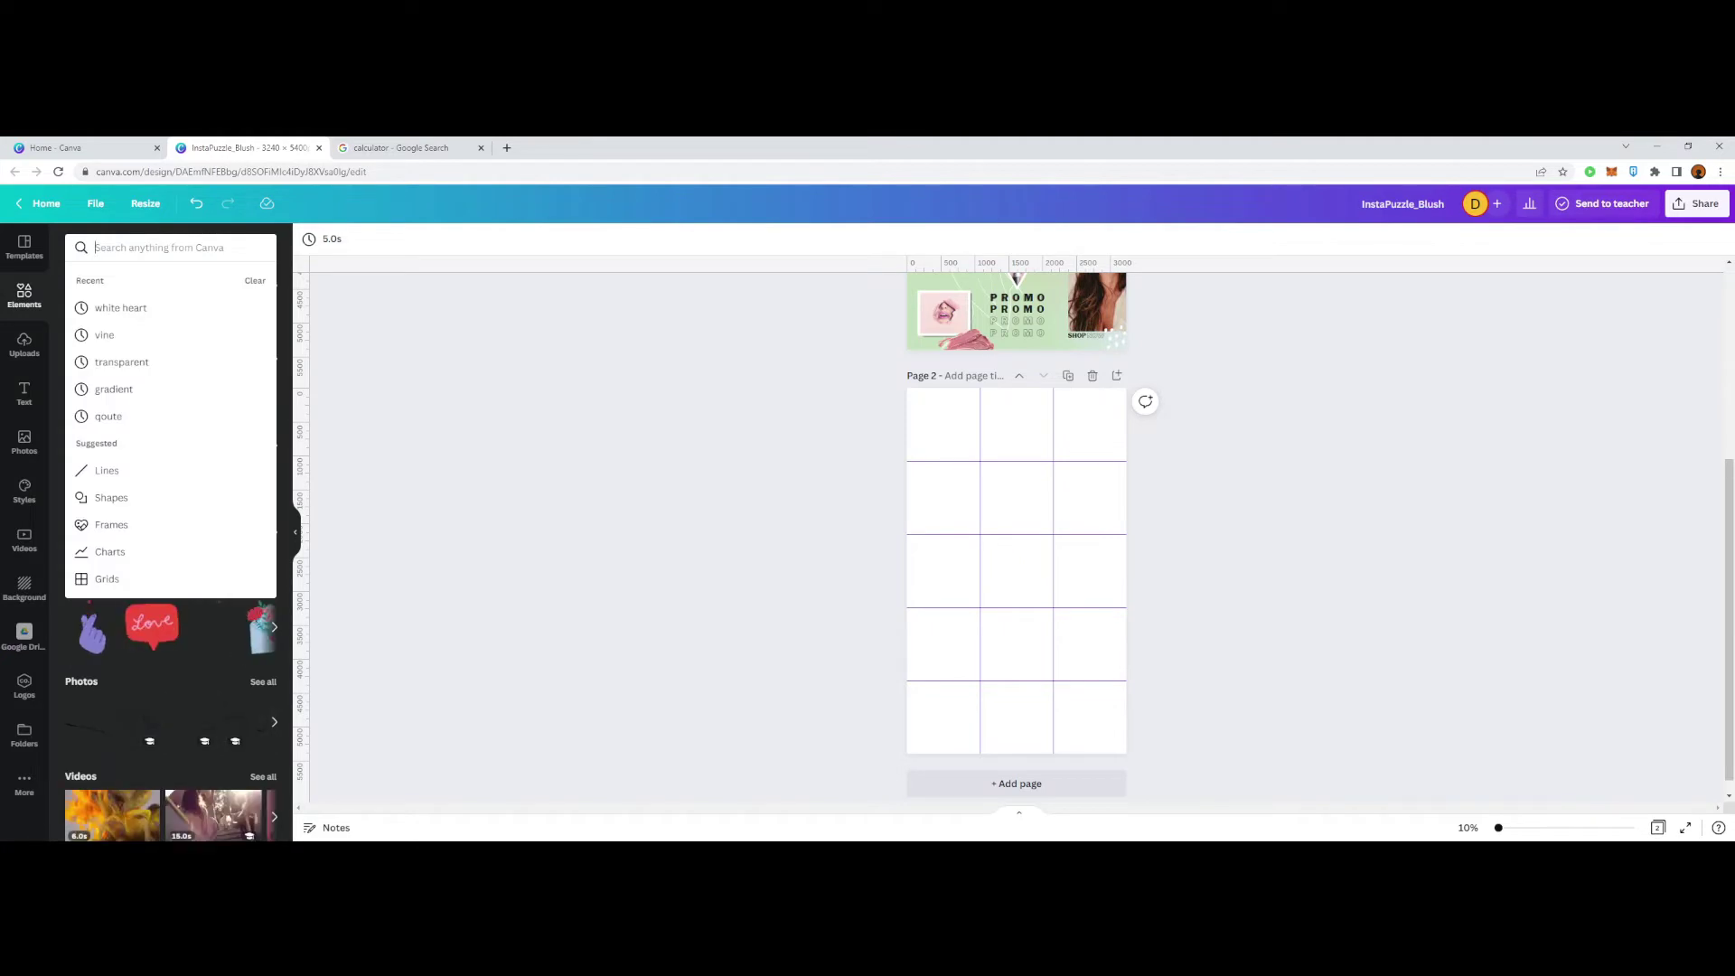
left_click(1207, 335)
scroll(1207, 334, "up", 5)
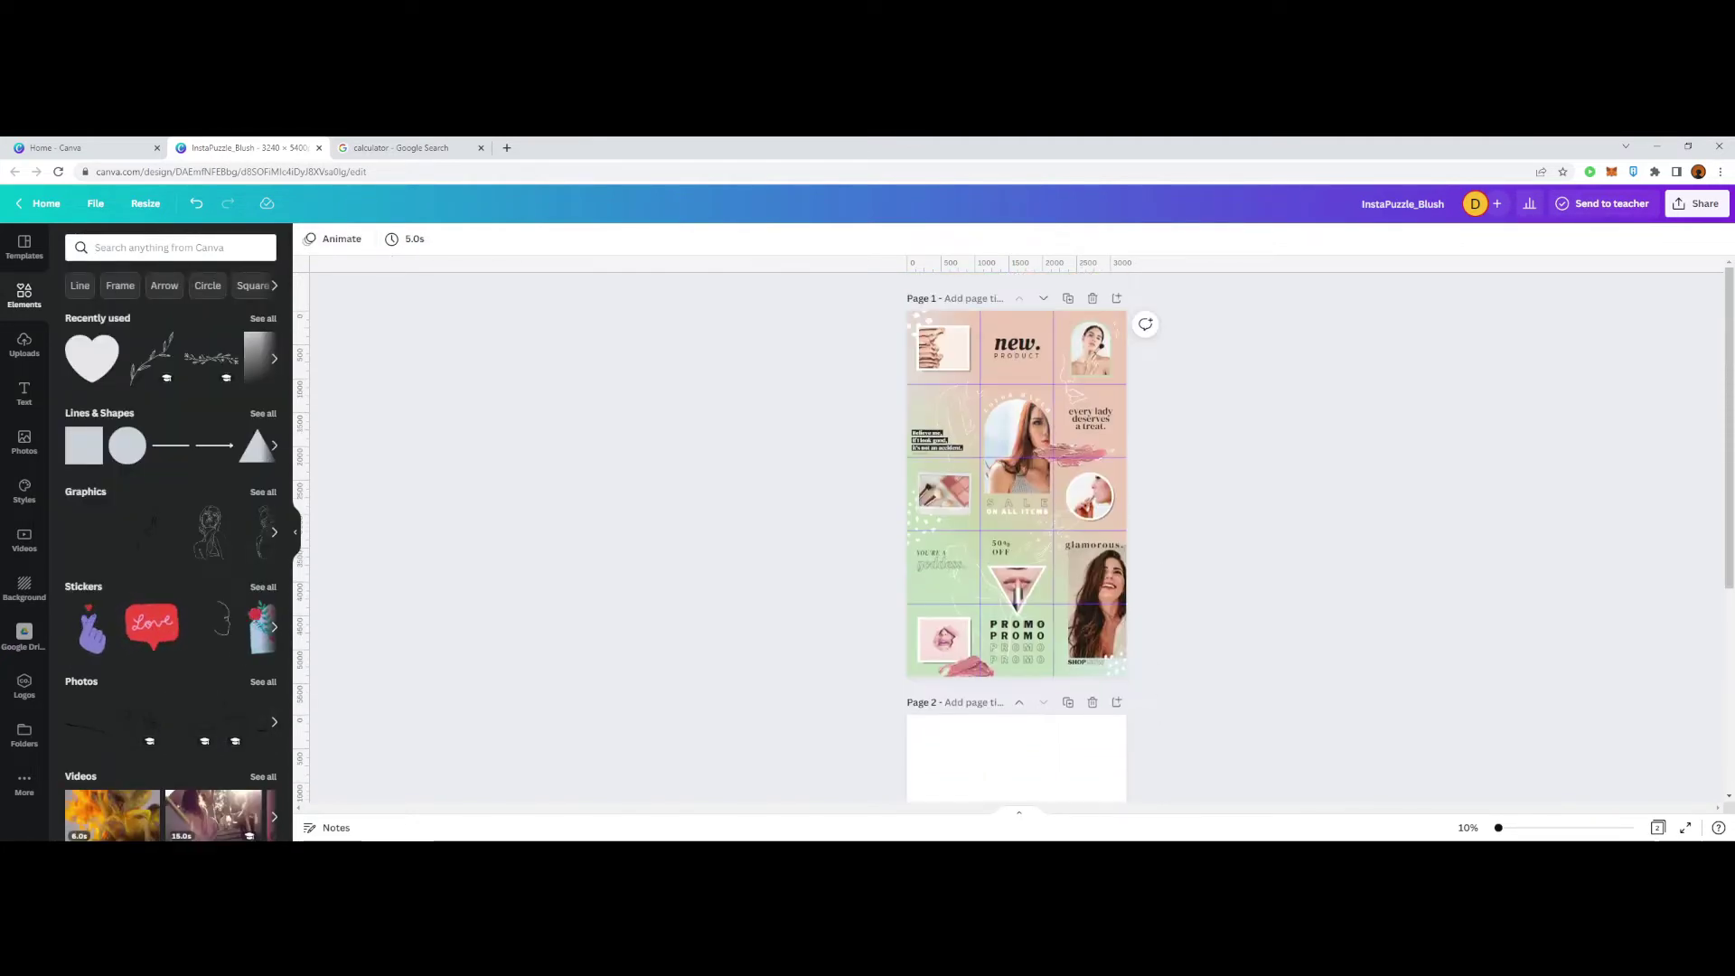
scroll(1017, 537, "down", 5)
left_click(170, 247)
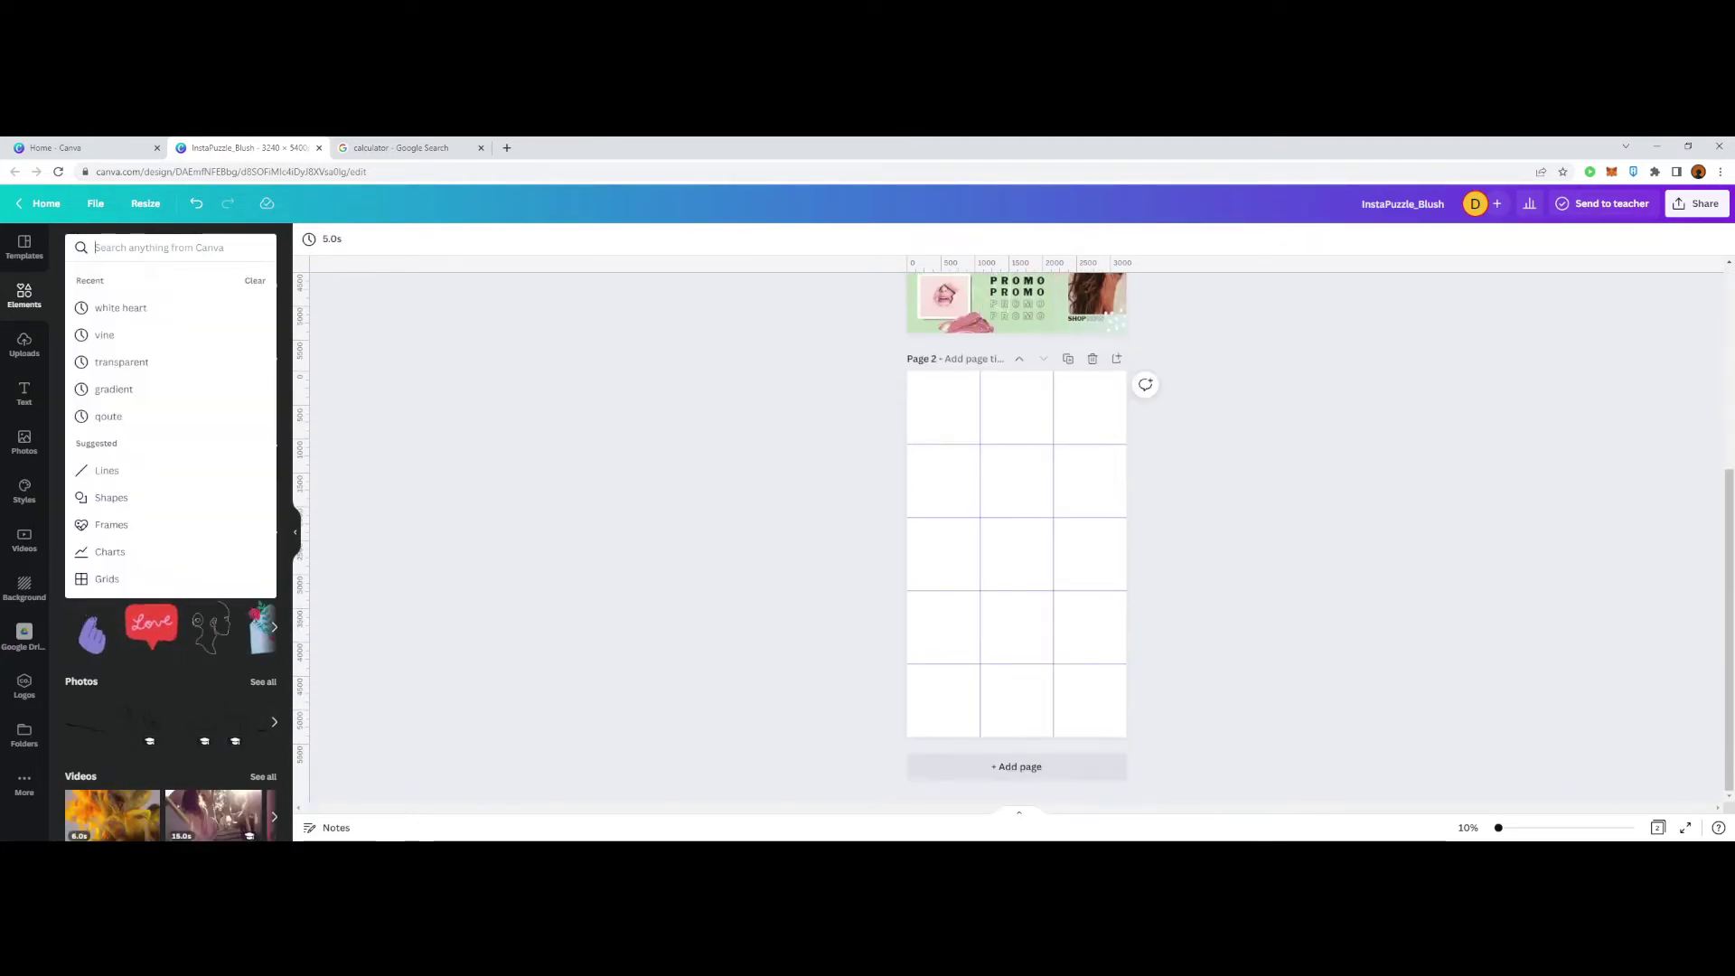
type("gradient")
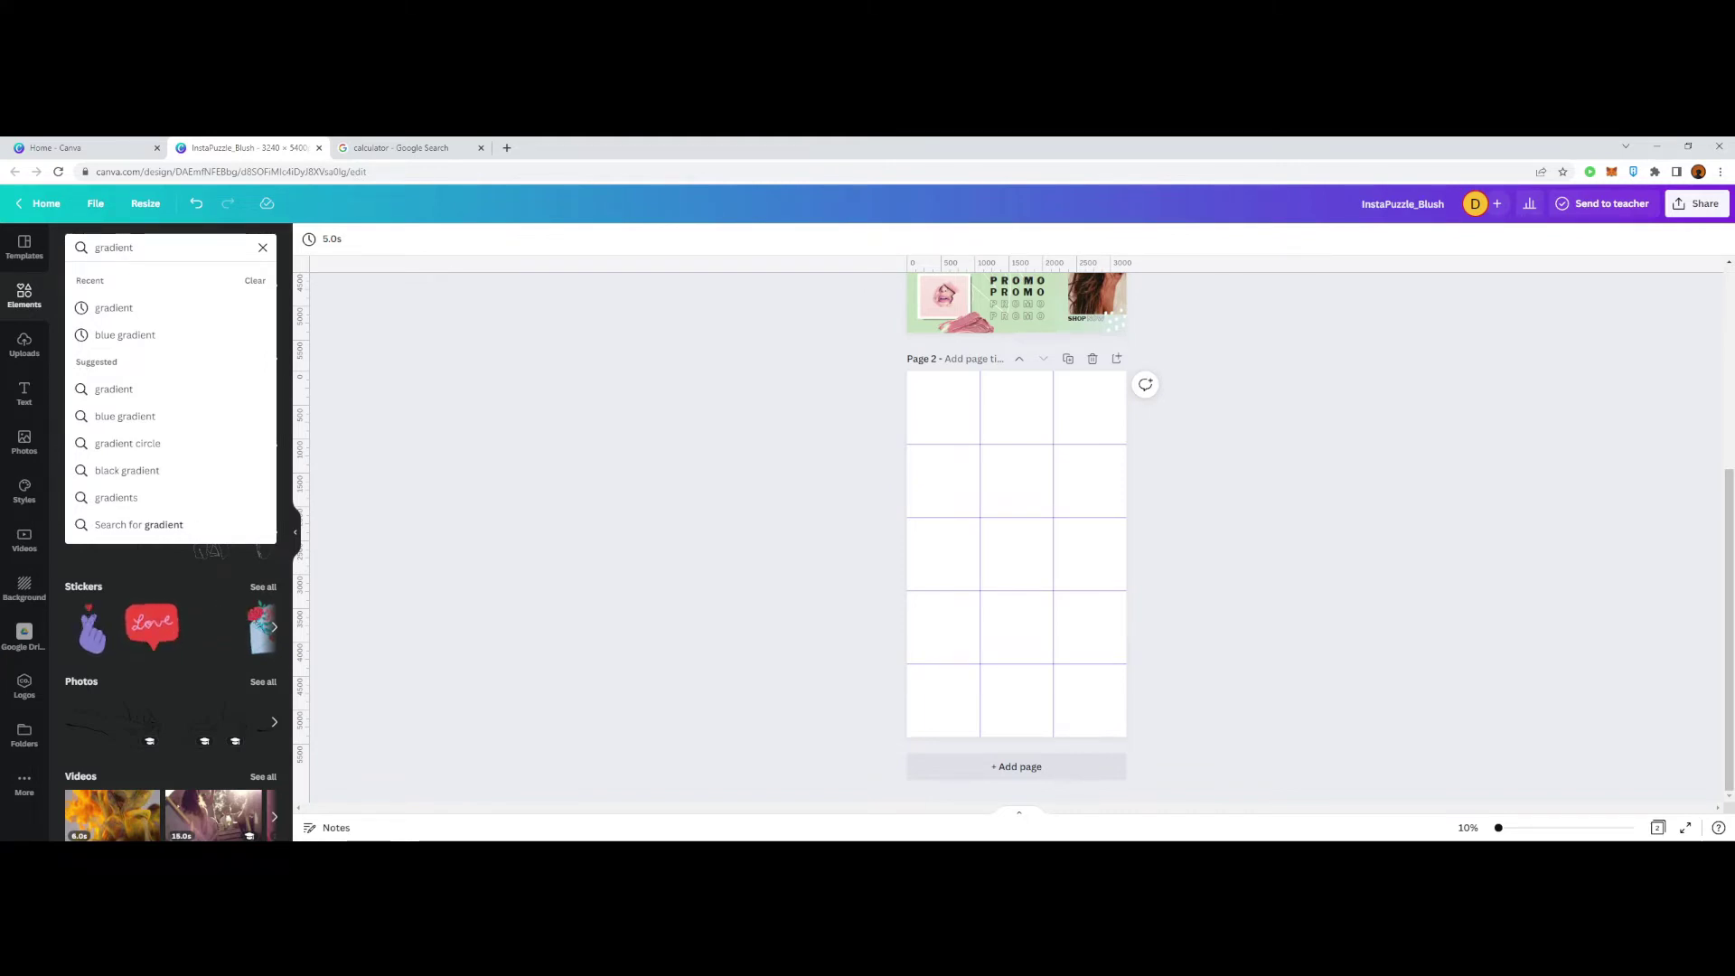
left_click(1017, 554)
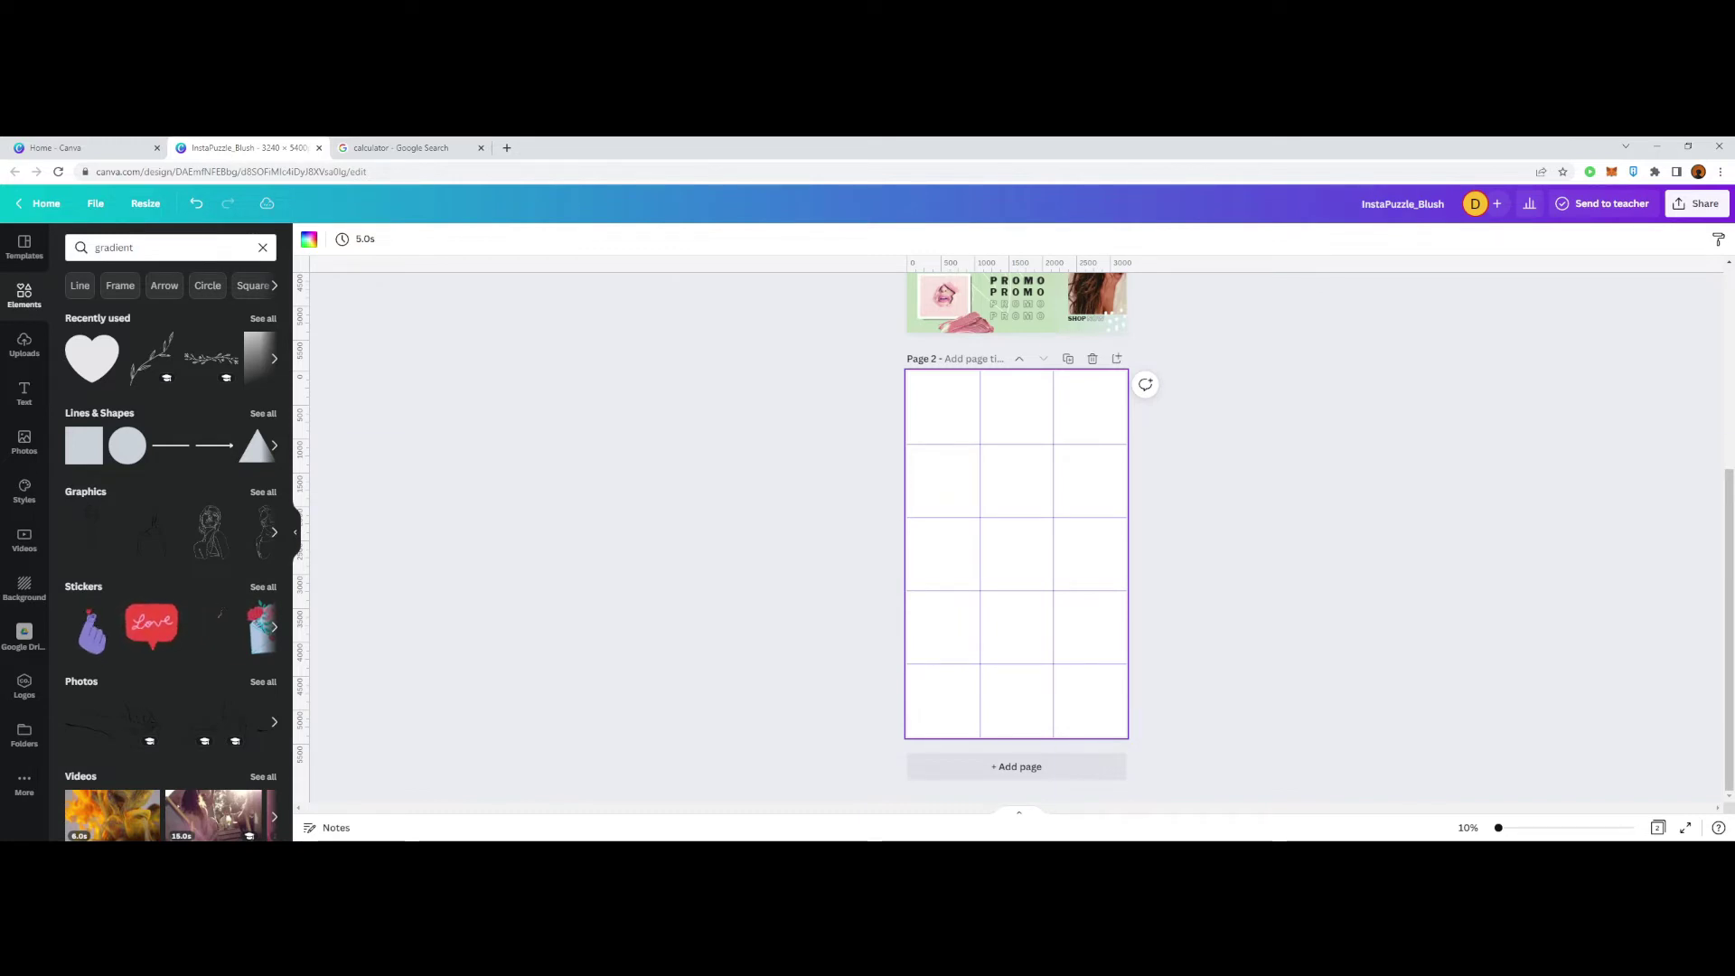
left_click(137, 247)
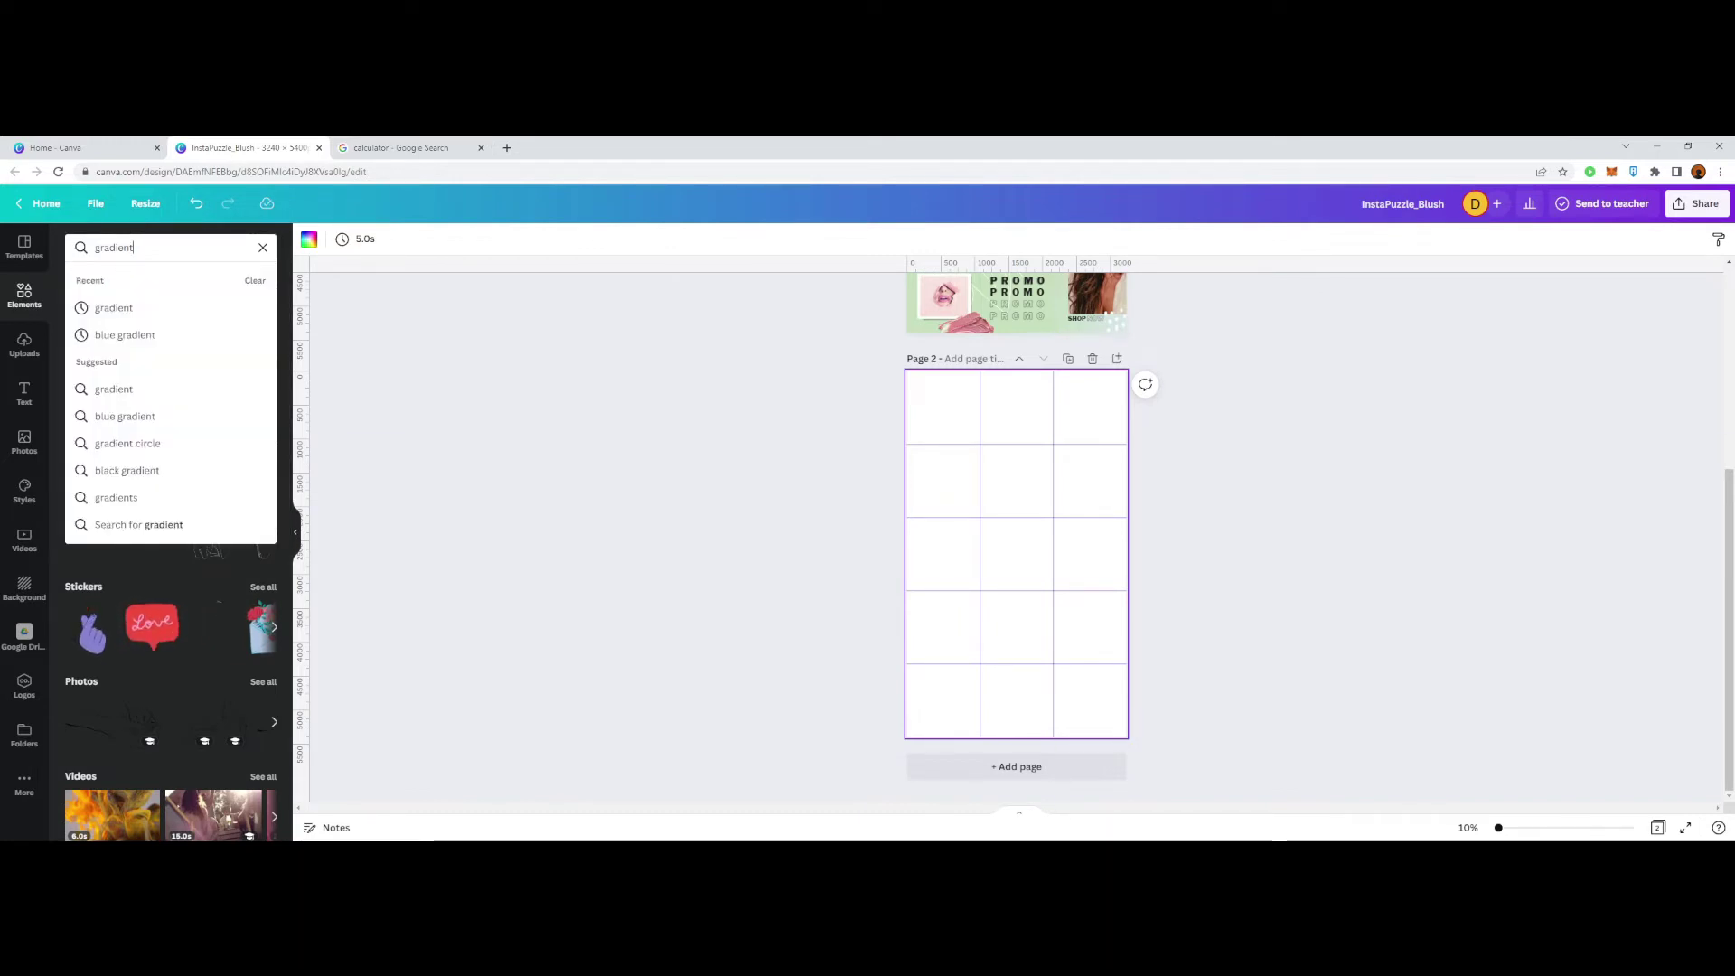
key("Return")
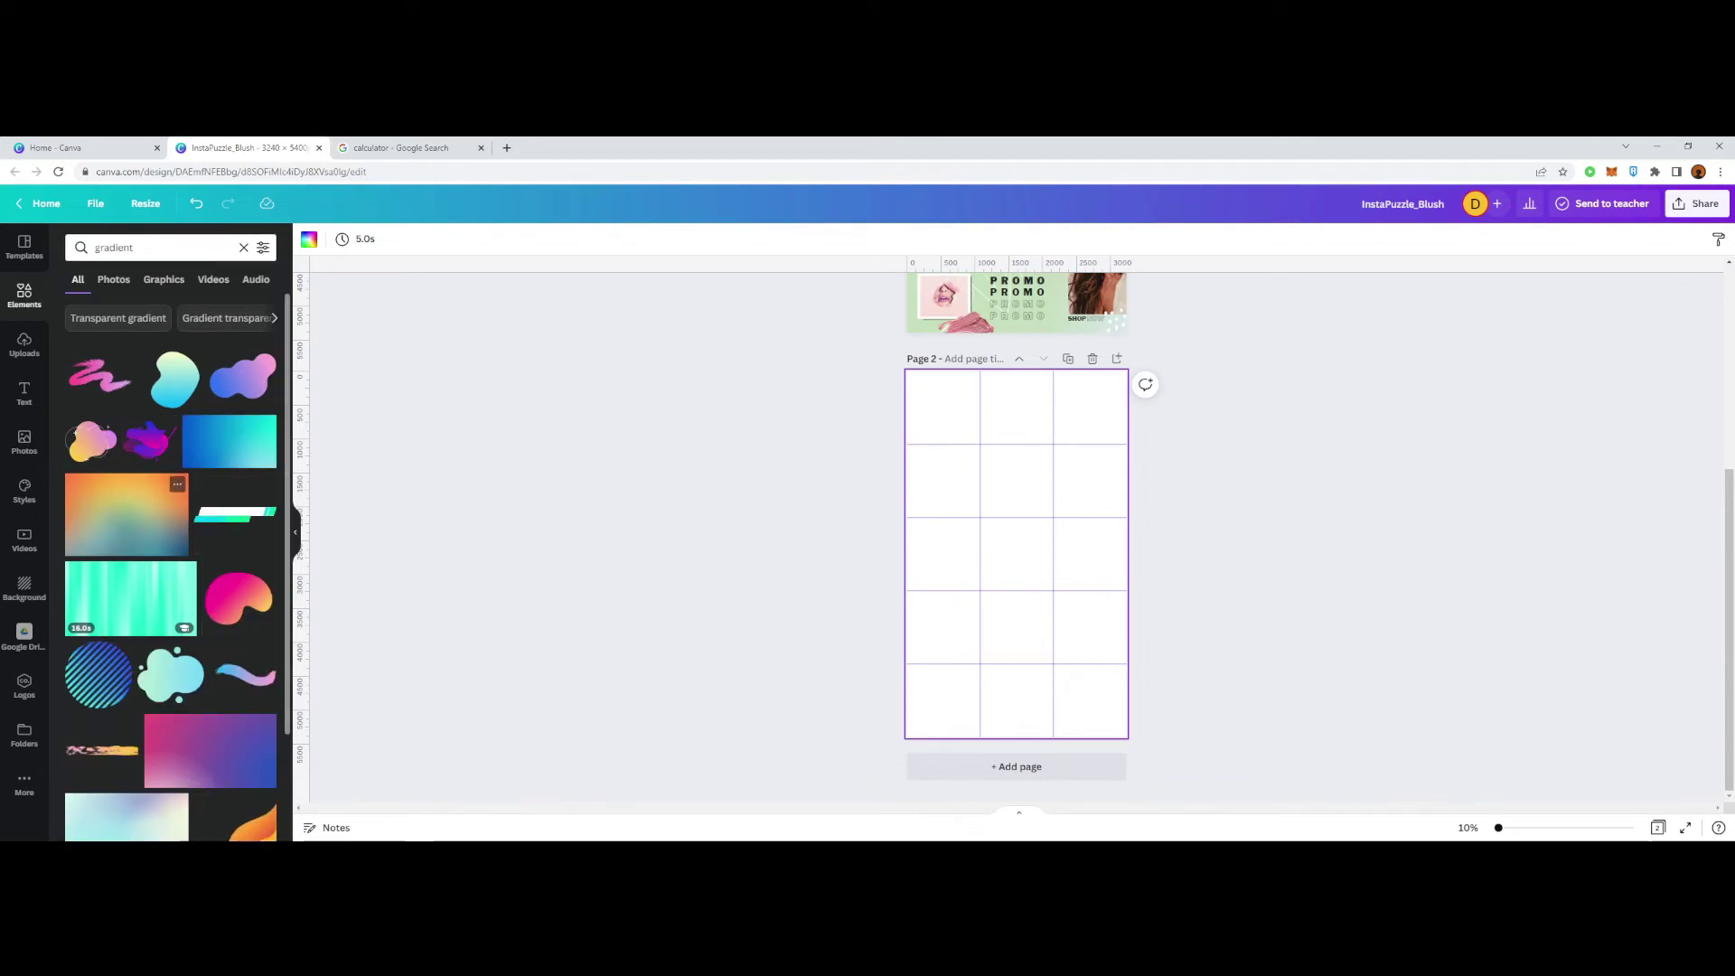
Step: Insert the pale pastel blue gradient image on page 2 and enlarge it to fill the whole page
scroll(170, 542, "down", 10)
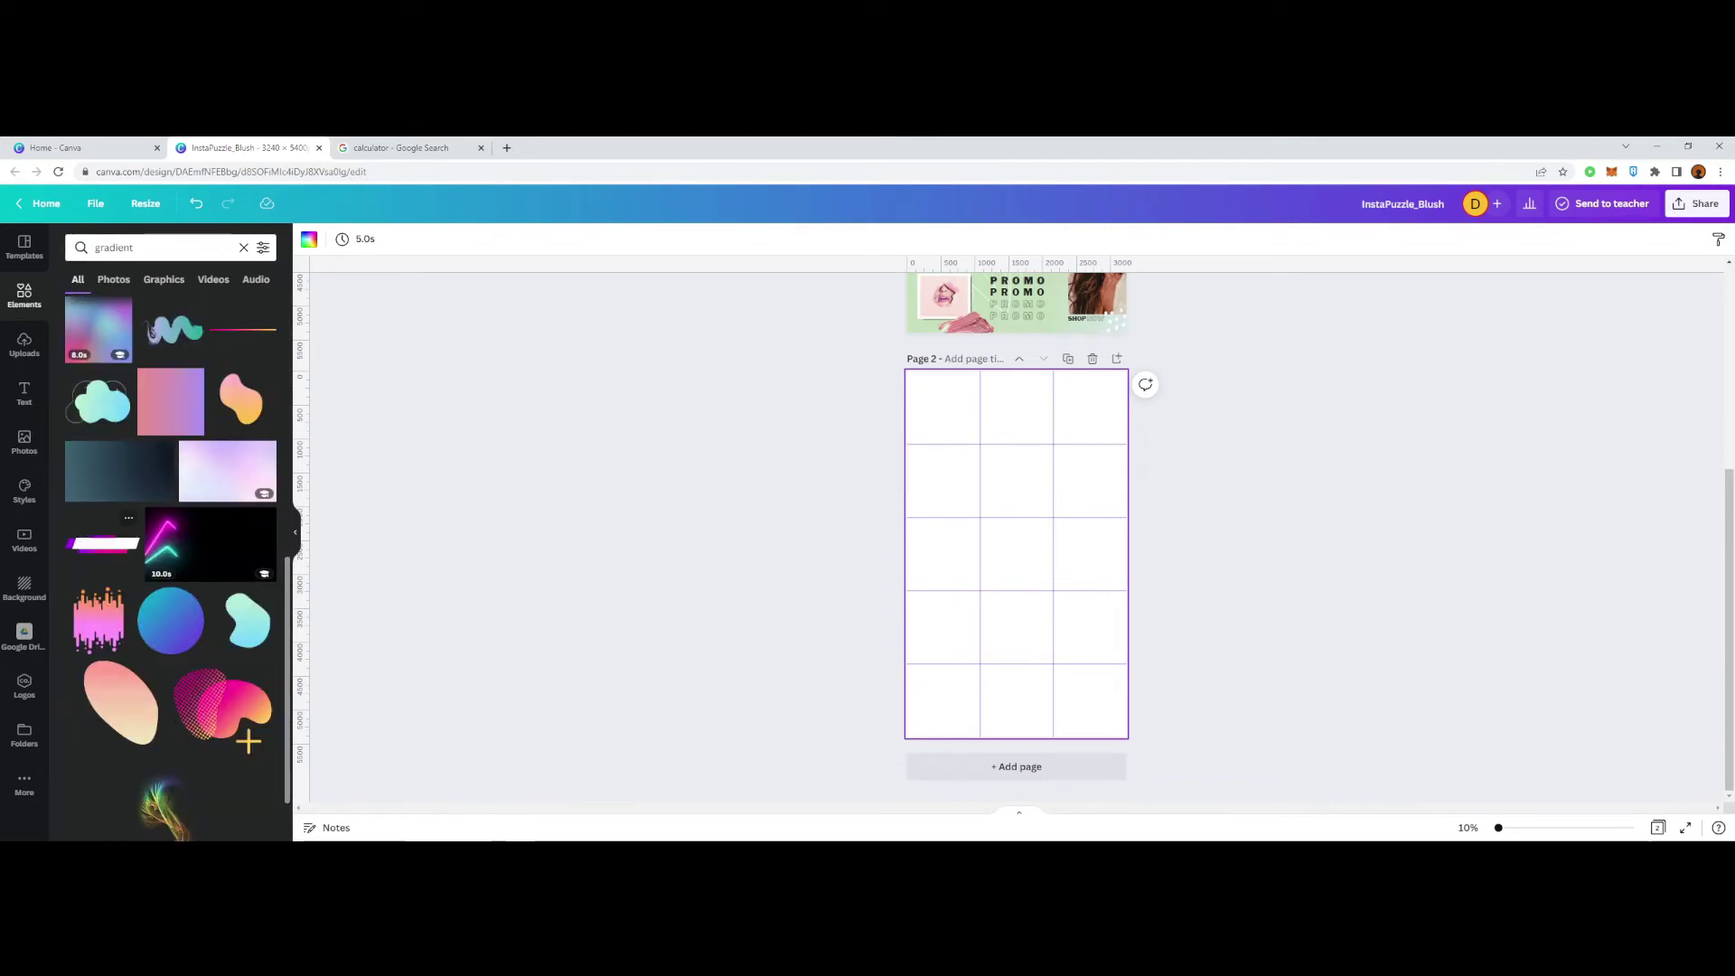
scroll(171, 543, "up", 5)
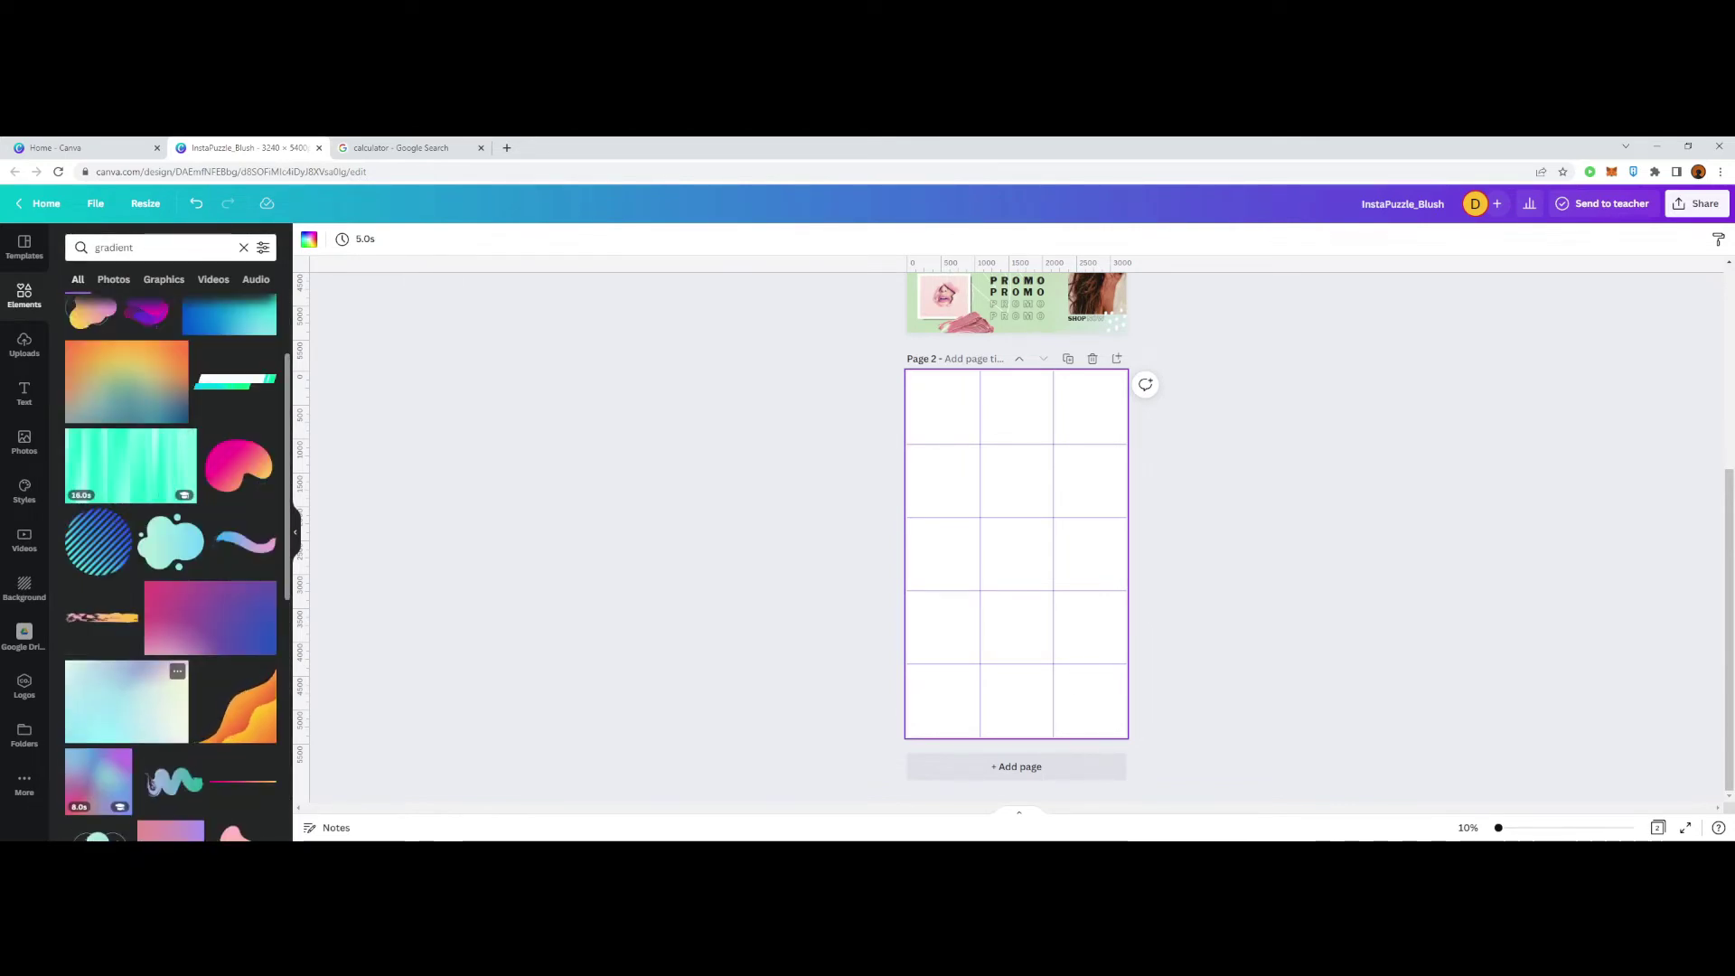
left_click(126, 703)
left_click_drag(1017, 640, 958, 458)
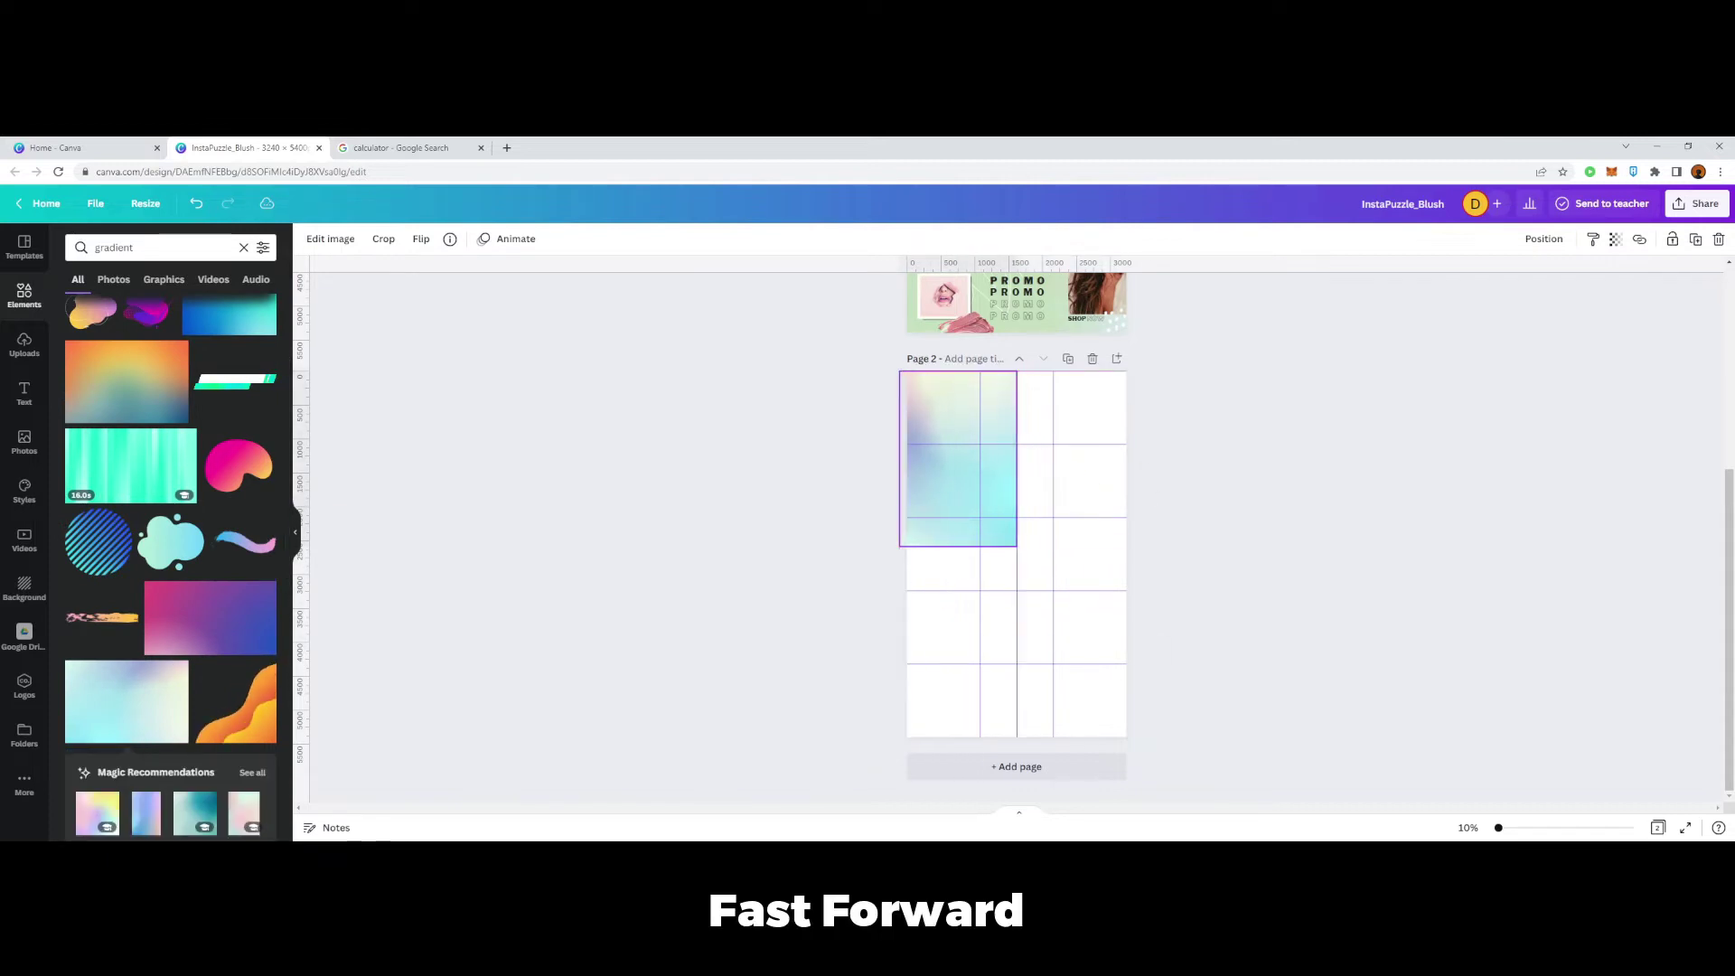
left_click_drag(1016, 546, 1127, 736)
Step: Clear the gradient search and insert the line drawing of a woman from the graphics collection onto page 2
left_click(244, 248)
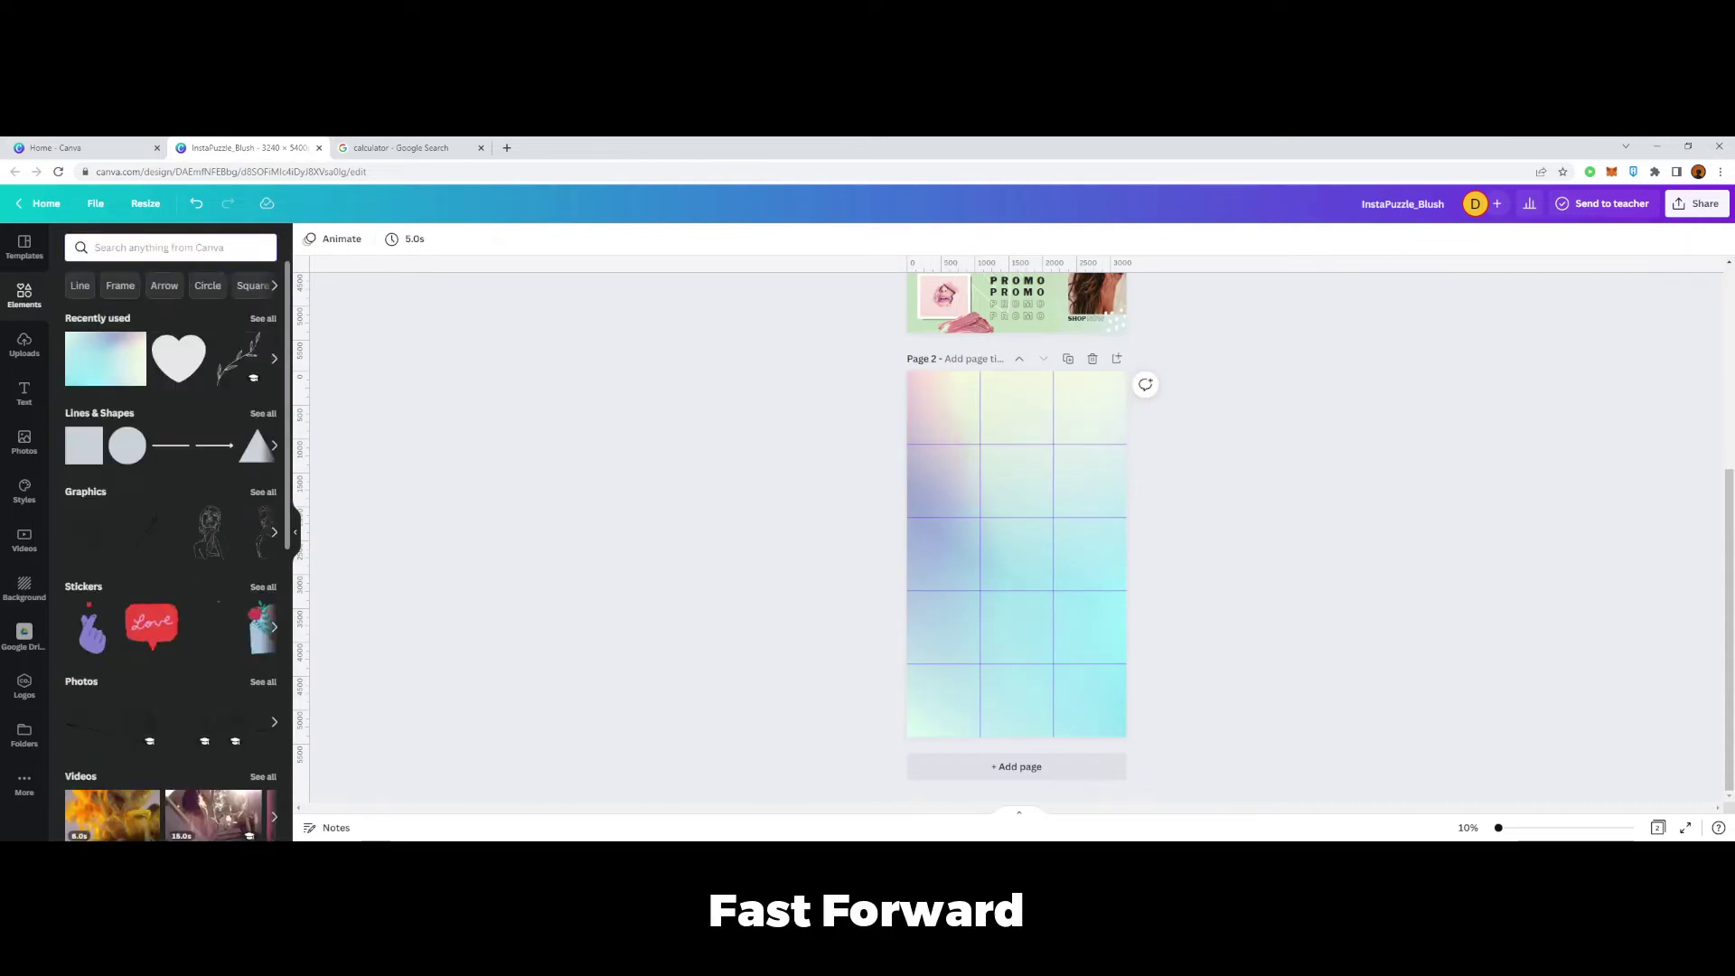
left_click(263, 492)
left_click(211, 482)
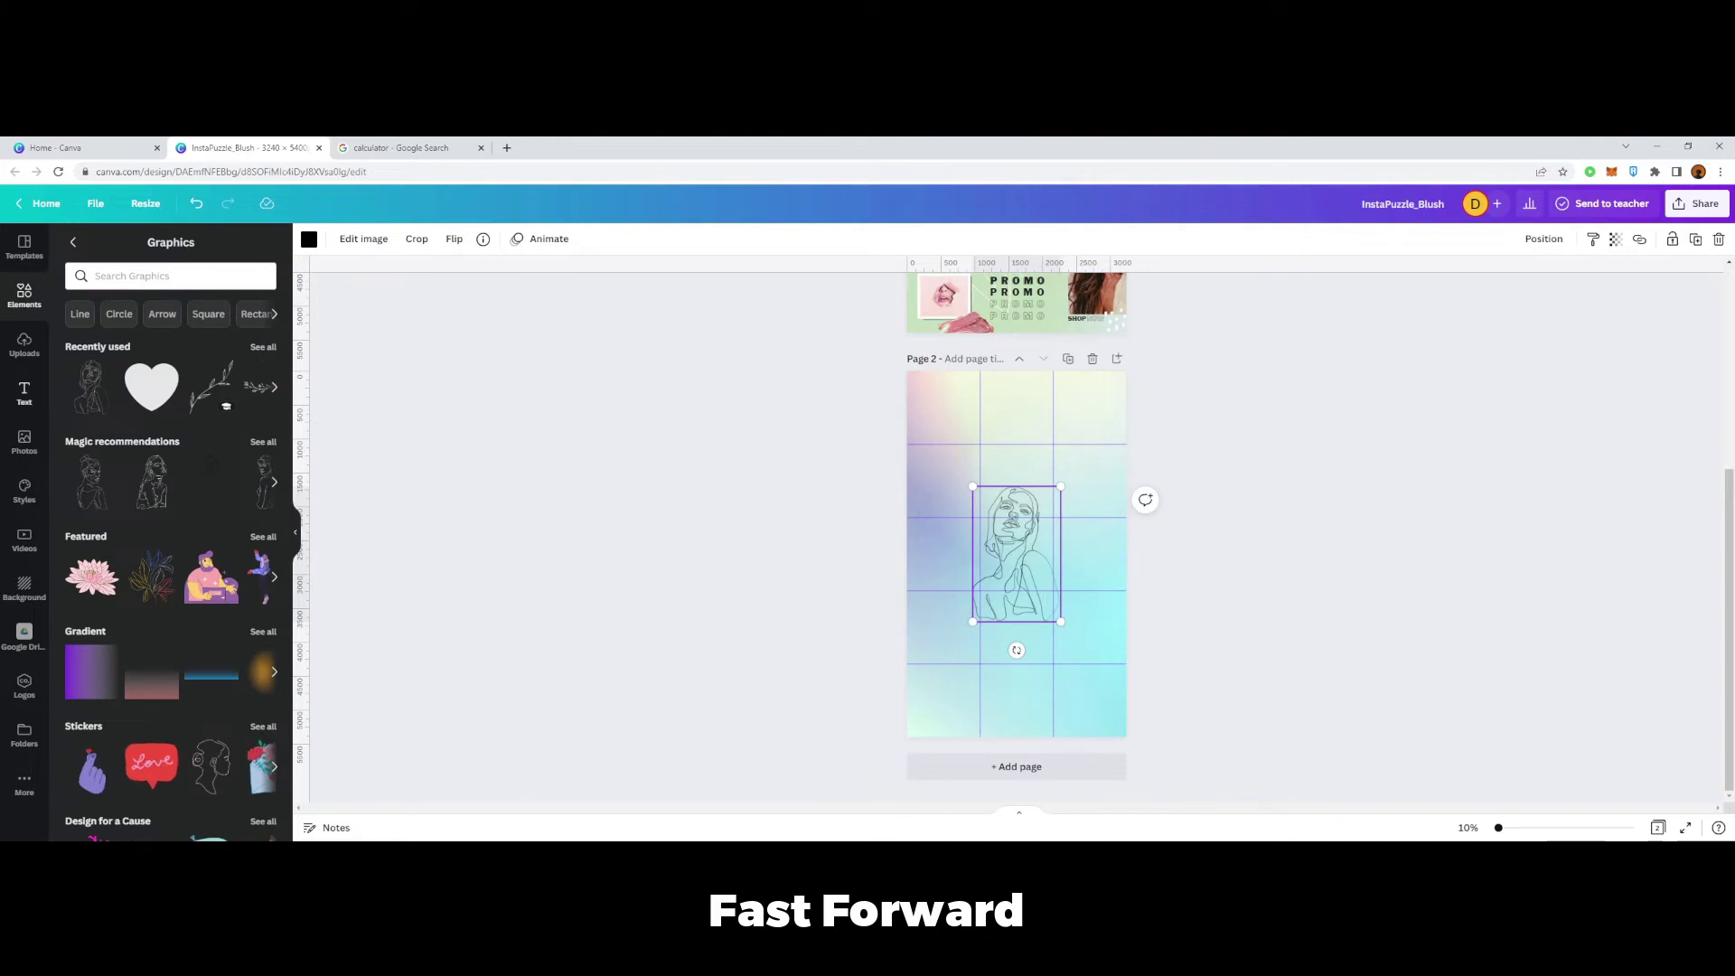
Step: Examine the details and source page of the "Rough Handrawn Half Female Shoulder" graphic
left_click(109, 371)
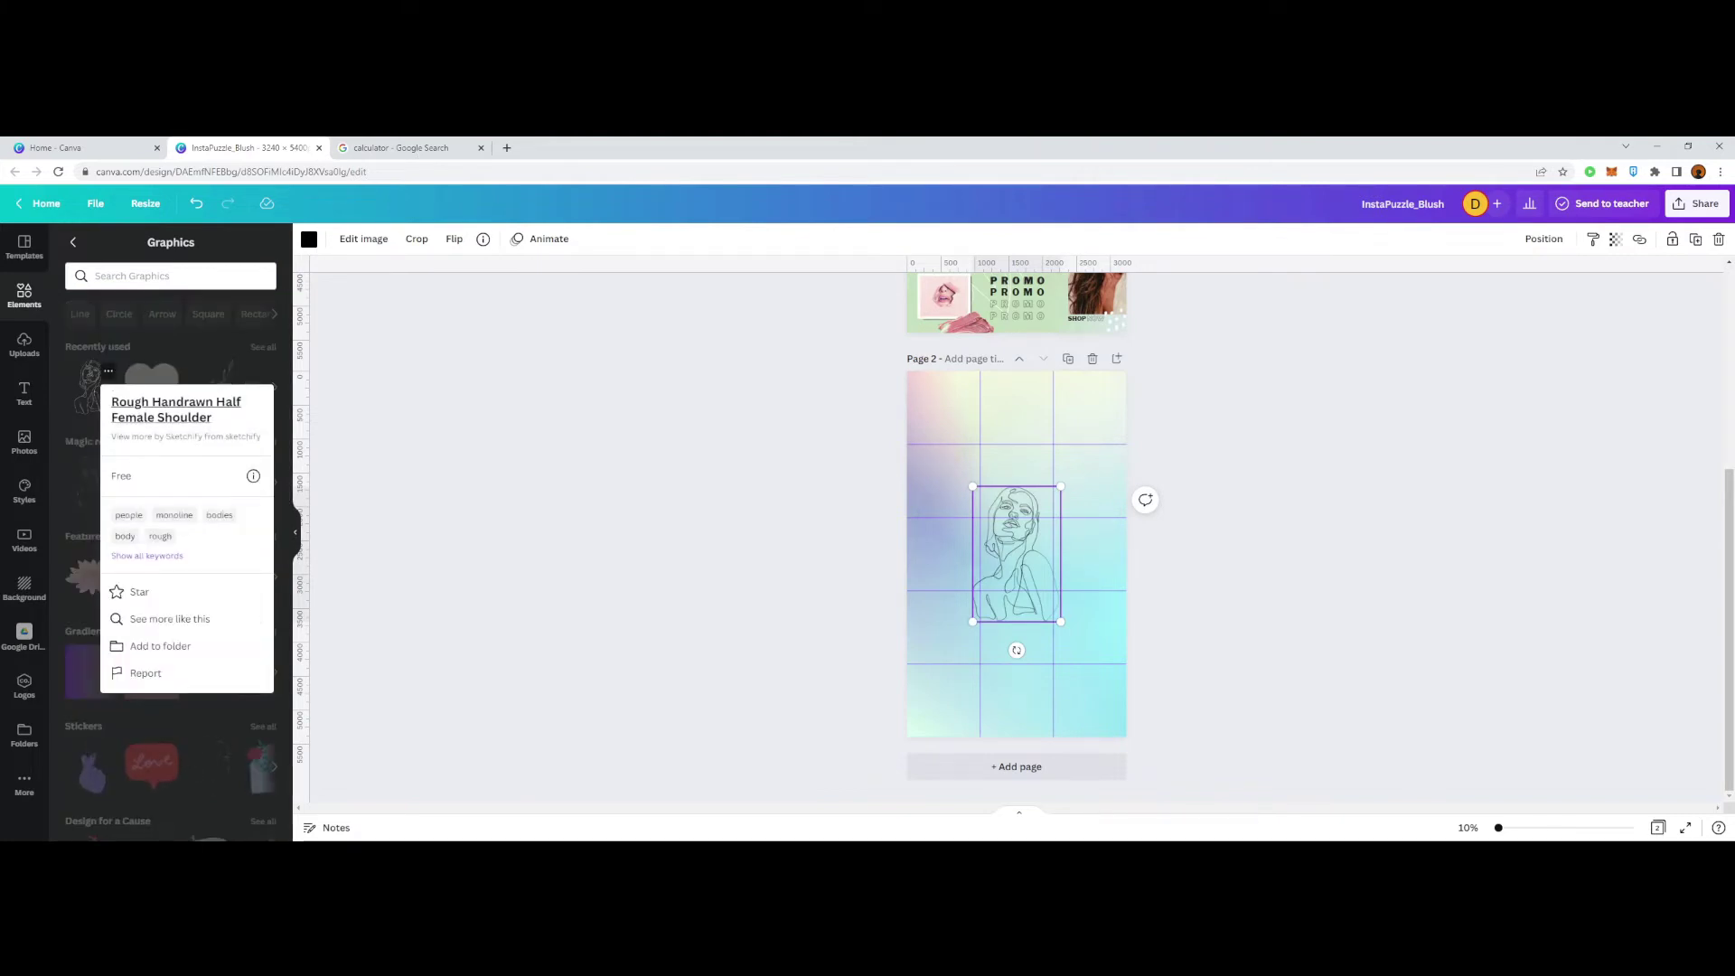
left_click(177, 402)
scroll(868, 542, "down", 5)
left_click(481, 147)
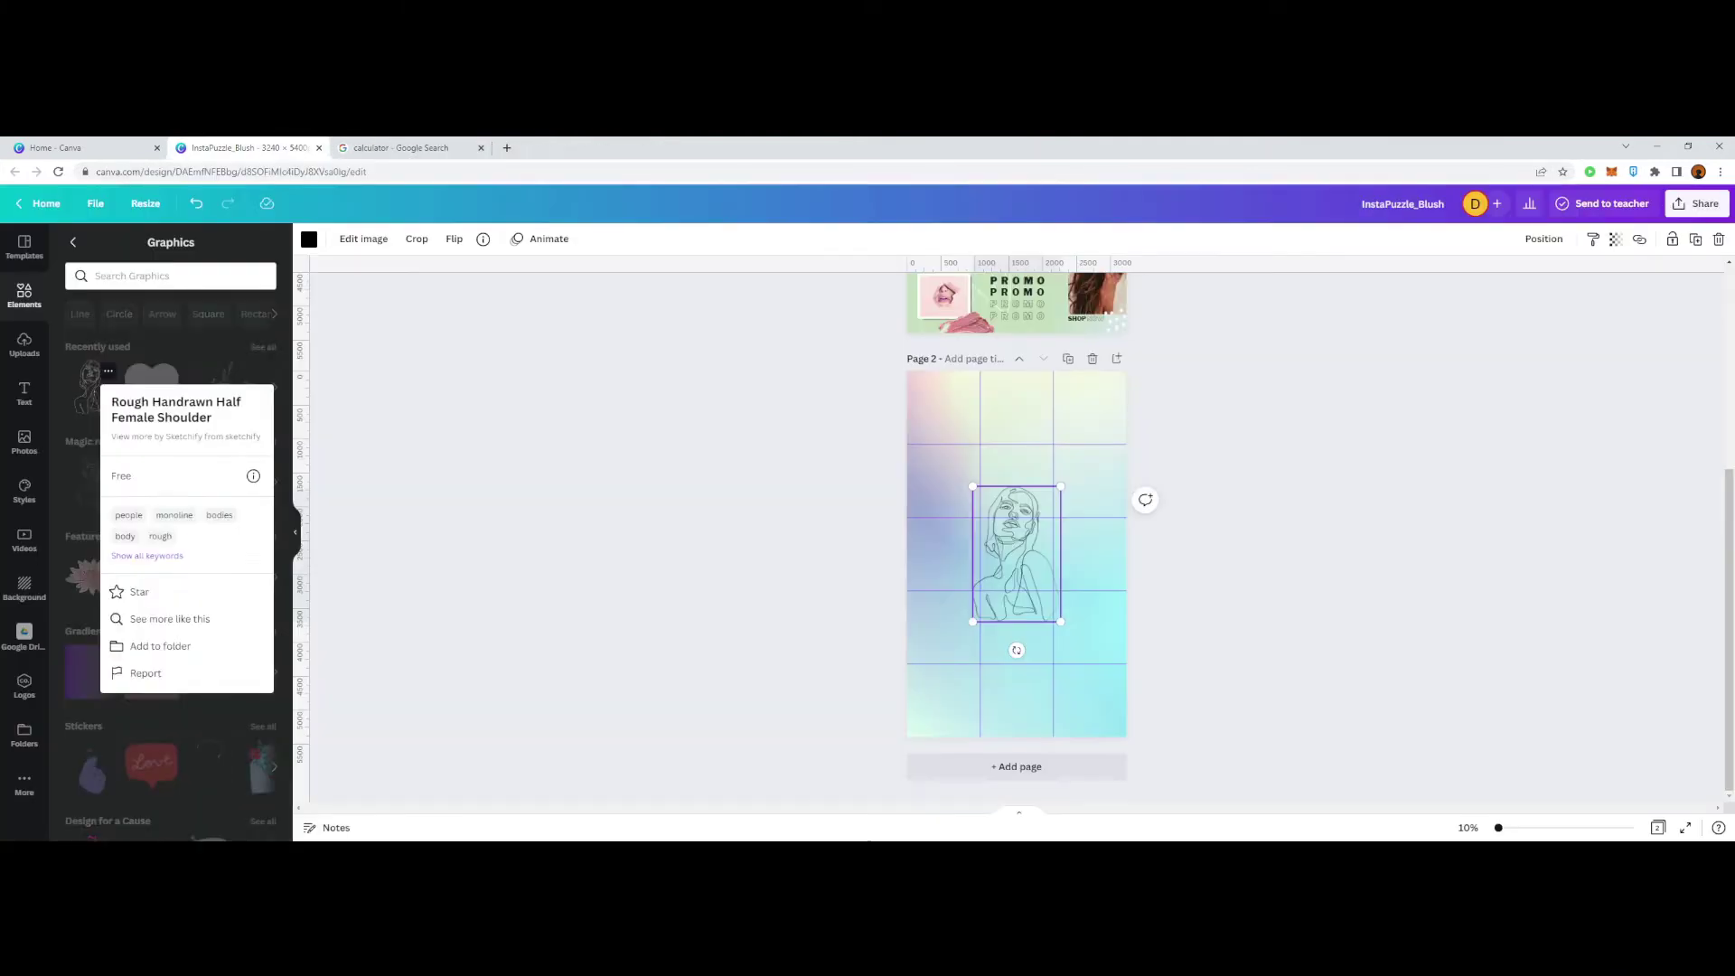
Step: Move the woman line drawing to the upper left of page 2 and recolour it white
left_click_drag(1017, 554, 972, 461)
left_click(108, 370)
left_click(309, 240)
left_click(225, 310)
Step: Shrink the white woman line drawing slightly, keeping its upper-left corner in place on page 2
scroll(973, 506, "up", 2)
scroll(1016, 534, "up", 10)
left_click_drag(1729, 432, 1729, 605)
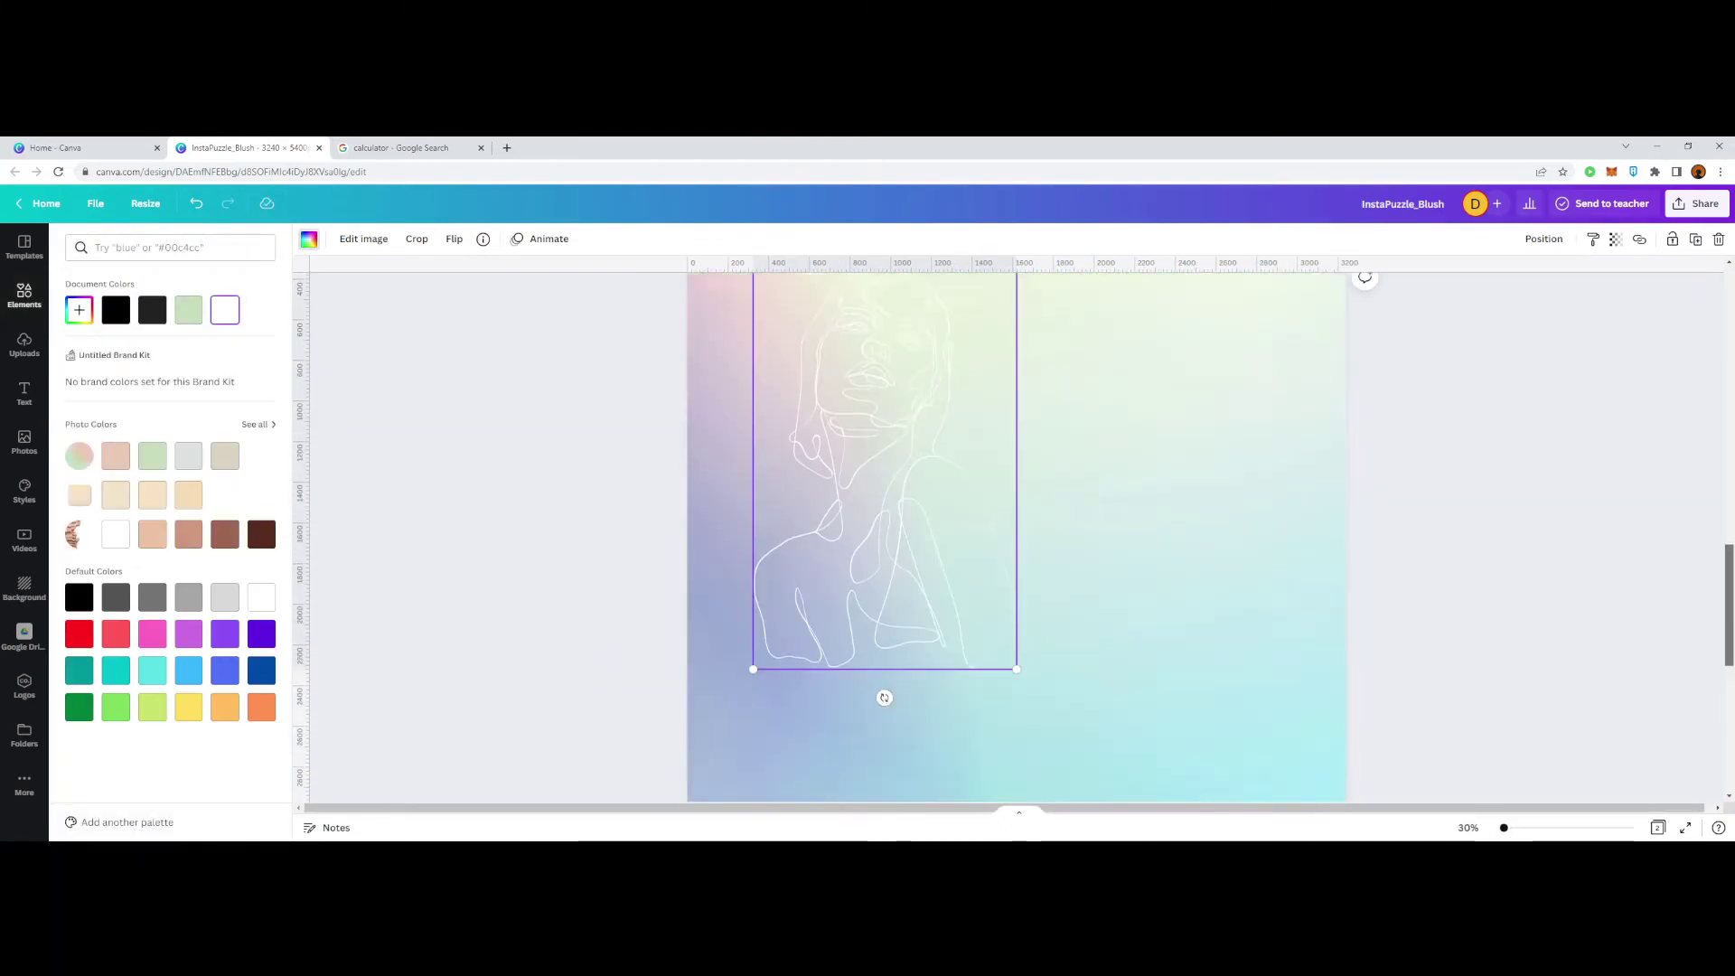
scroll(1017, 533, "up", 1)
left_click_drag(885, 573, 883, 573)
left_click_drag(1017, 775, 962, 693)
scroll(1017, 533, "down", 2)
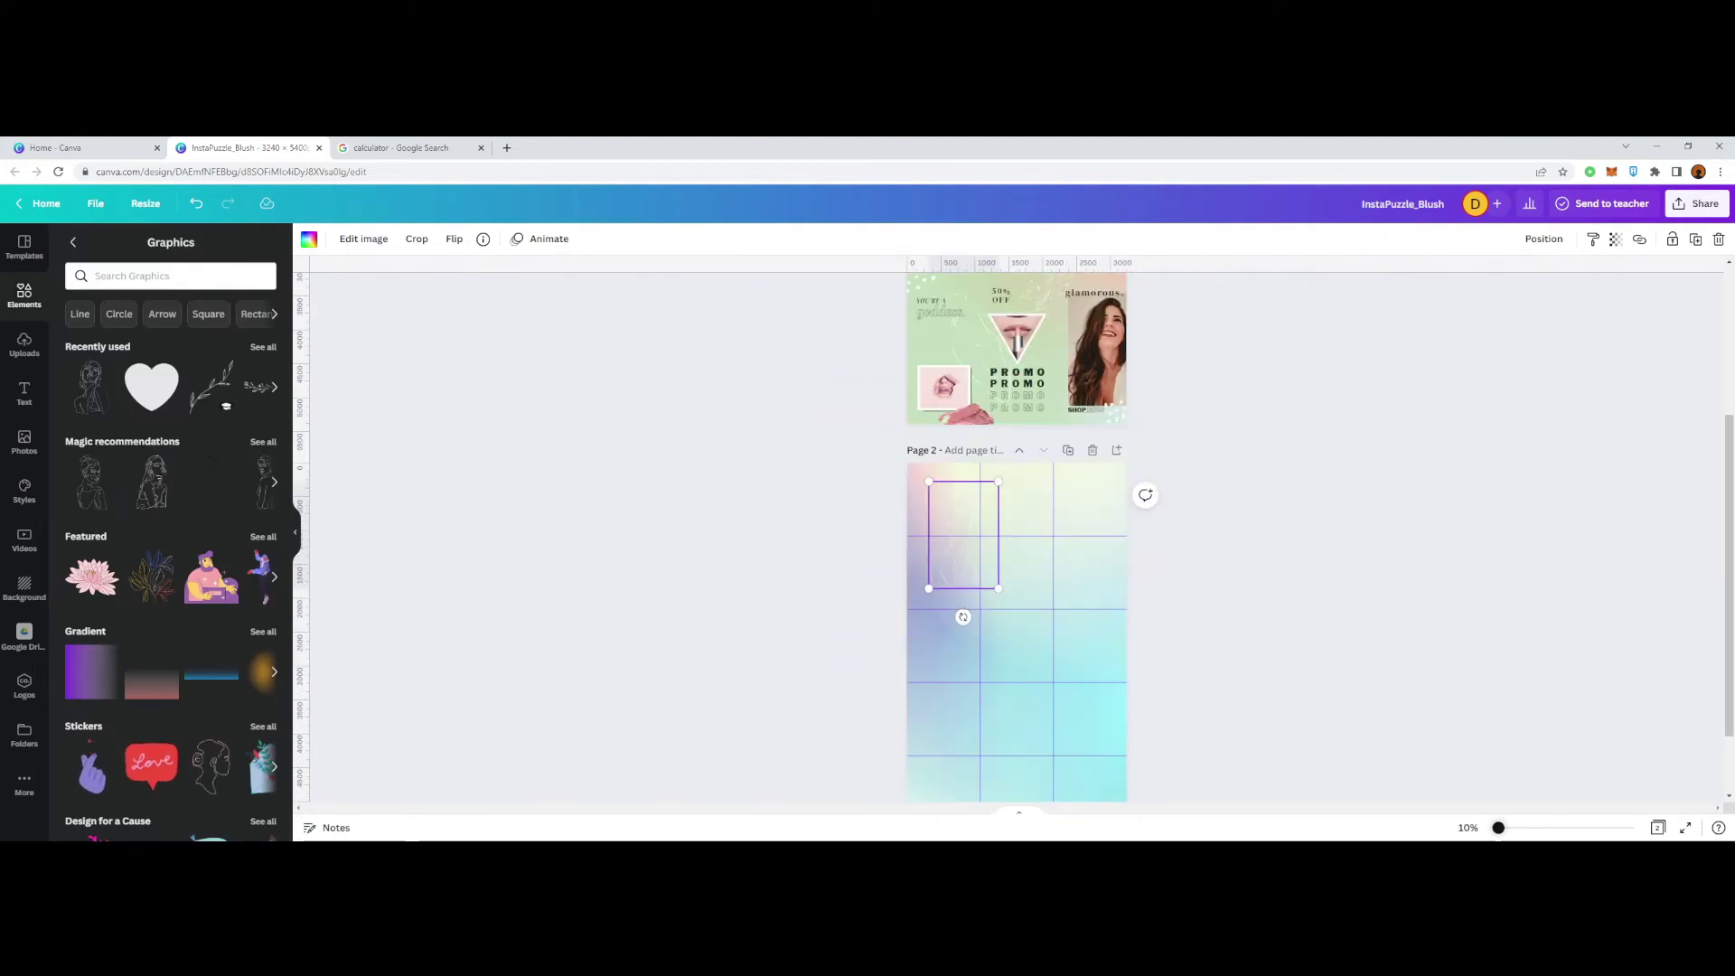
Step: Search the graphics collection for "frame"
scroll(1017, 534, "up", 2)
scroll(1017, 534, "down", 2)
left_click(171, 276)
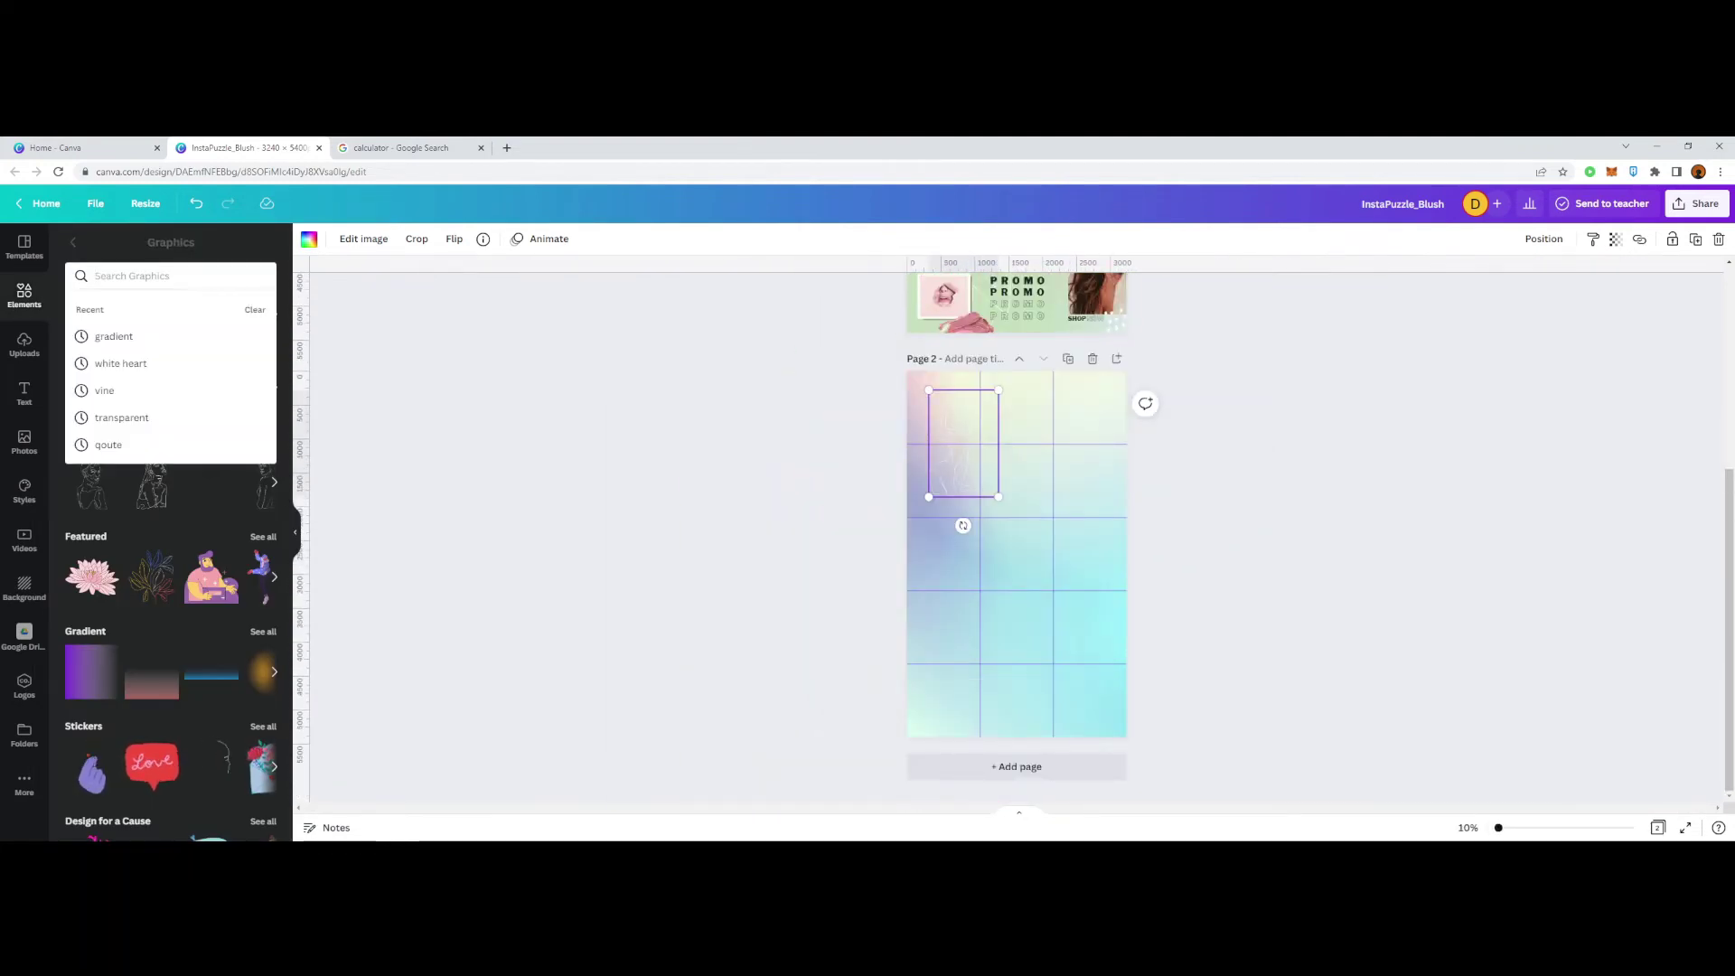
type("frame")
key("Return")
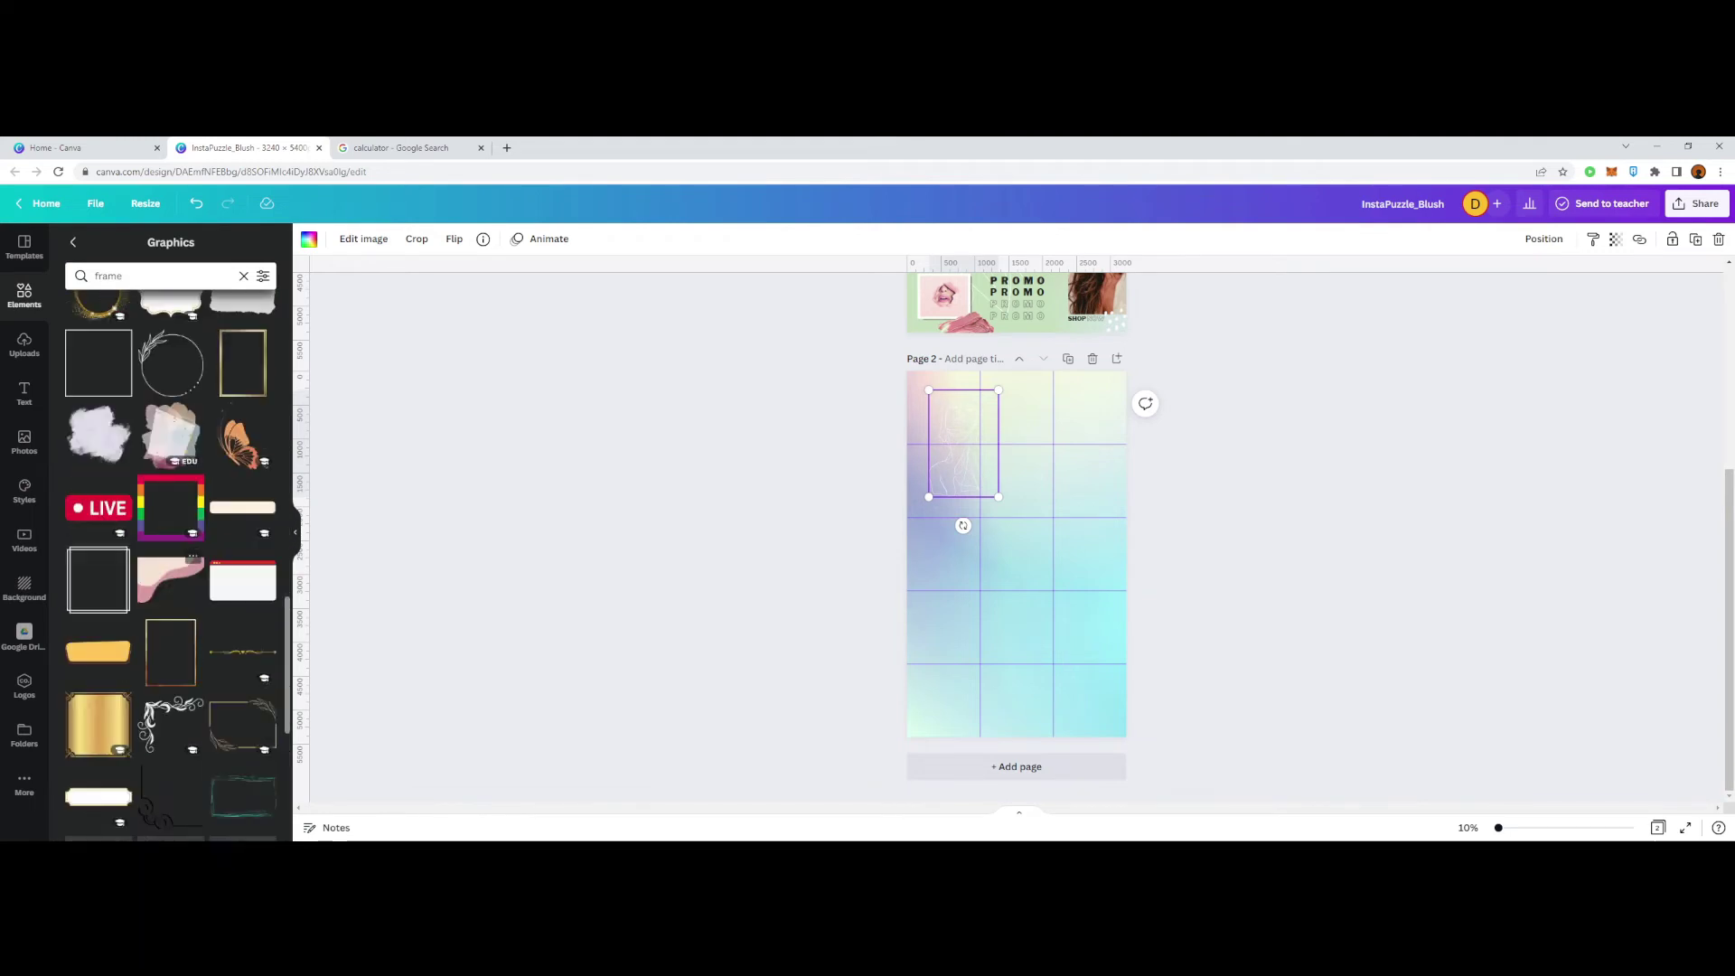
Step: Search the graphics collection for "frames" and browse the frame designs
type("s")
key("Return")
scroll(171, 542, "down", 10)
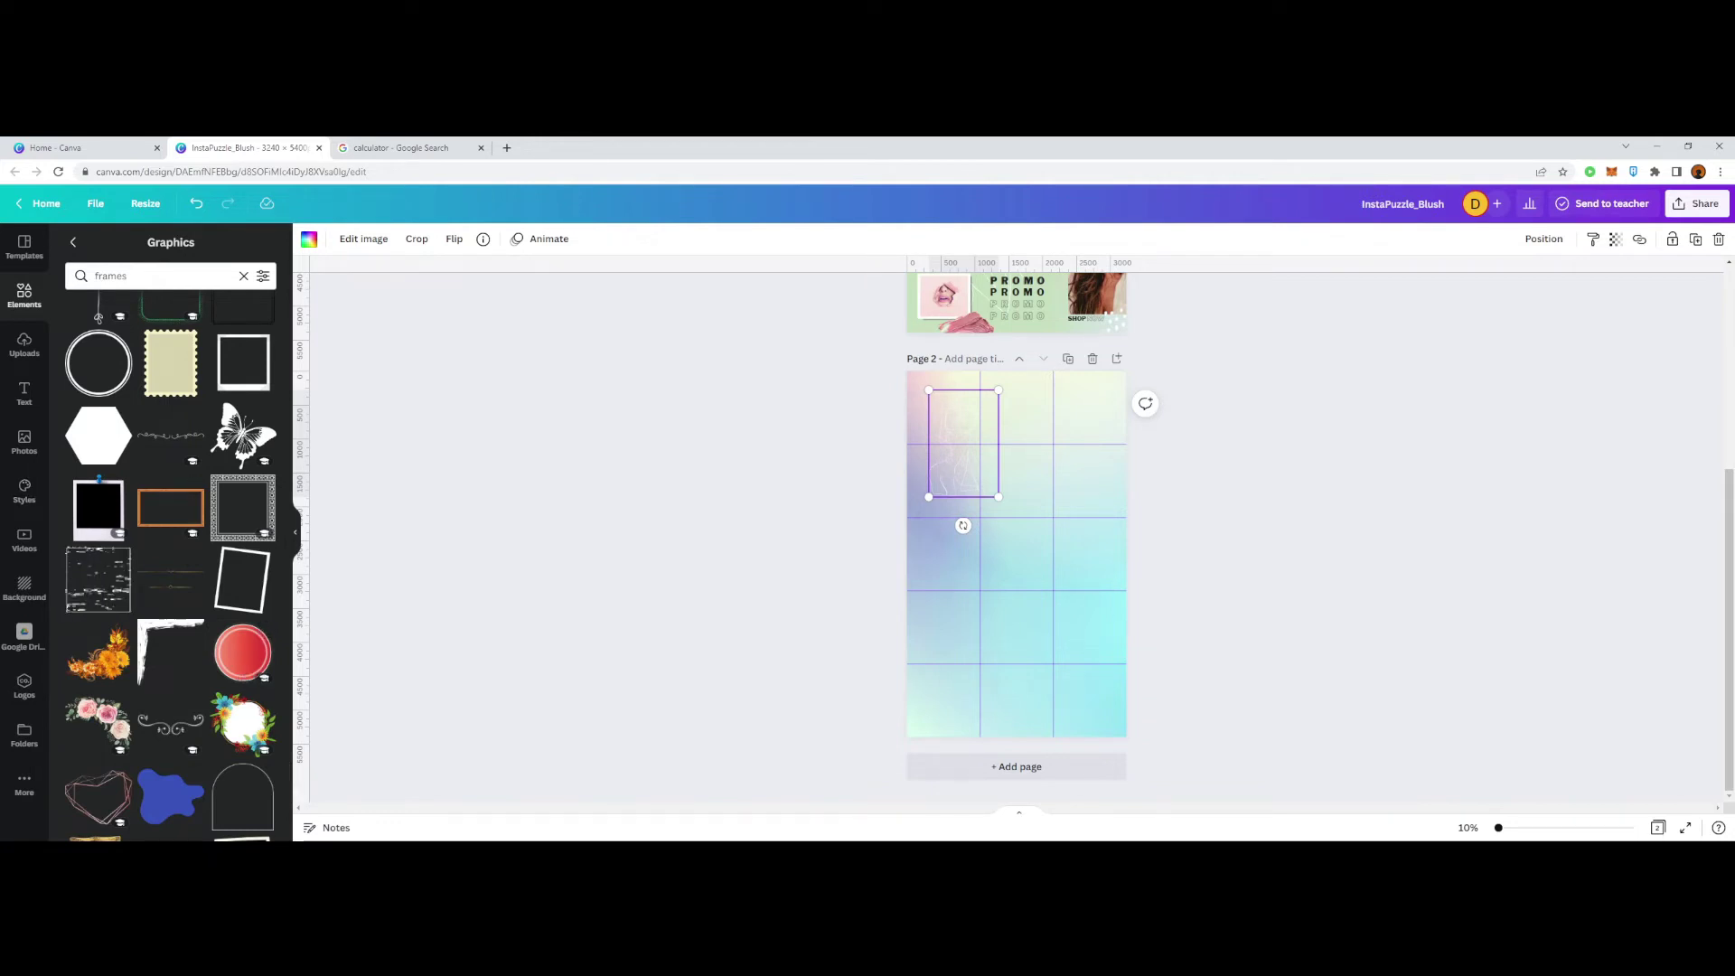
Step: Delete the white woman line drawing from page 2
left_click_drag(998, 496, 958, 444)
left_click(1018, 553)
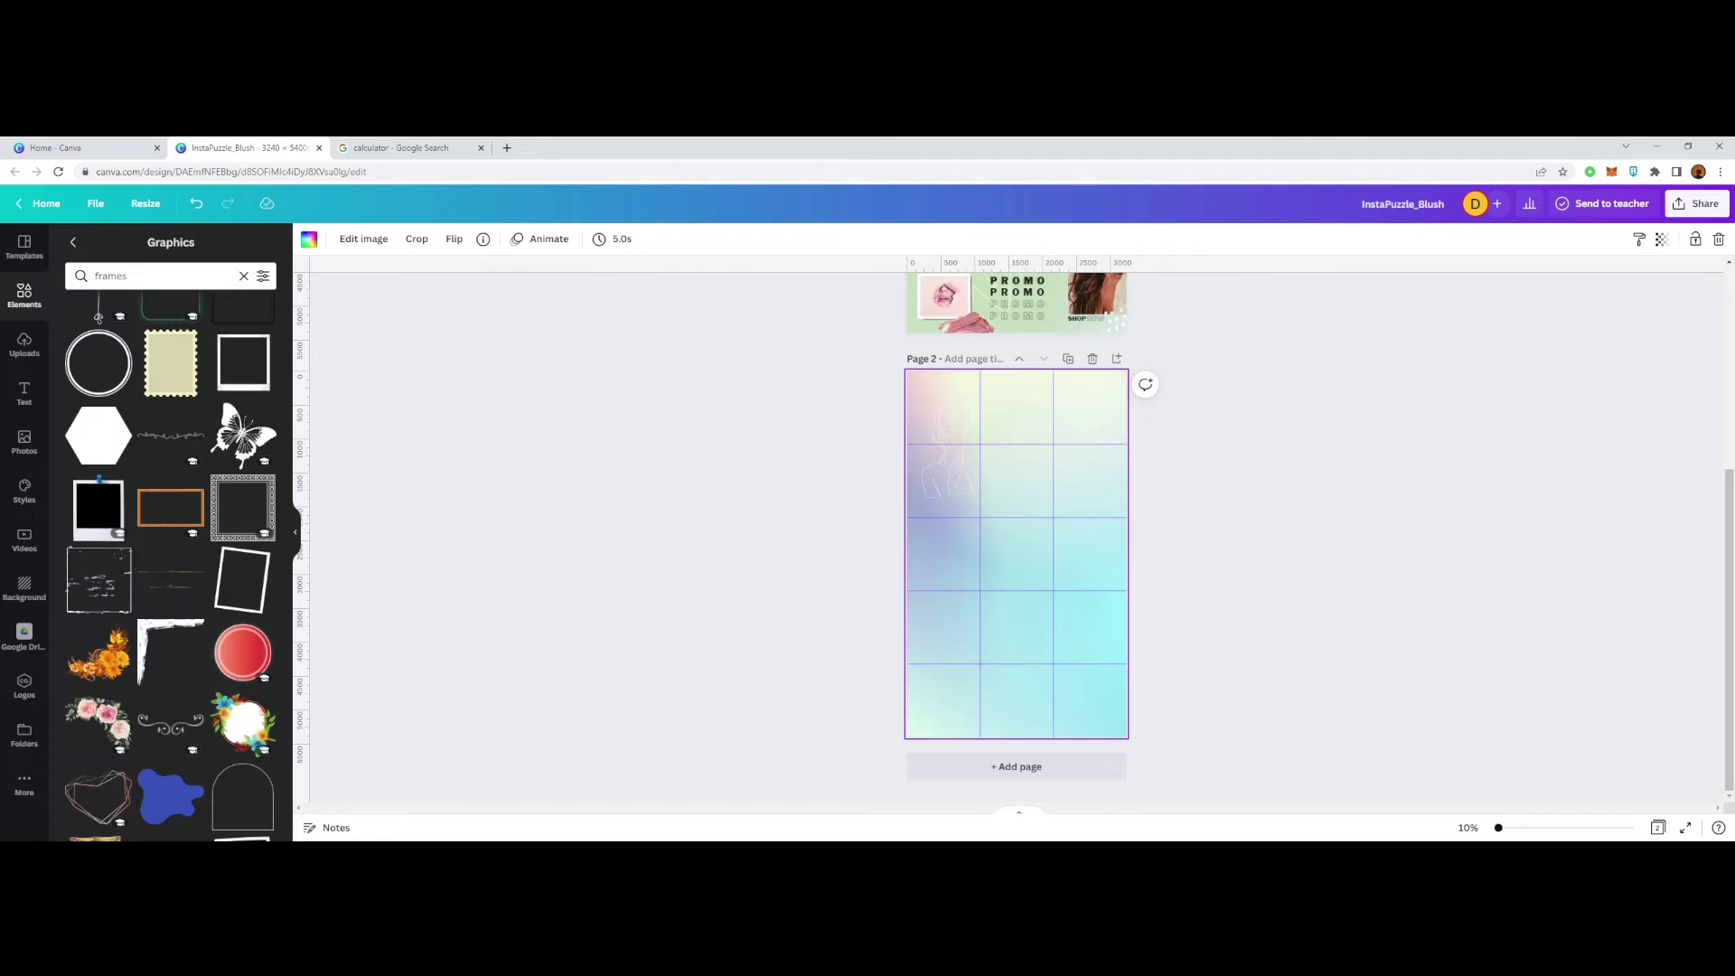
left_click(958, 447)
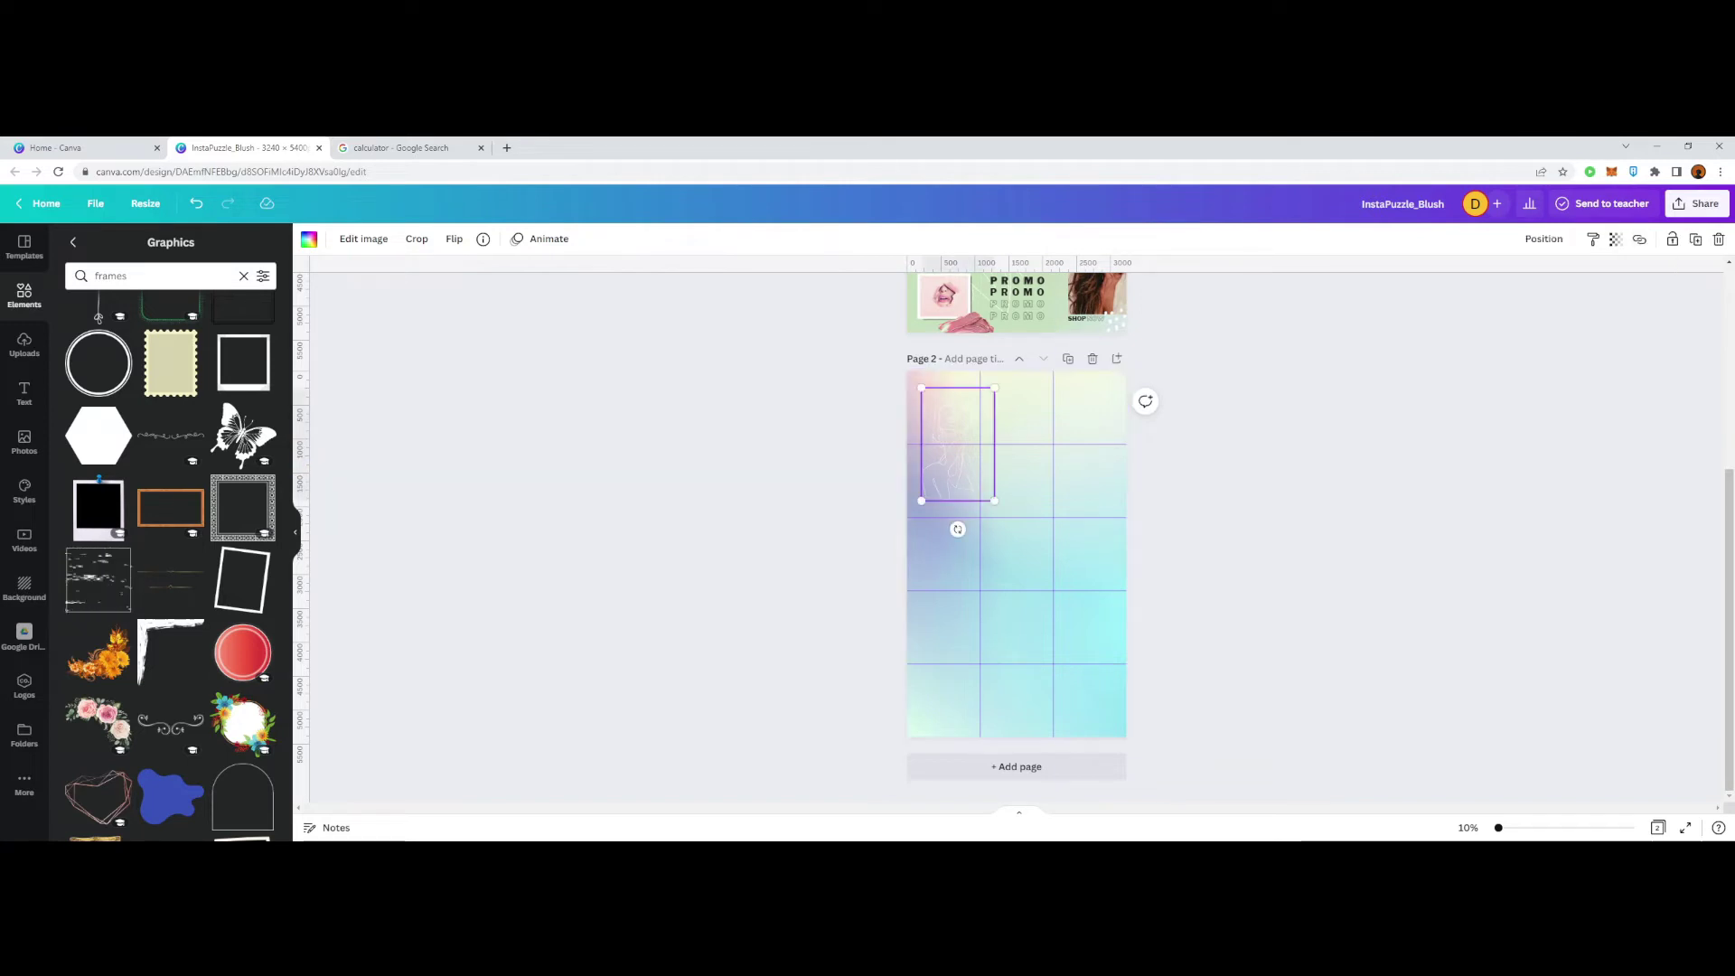
left_click(1719, 239)
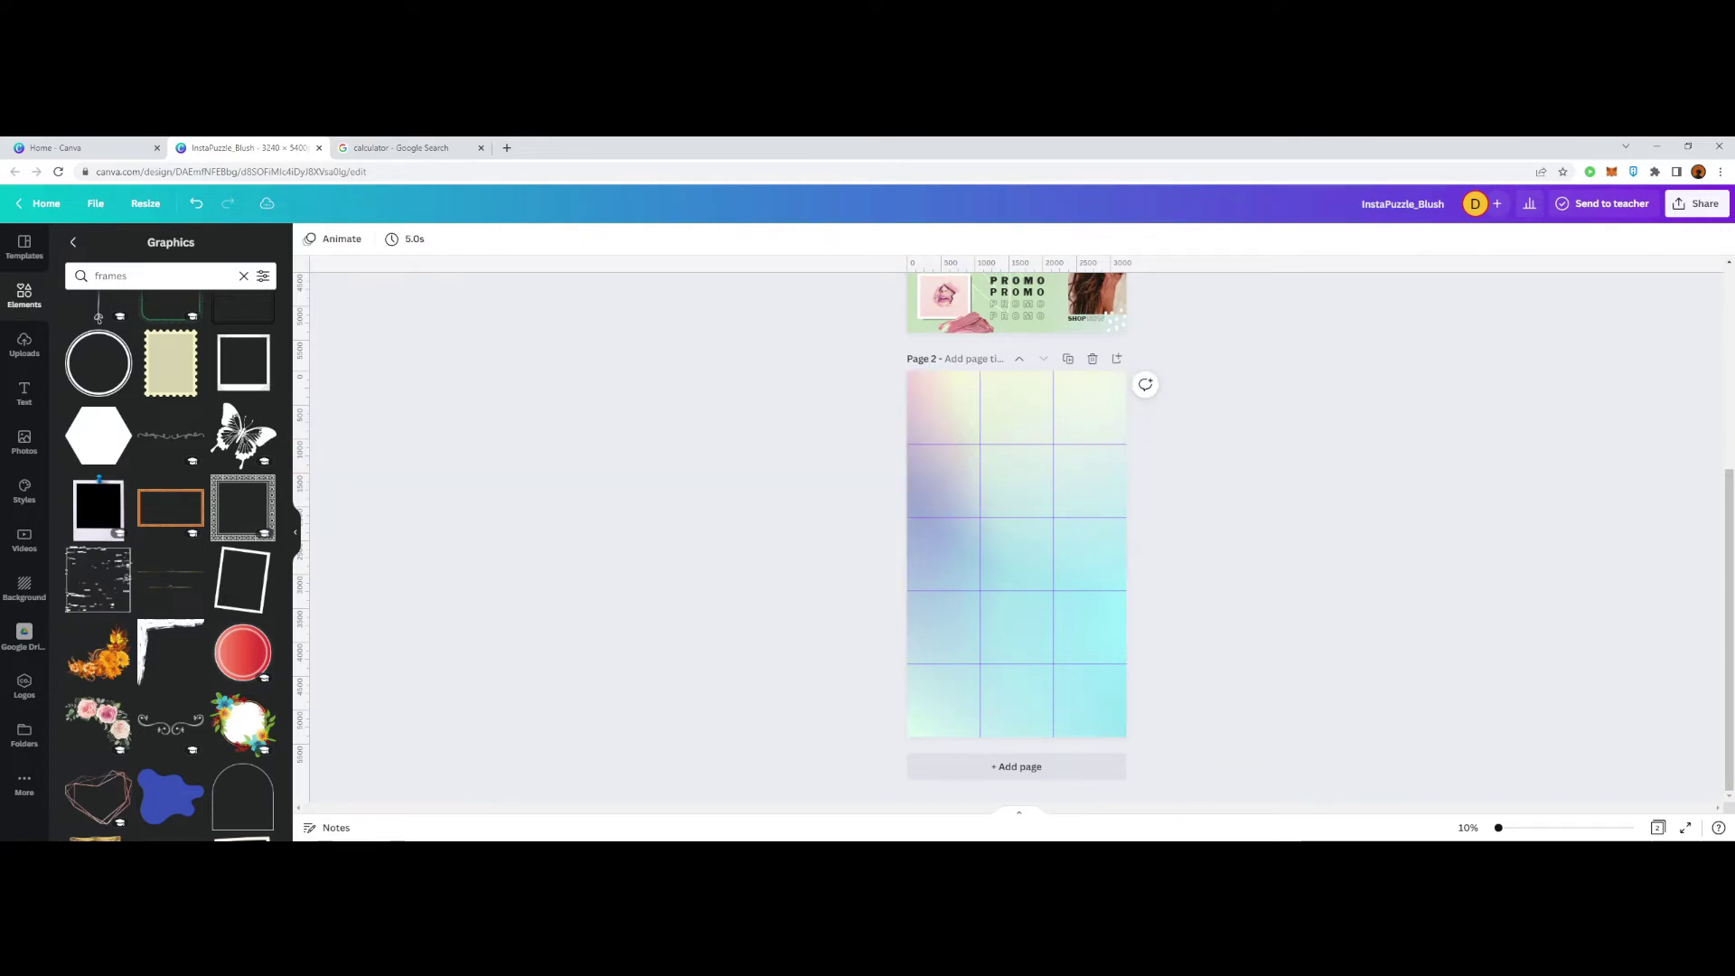
Step: Compare page 2 with the finished layout on page 1 and delete the gradient background from page 2
scroll(1016, 542, "up", 4)
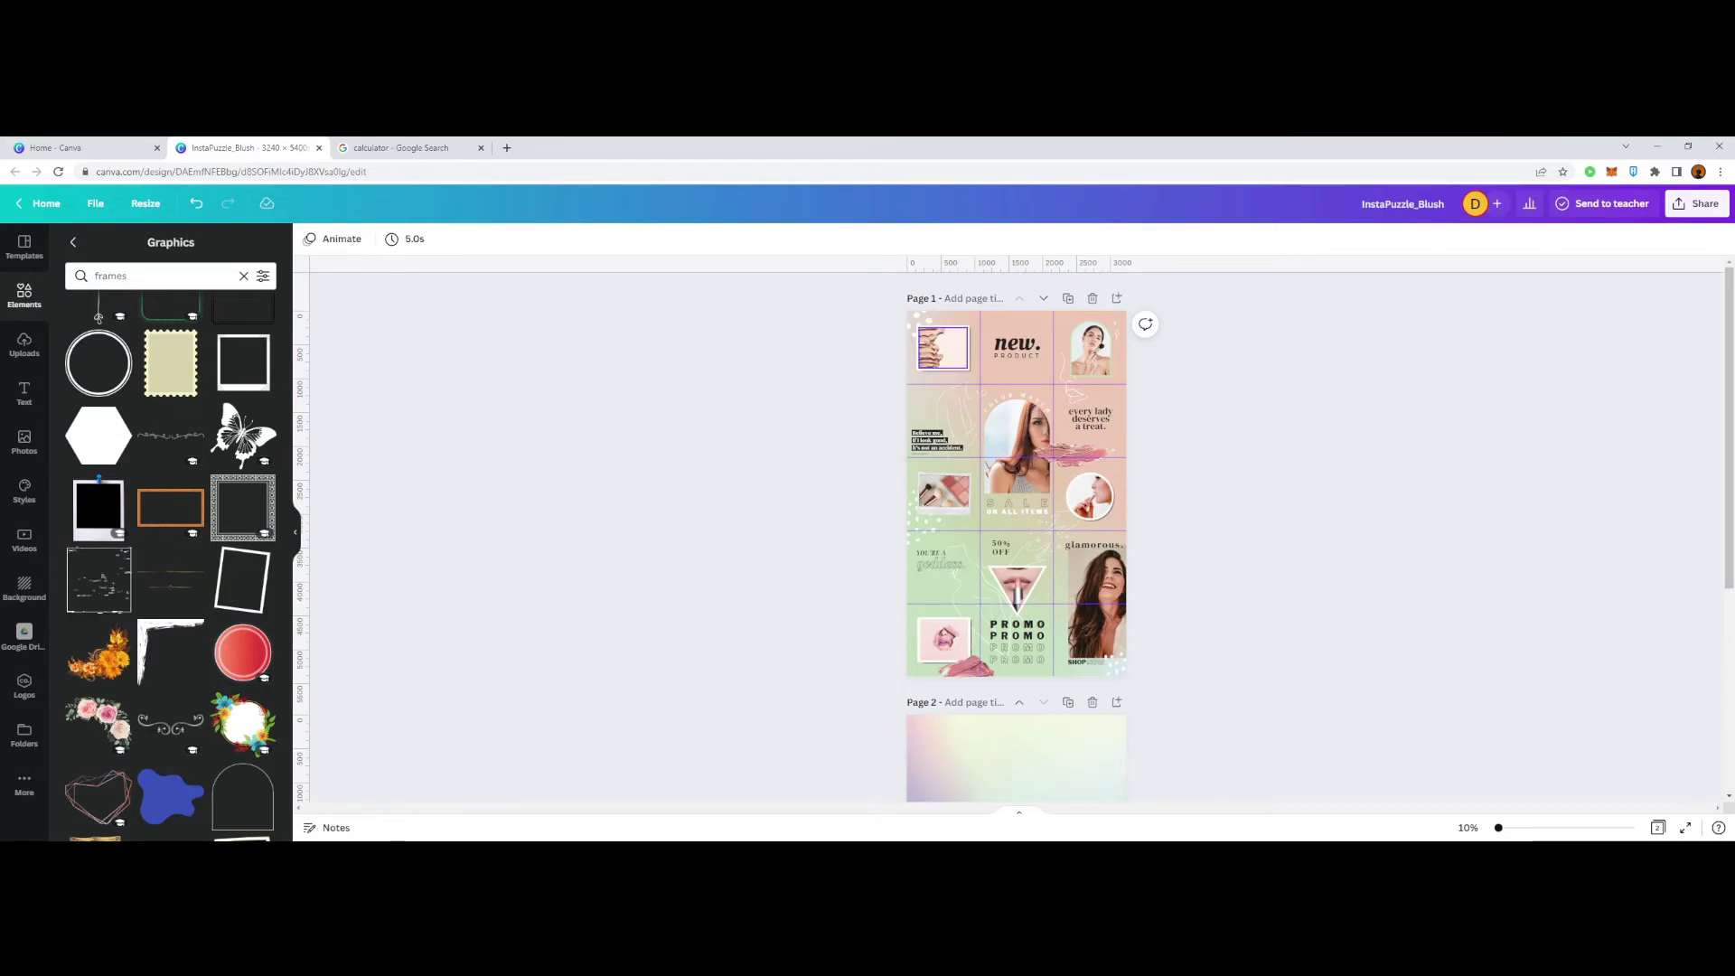
left_click(1018, 343)
left_click(1020, 368)
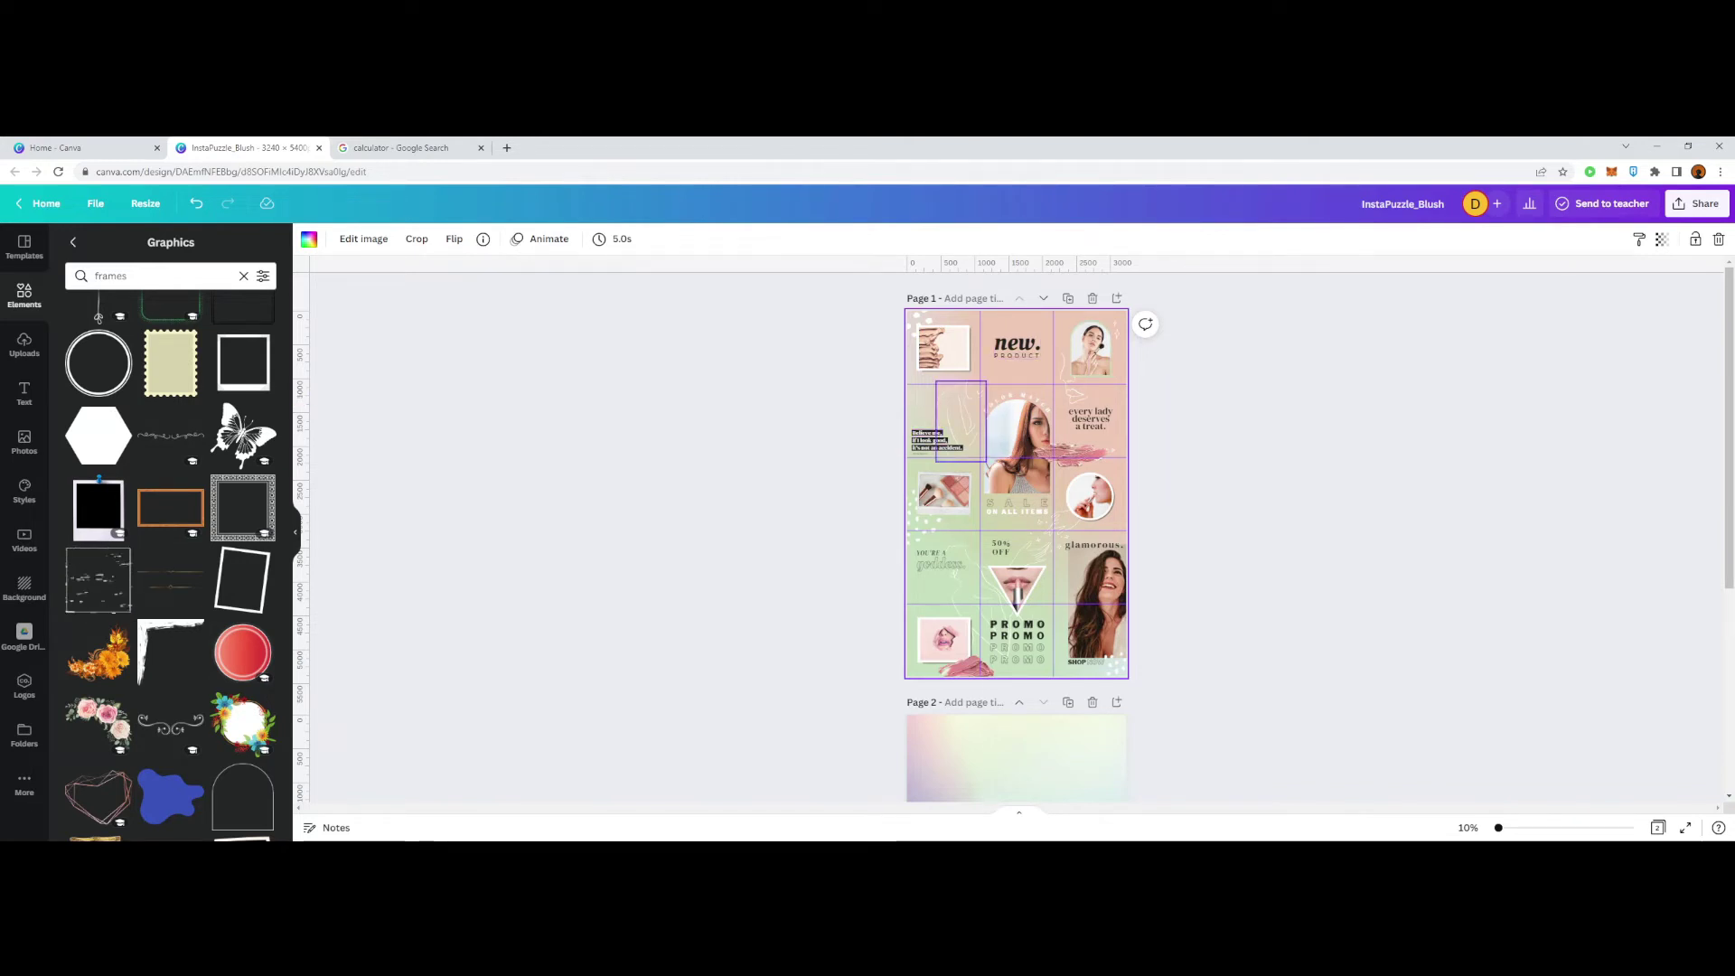
key("Escape")
scroll(1017, 537, "down", 4)
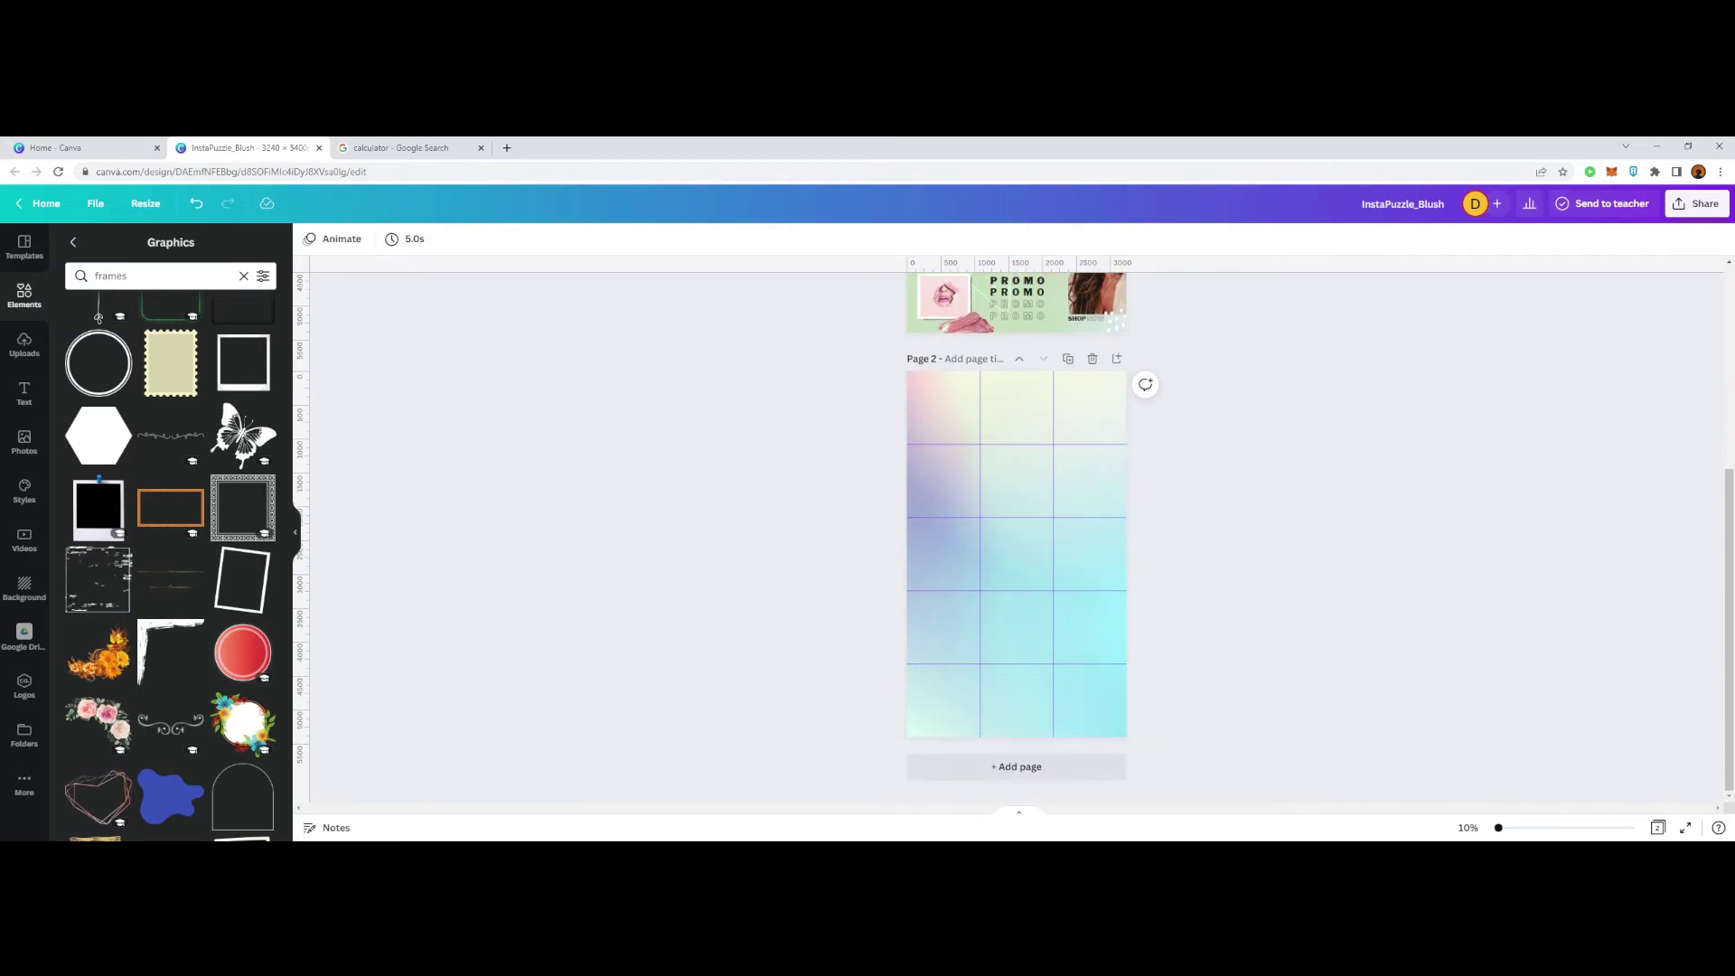
left_click(1017, 553)
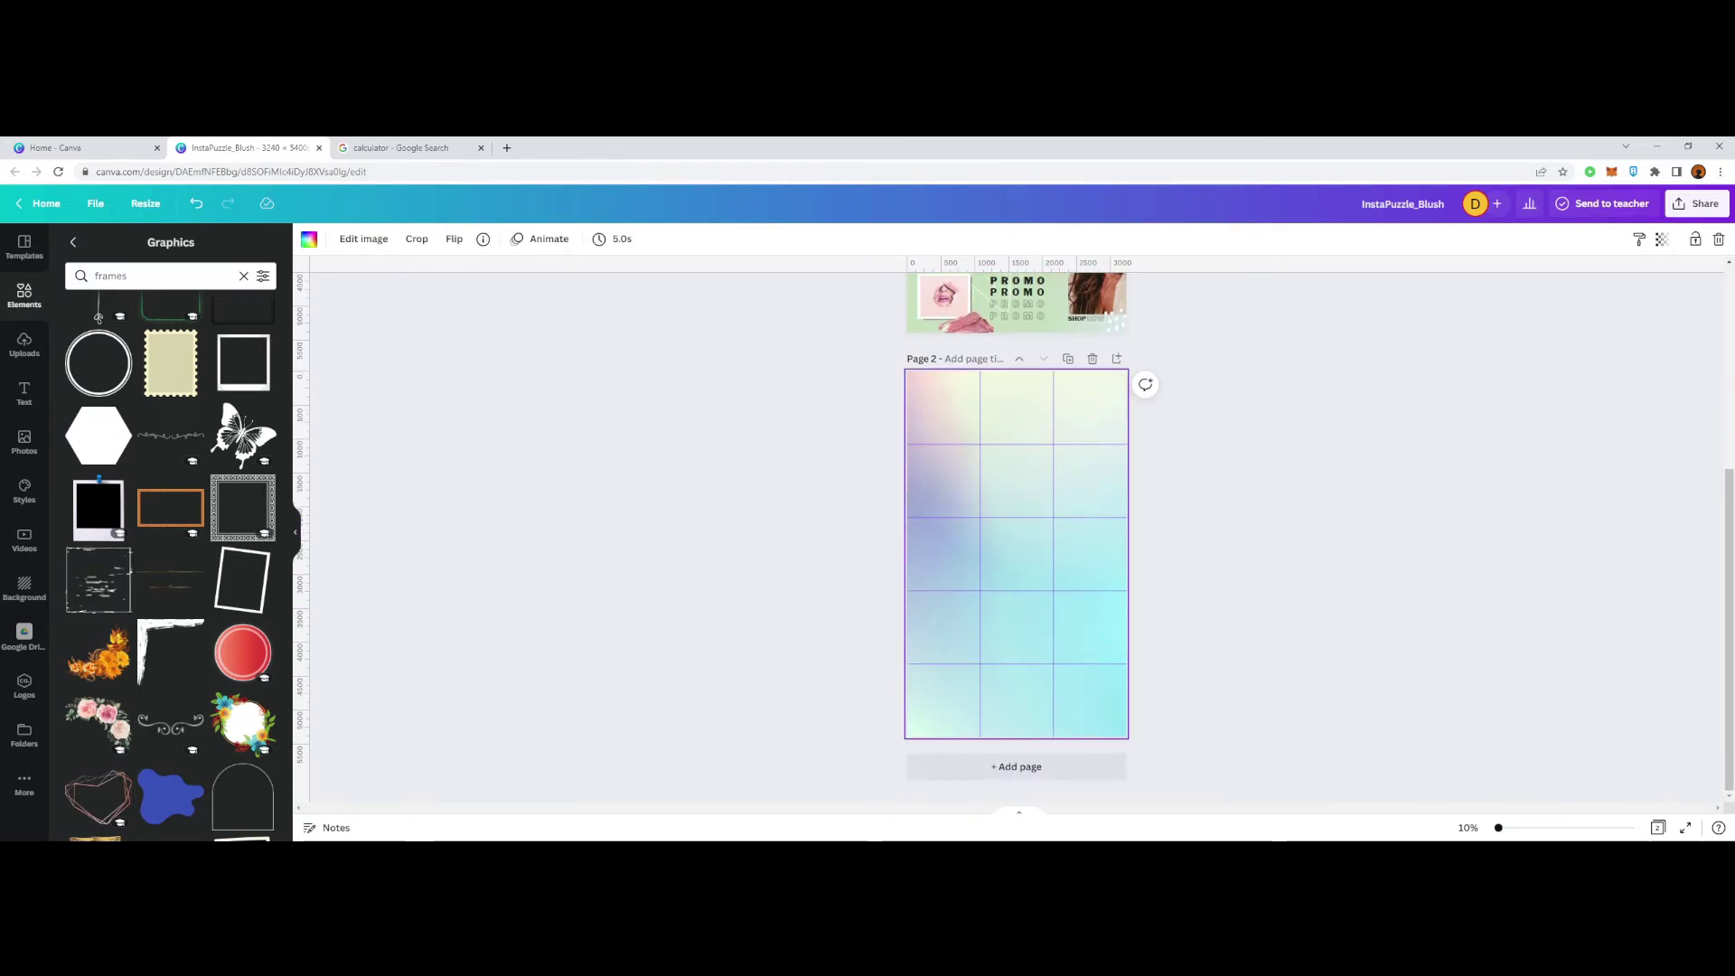
key("Delete")
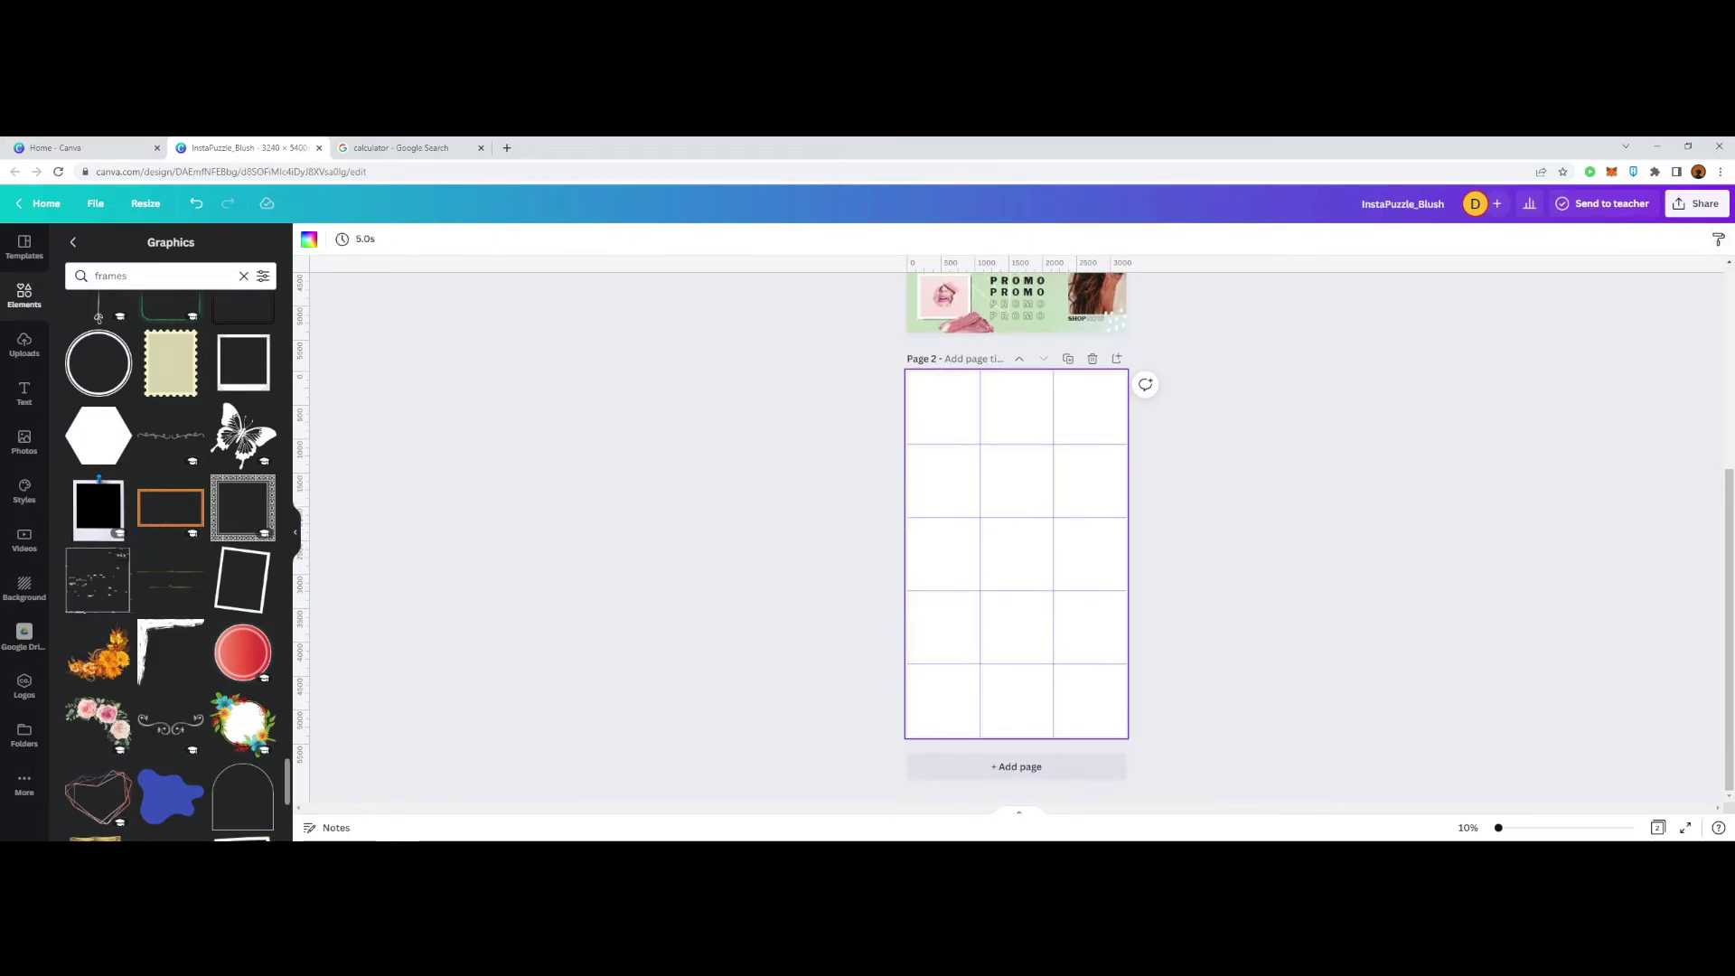
left_click(24, 344)
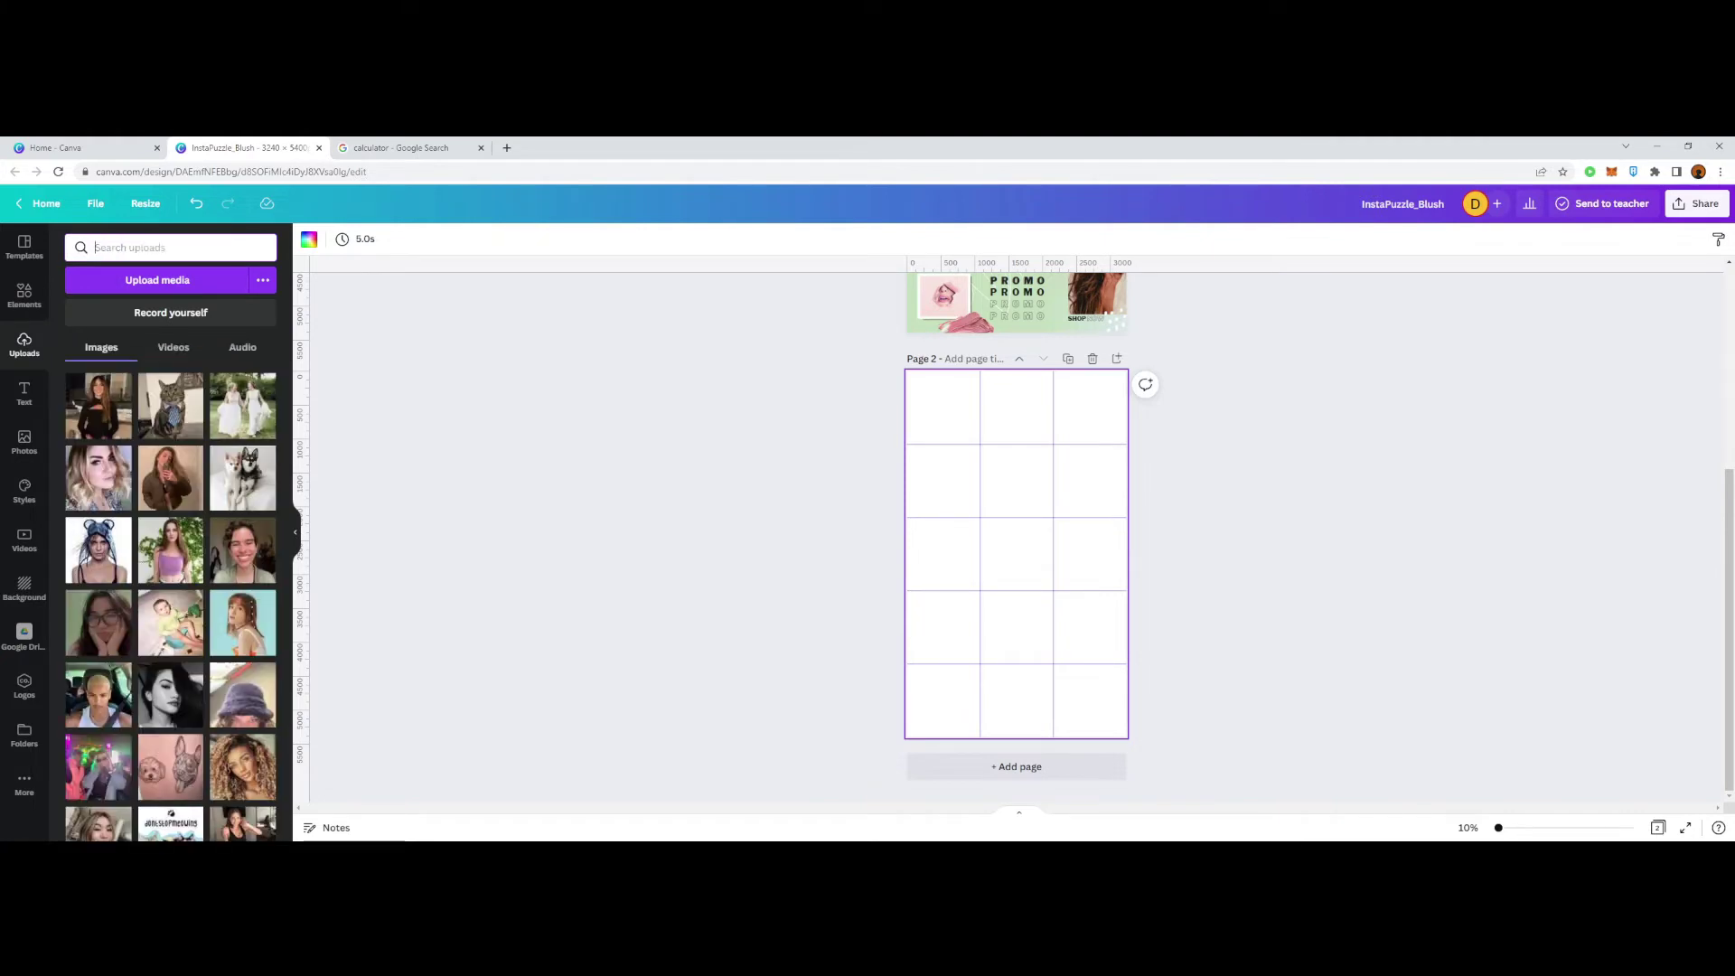
type("grid")
key("BackSpace")
key("BackSpace")
key("BackSpace")
key("BackSpace")
Step: Search the stock photos for "beach male" and browse the beach pictures
left_click(25, 442)
type("beach")
key("Return")
type("male")
key("Return")
scroll(171, 543, "down", 12)
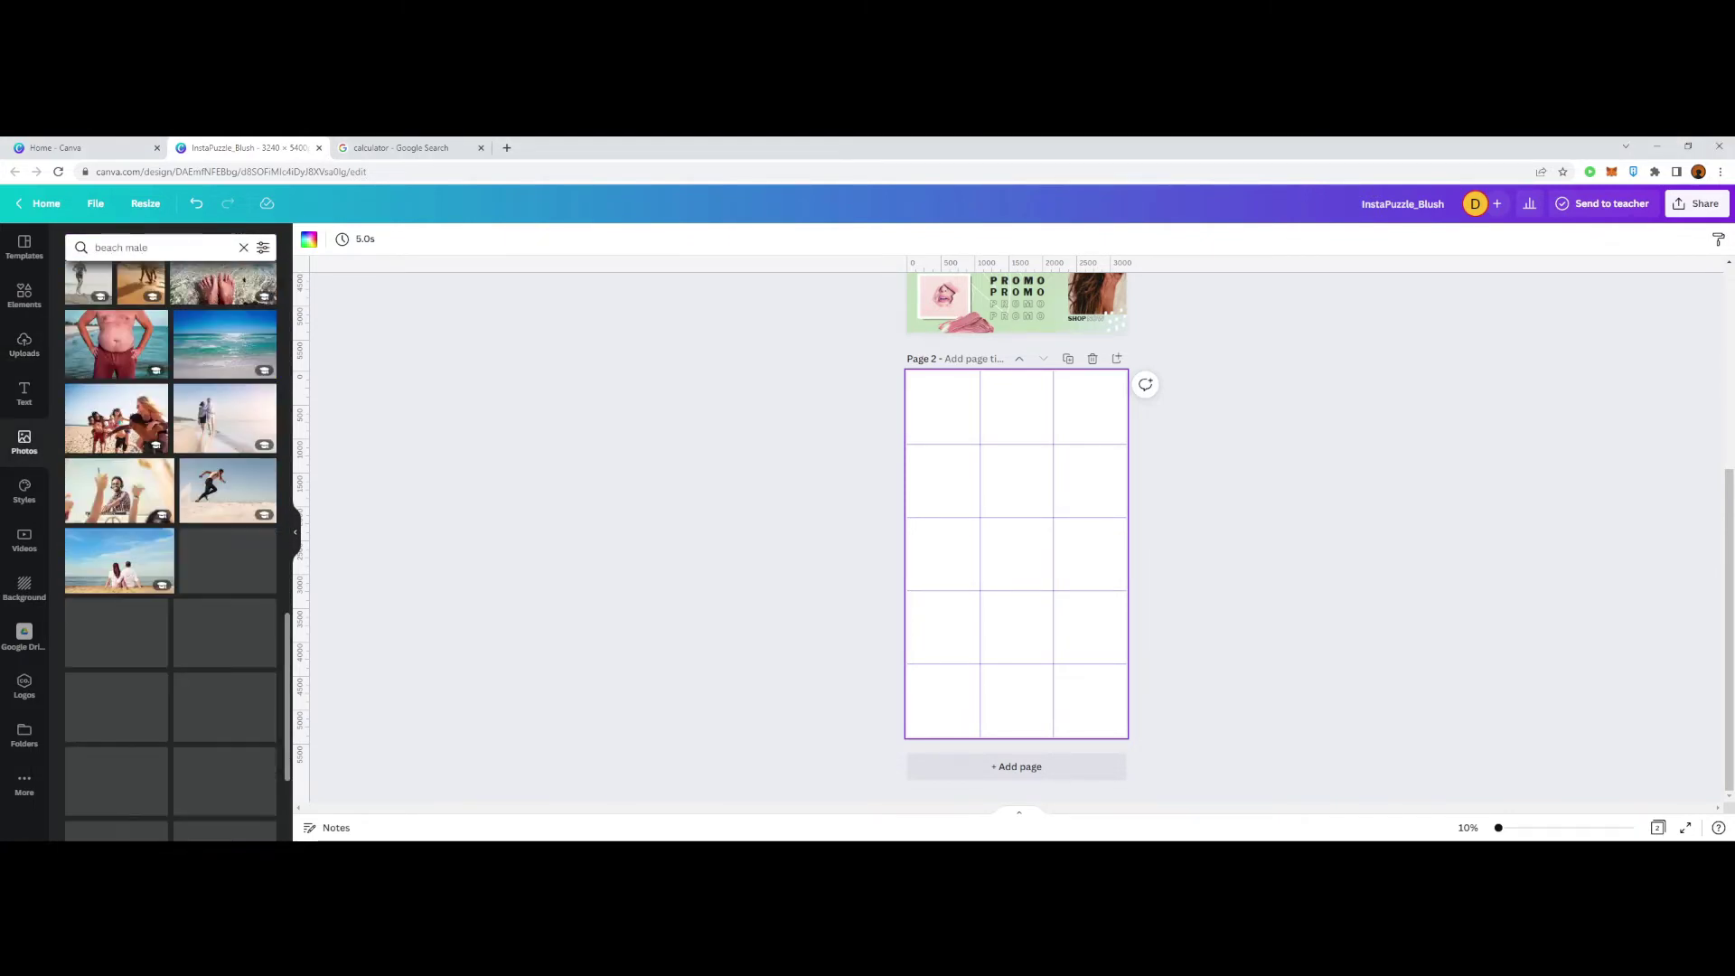
scroll(171, 551, "down", 10)
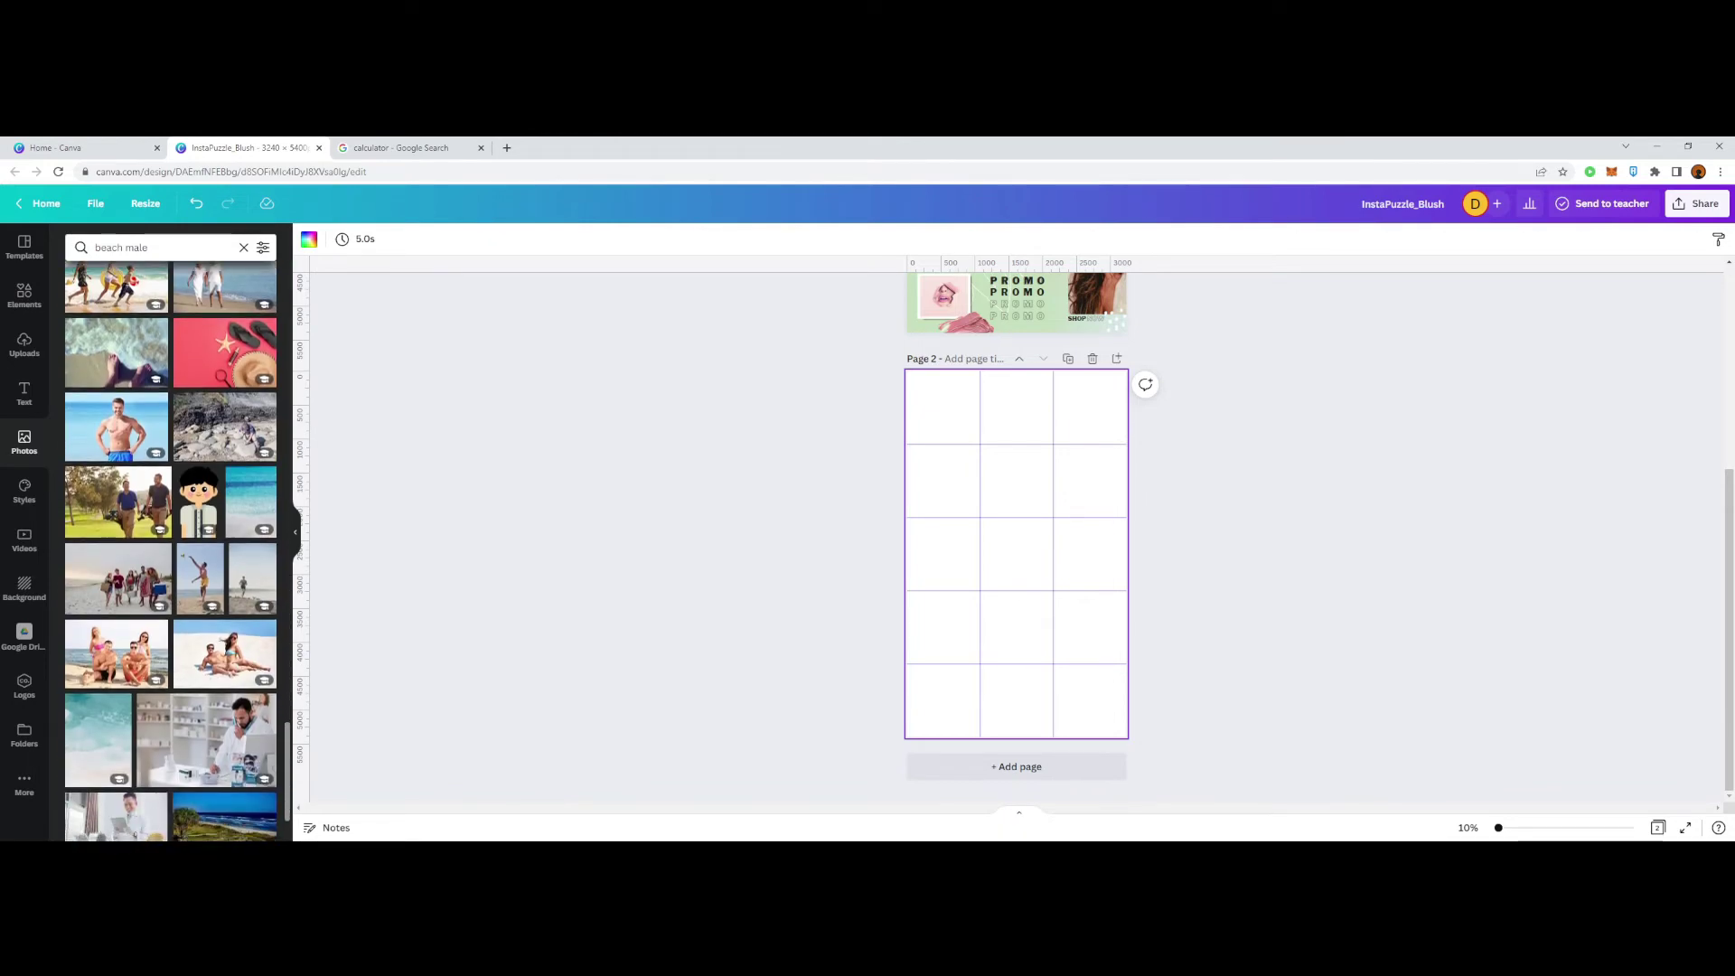
scroll(171, 551, "down", 13)
Step: Search the stock photos for "beach rocky" and insert the photo of a couple overlooking sea rocks on page 2
left_click(171, 247)
key("BackSpace")
key("BackSpace")
key("BackSpace")
key("BackSpace")
type("rocky")
key("Return")
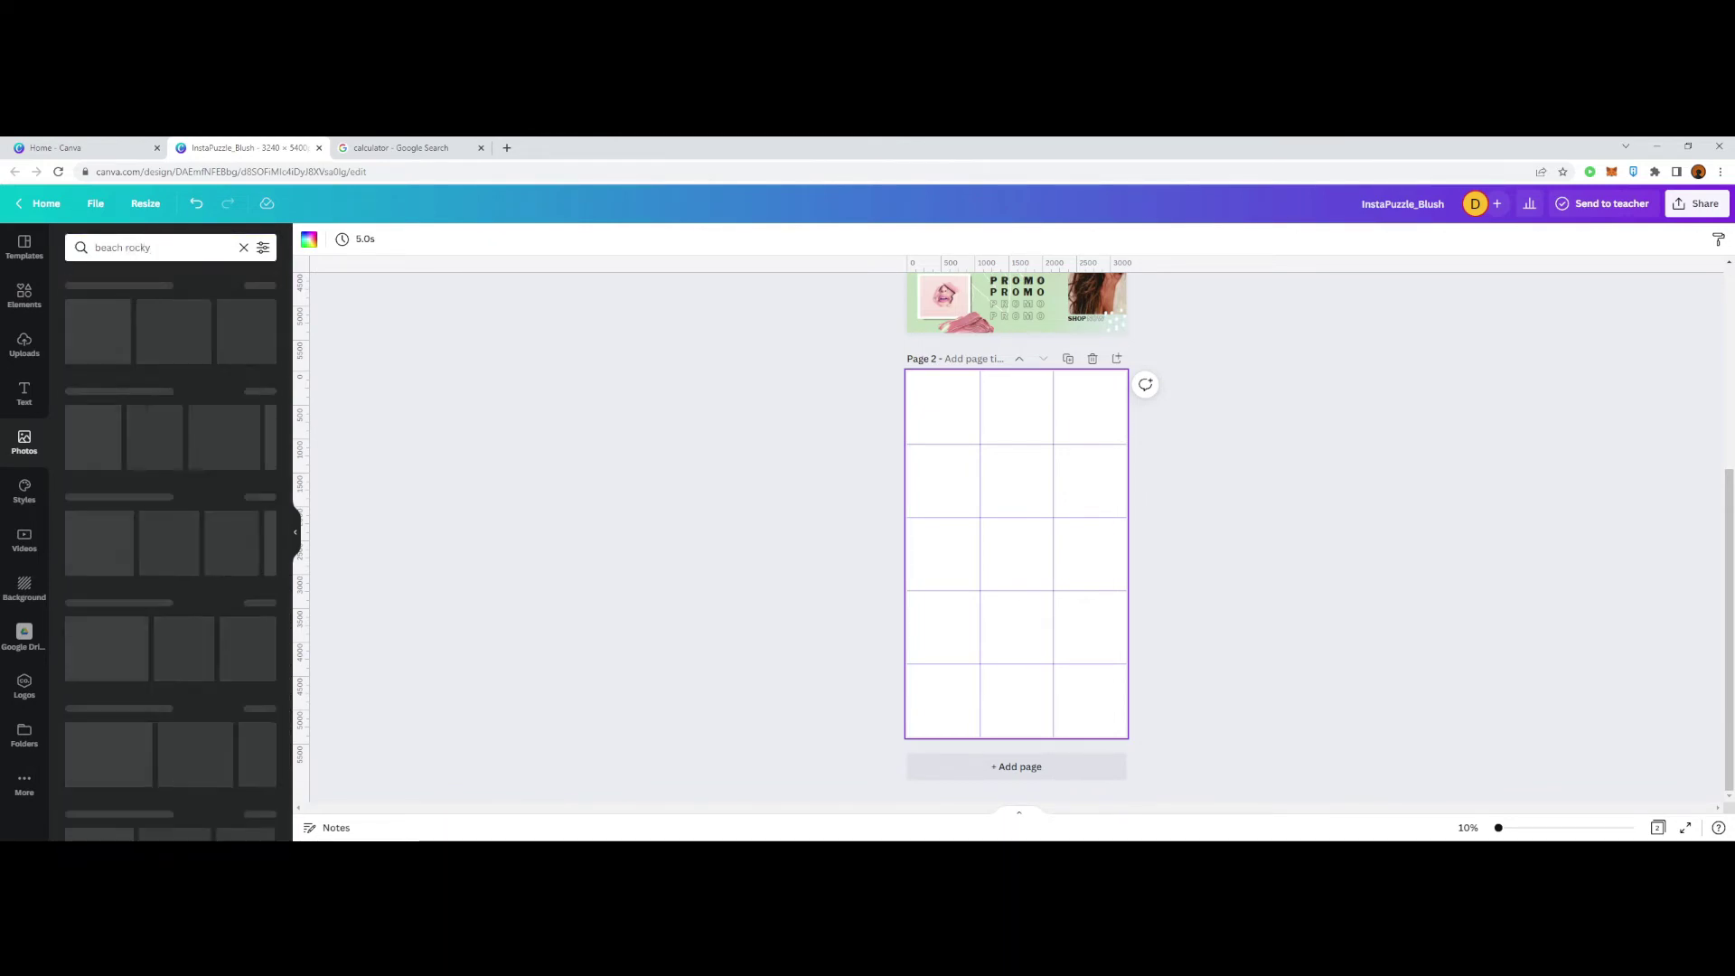
scroll(170, 542, "down", 5)
left_click(141, 421)
Step: Resize and crop the couple photo to fill the middle and right columns of page 2's first two grid rows
left_click_drag(1155, 658, 1095, 561)
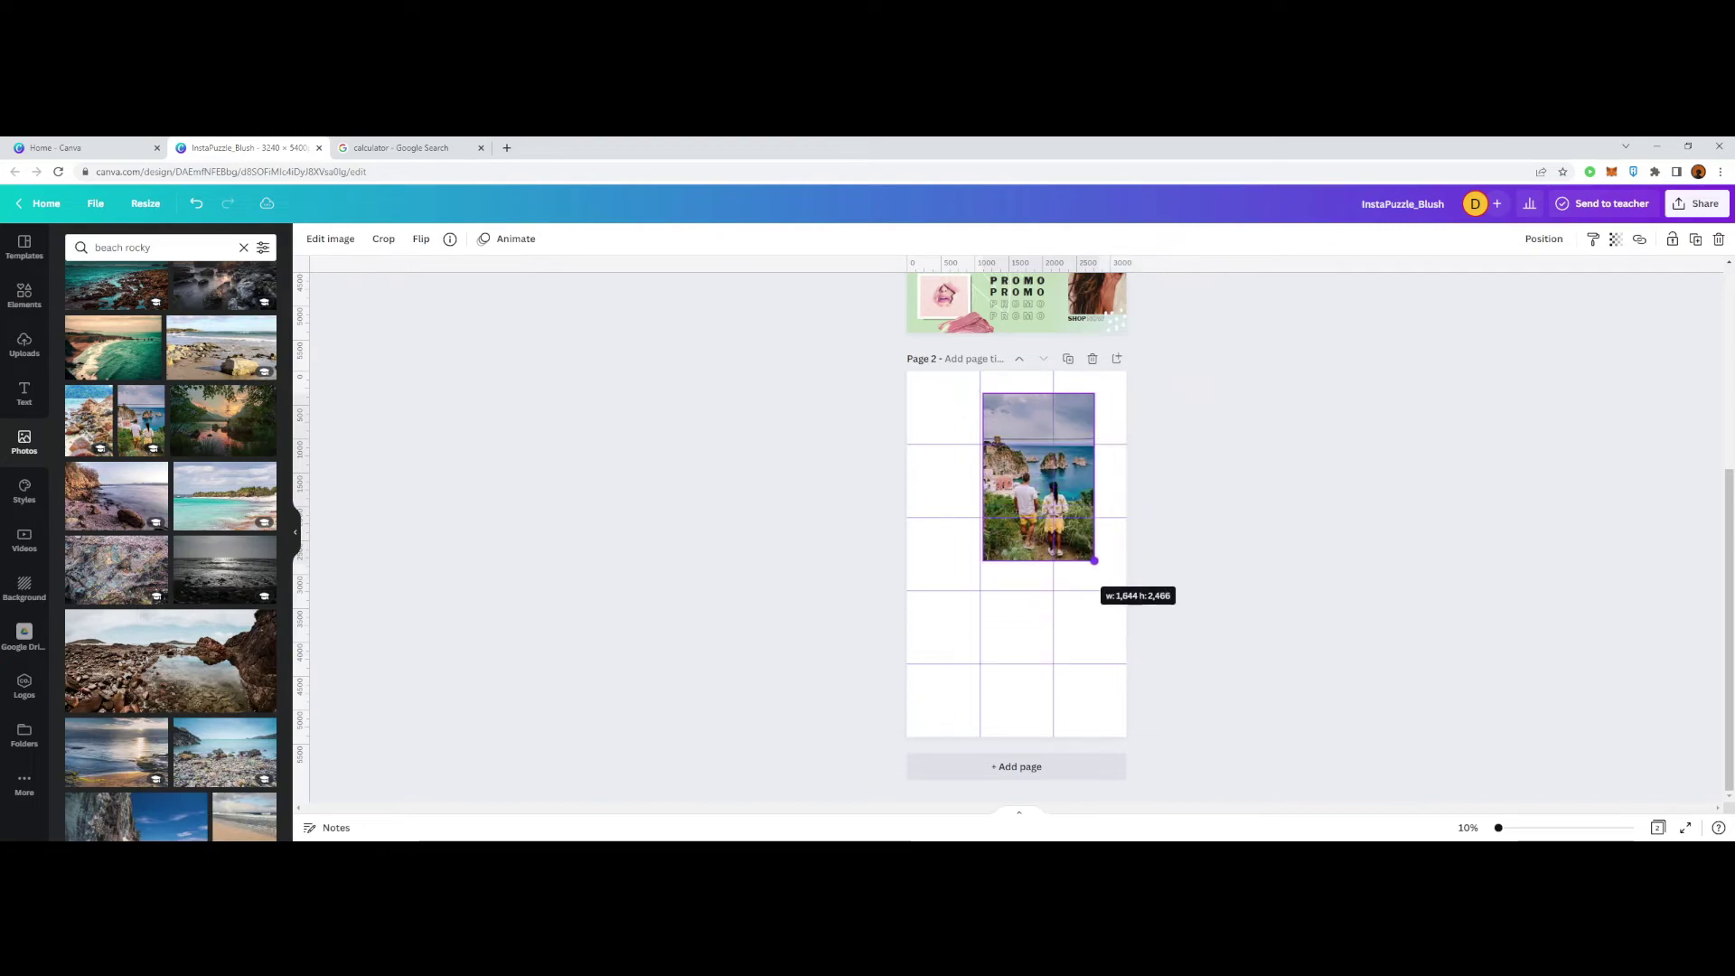
left_click_drag(1039, 393, 1038, 434)
left_click_drag(1039, 484, 984, 434)
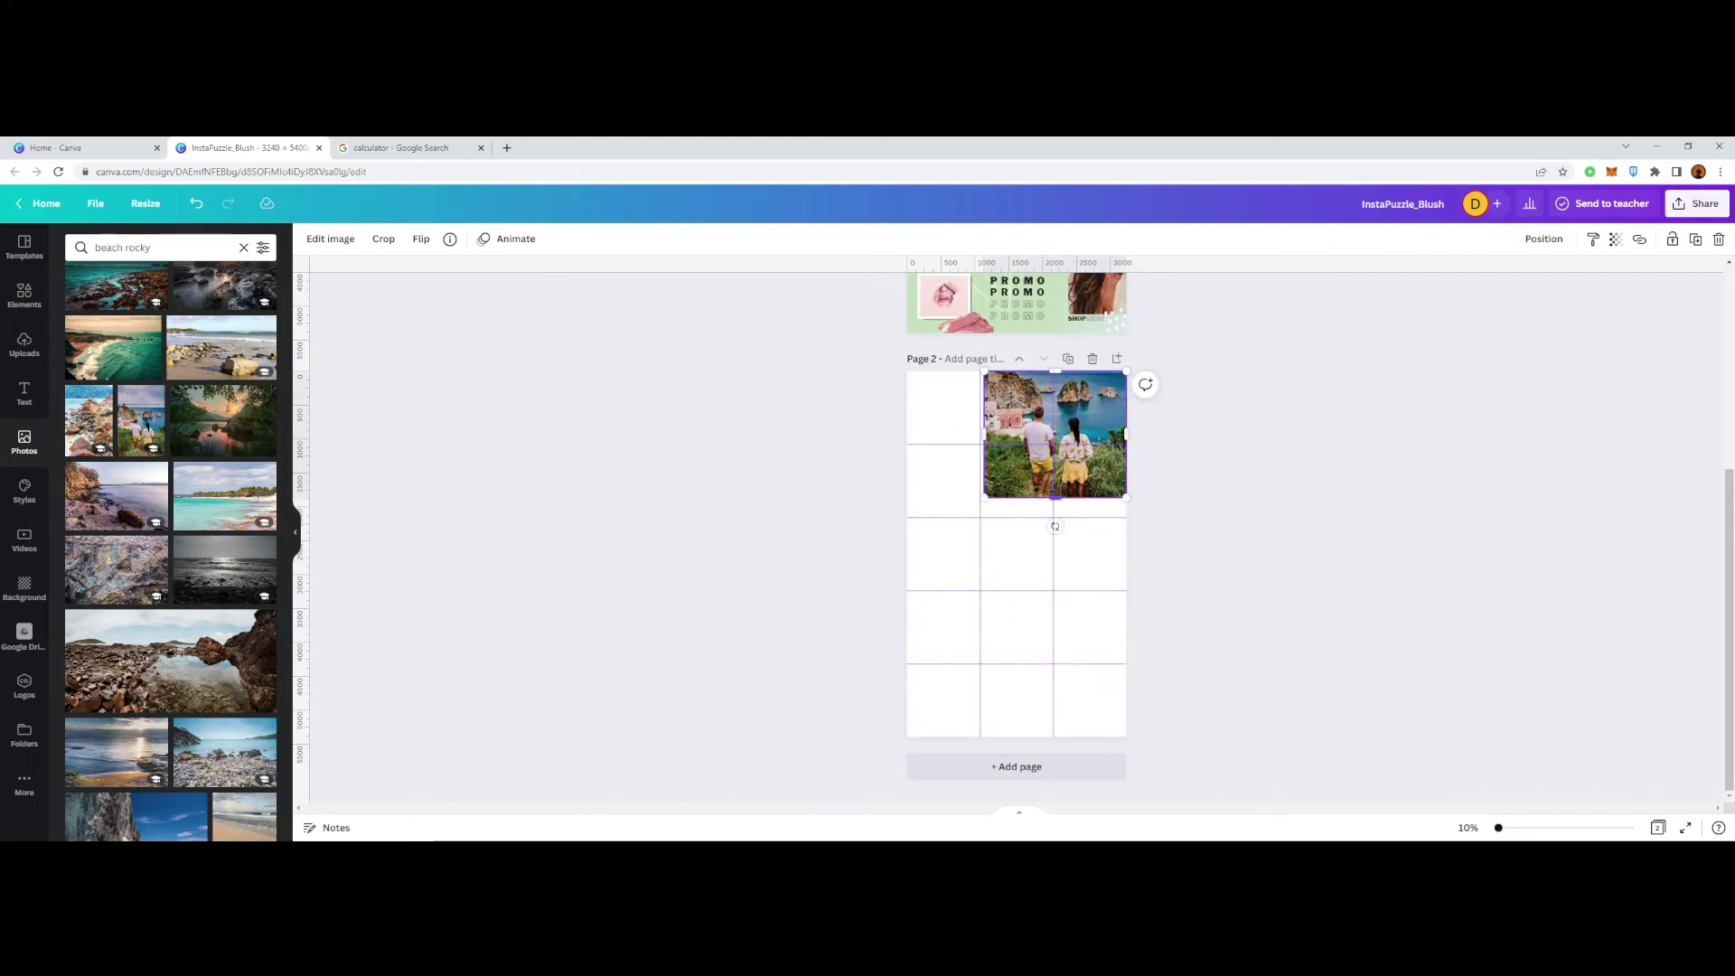
left_click_drag(1055, 498, 1056, 517)
Step: Check the couple photo's edges against the grid up close and nudge its edge for alignment
left_click(1207, 552)
scroll(1206, 552, "up", 5)
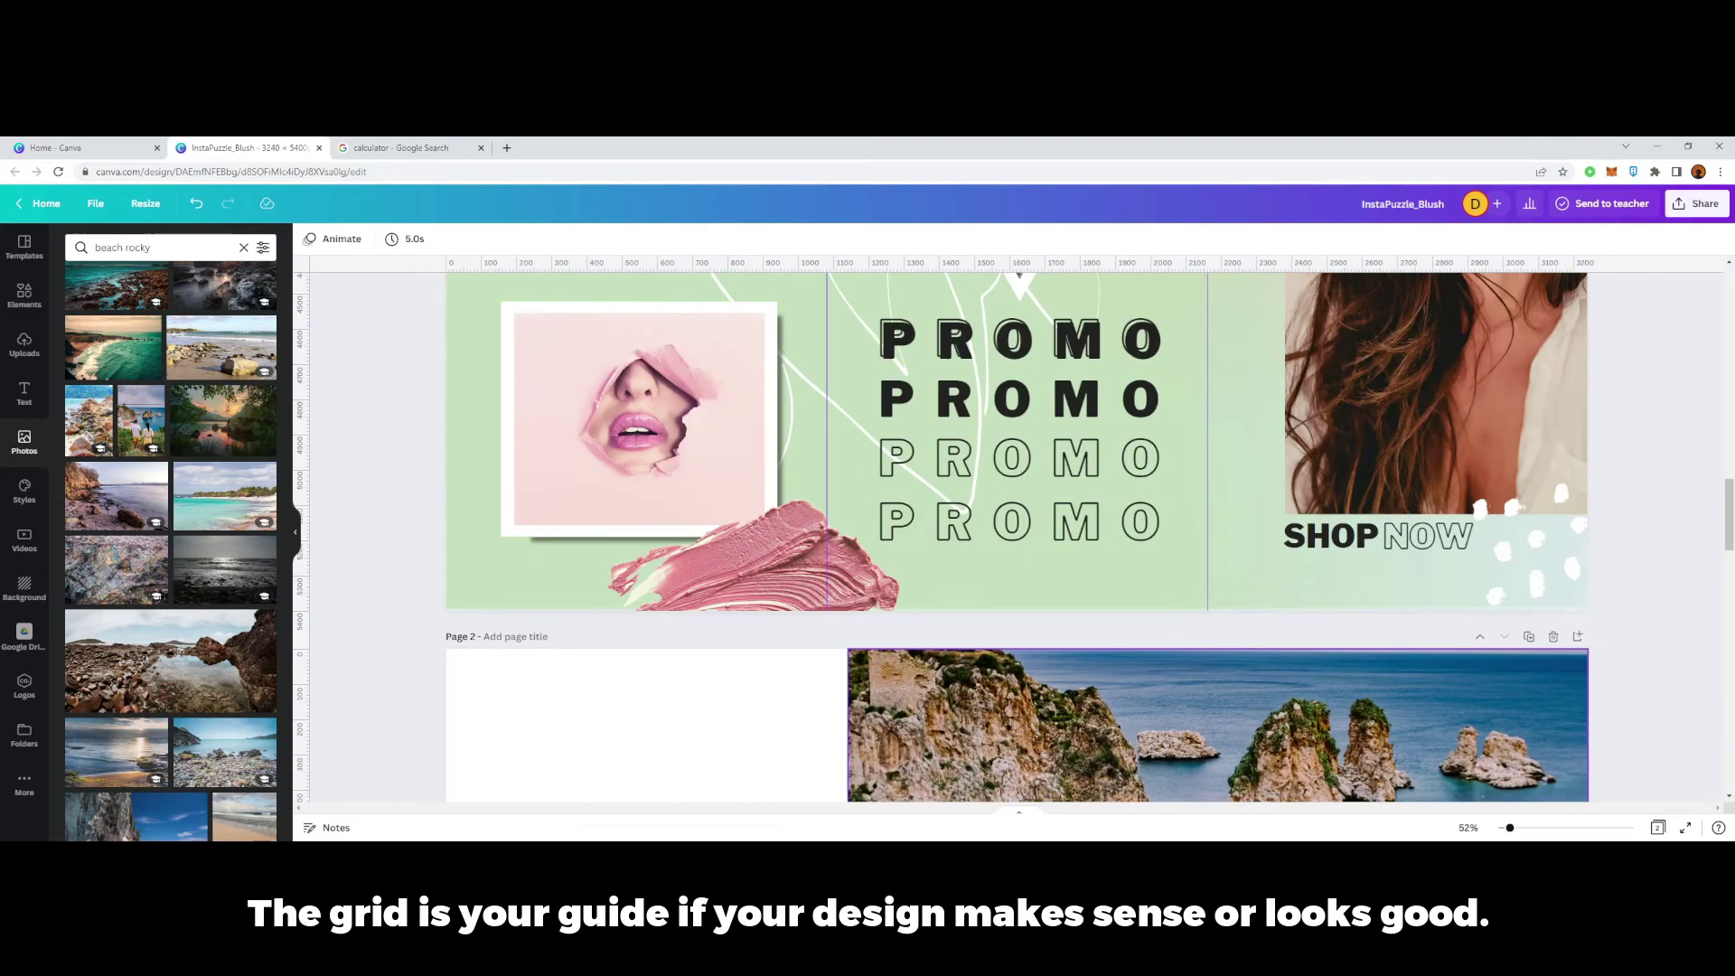
scroll(1206, 551, "down", 10)
left_click(1215, 433)
left_click_drag(1217, 484, 1218, 489)
left_click(1215, 565)
scroll(1216, 565, "down", 5)
Step: Apply the Nordic filter to the couple photo and adjust the filter's intensity
left_click(1056, 452)
left_click(330, 240)
left_click(256, 669)
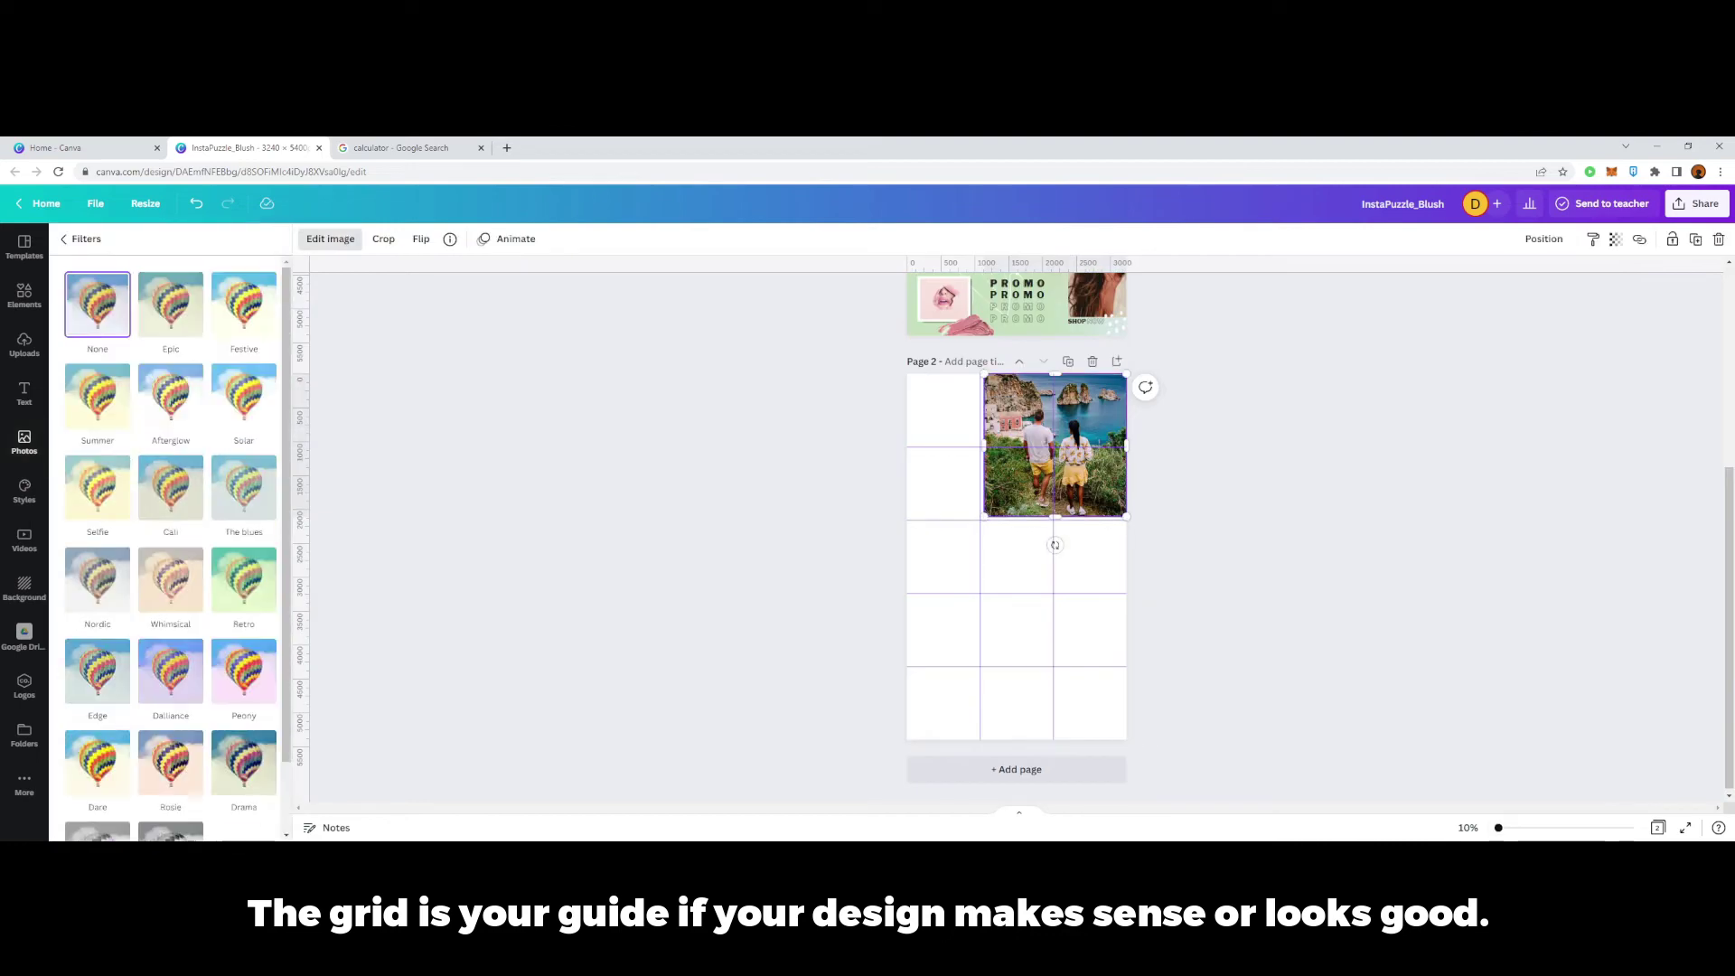
scroll(170, 542, "down", 1)
left_click(170, 527)
left_click(97, 527)
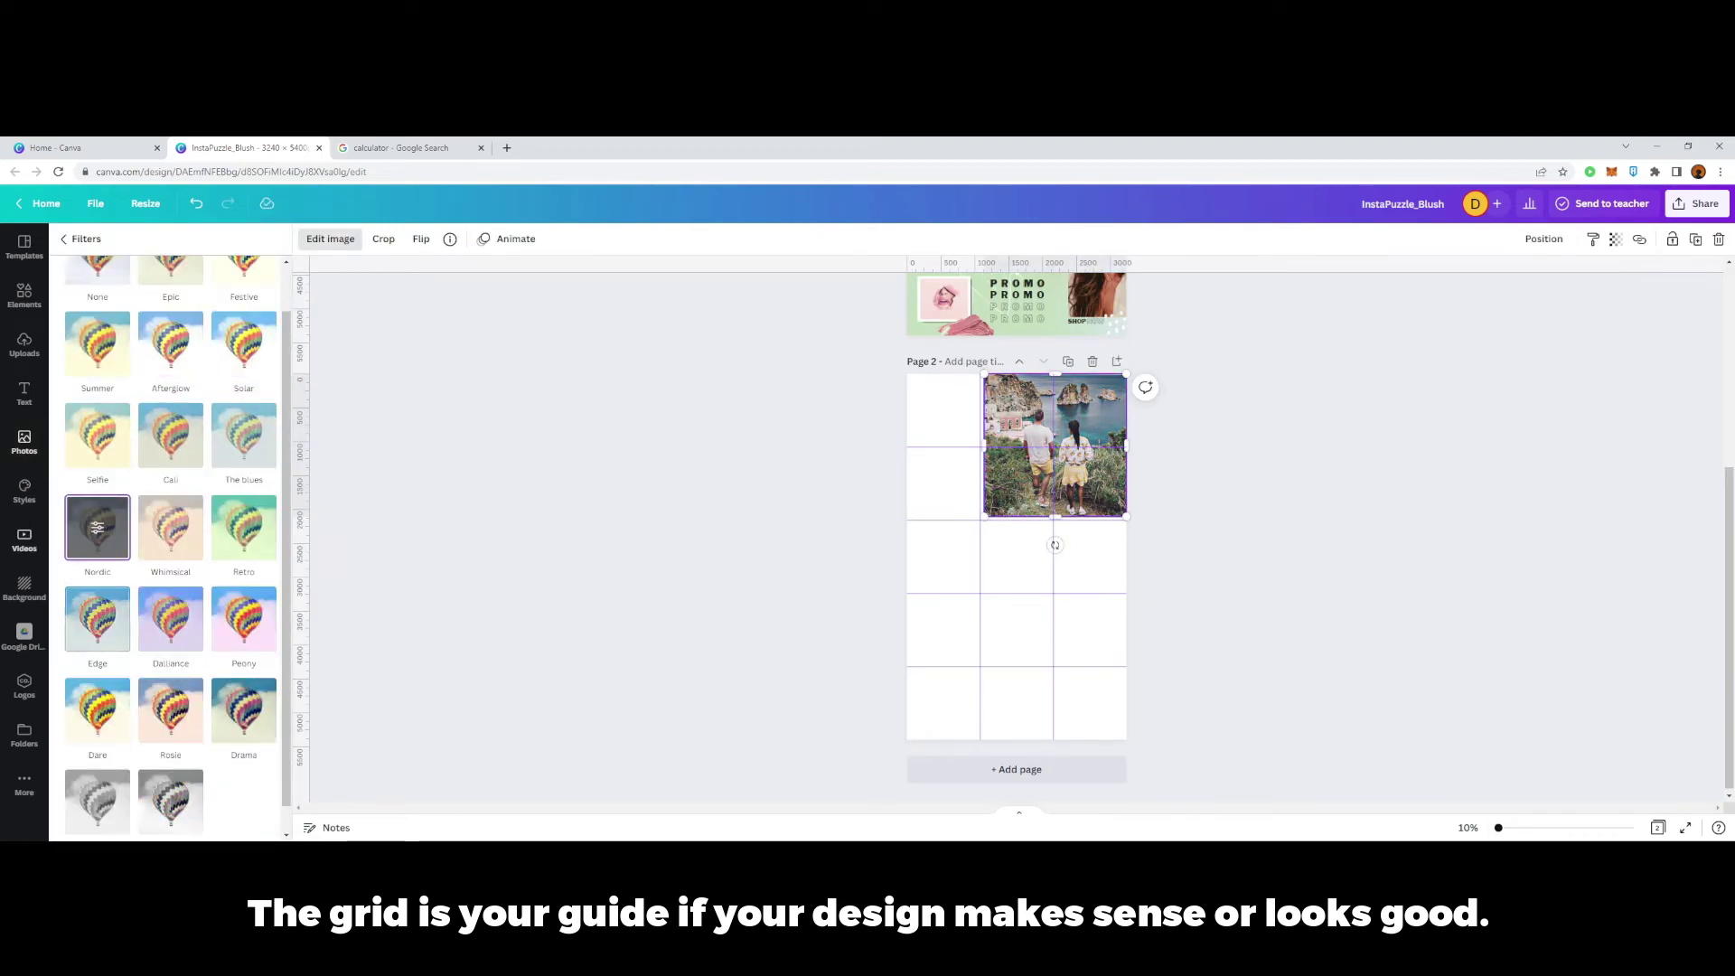
left_click(96, 527)
mouse_move(170, 294)
left_mouse_down()
mouse_move(128, 294)
mouse_move(187, 294)
left_mouse_up()
key("Escape")
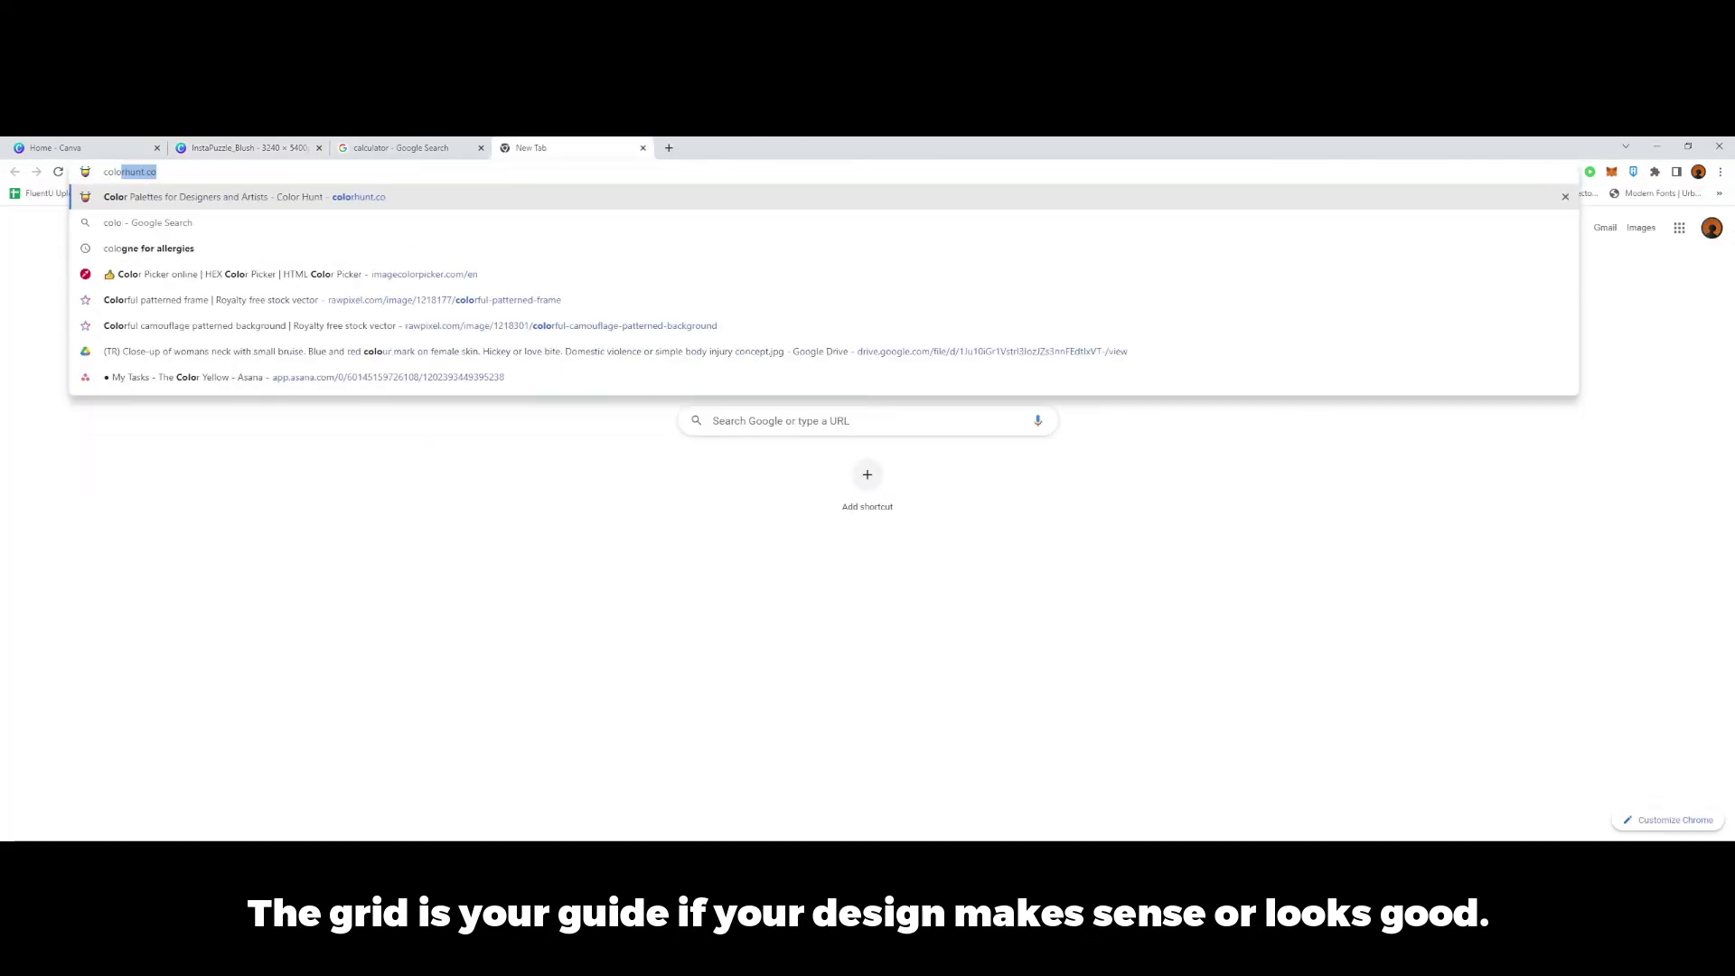
Step: Open the Color Hunt palette site for matching colours and enter #FCF8E8 as page 2's background colour
key("Return")
scroll(841, 542, "down", 3)
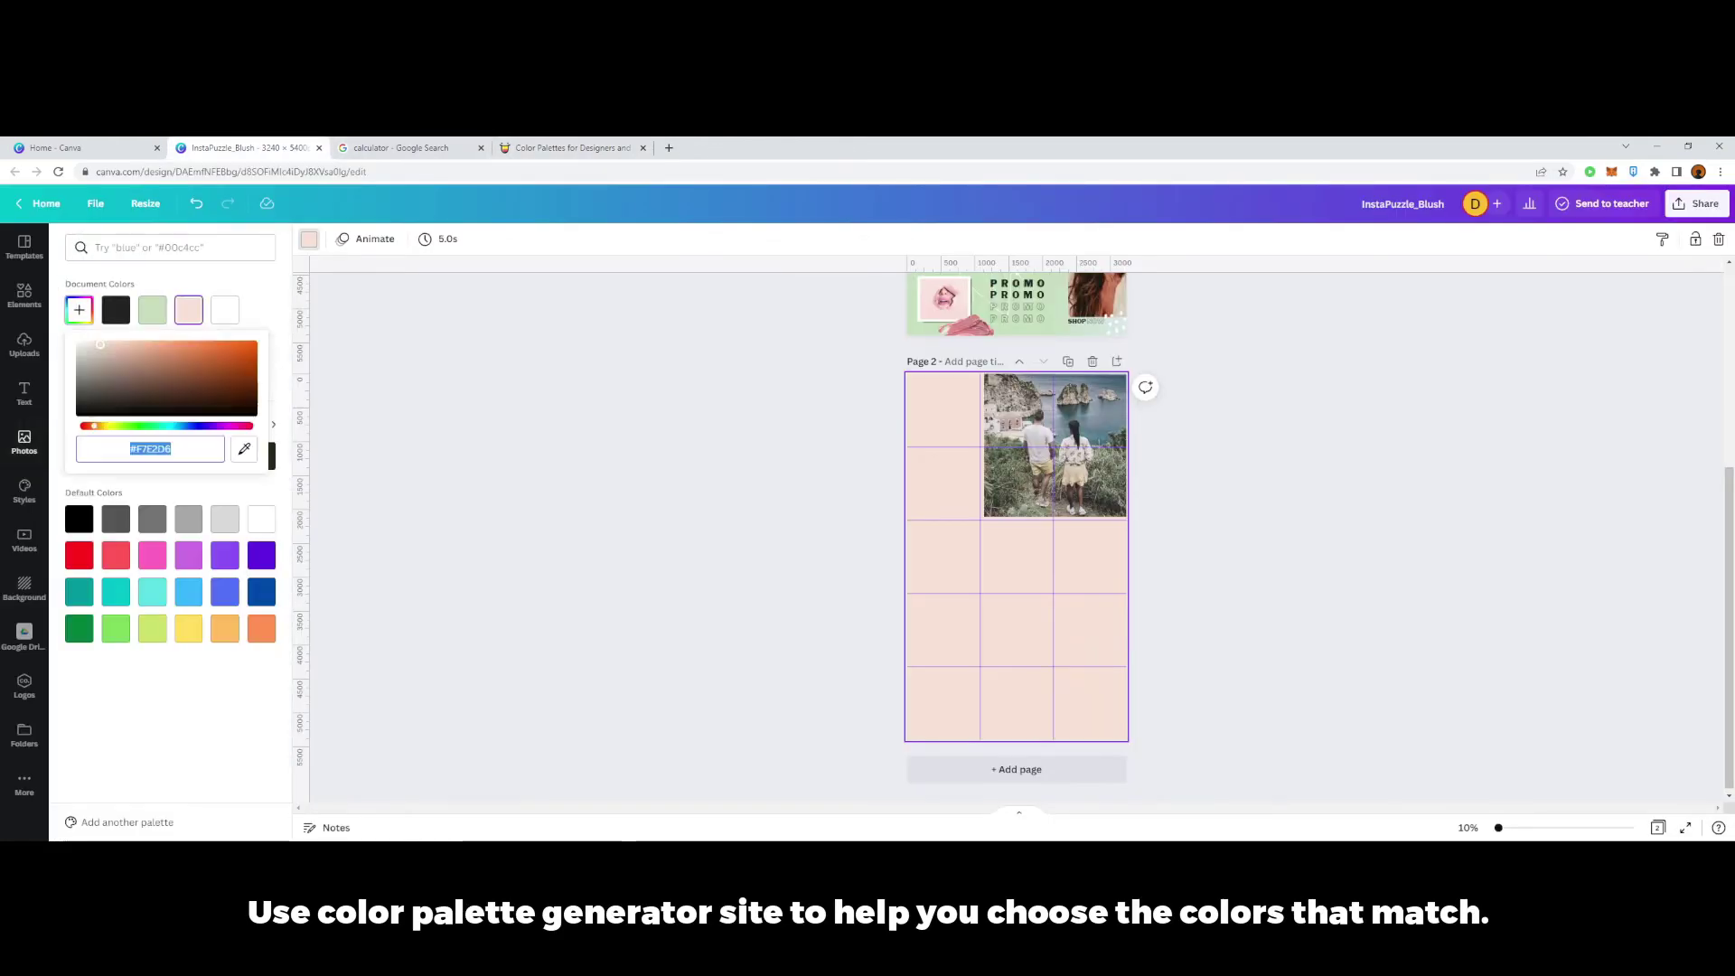
type("#FCF8E8")
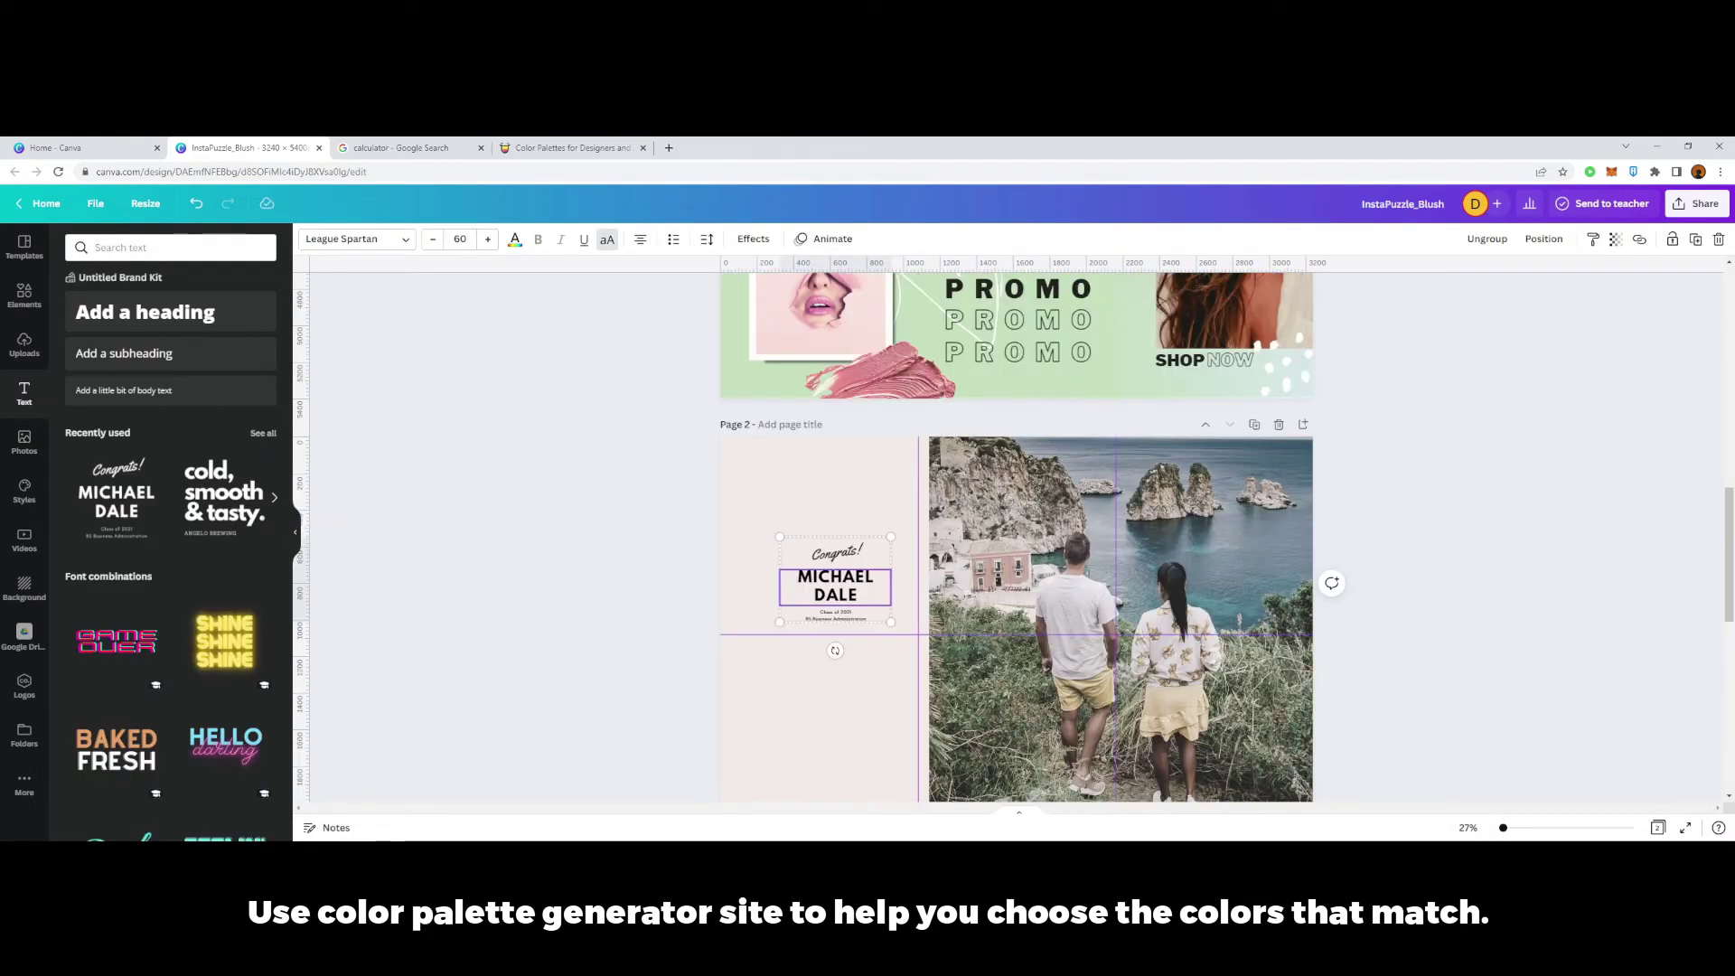
Step: Look up lorem ipsum text and replace the heading with "LOREM IPSUM IS SIMPLY DUMMY TEXT OF THE PRINTING AND TYPESETTING INDUSTRY."
key("ctrl+t")
type("lorem")
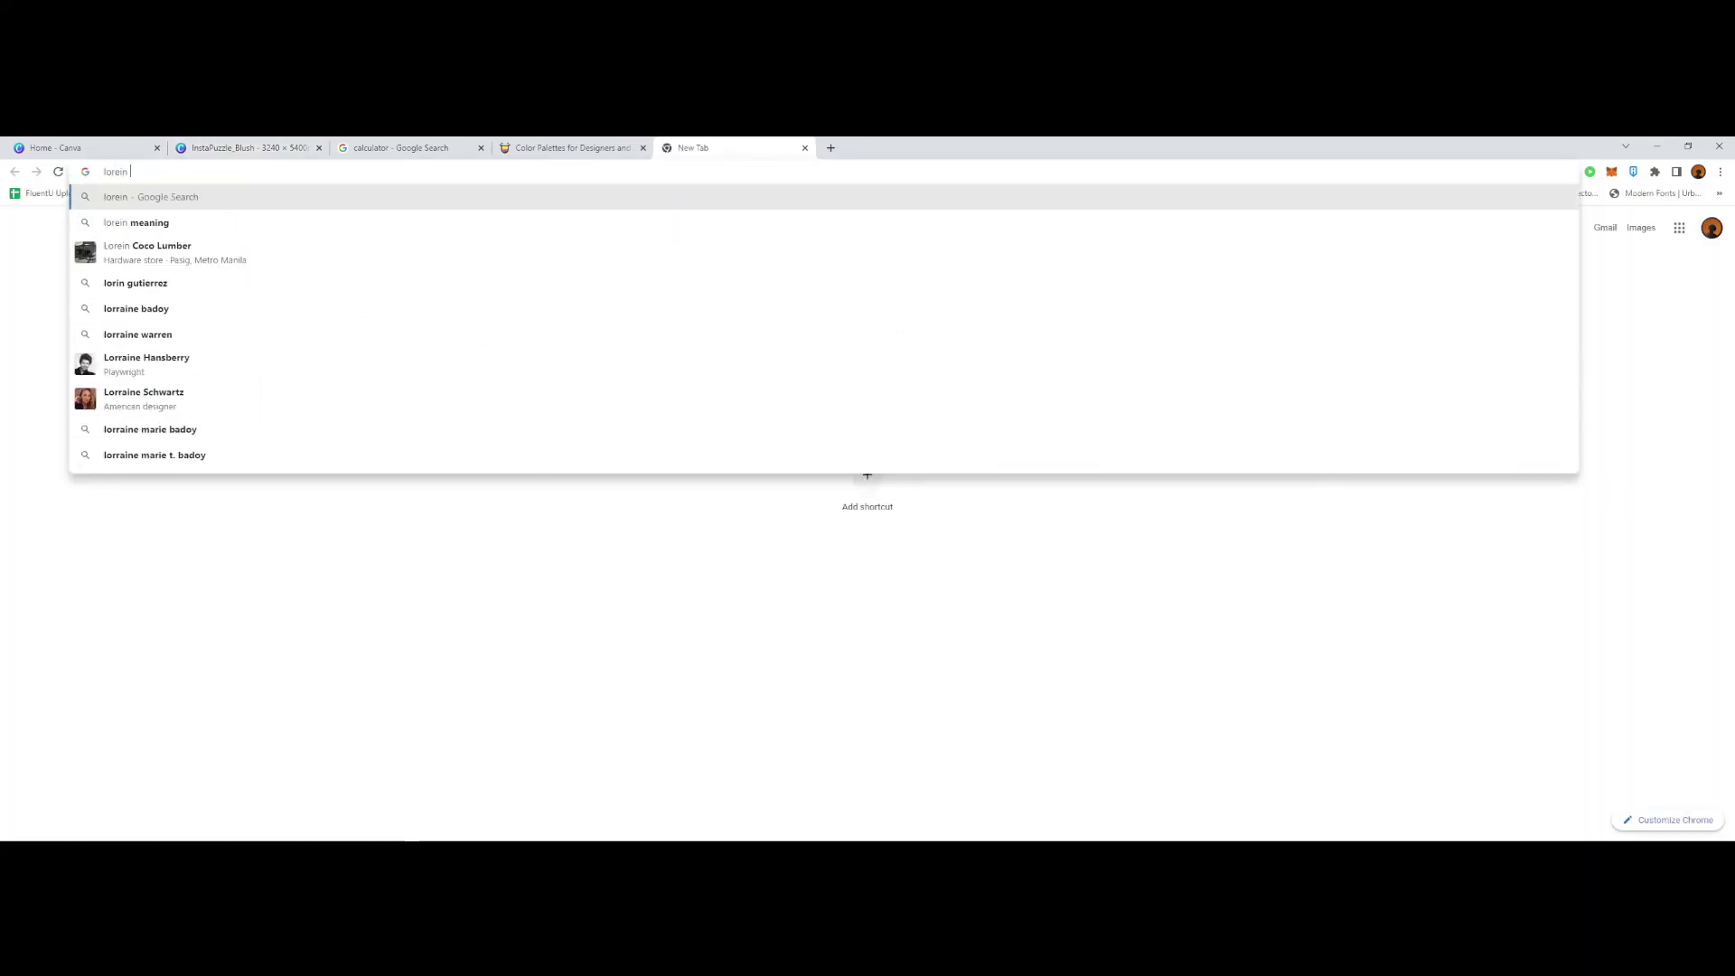
left_click(155, 248)
left_click(213, 334)
key("ctrl+a")
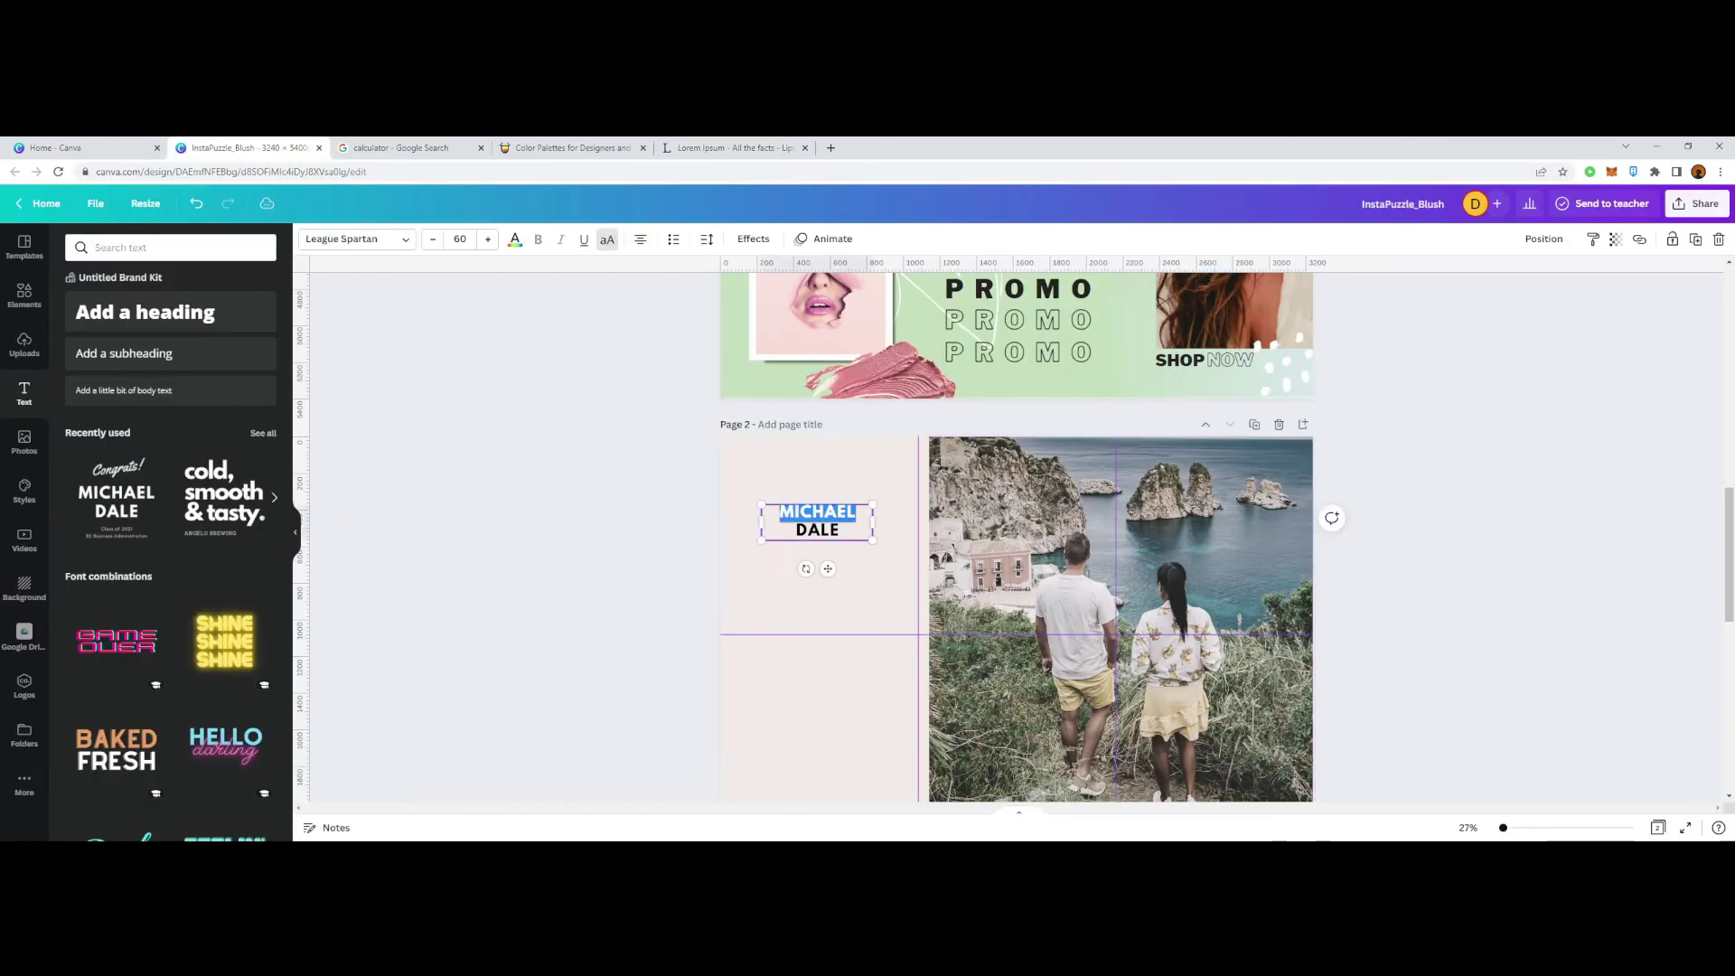
type("LOREM IPSUM IS SIMPLY DUMMY TEXT OF THE PRINTING AND TYPESETTING INDUSTRY.")
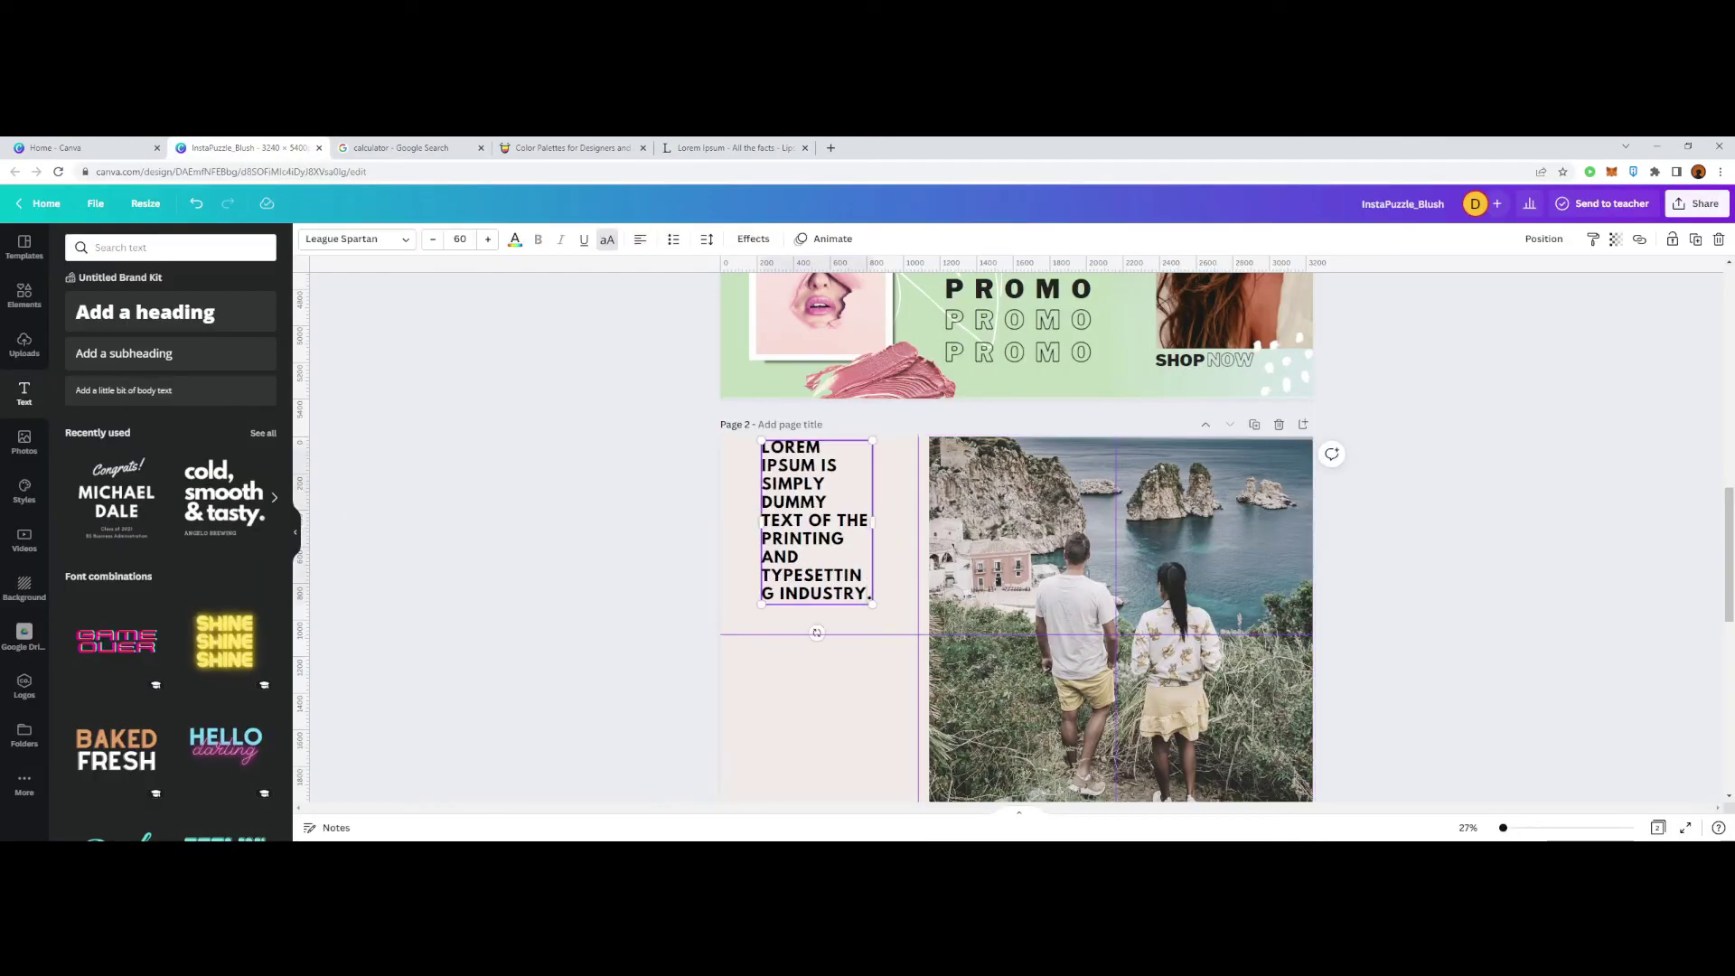
Step: Reposition the heading within the first grid cell of page 2, widen its text box and scale the text to size 50
left_click_drag(769, 532, 786, 613)
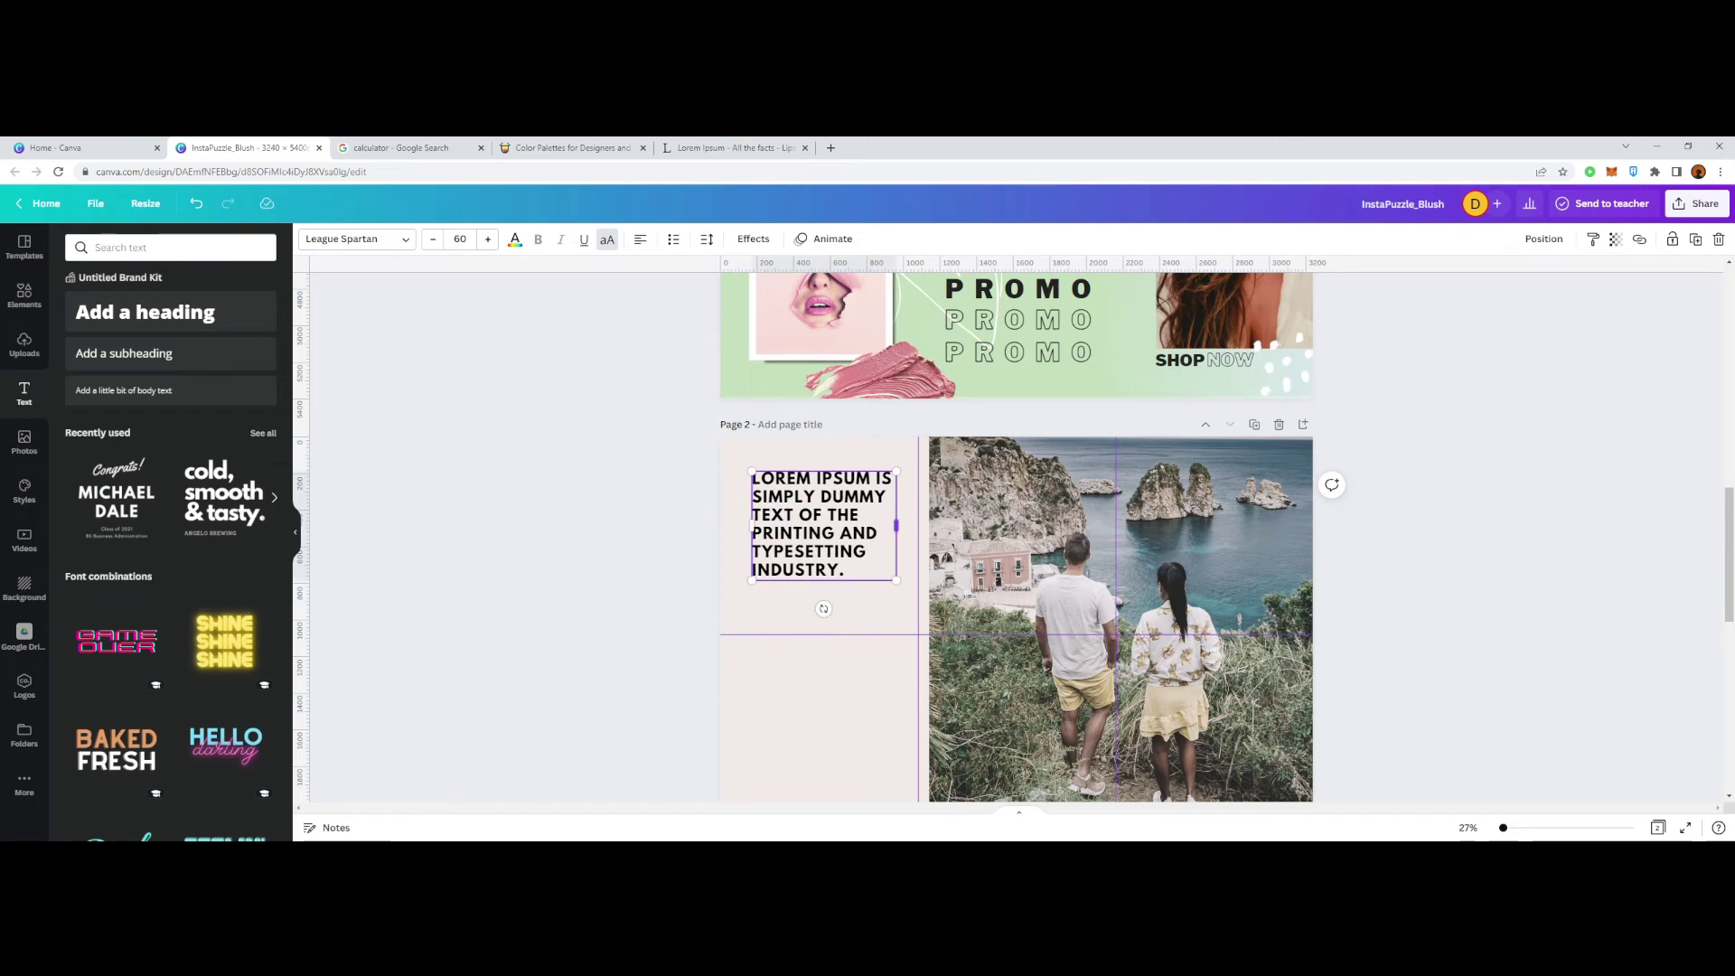
left_click_drag(896, 526, 898, 526)
left_click_drag(897, 580, 815, 522)
Step: Shorten the heading to "LOREM IPSUM IS SIMPLY DUMMY TEXT OF THE PRINTING." and underline it
left_click(825, 559)
key("BackSpace")
left_click(651, 542)
left_click(813, 521)
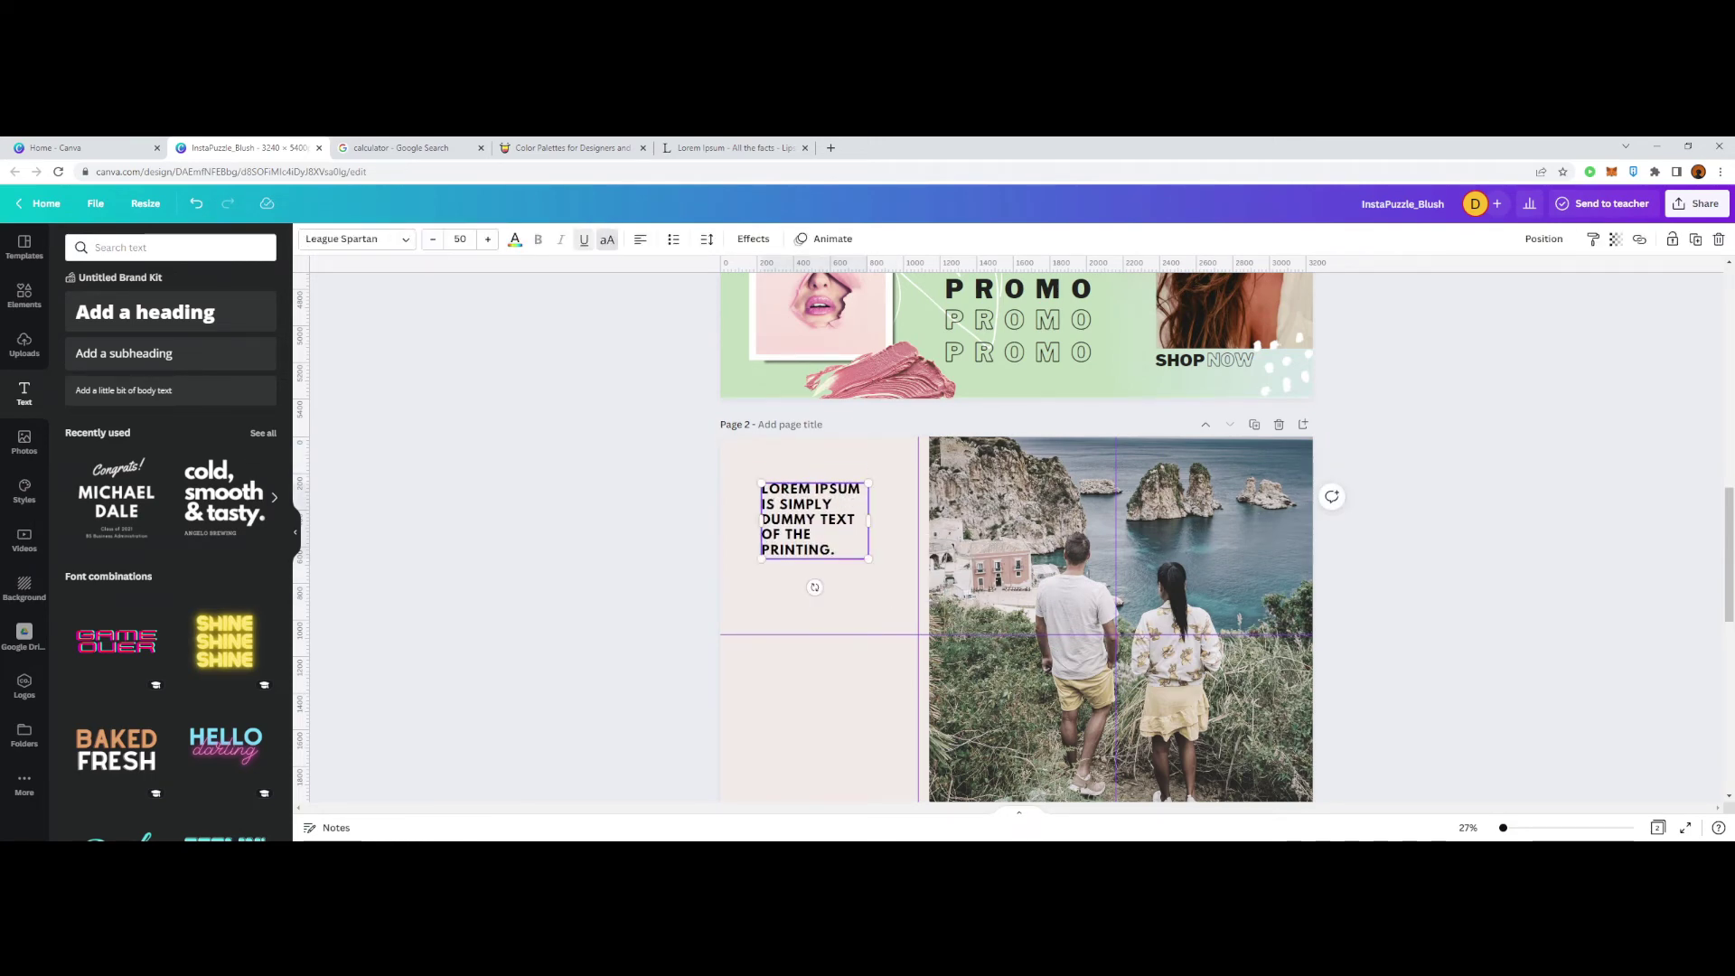
left_click(584, 240)
left_click(615, 506)
Step: Insert the "Congrats!" text combination below the heading and delete its script and name lines, keeping only the small body text
left_click(117, 497)
scroll(813, 588, "down", 3)
left_click(821, 561)
left_click_drag(1017, 706, 818, 392)
left_click(818, 430)
left_click(1719, 240)
left_click(817, 463)
left_click(1719, 240)
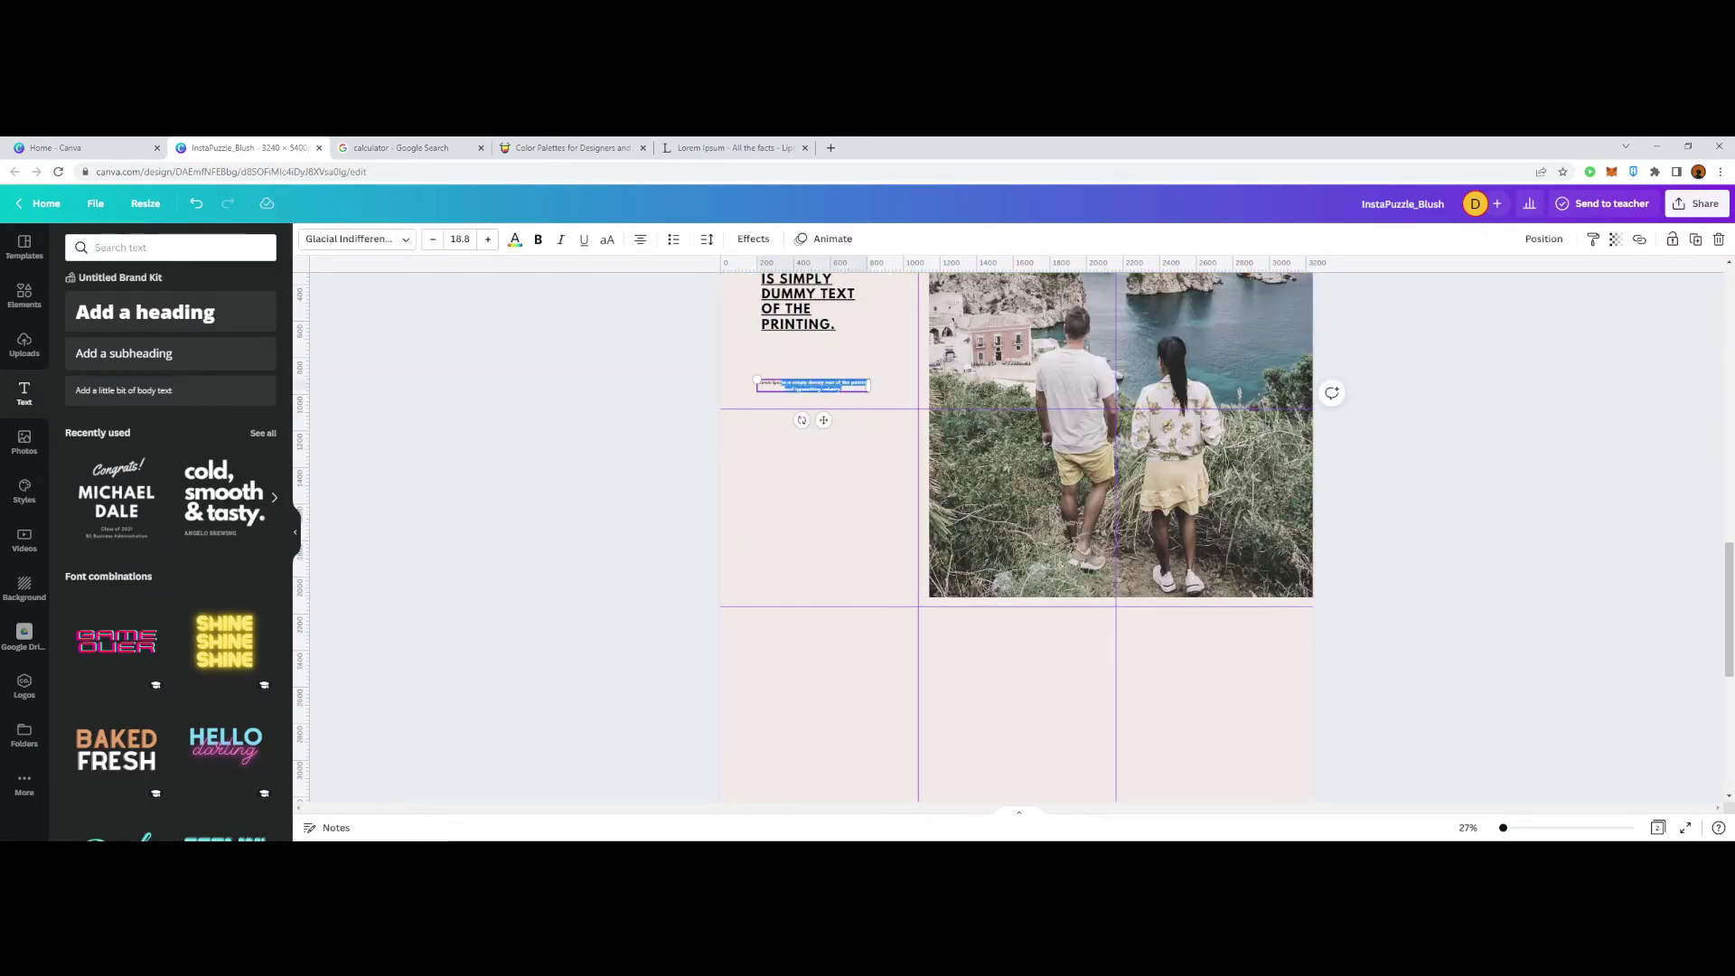
Step: Enlarge the small Lorem Ipsum caption to size 29.7 and position it beneath the underlined heading
left_click(488, 239)
left_click(488, 239)
left_click(488, 239)
left_click(488, 239)
left_click(488, 239)
left_click(814, 497)
scroll(813, 497, "up", 3)
left_click_drag(813, 611, 815, 595)
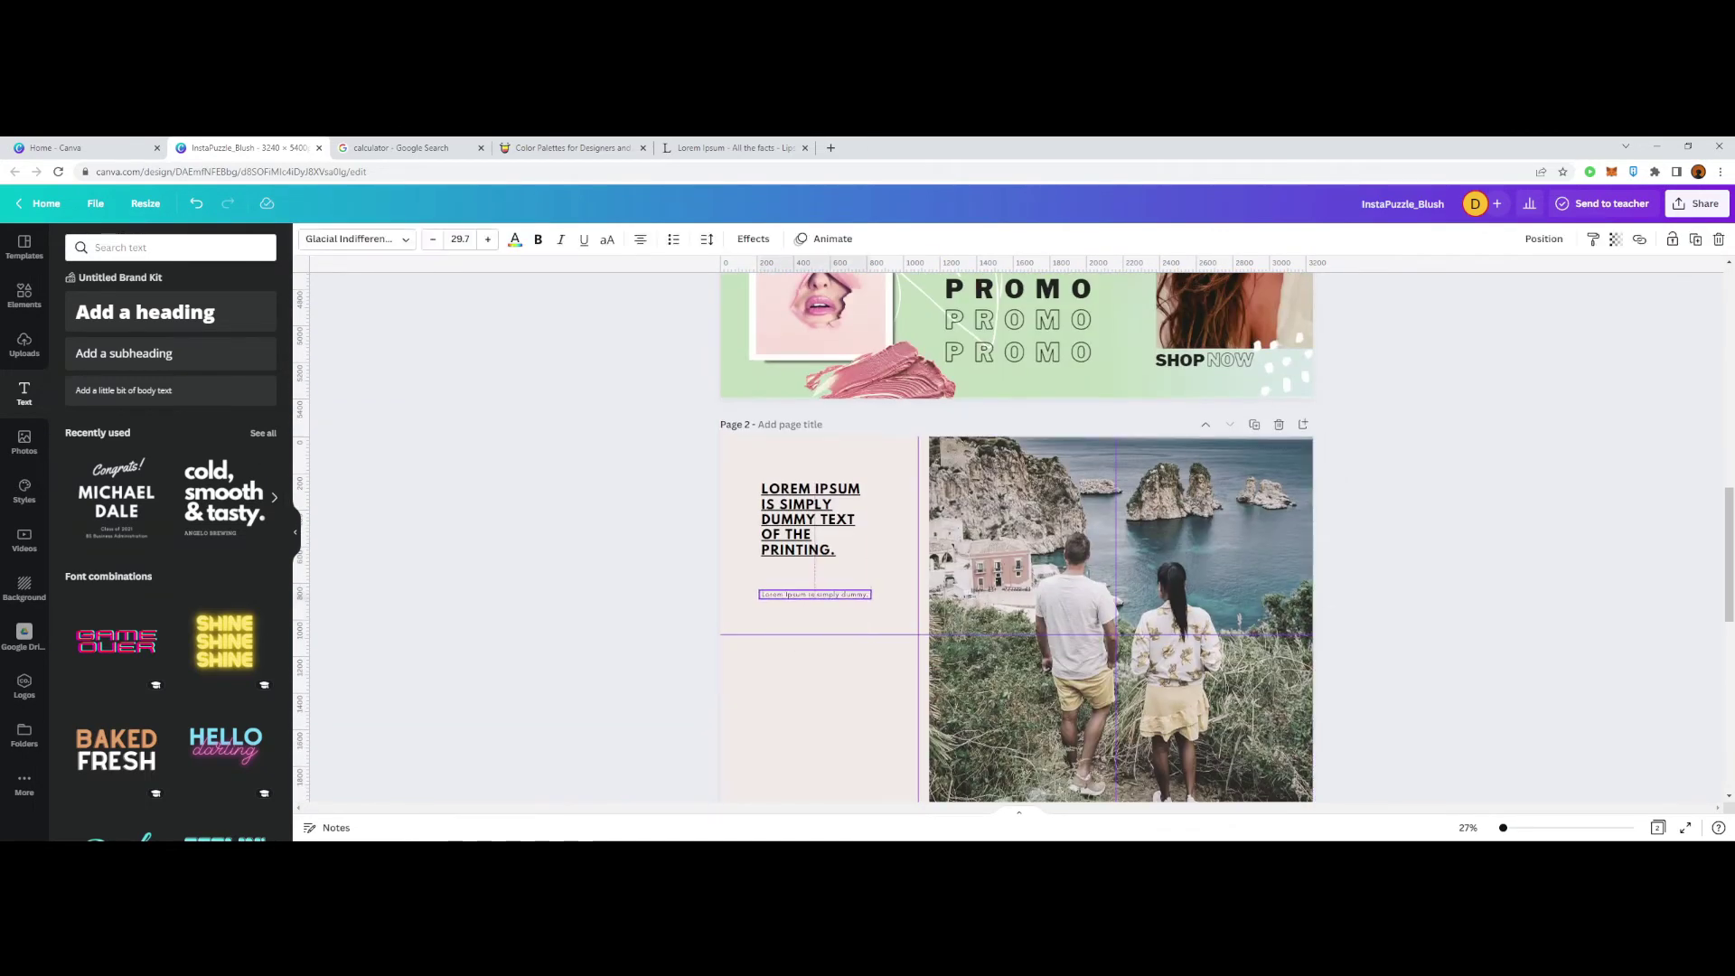
Step: Shorten the caption to "Lorem Ipsum is simply." and left-align it with the heading
type(".")
left_click(818, 714)
scroll(818, 633, "down", 5)
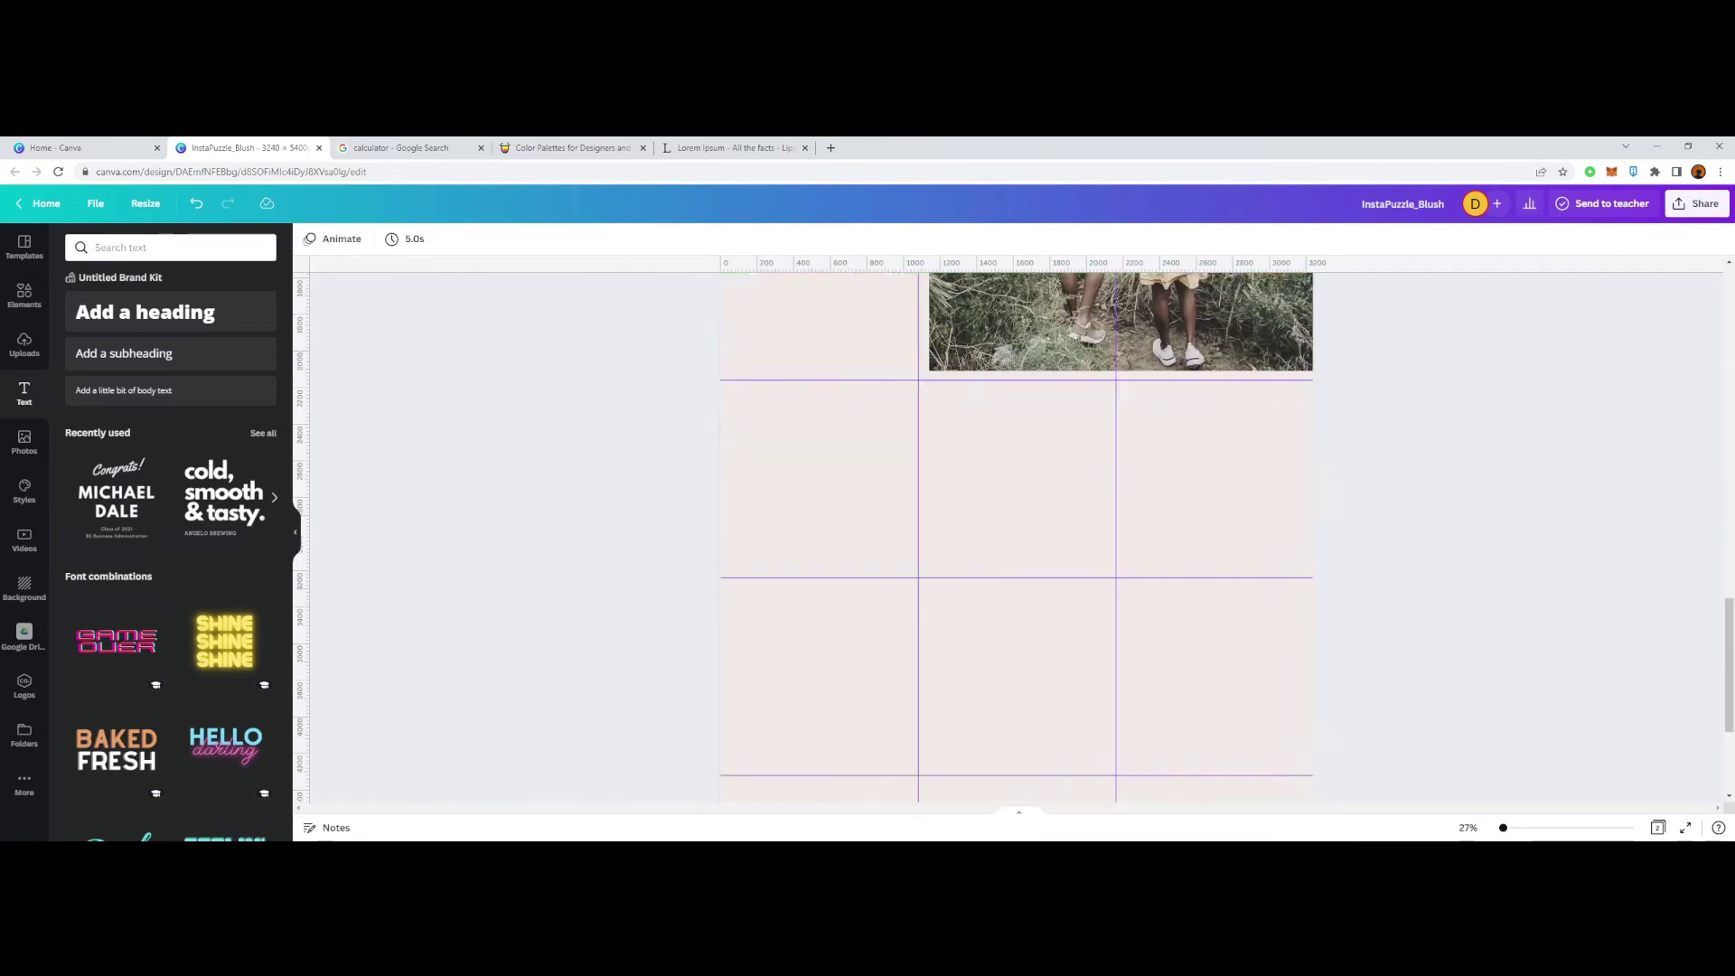
scroll(818, 633, "up", 5)
left_click(816, 599)
left_click(641, 240)
left_click(641, 240)
left_click_drag(816, 599, 817, 599)
left_click(818, 714)
Step: Search the stock photos for "girl beach hat" and insert the tall photo of a woman in a pink hat
scroll(818, 714, "down", 5)
scroll(818, 714, "down", 1)
left_click(25, 442)
scroll(171, 588, "down", 5)
scroll(171, 587, "down", 3)
triple_click(145, 248)
type("girl beach hat")
key("Return")
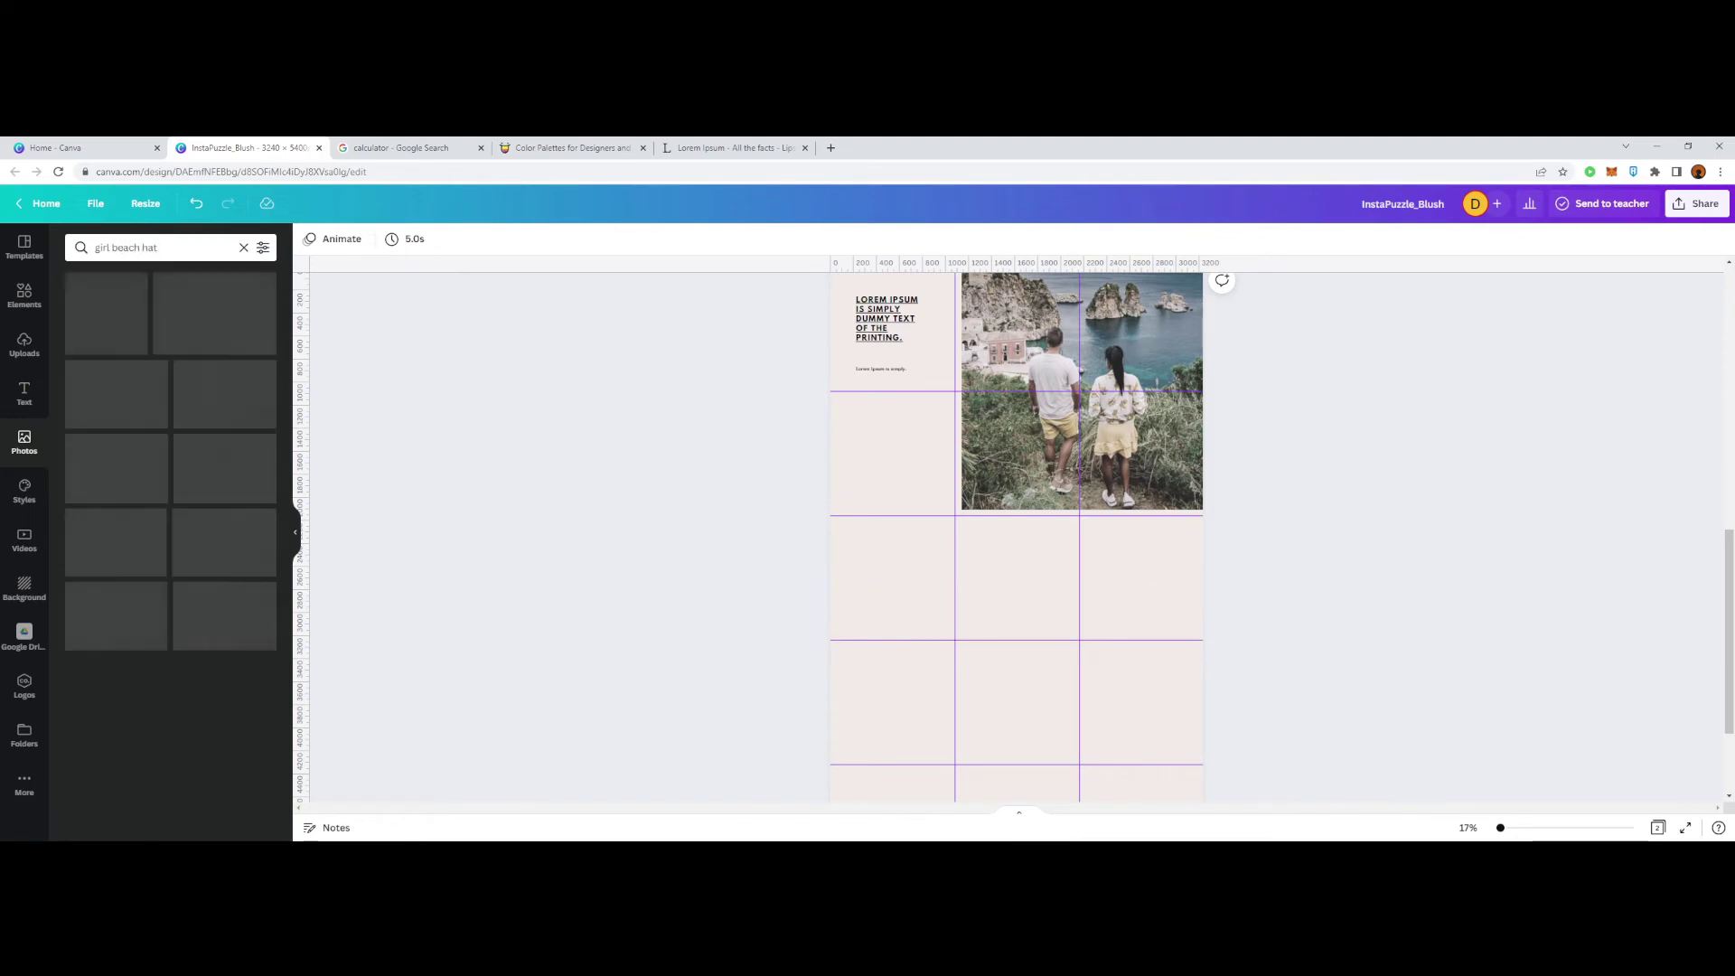
scroll(171, 588, "down", 8)
scroll(171, 587, "up", 1)
left_click(97, 511)
Step: Move the pink-hat beach photo beneath the text cell and crop its upper edge to just below the first horizontal guide
left_click_drag(864, 577, 942, 592)
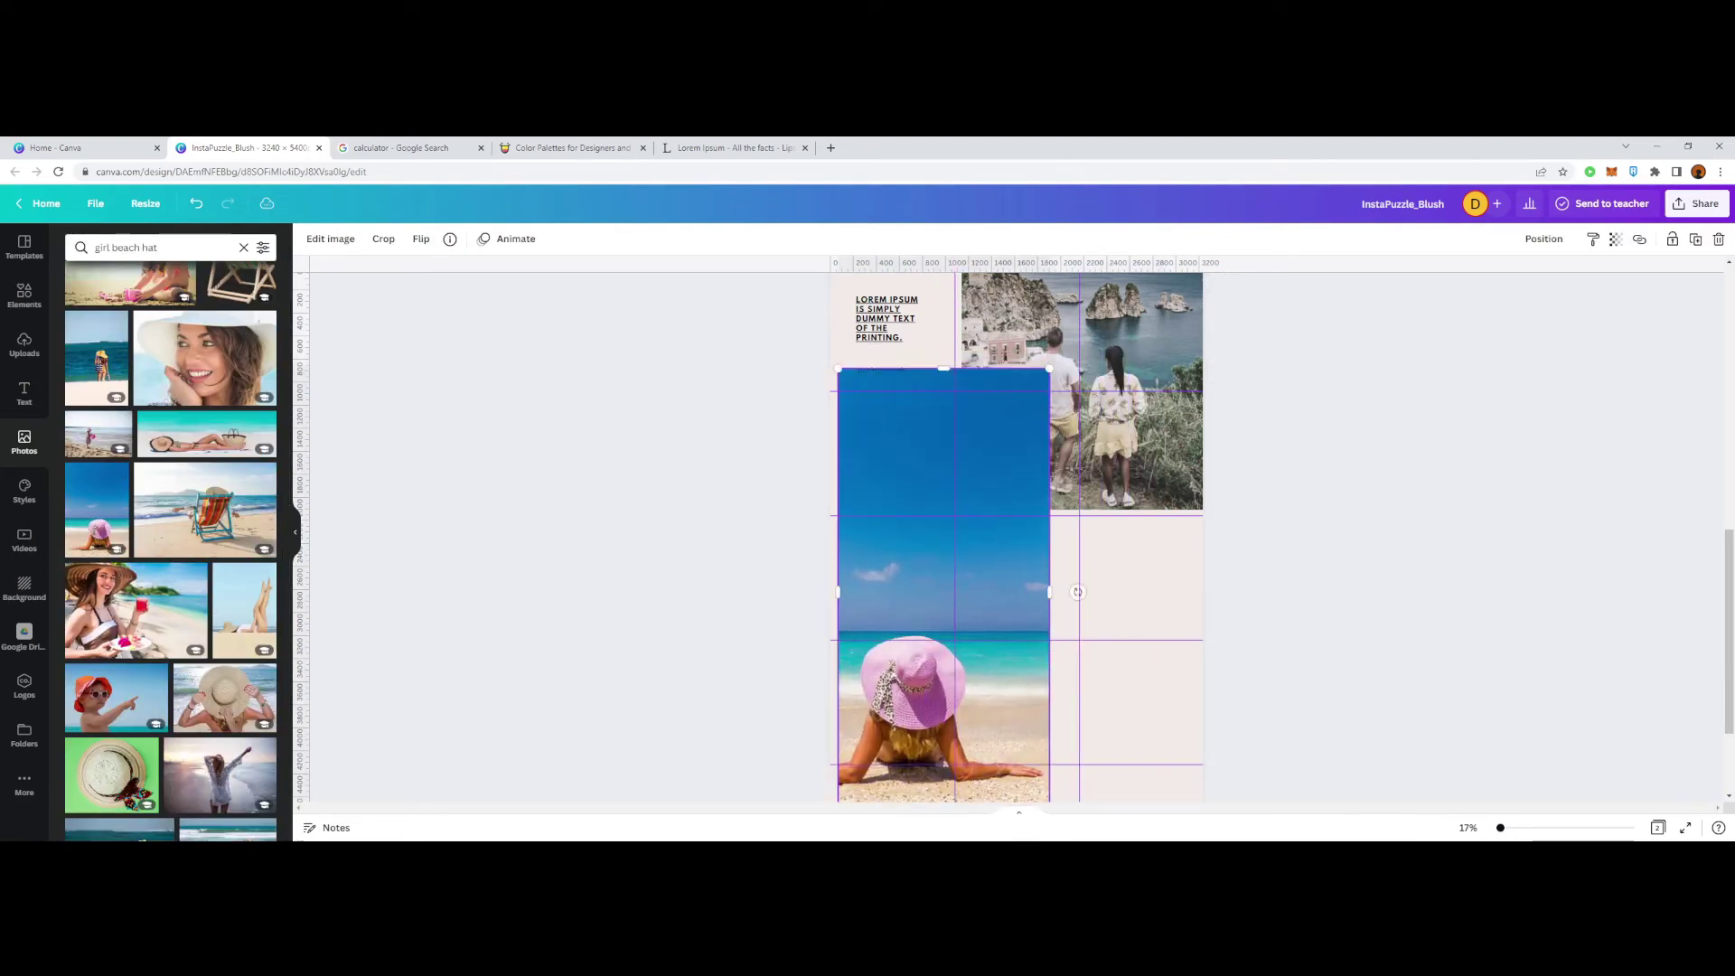
left_click_drag(943, 364, 943, 392)
scroll(943, 393, "up", 2)
scroll(943, 470, "up", 3)
left_click_drag(858, 468, 858, 481)
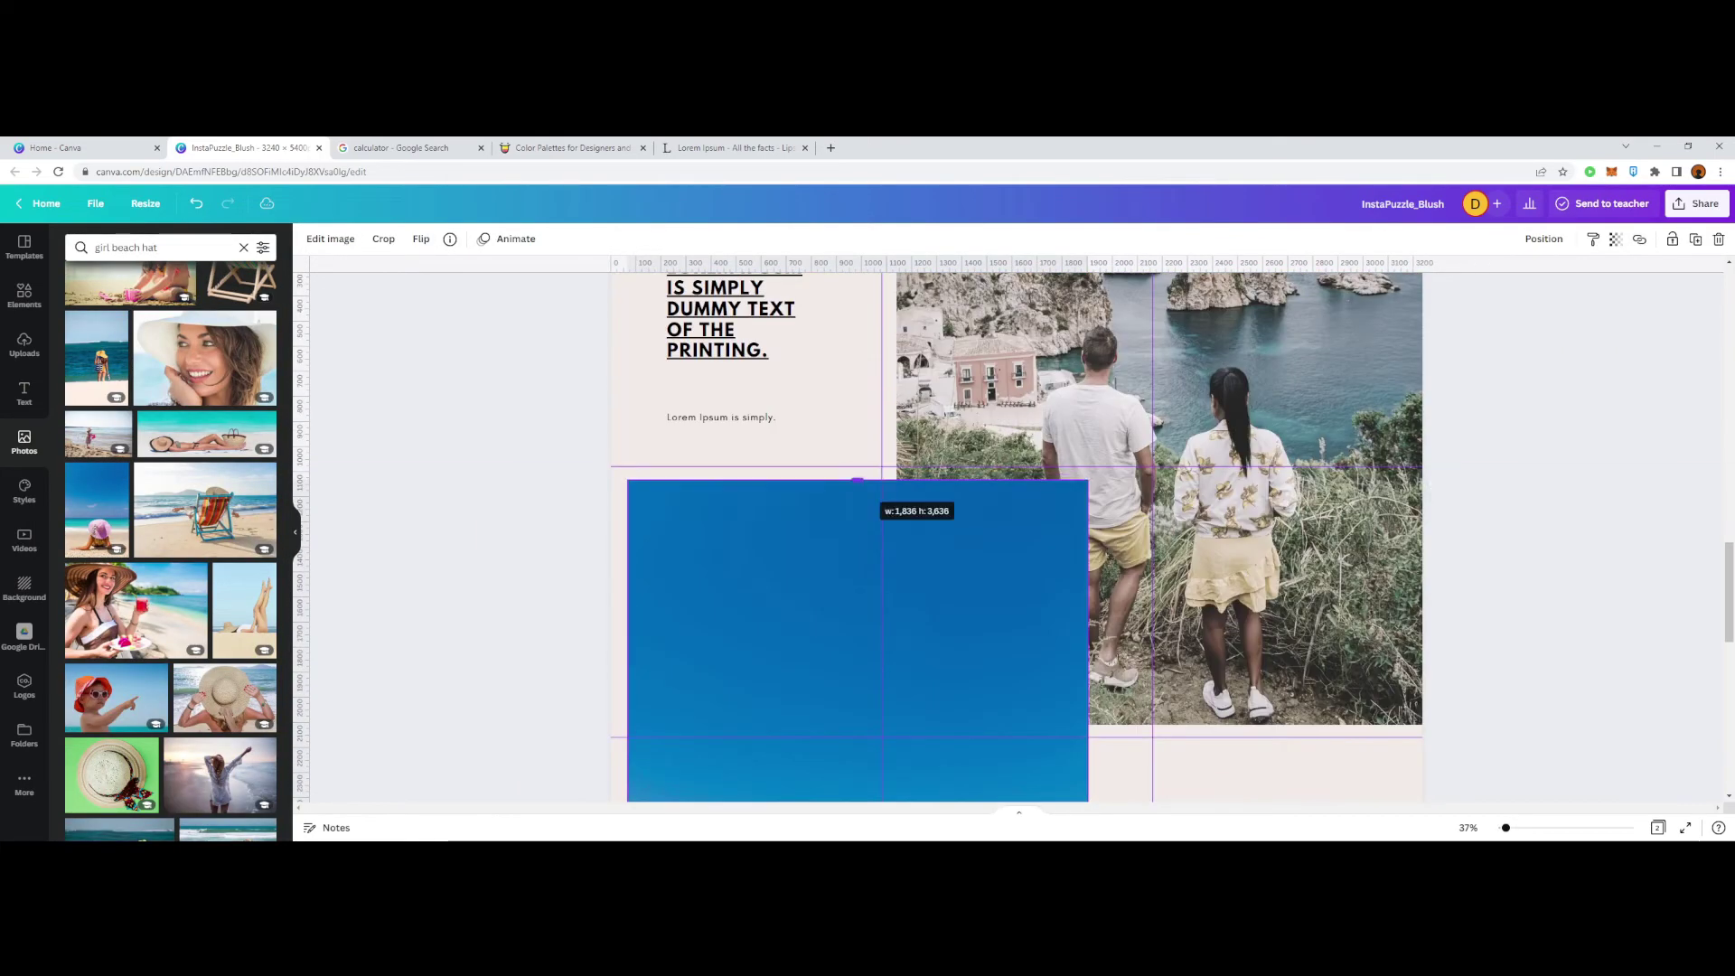
scroll(858, 481, "down", 5)
Step: Crop the sides of the pink-hat beach photo so it fits within the left grid column
left_click_drag(1088, 484, 872, 494)
left_click_drag(628, 483, 622, 481)
scroll(723, 479, "up", 5)
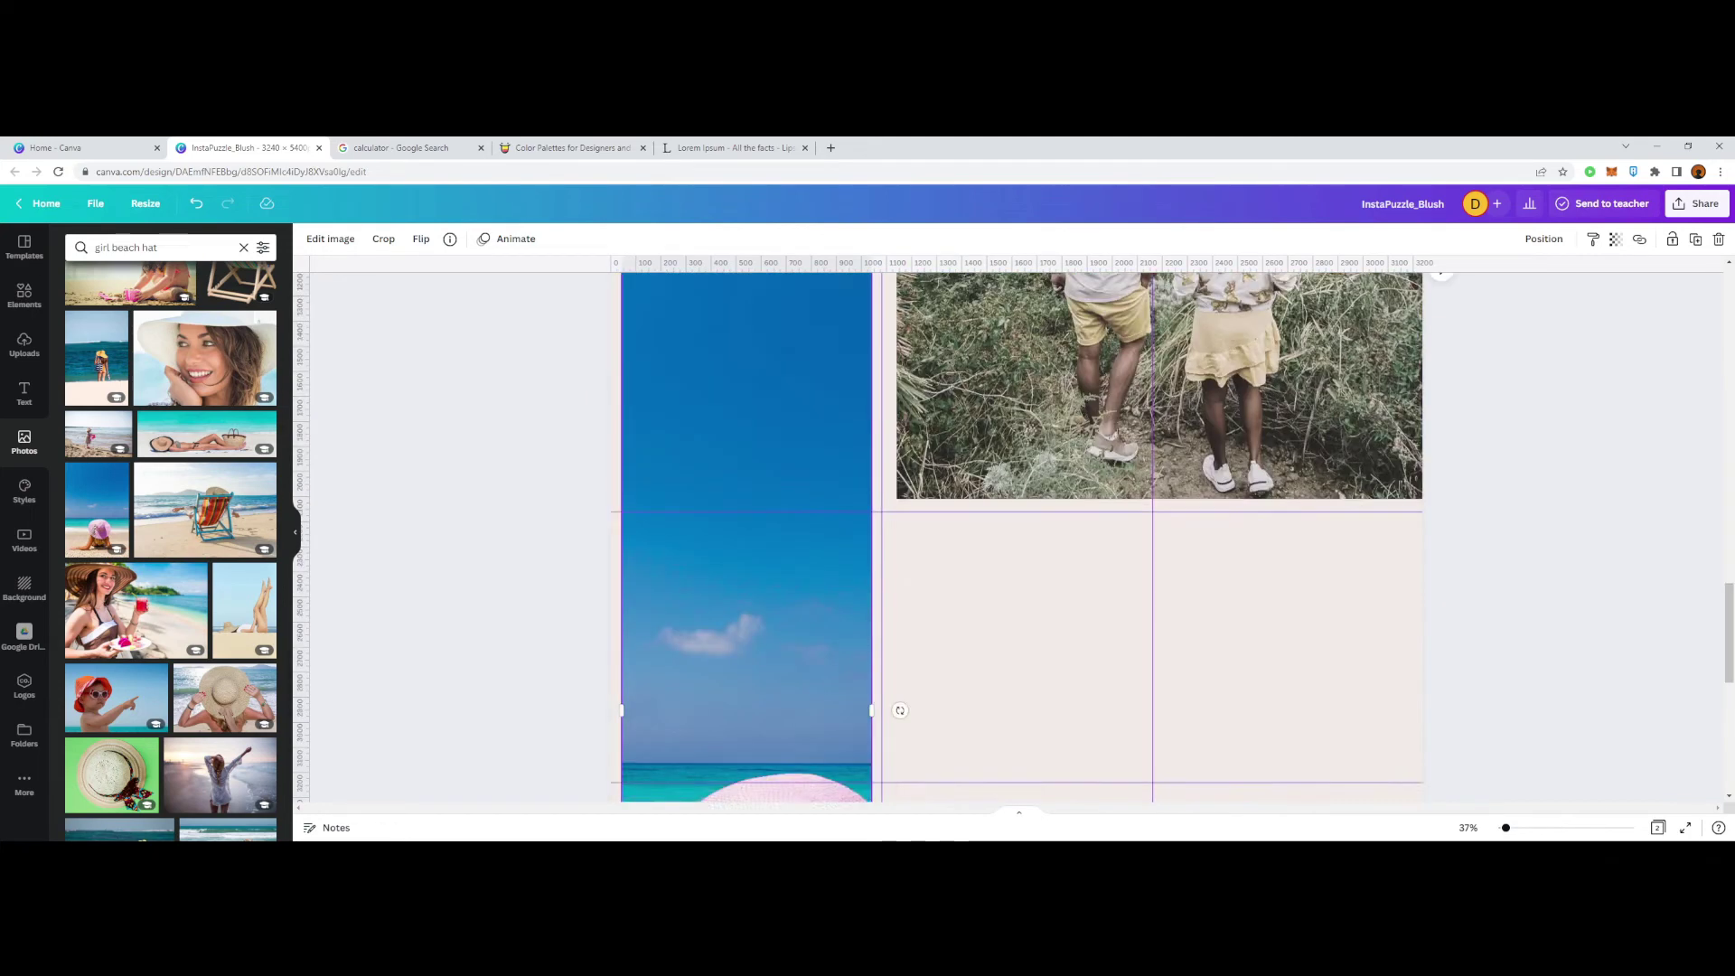
Step: Fine-tune the facing edges of the beach and couple photos to even their gaps around the vertical guide
left_click(958, 470)
left_click_drag(898, 460, 896, 459)
left_click(814, 592)
left_click_drag(872, 594, 870, 594)
left_click(958, 489)
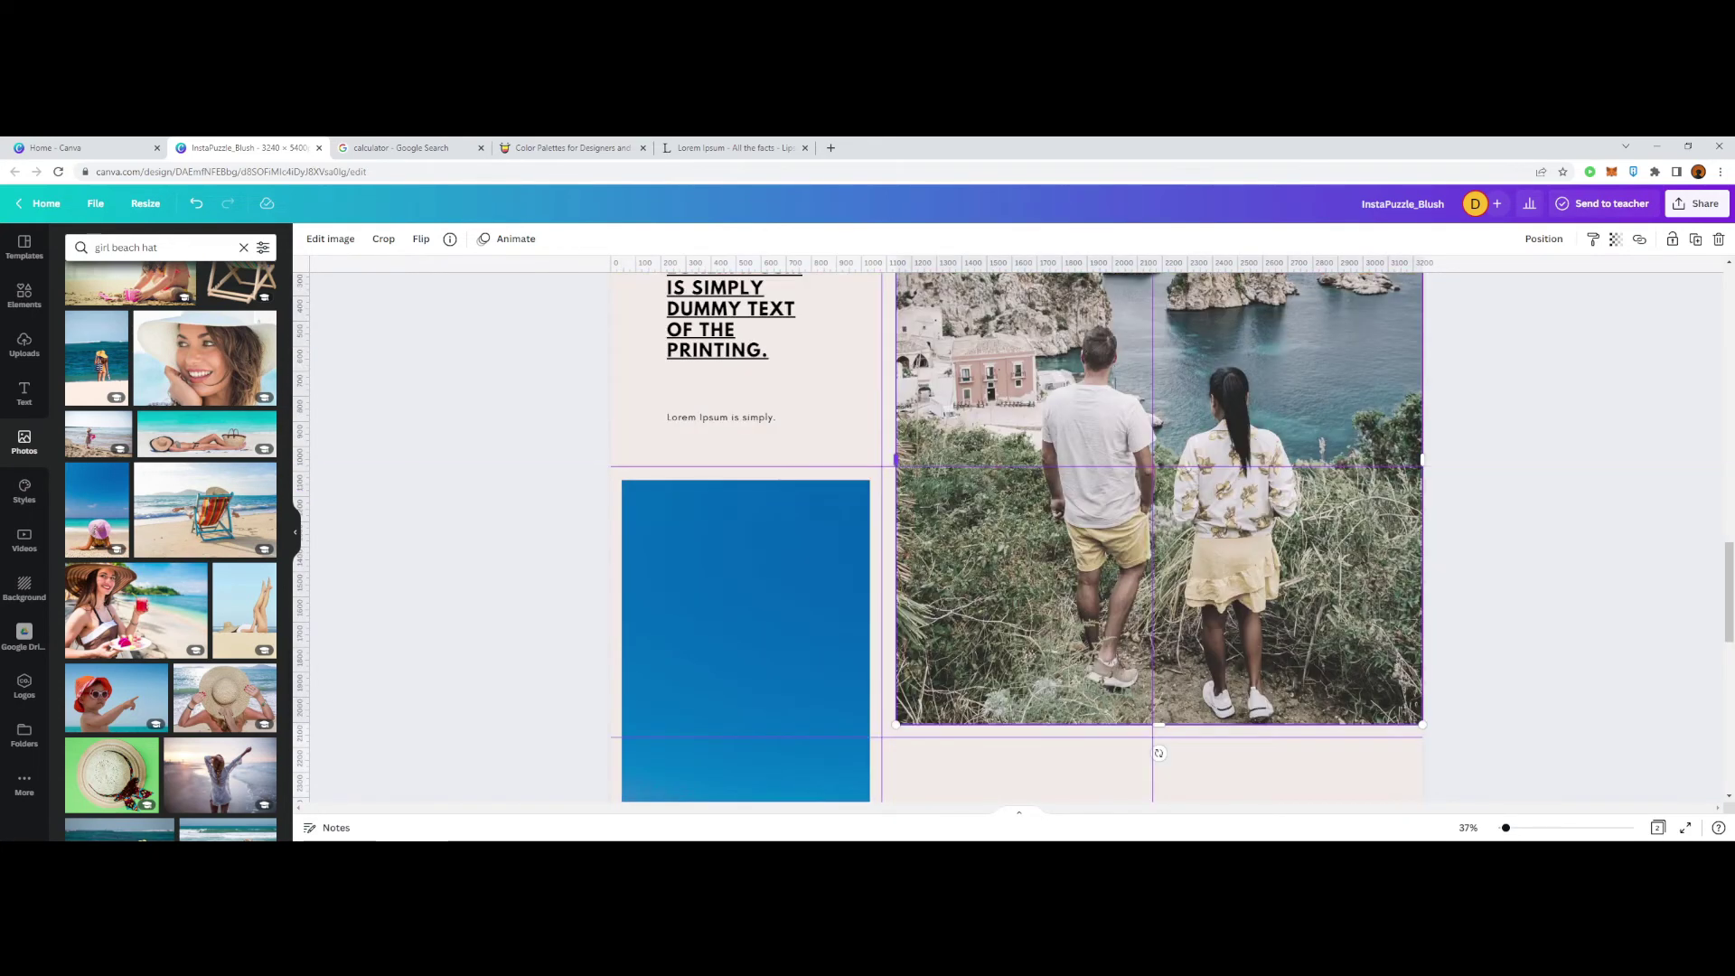
left_click_drag(896, 460, 894, 459)
left_click(542, 506)
Step: Crop the beach photo's lower edge to just above the third horizontal guide so it spans the second and third rows
scroll(768, 542, "down", 7)
left_click(769, 542)
scroll(768, 542, "down", 2)
left_click_drag(892, 611, 892, 477)
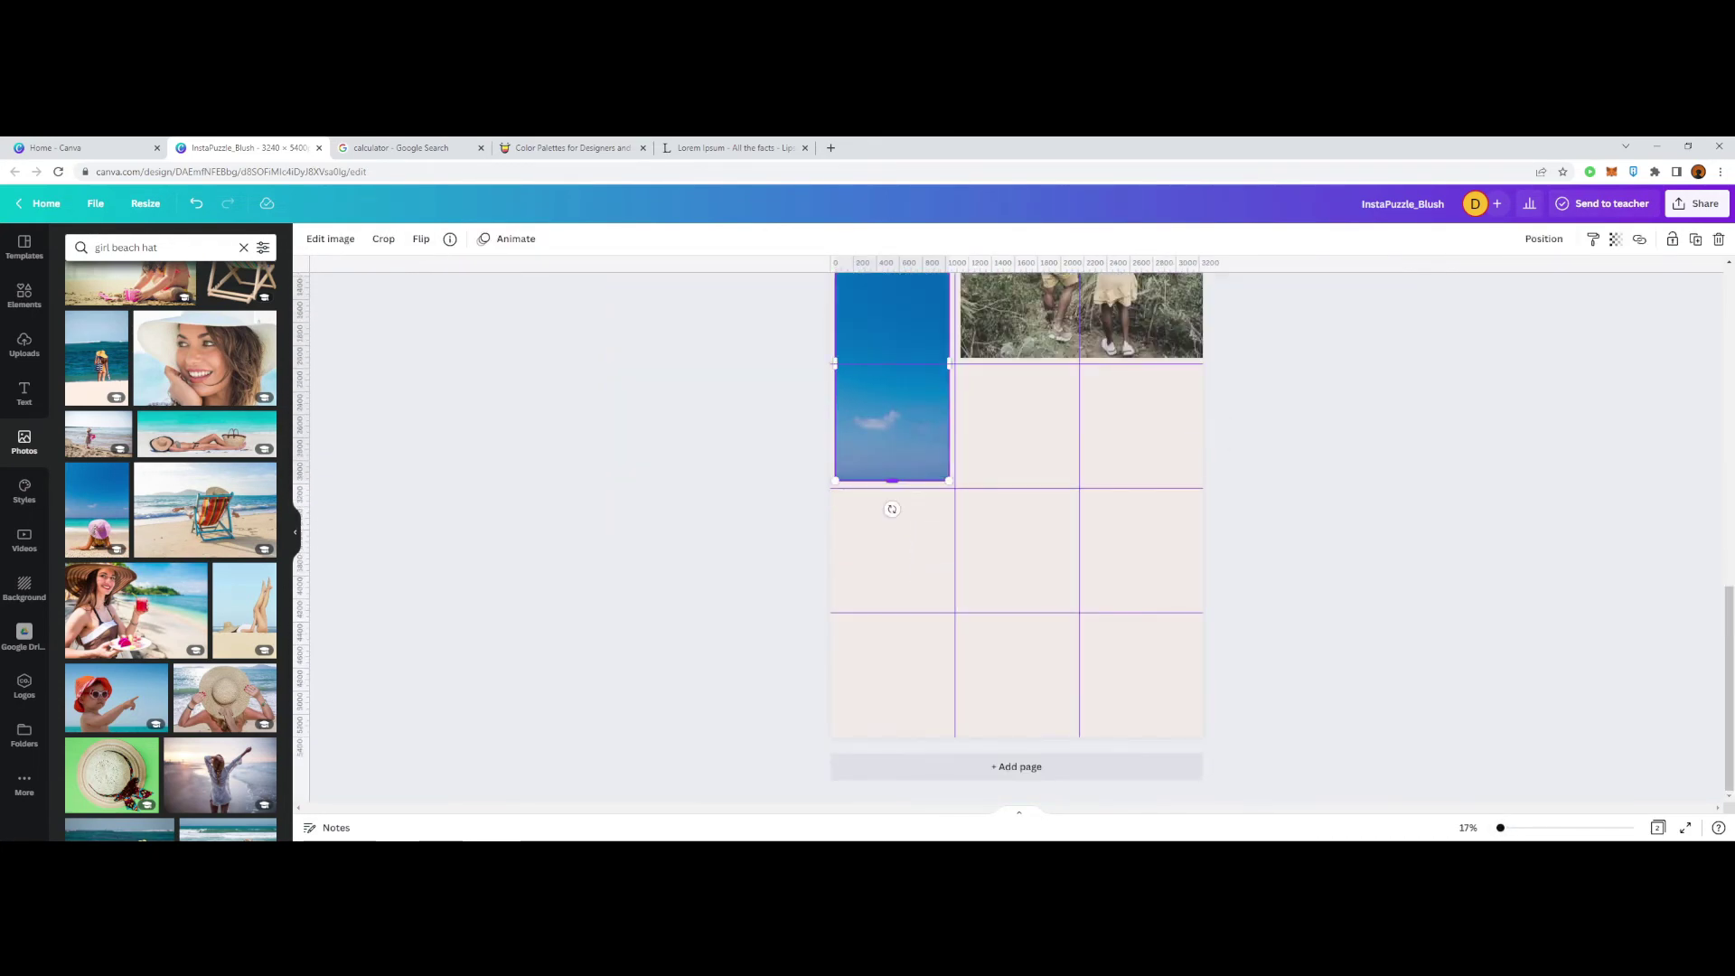
Step: Reposition the pink-hat beach photo inside its crop so the woman and her hat fill the lower part of the frame
scroll(892, 425, "up", 5)
left_click_drag(730, 450, 731, 451)
scroll(730, 460, "up", 5)
left_click_drag(600, 495, 600, 494)
scroll(768, 542, "down", 3)
double_click(841, 560)
left_click_drag(840, 587, 815, 406)
key("Return")
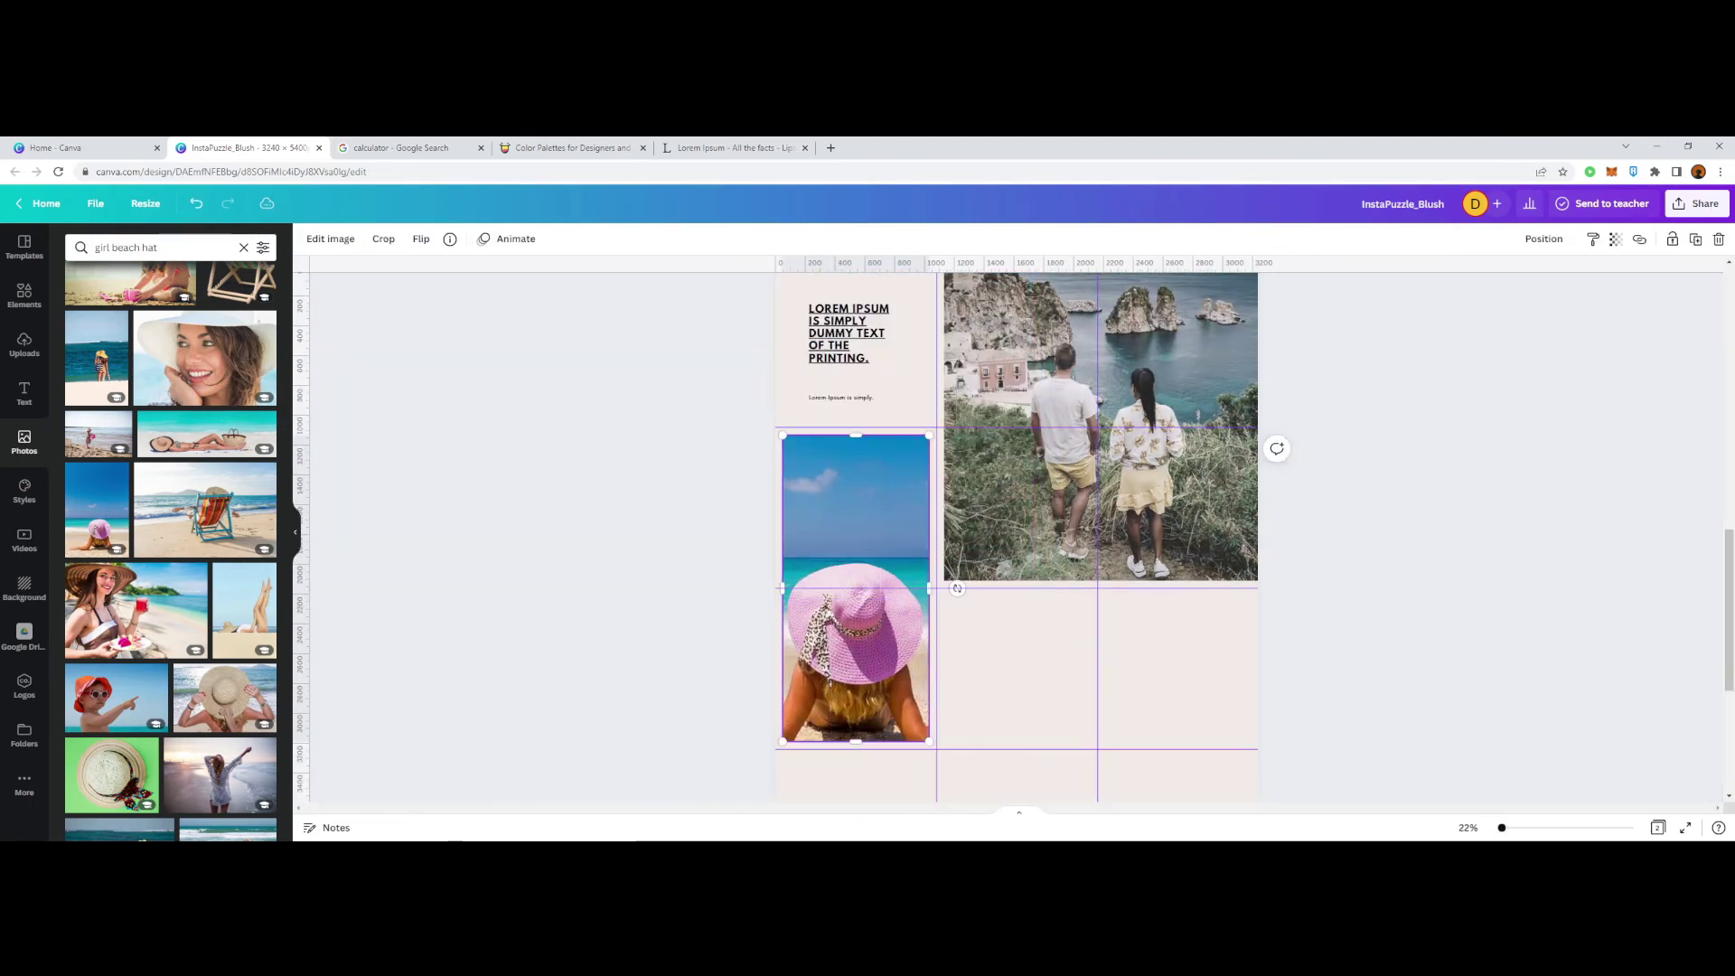
Step: Try the Street filter on the whole pink-hat beach photo and undo it
left_click(330, 240)
scroll(172, 533, "down", 14)
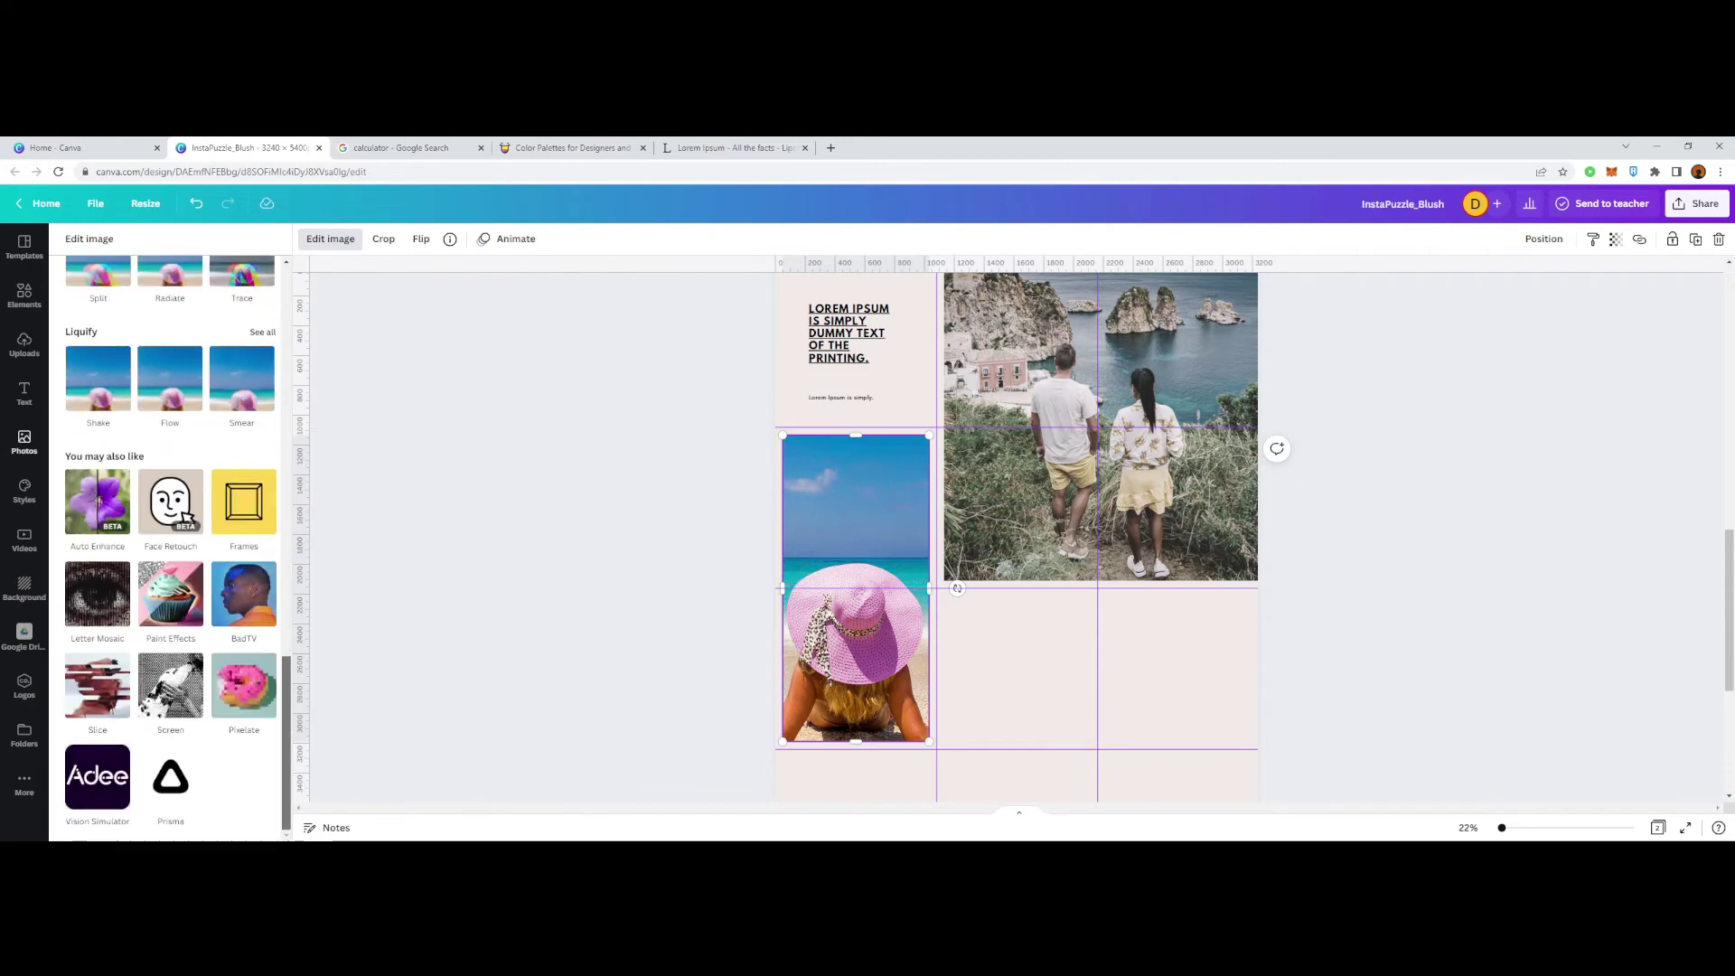
scroll(172, 533, "up", 13)
scroll(171, 533, "up", 1)
left_click(263, 656)
scroll(172, 633, "down", 1)
left_click(171, 775)
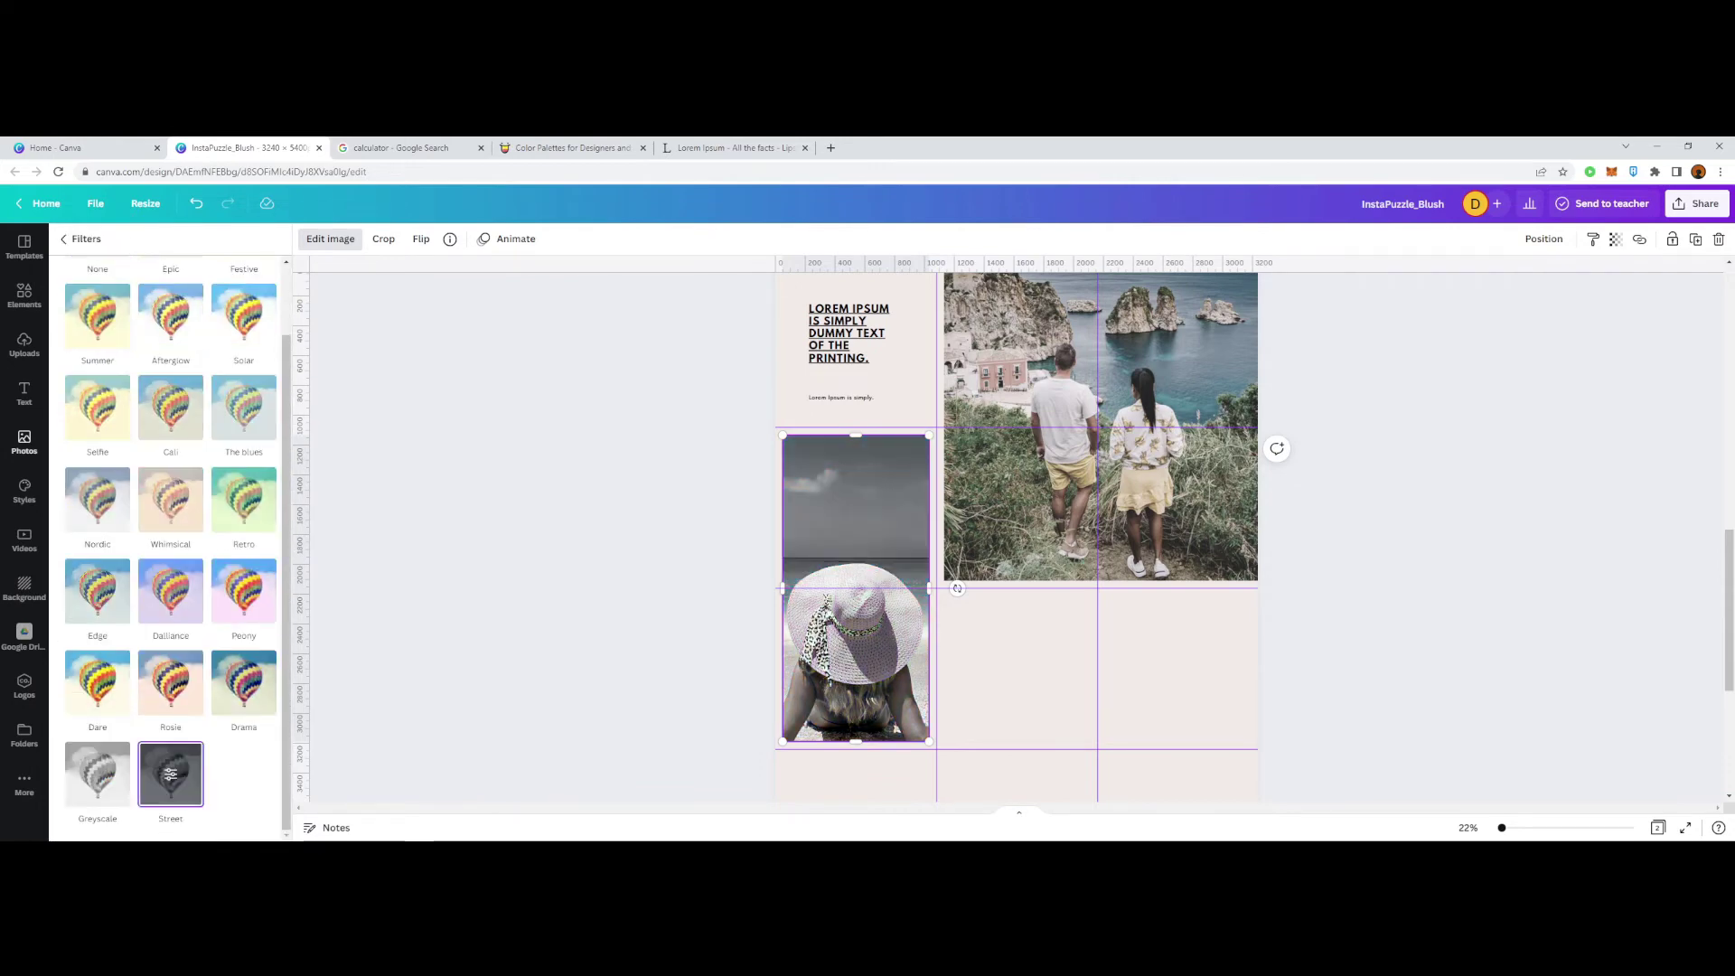
scroll(1017, 537, "down", 2)
scroll(1017, 524, "up", 1)
left_click(633, 533)
scroll(1017, 533, "down", 3)
scroll(1017, 534, "up", 3)
left_click(196, 204)
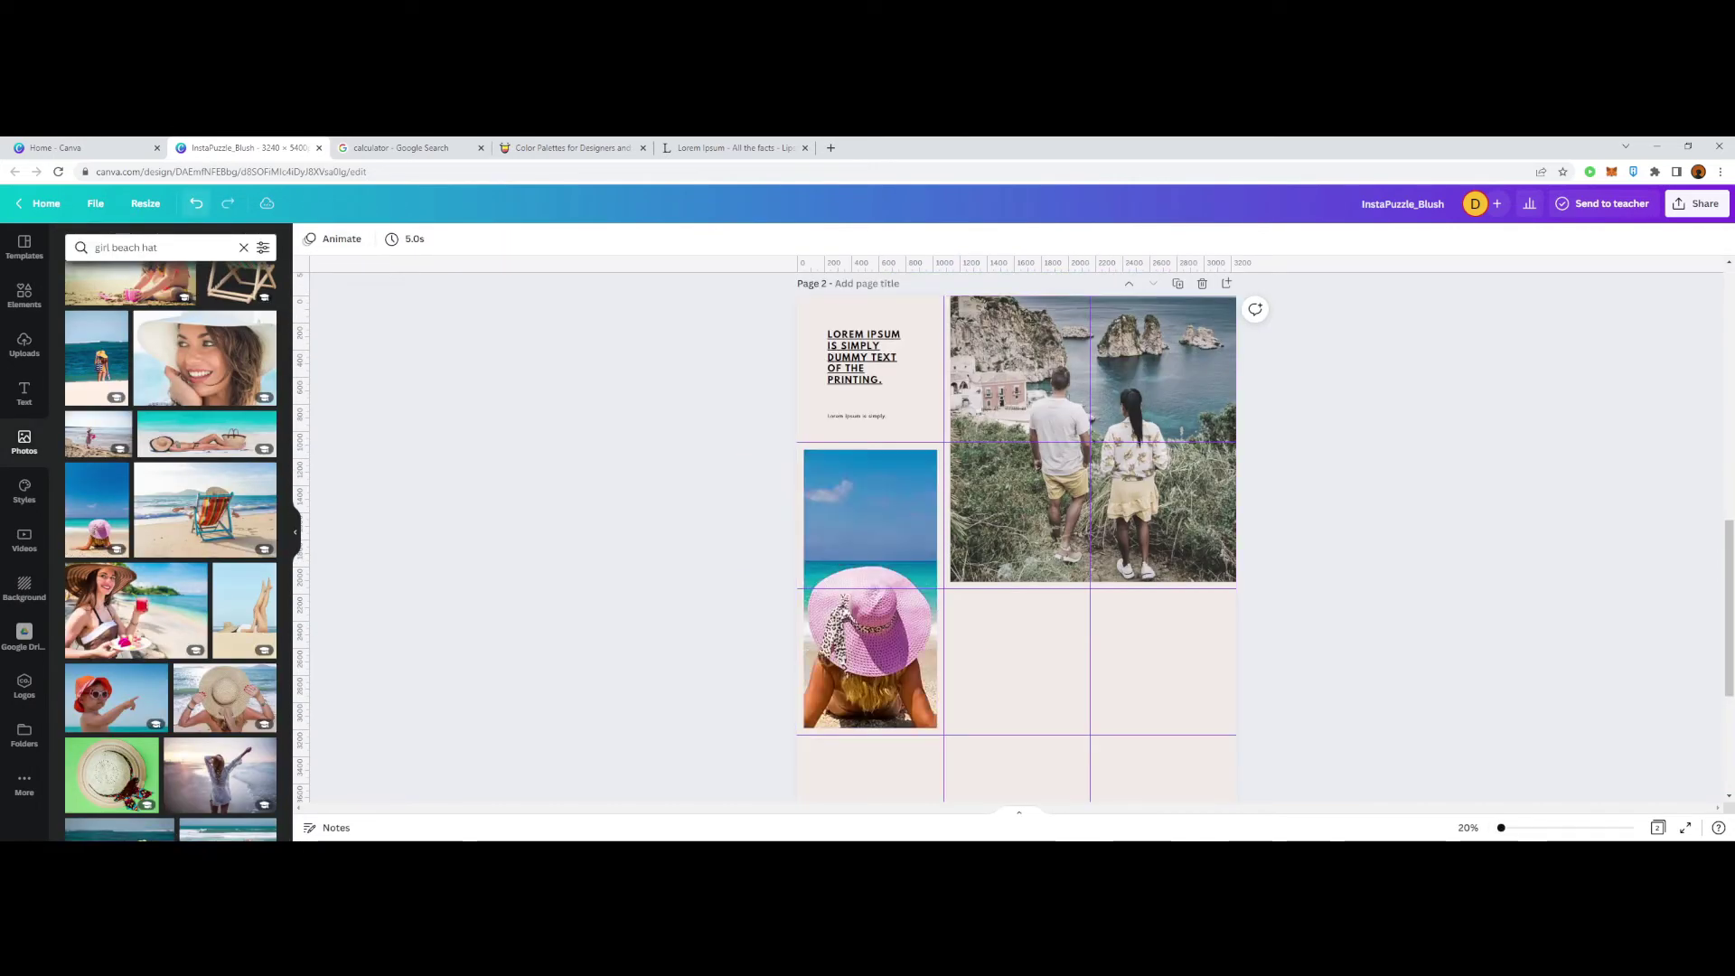
Step: Duplicate the pink-hat beach photo exactly over the original and crop the copy's upper edge down to the second horizontal guide
left_click(870, 588)
key("ctrl+d")
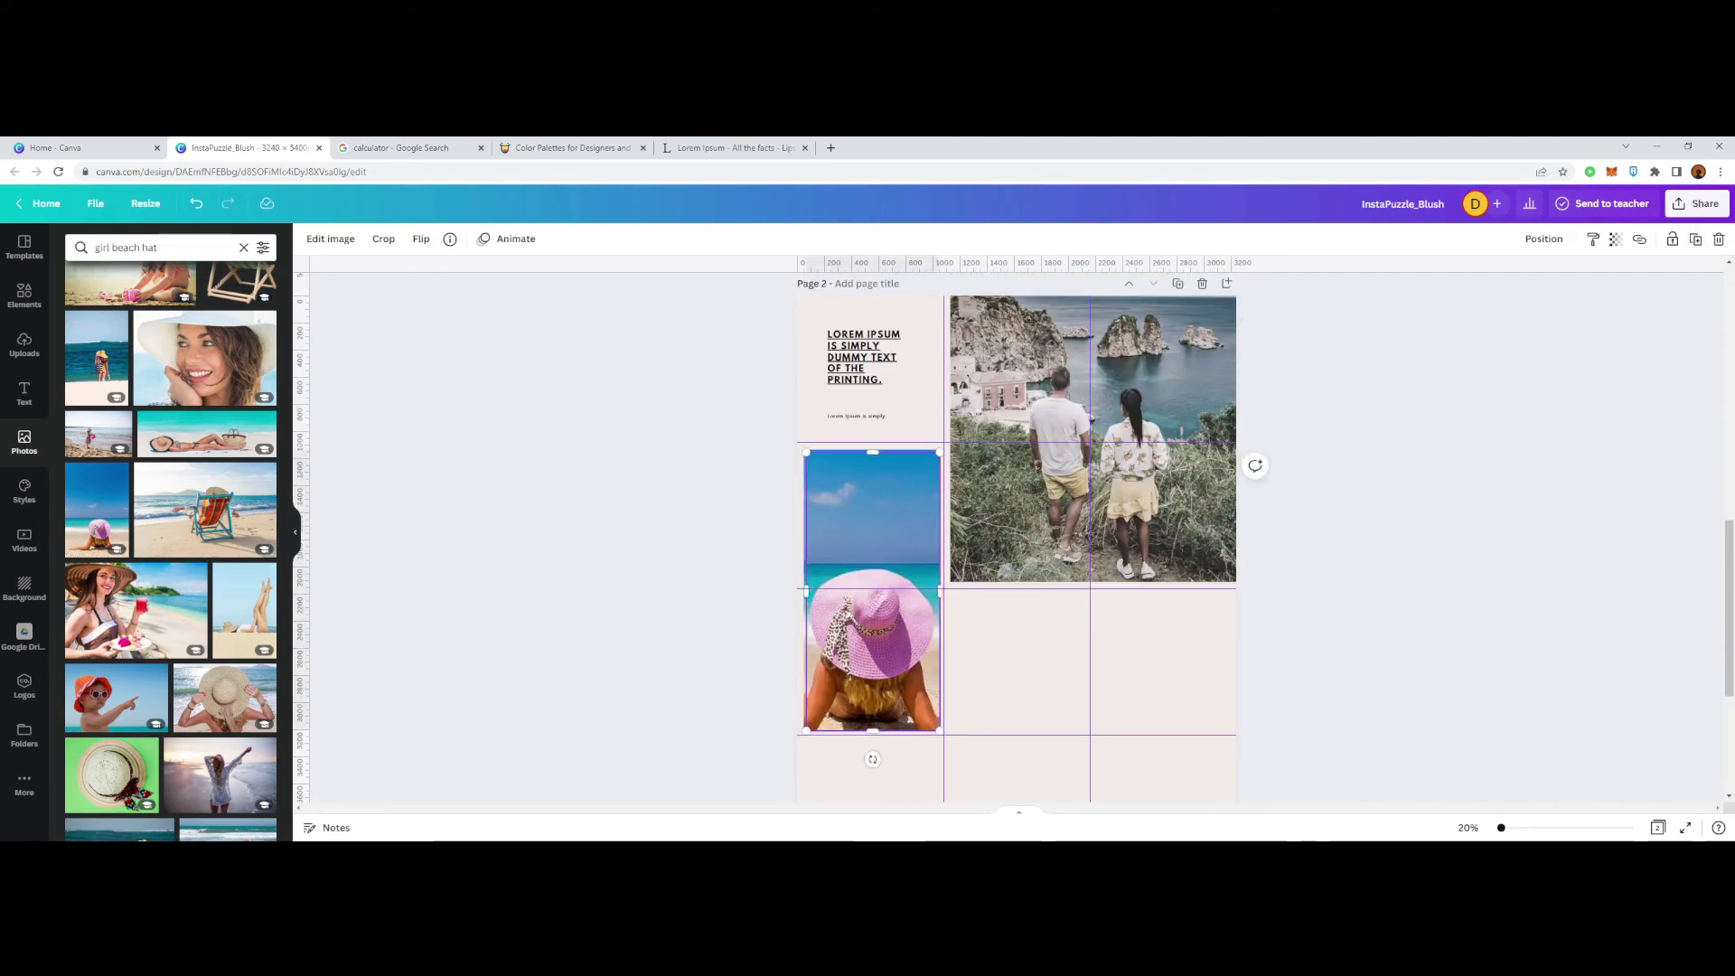
left_click_drag(873, 587, 870, 585)
left_click_drag(871, 449, 871, 589)
Step: Apply the Street filter to the cropped copy of the beach photo so only the lower half is black and white
left_click(330, 240)
left_click(263, 474)
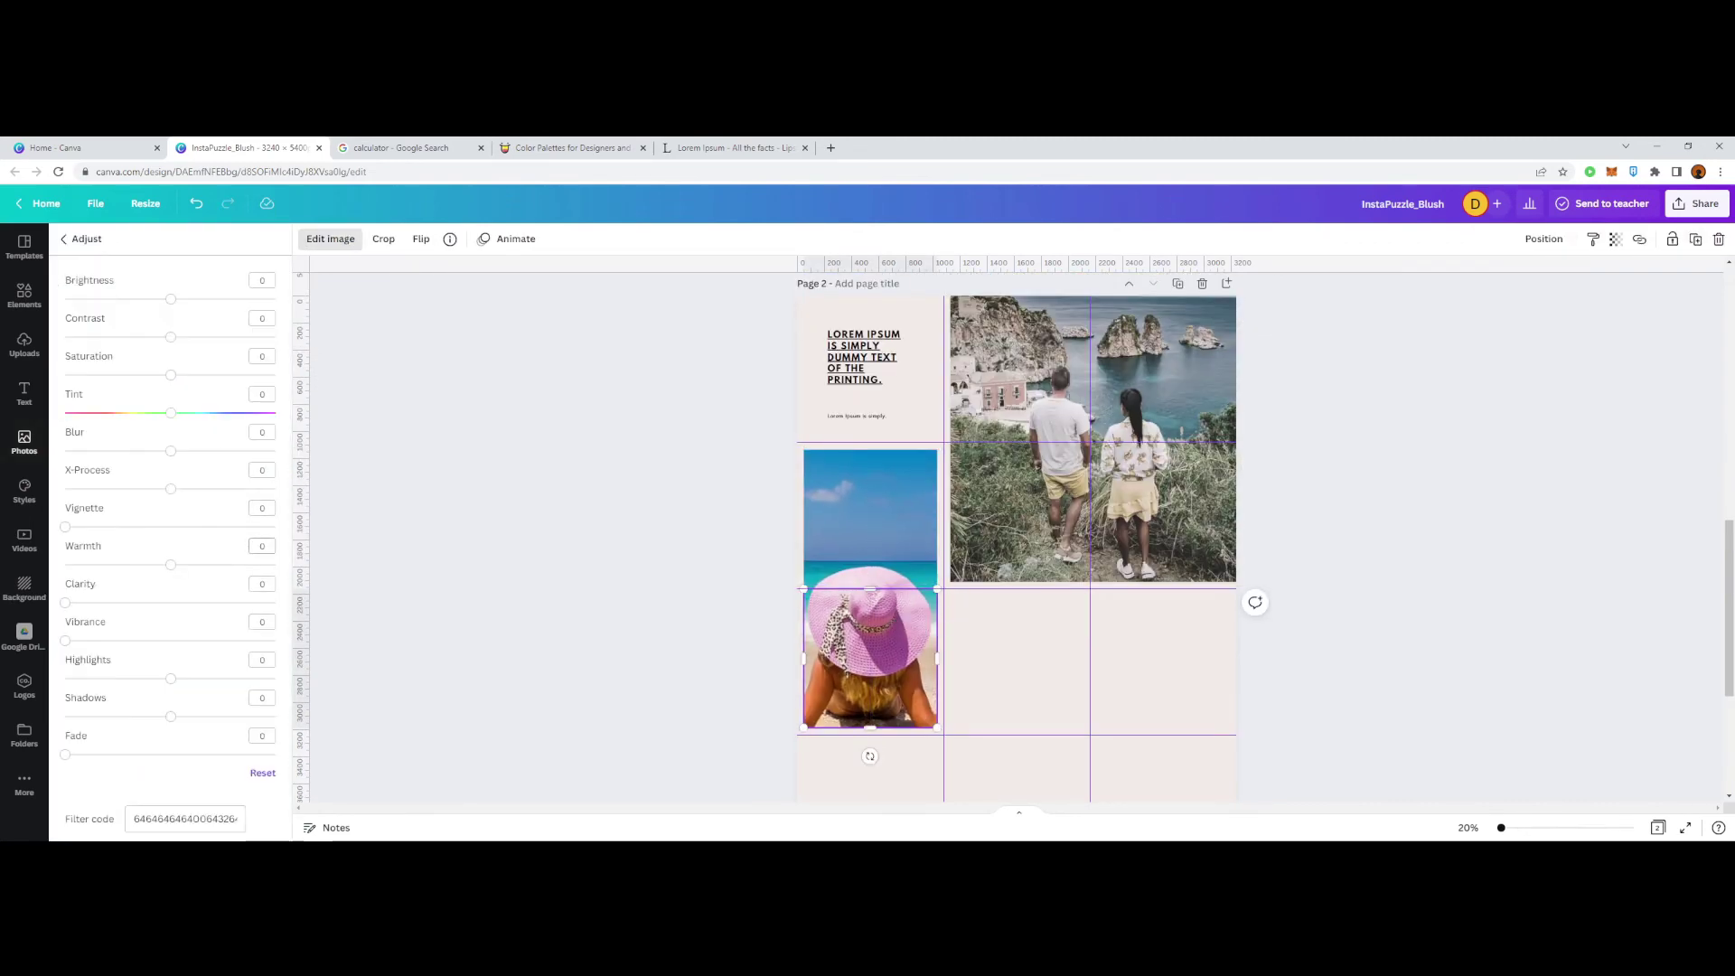
left_click(64, 239)
left_click(263, 656)
left_click(171, 775)
key("Escape")
key("ctrl+minus")
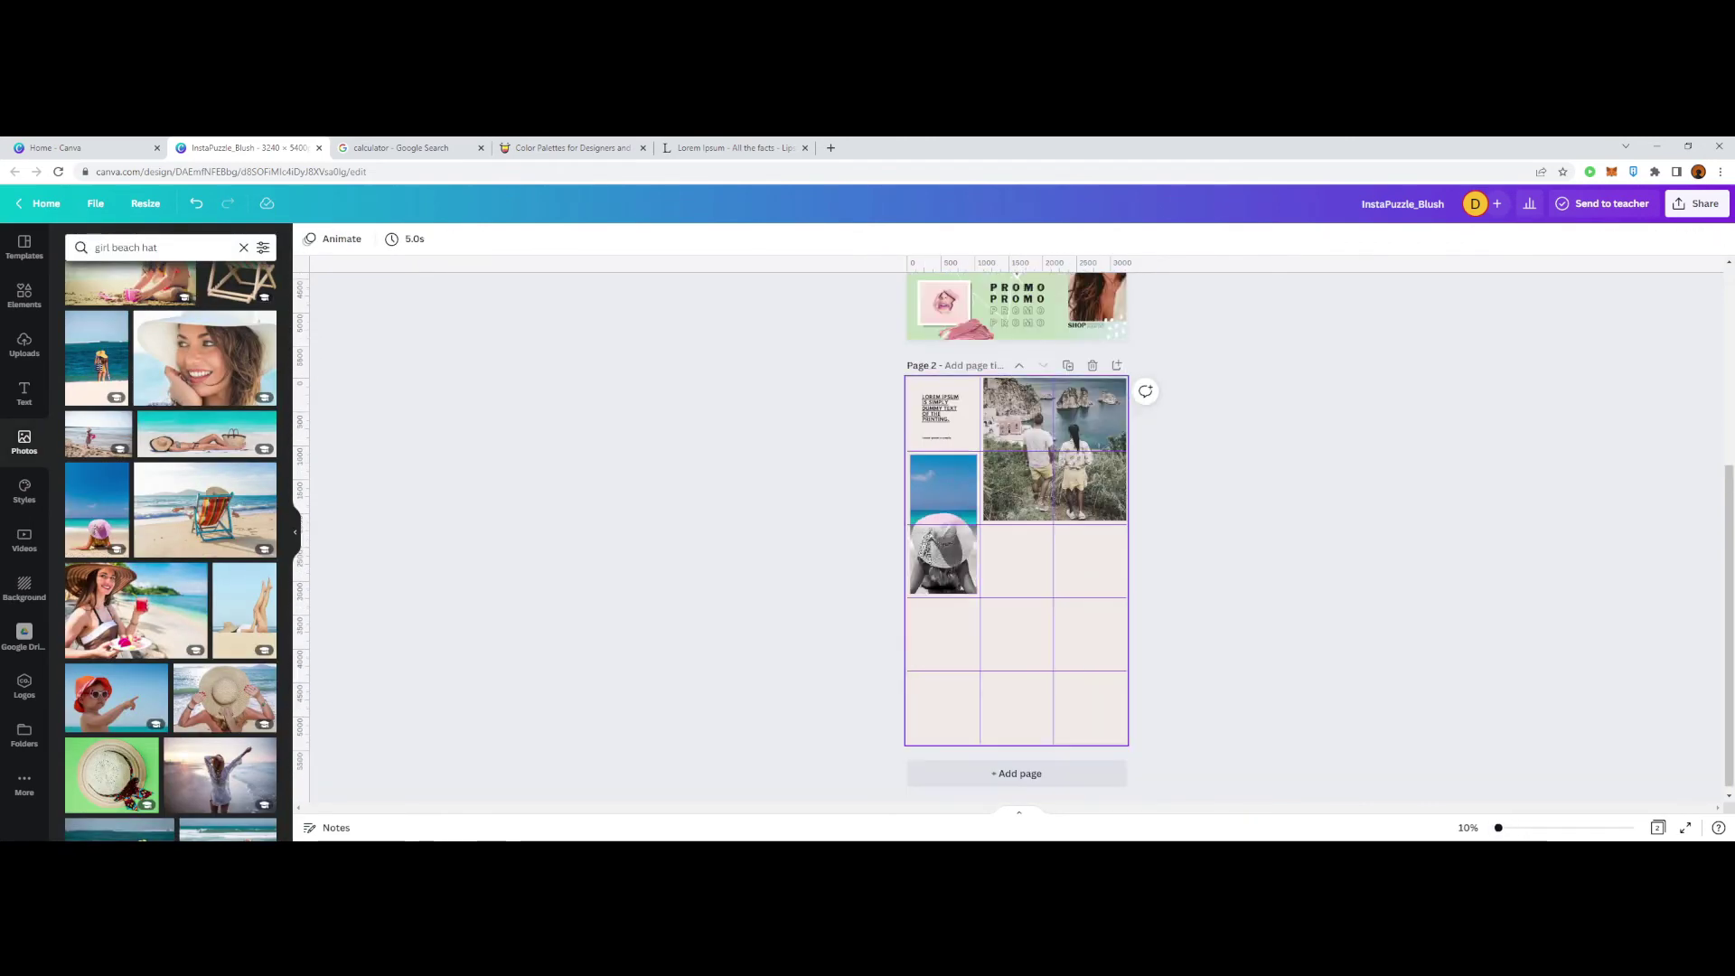
Step: Add the "cold, smooth & tasty." text combination over the lower-right corner of the couple photo
scroll(1022, 534, "up", 4)
left_click(24, 393)
left_click(115, 495)
scroll(1021, 597, "down", 3)
left_click_drag(1037, 596, 1202, 474)
Step: Make the "cold, smooth & tasty." text on the couple photo white and right-aligned
left_click(515, 239)
left_click(260, 310)
left_click(1161, 493)
left_click(260, 310)
left_click(1177, 454)
left_click(640, 239)
left_click(640, 240)
left_click(1346, 506)
left_click(1346, 507)
scroll(1346, 506, "up", 3)
scroll(1347, 506, "down", 6)
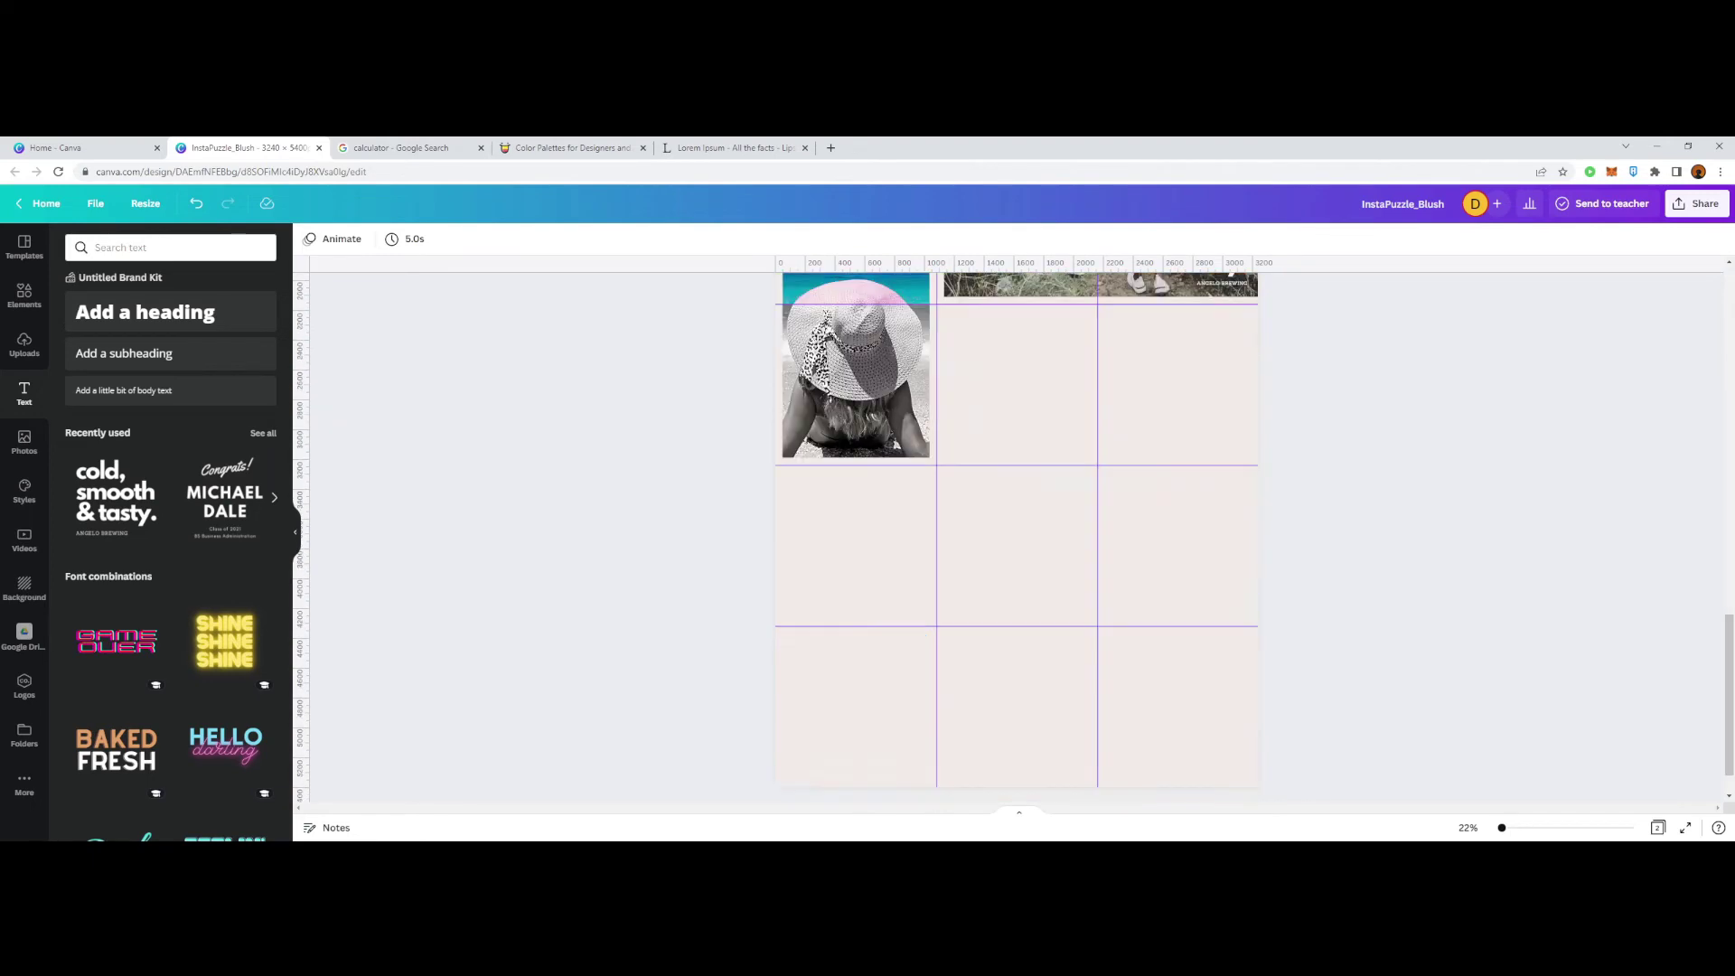
Step: Search the stock photos for "sea" and refine the search to "sea wood"
scroll(1017, 533, "down", 1)
scroll(1016, 533, "up", 2)
left_click(24, 442)
scroll(1017, 533, "down", 2)
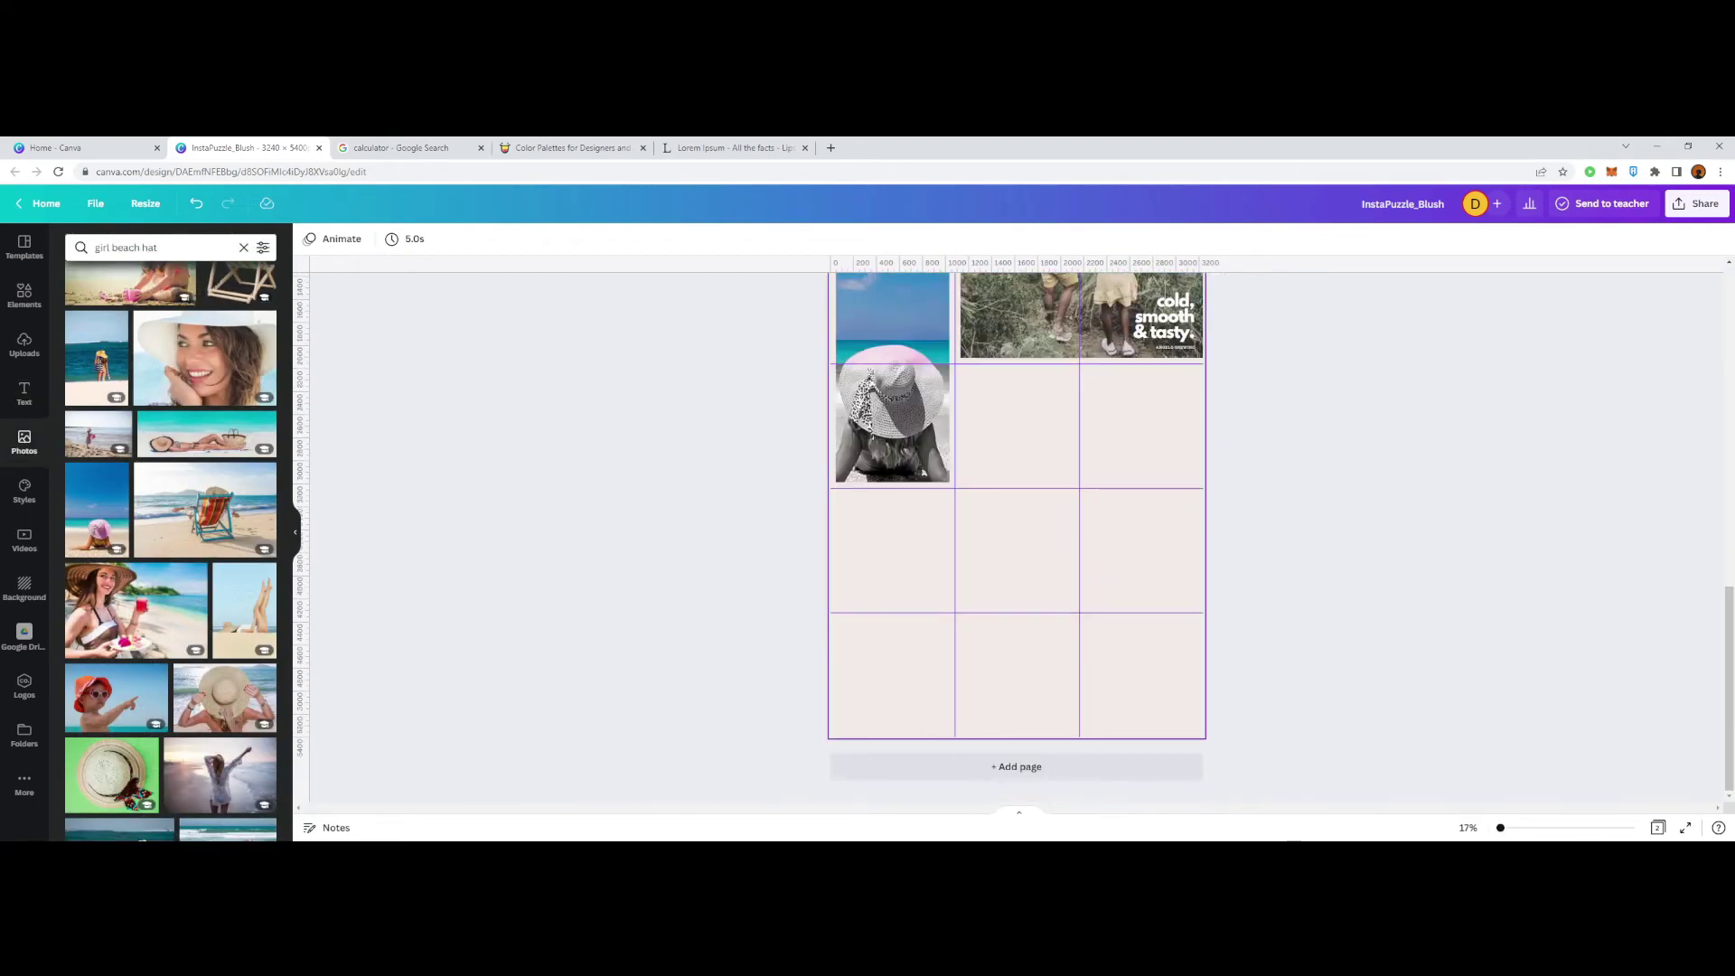
triple_click(154, 248)
type("sea")
key("Return")
scroll(171, 542, "down", 2)
left_click(172, 247)
type("wood")
key("Return")
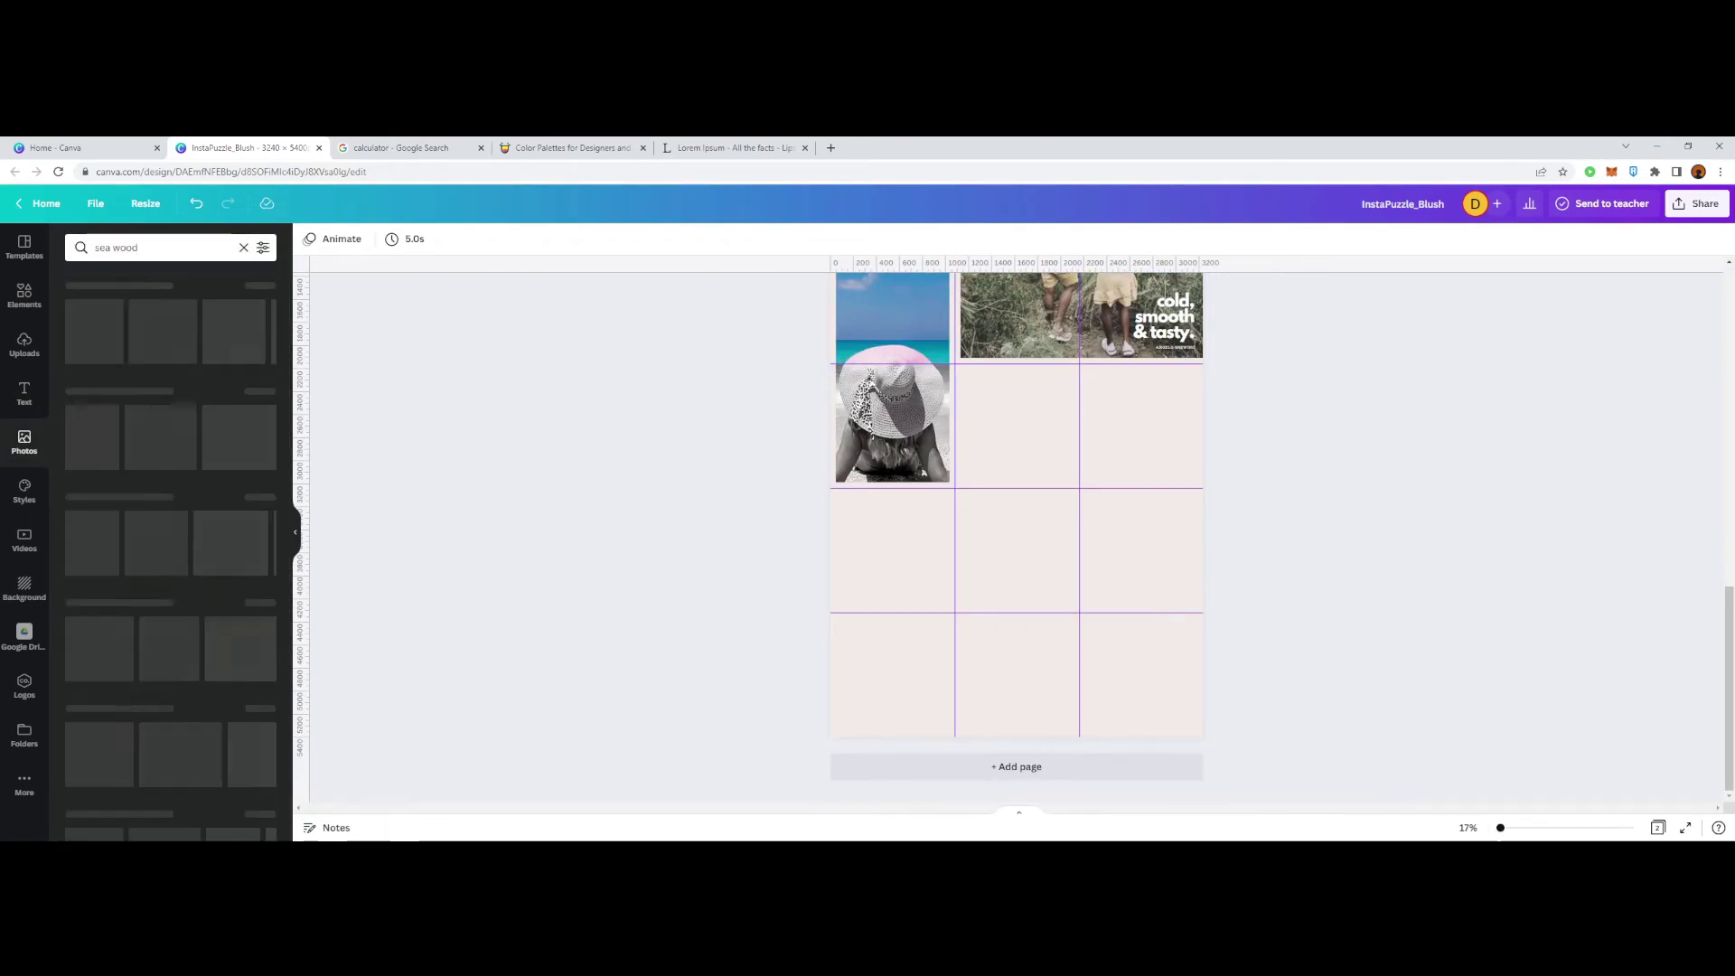
Step: Try the sunlit sea photo with the wooden deck in the empty lower area and delete it
scroll(118, 569, "down", 10)
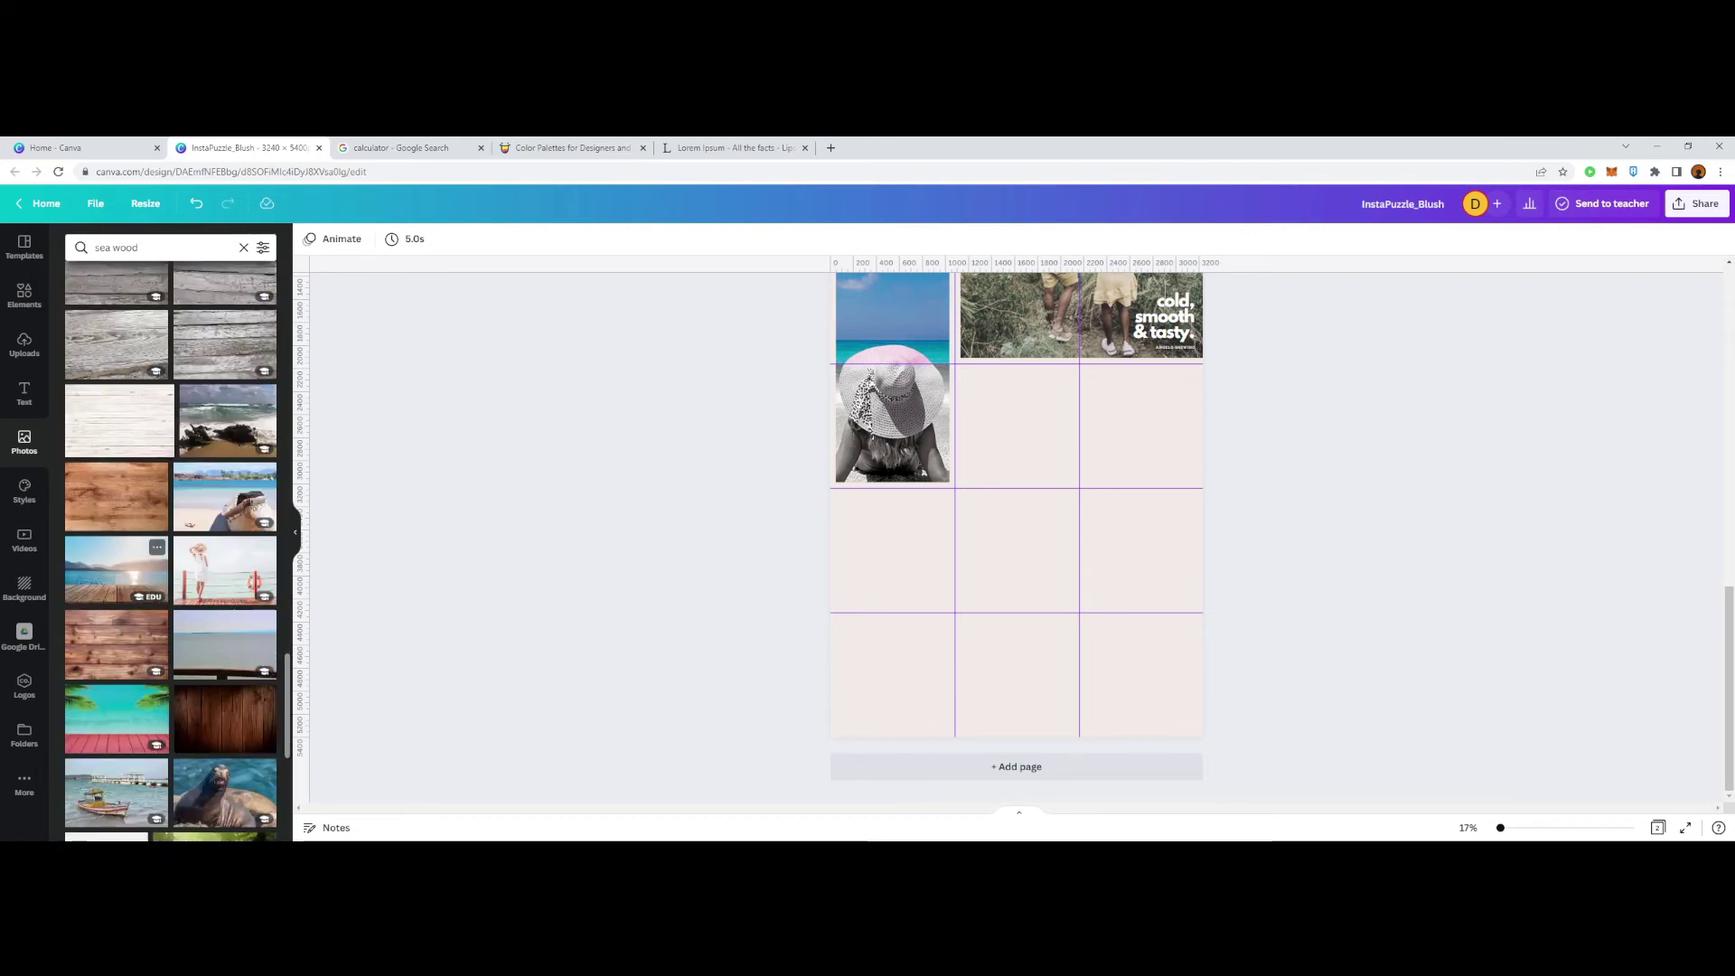
left_click_drag(118, 569, 1103, 568)
key("Delete")
Step: Place the rocky-shore wave photo across the lower two right-hand grid columns, sized from just past the first vertical guide to the page's bottom edge
scroll(226, 543, "down", 15)
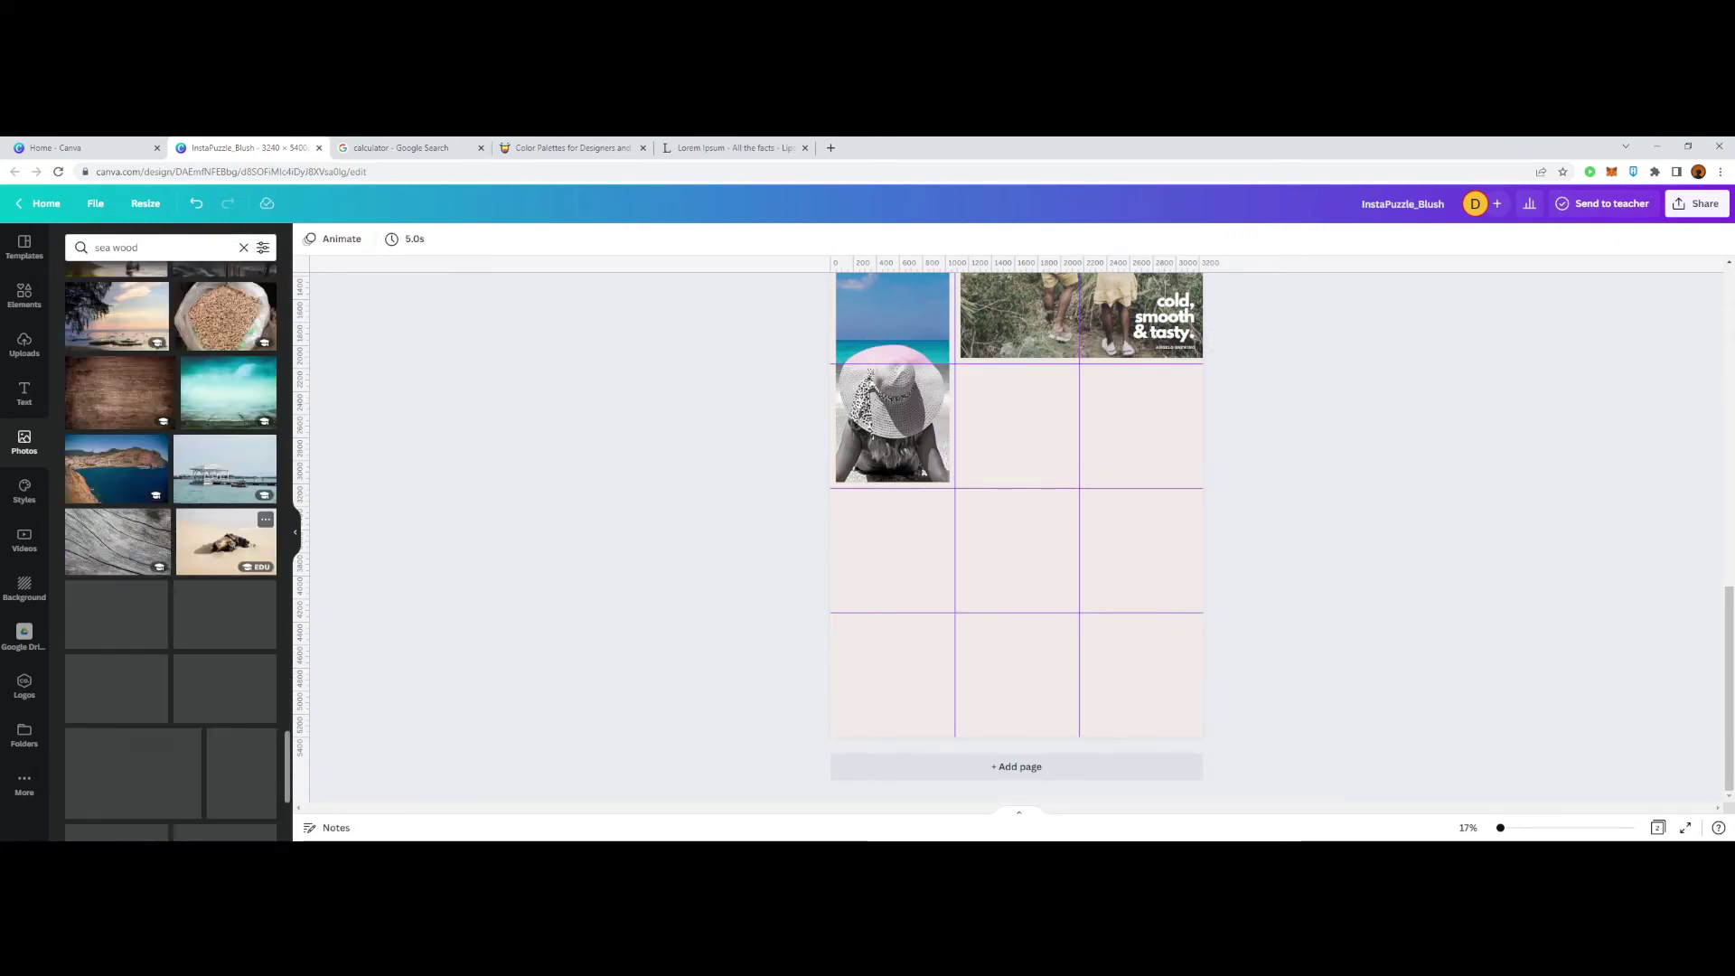
scroll(171, 551, "down", 5)
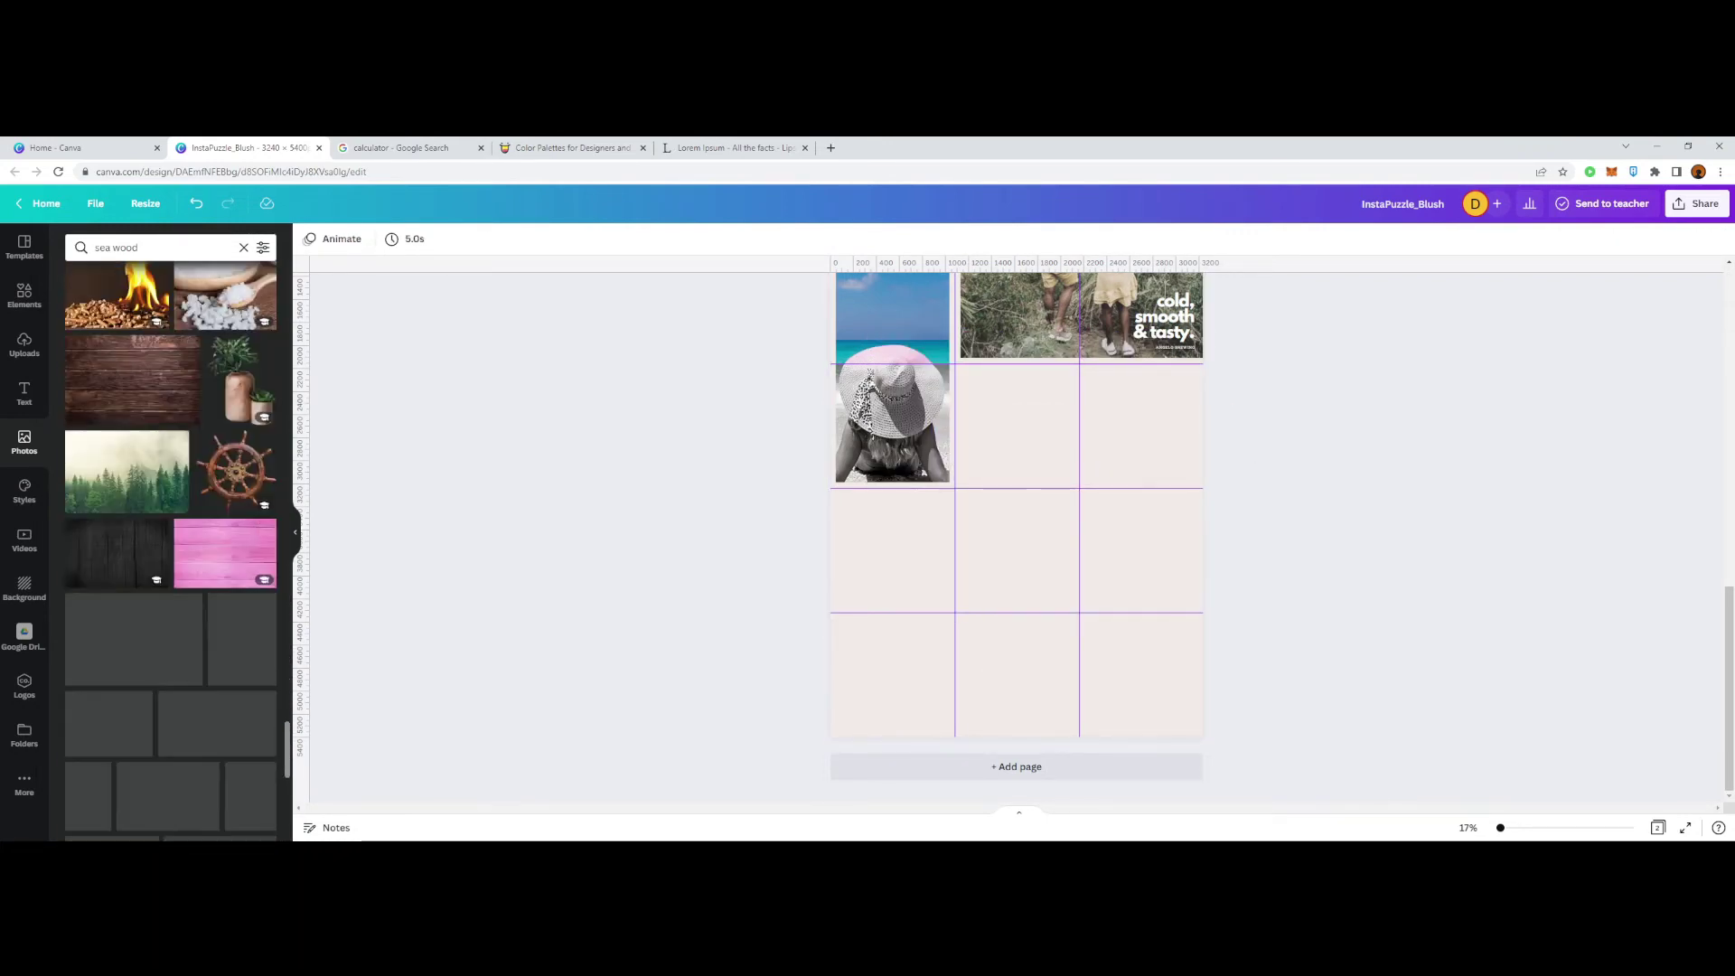
scroll(171, 551, "down", 10)
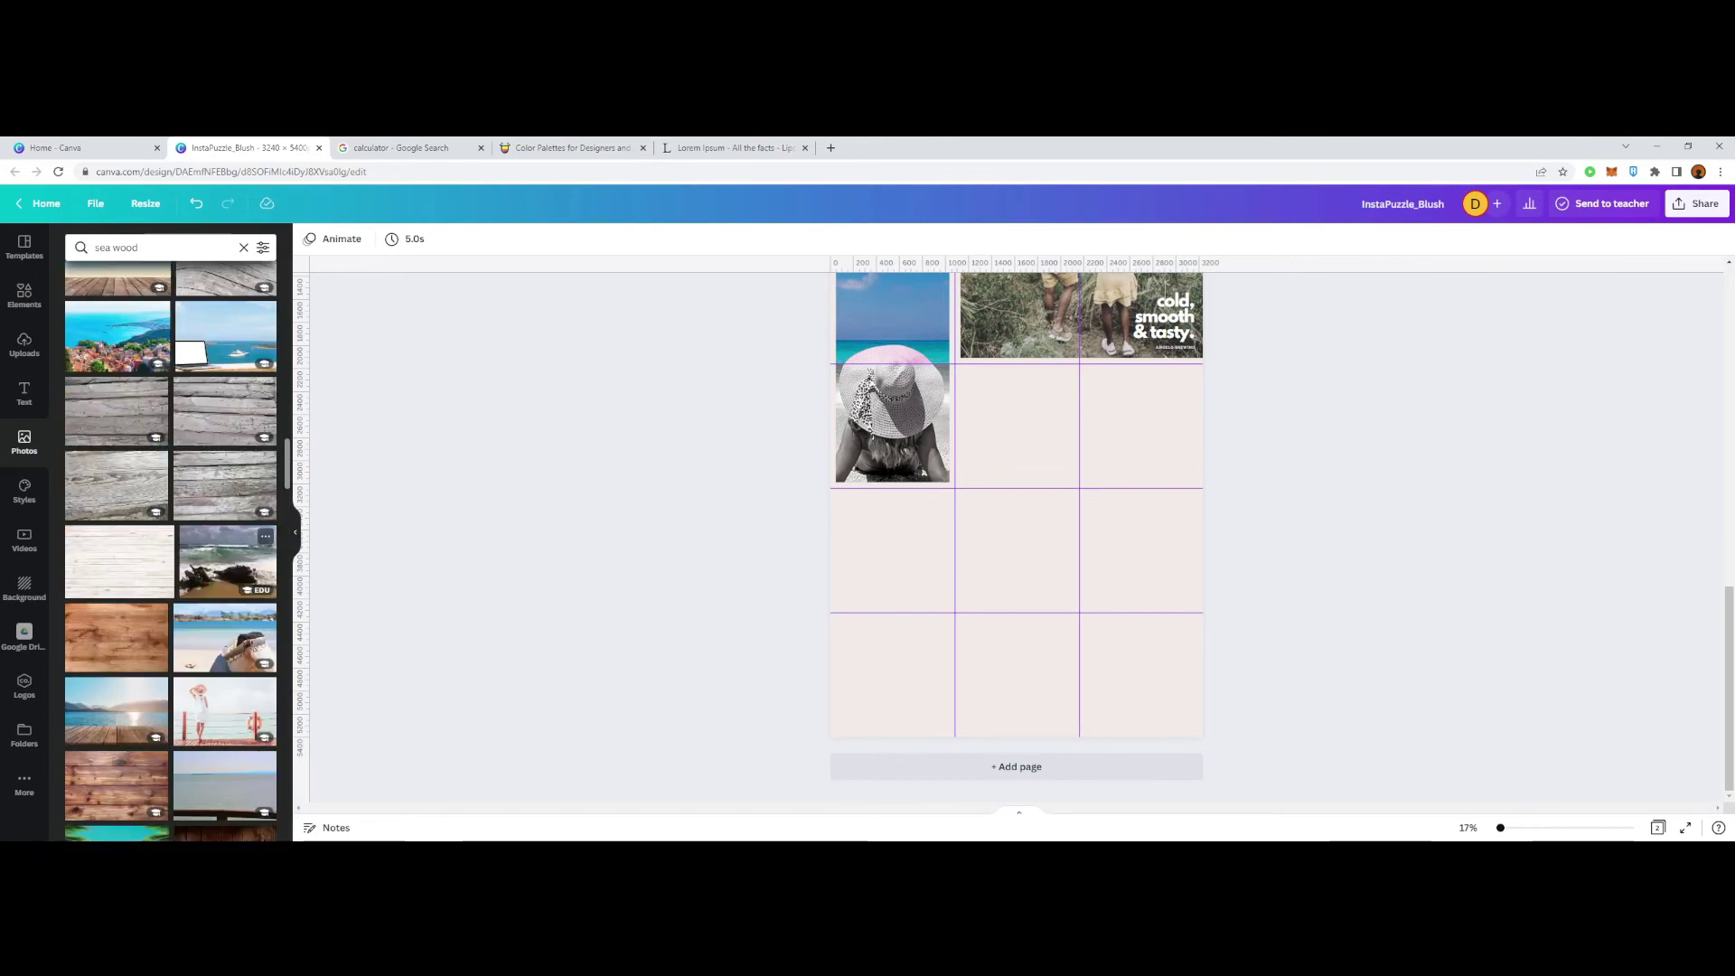
left_click_drag(228, 561, 1110, 550)
left_click_drag(1259, 551, 1210, 550)
mouse_move(1086, 662)
left_mouse_down()
mouse_move(1087, 748)
mouse_move(1123, 637)
mouse_move(1143, 637)
mouse_move(1093, 638)
left_mouse_up()
double_click(1093, 637)
left_click(1321, 643)
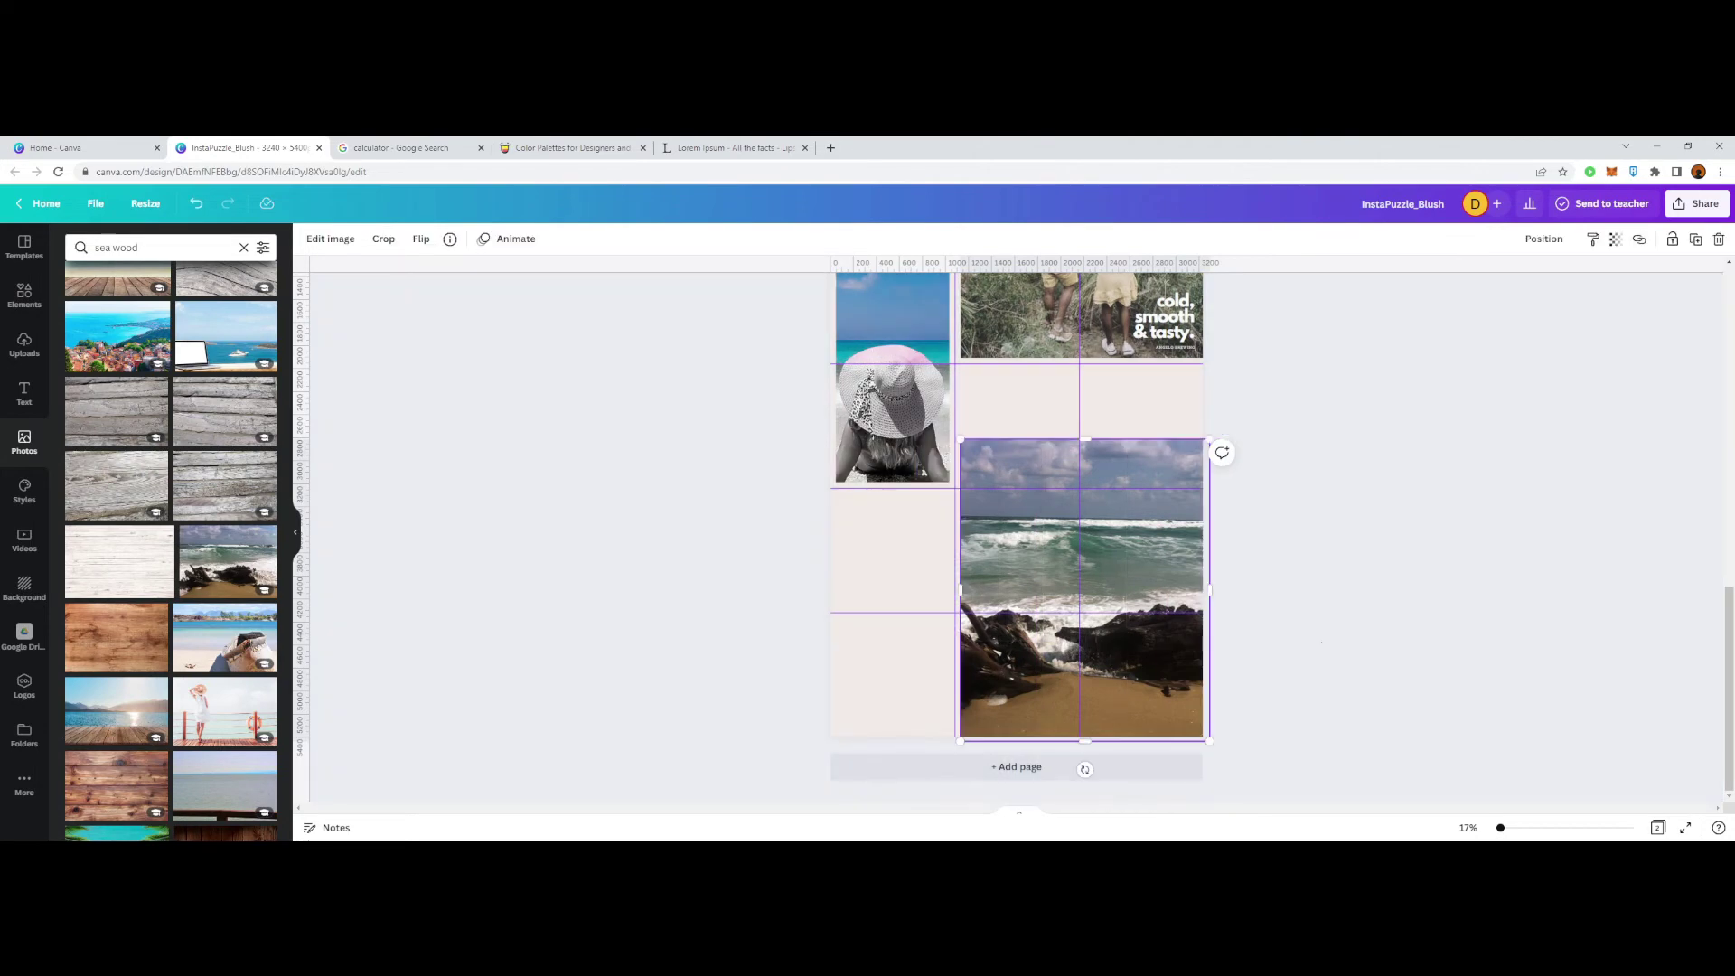
Step: Apply the Nordic filter to the rocky-shore wave photo
left_click(1322, 643)
scroll(1322, 642, "up", 3)
scroll(1266, 624, "down", 3)
scroll(1217, 606, "up", 2)
left_click(1121, 601)
left_click(1217, 605)
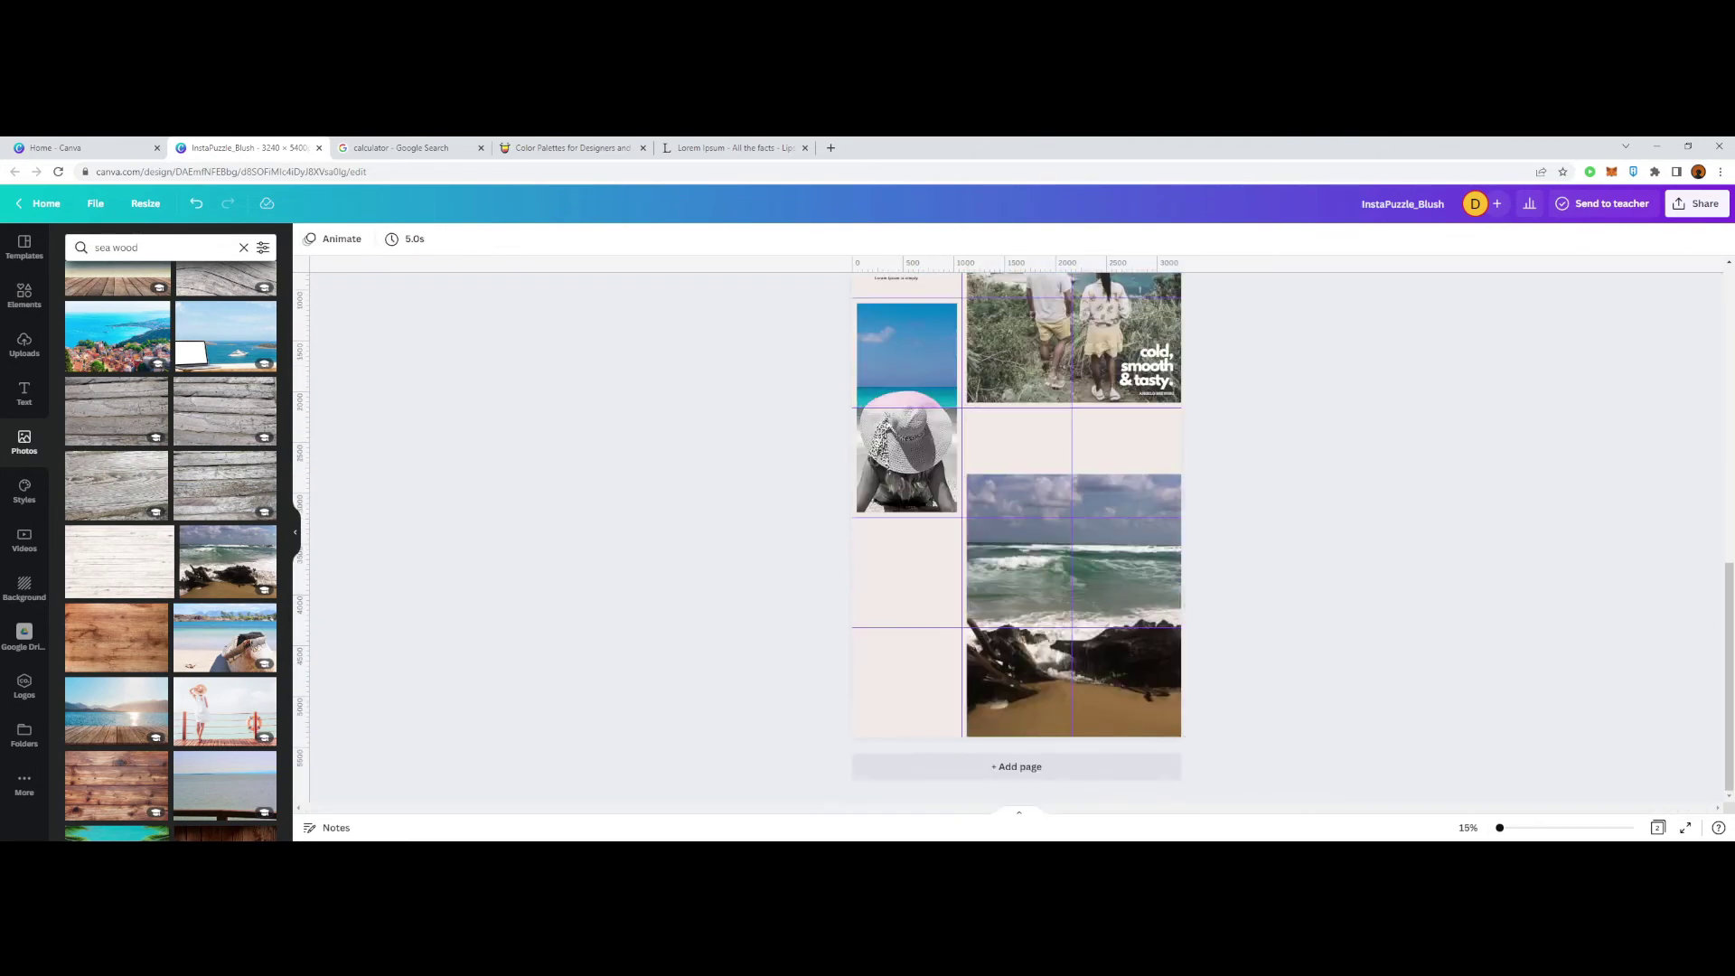
left_click(1084, 602)
left_click(330, 238)
left_click(257, 651)
left_click(98, 578)
left_click(98, 578)
left_click_drag(170, 294, 135, 294)
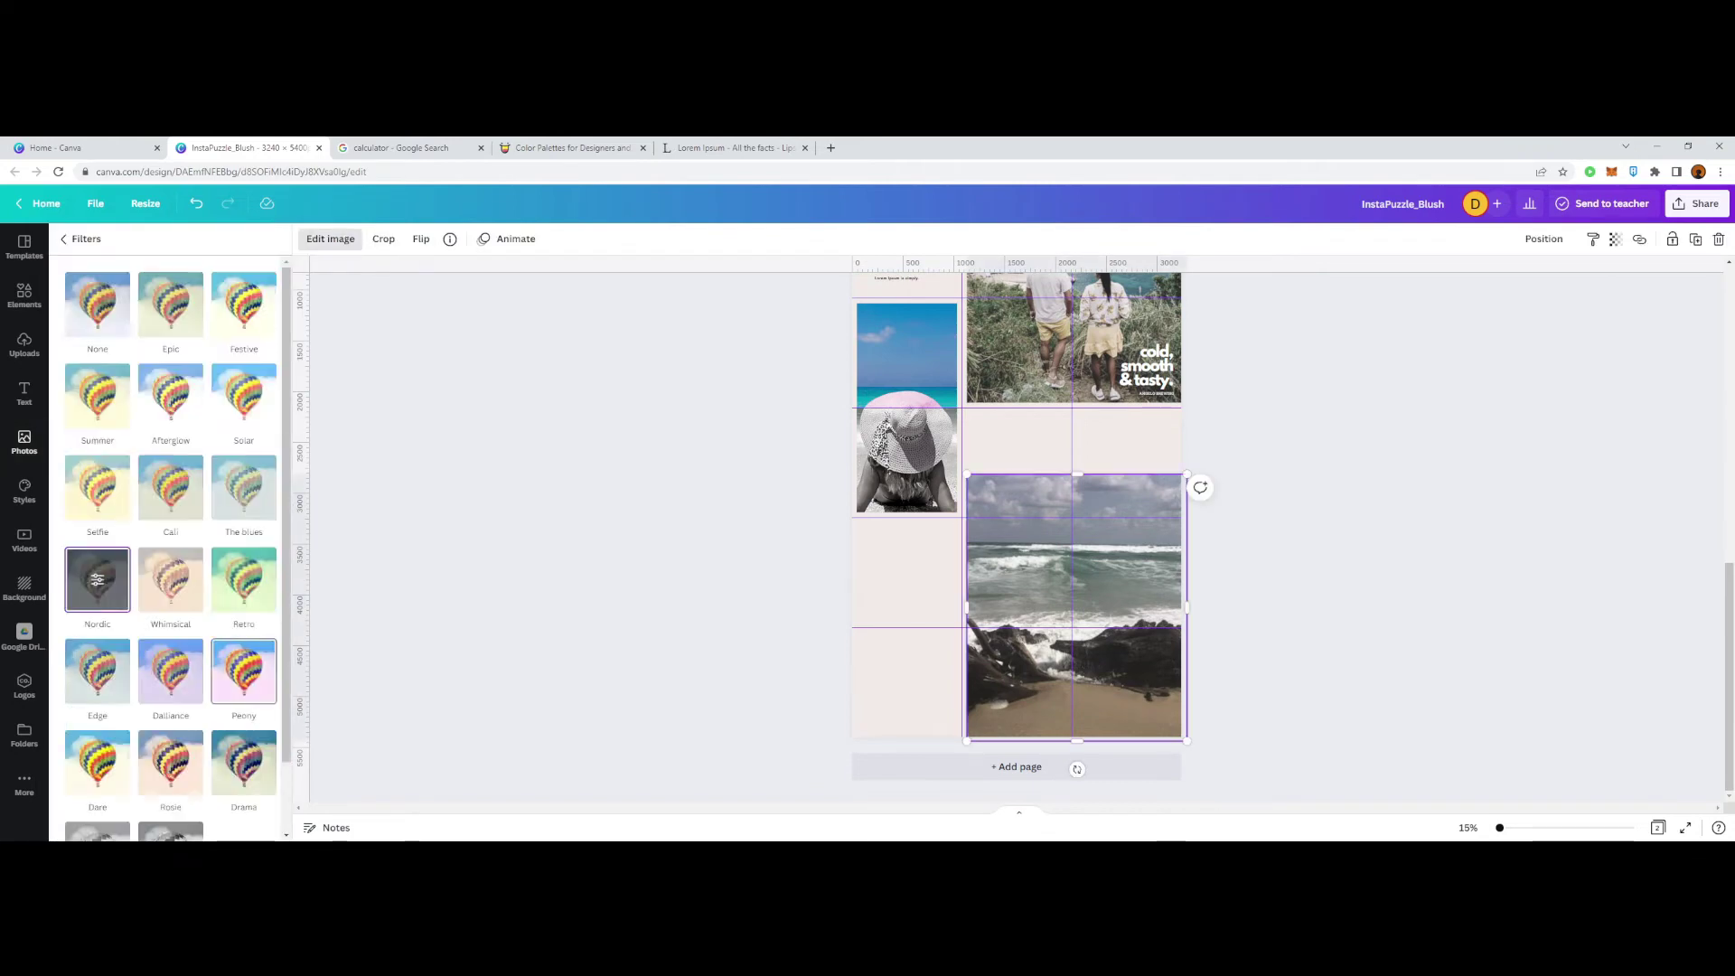
left_click(1266, 596)
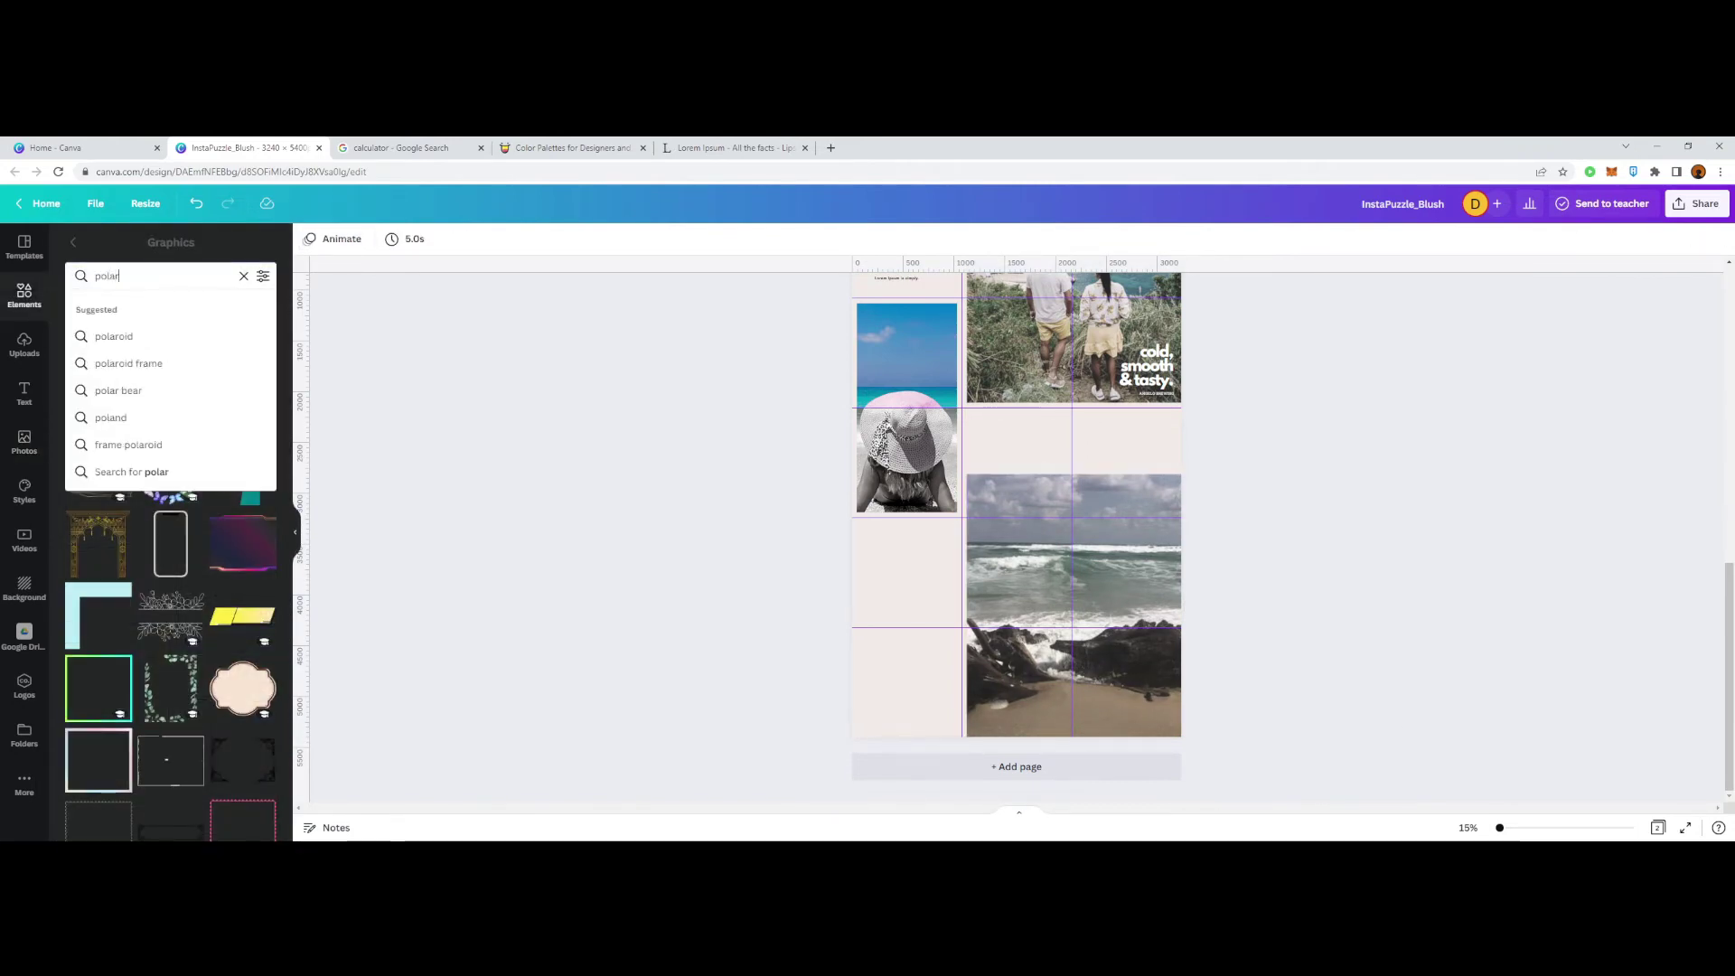
Step: Search the graphics for "polaroid" and add the white polaroid frame with the black centre
key("Return")
scroll(171, 543, "down", 5)
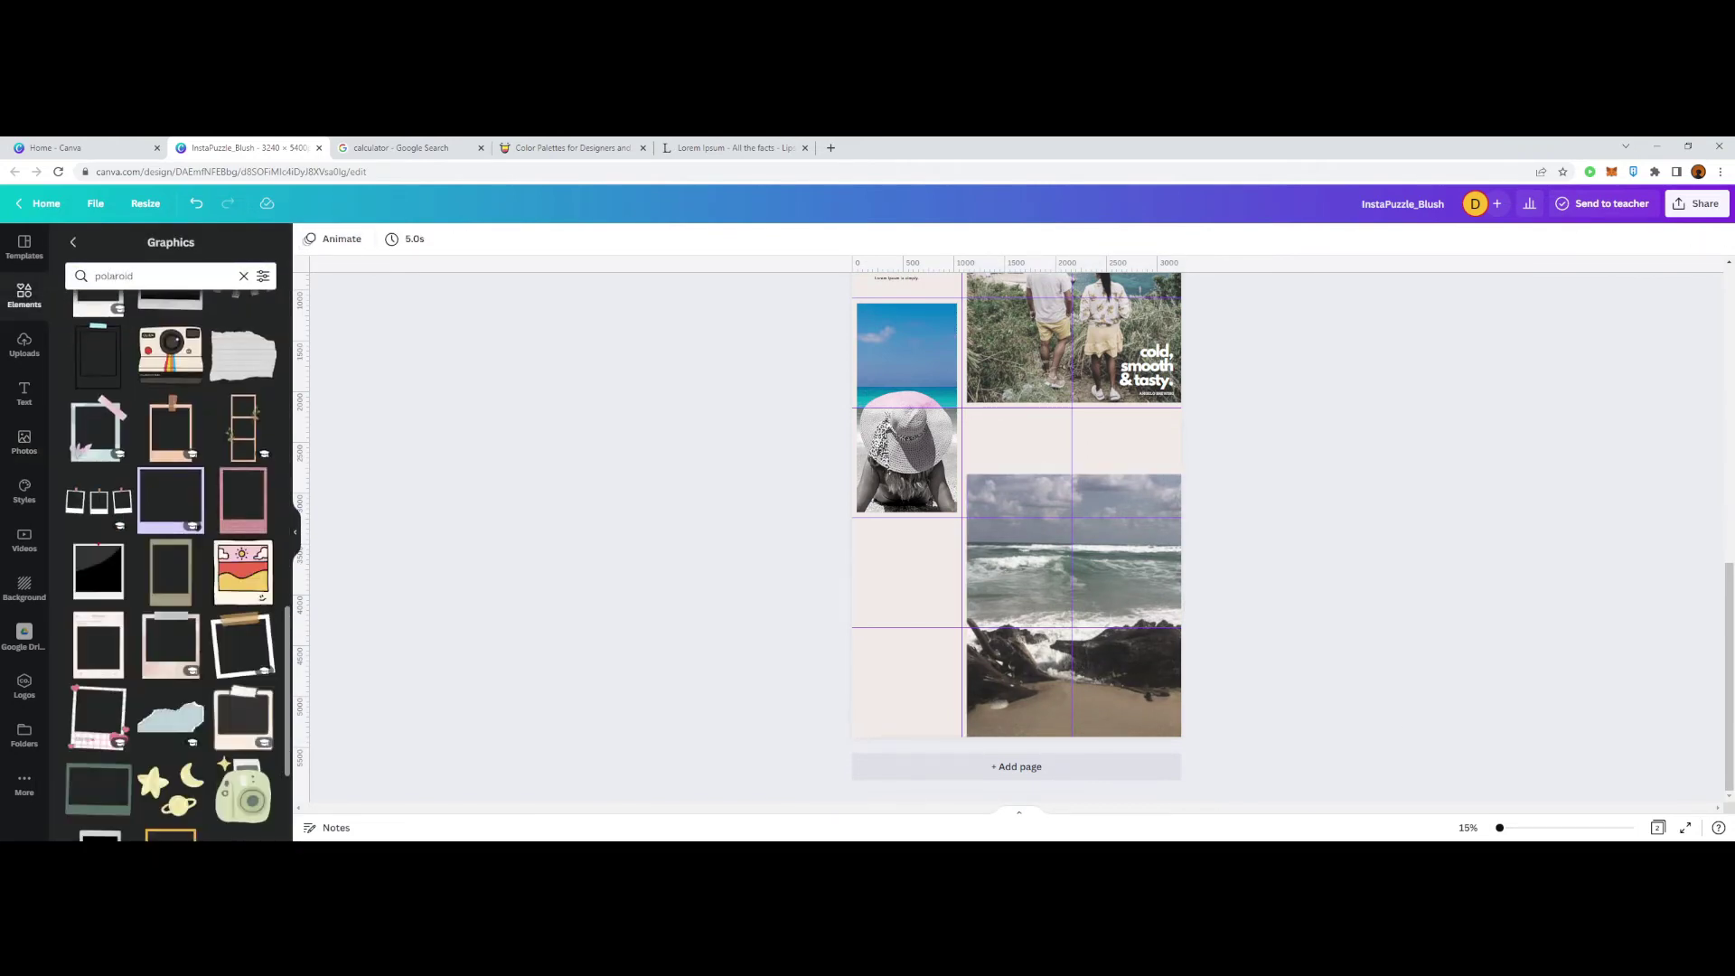
scroll(171, 560, "up", 11)
left_click(99, 371)
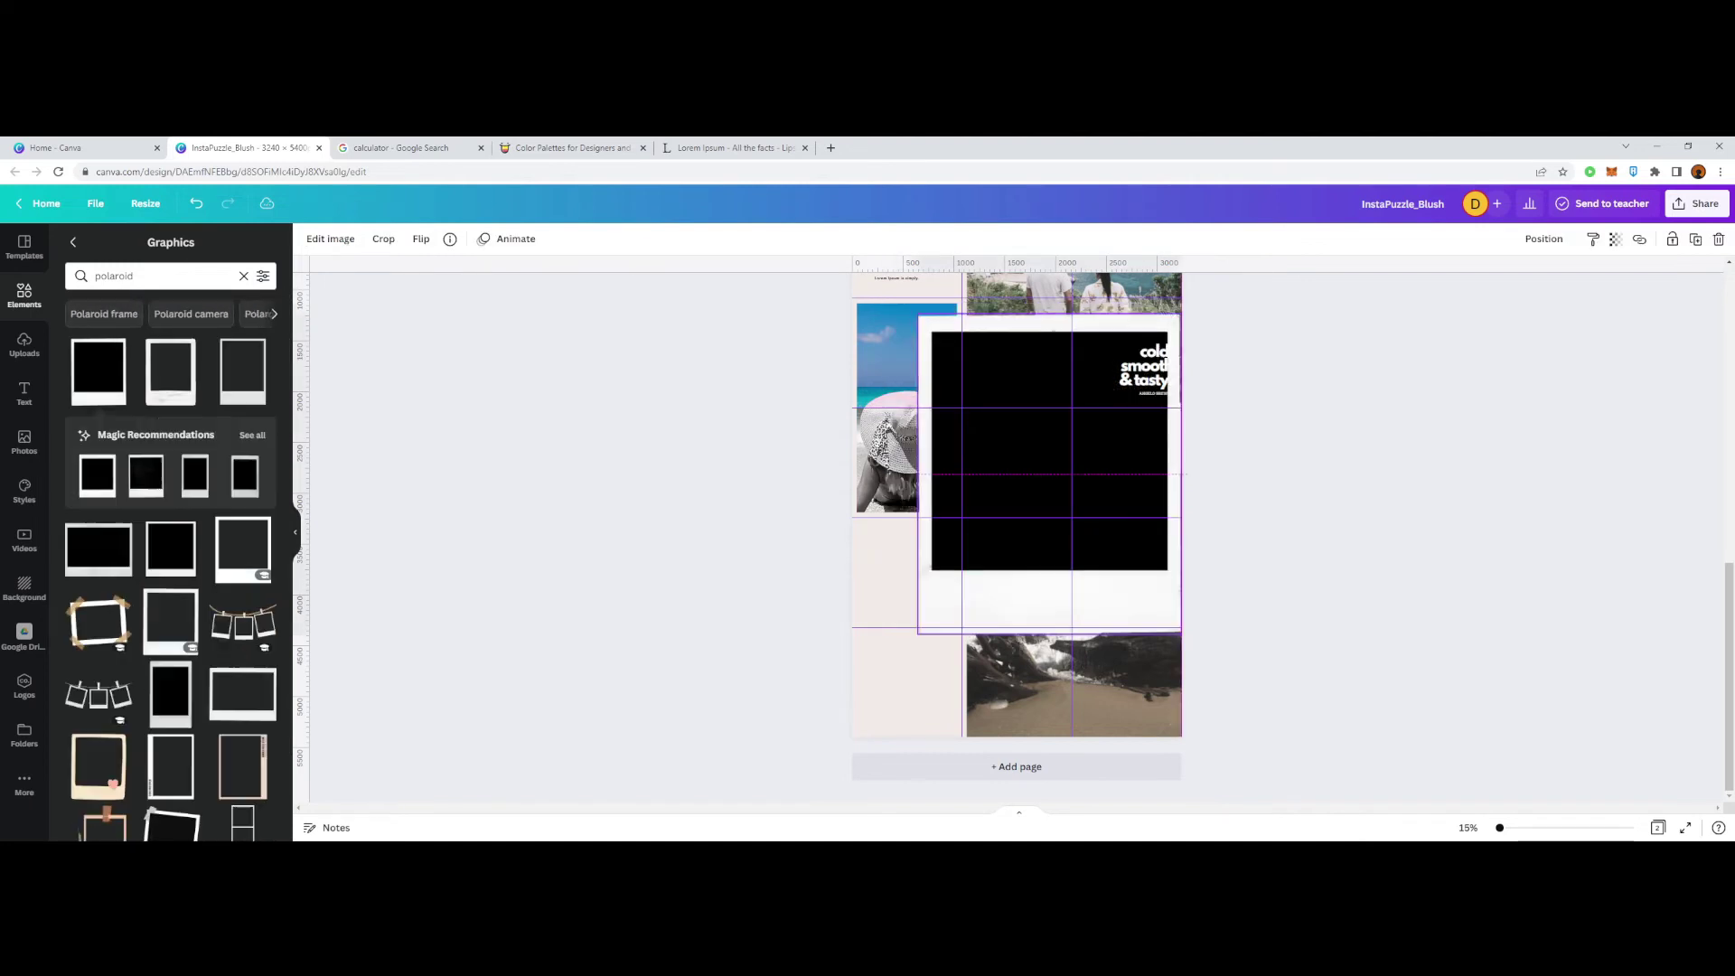
Step: Shrink and tilt the polaroid frame, placing it in the third row's right cell over the wave photo's upper edge
left_click_drag(917, 632, 1074, 467)
left_click_drag(1129, 400, 1111, 503)
left_click_drag(1111, 598, 1094, 543)
left_click_drag(1119, 488, 1134, 461)
left_click(1274, 542)
Step: Search the graphics for "Ripped paper" and browse for a torn sheet
left_click(168, 313)
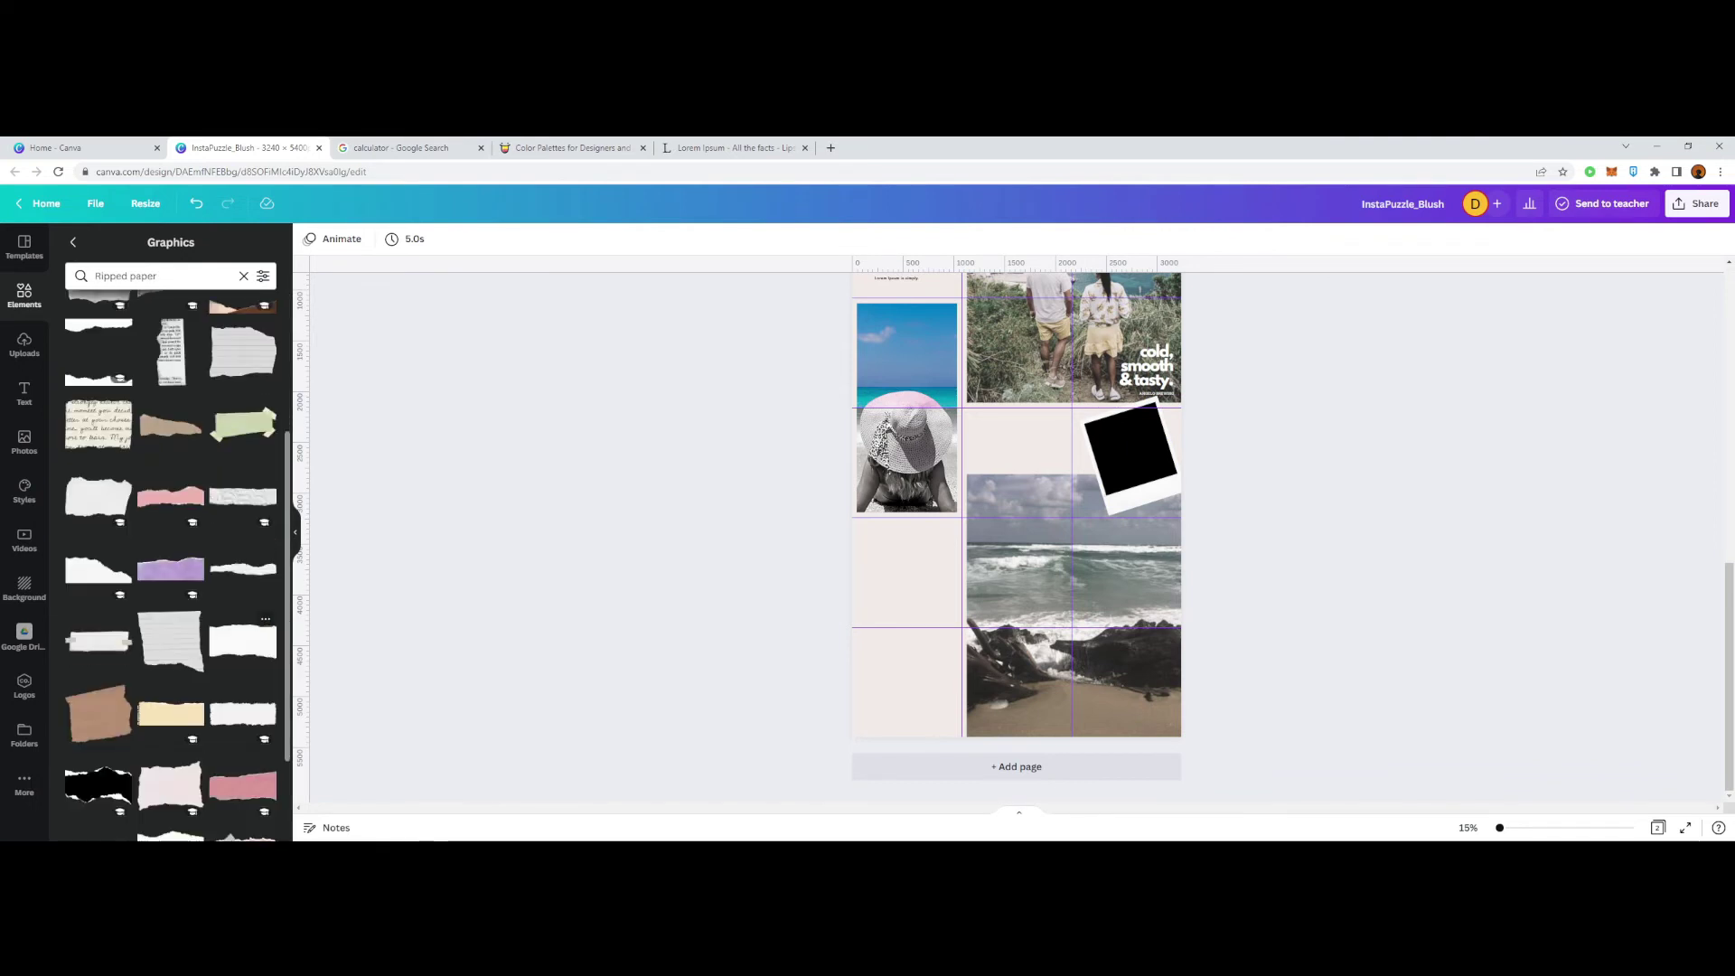
scroll(242, 632, "down", 10)
scroll(242, 714, "down", 10)
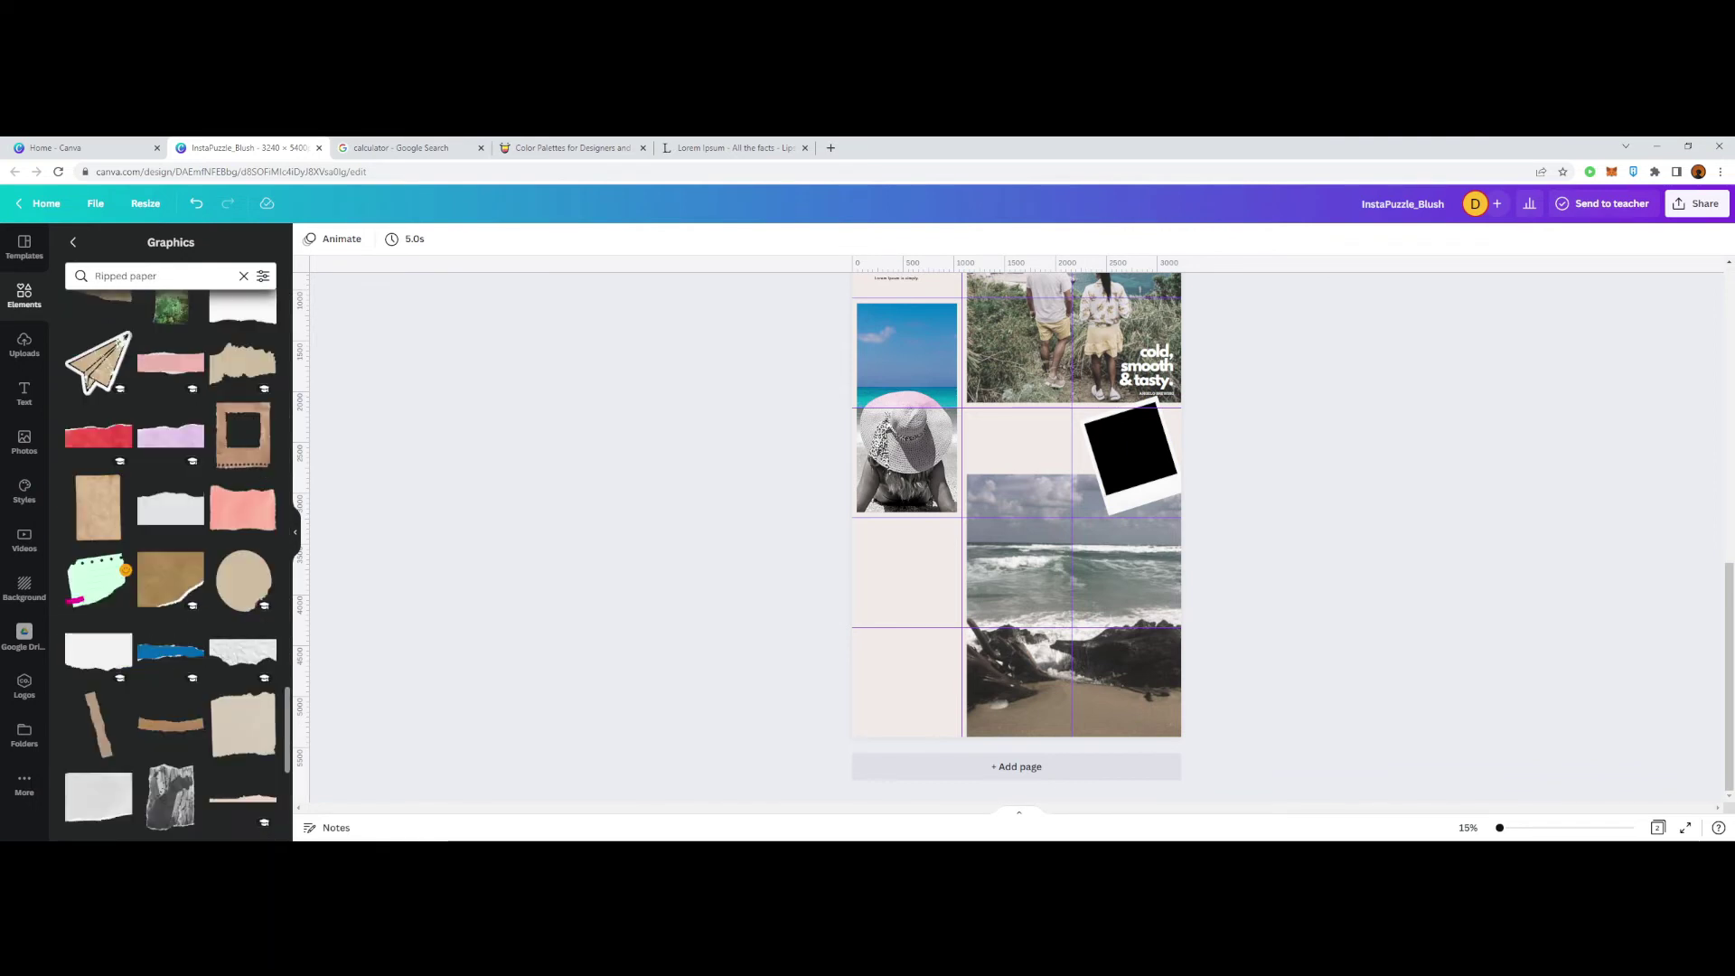
Step: Try a ripped-paper graphic beside the polaroid frame and delete it
left_click(99, 574)
left_click_drag(1083, 500, 1022, 466)
key("Delete")
Step: Add the white torn-paper graphic, crop it to a small upright sheet, and place it in the third row's middle cell
scroll(99, 633, "down", 3)
left_click(99, 598)
left_click_drag(1017, 536, 1110, 515)
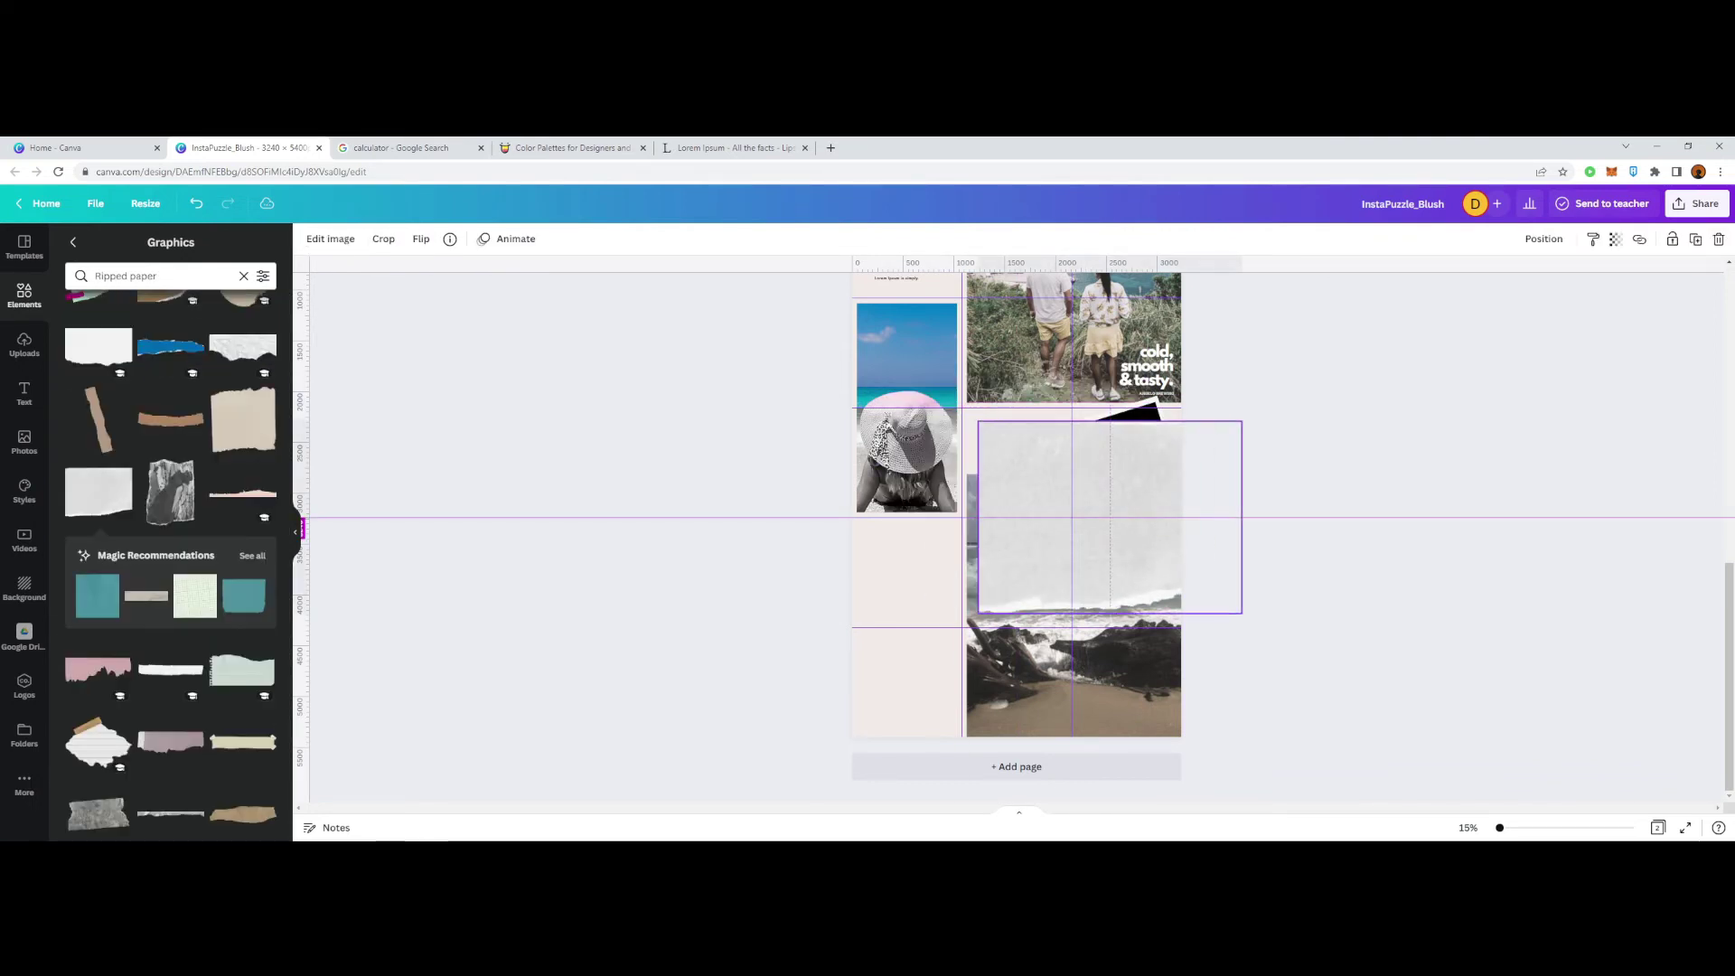
left_click_drag(1242, 516, 1065, 508)
left_click_drag(1022, 419, 1021, 523)
left_click_drag(1021, 569, 1018, 460)
Step: Try a drop shadow with a reduced angle on the torn paper and undo it
left_click(331, 240)
scroll(170, 618, "down", 5)
left_click(170, 618)
left_click(170, 619)
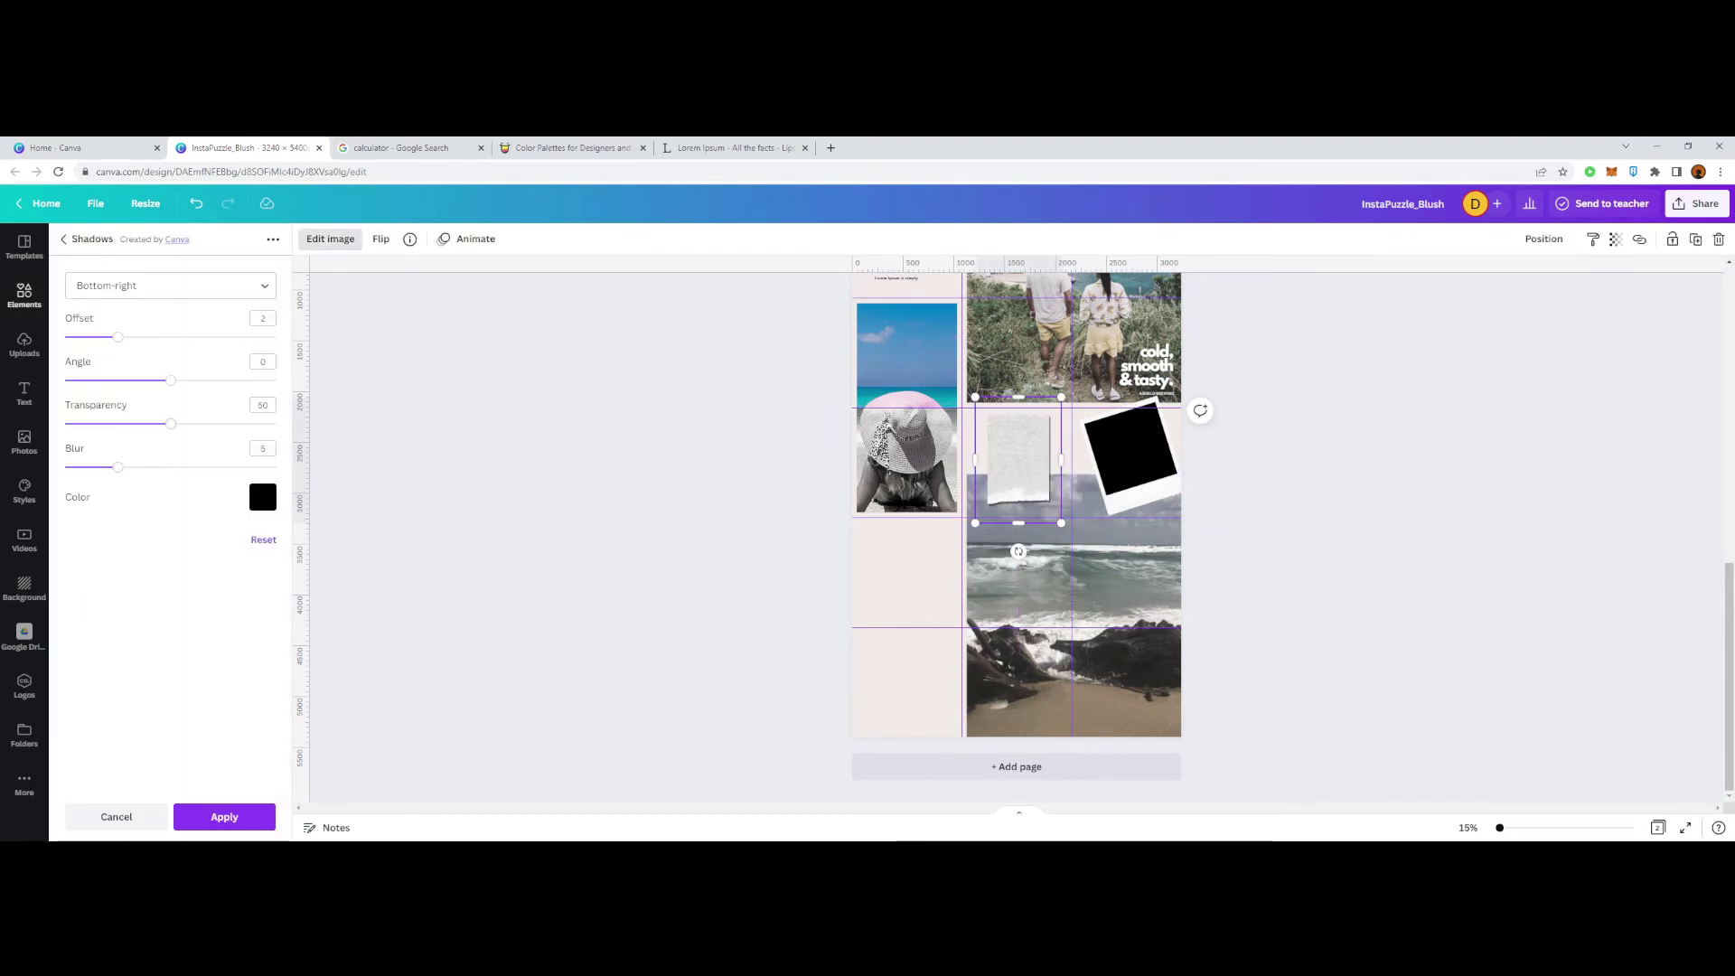
left_click_drag(171, 380, 104, 380)
left_click(196, 203)
Step: Apply a Bottom-left drop shadow to the torn paper with increased offset and transparency
left_click(170, 618)
left_click(170, 618)
left_click(170, 286)
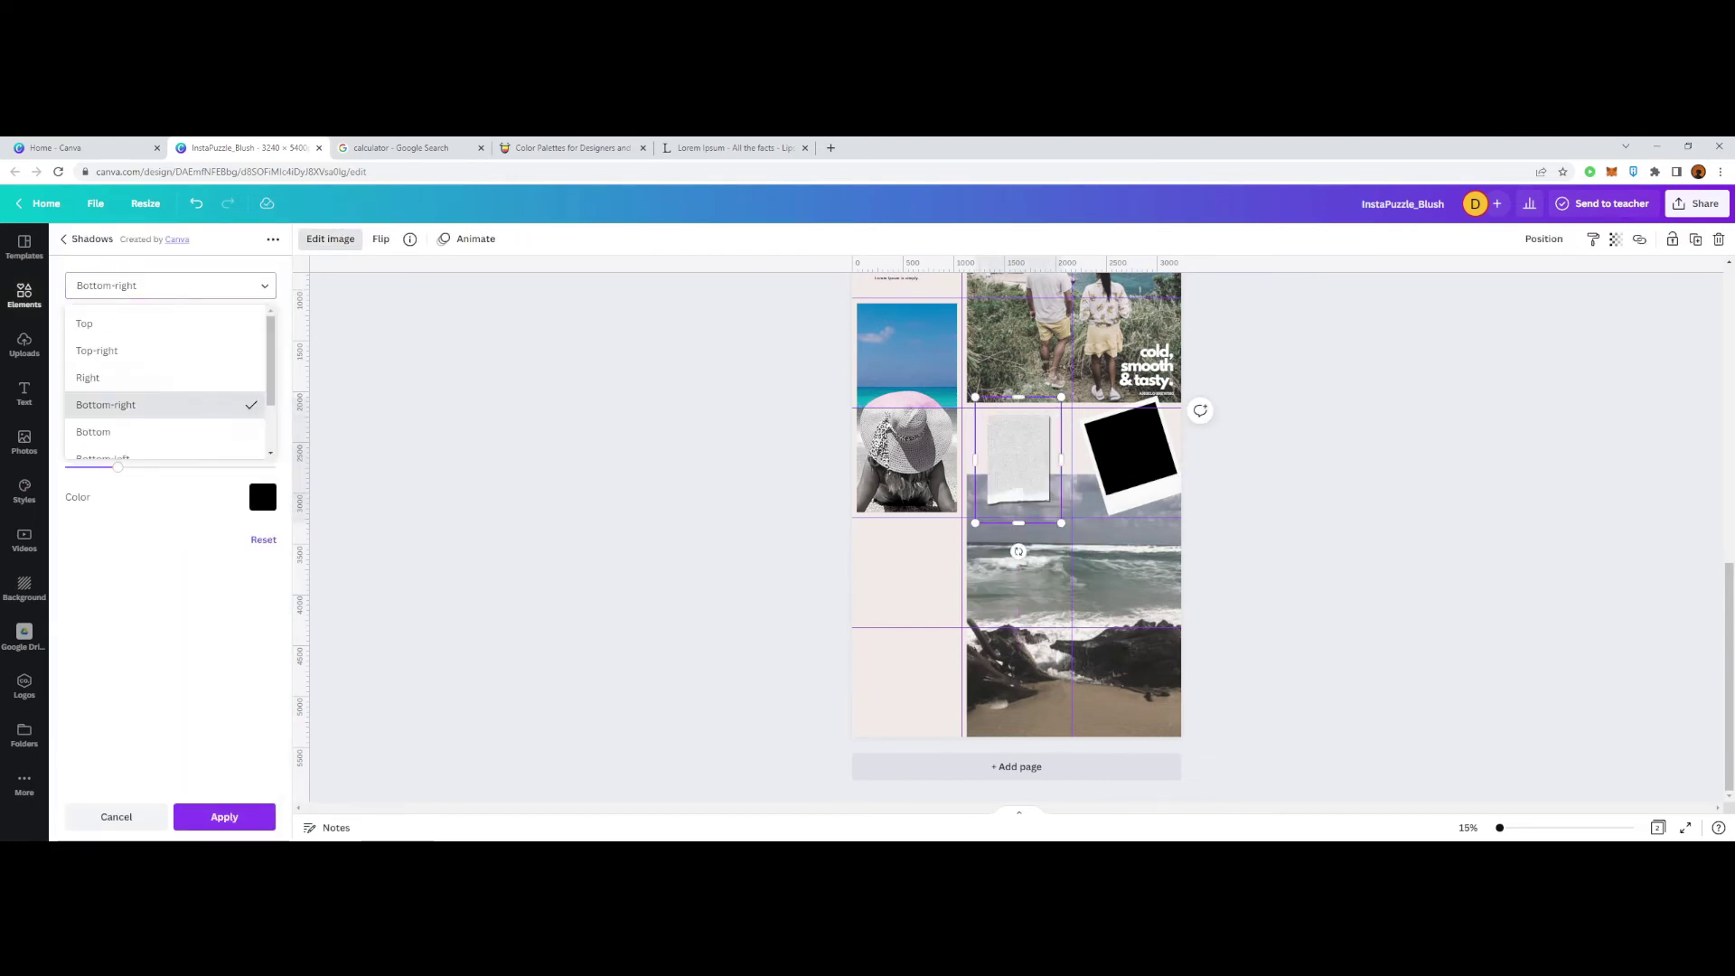
scroll(170, 387, "down", 1)
left_click(103, 387)
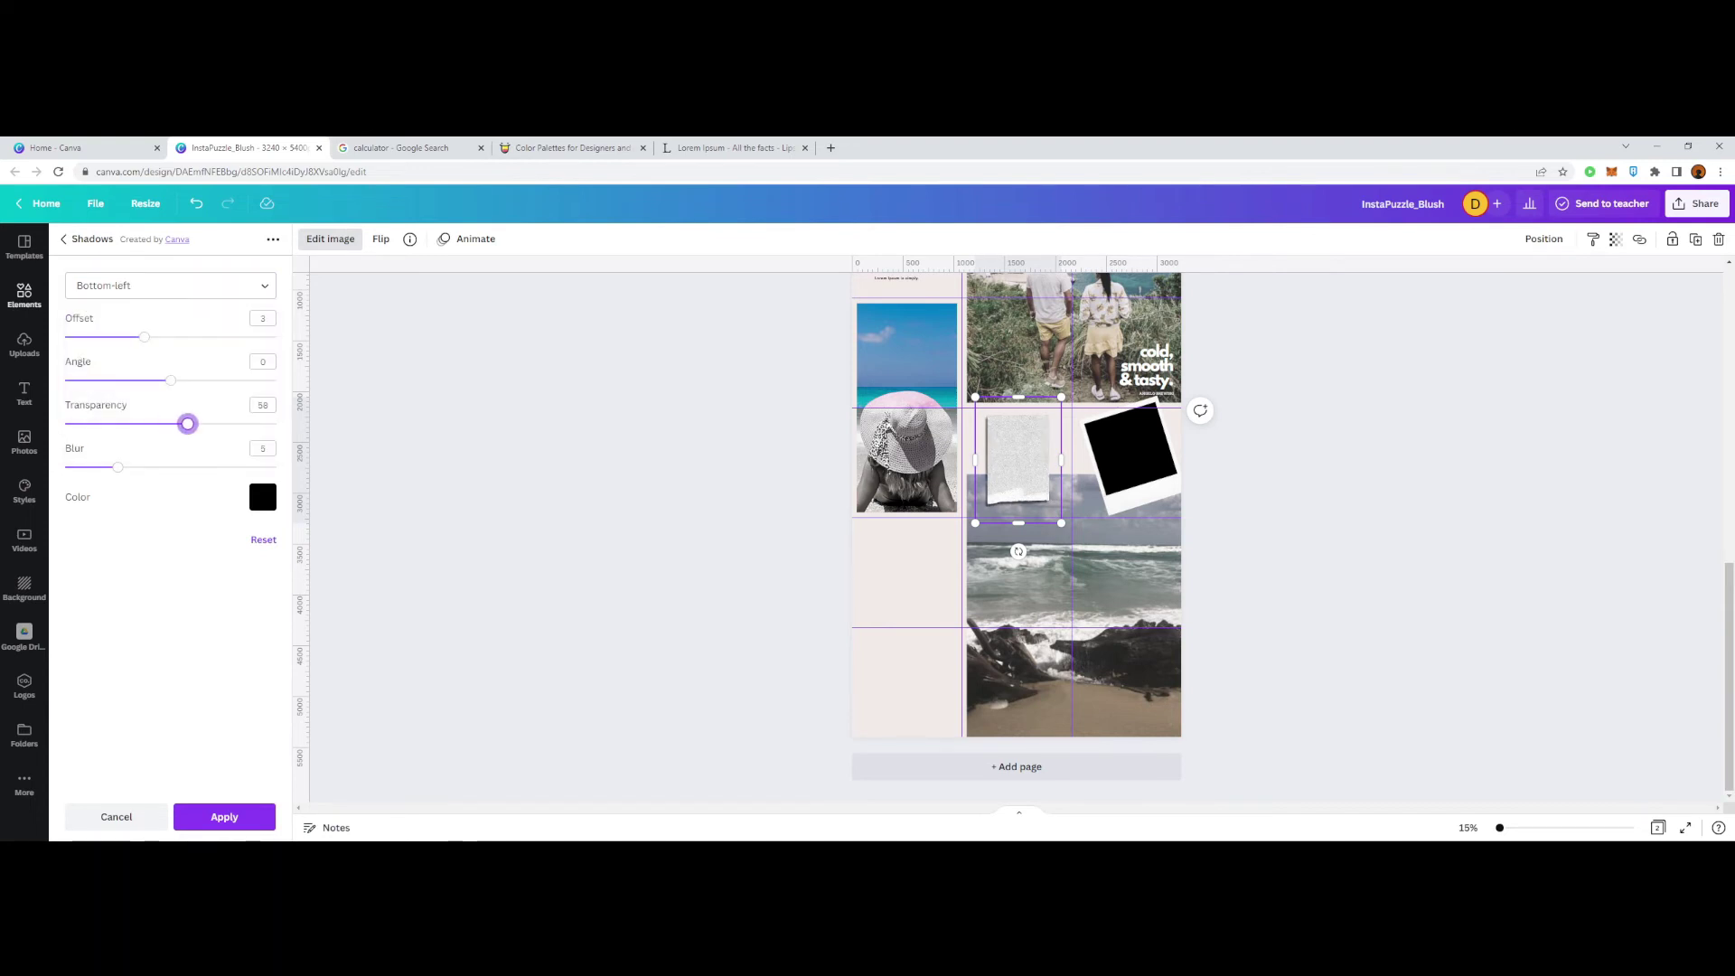
left_click(224, 817)
left_click(1311, 506)
Step: Try to fill the polaroid frame with a stock photo found by searching "girl run", and undo the placement
left_click(24, 442)
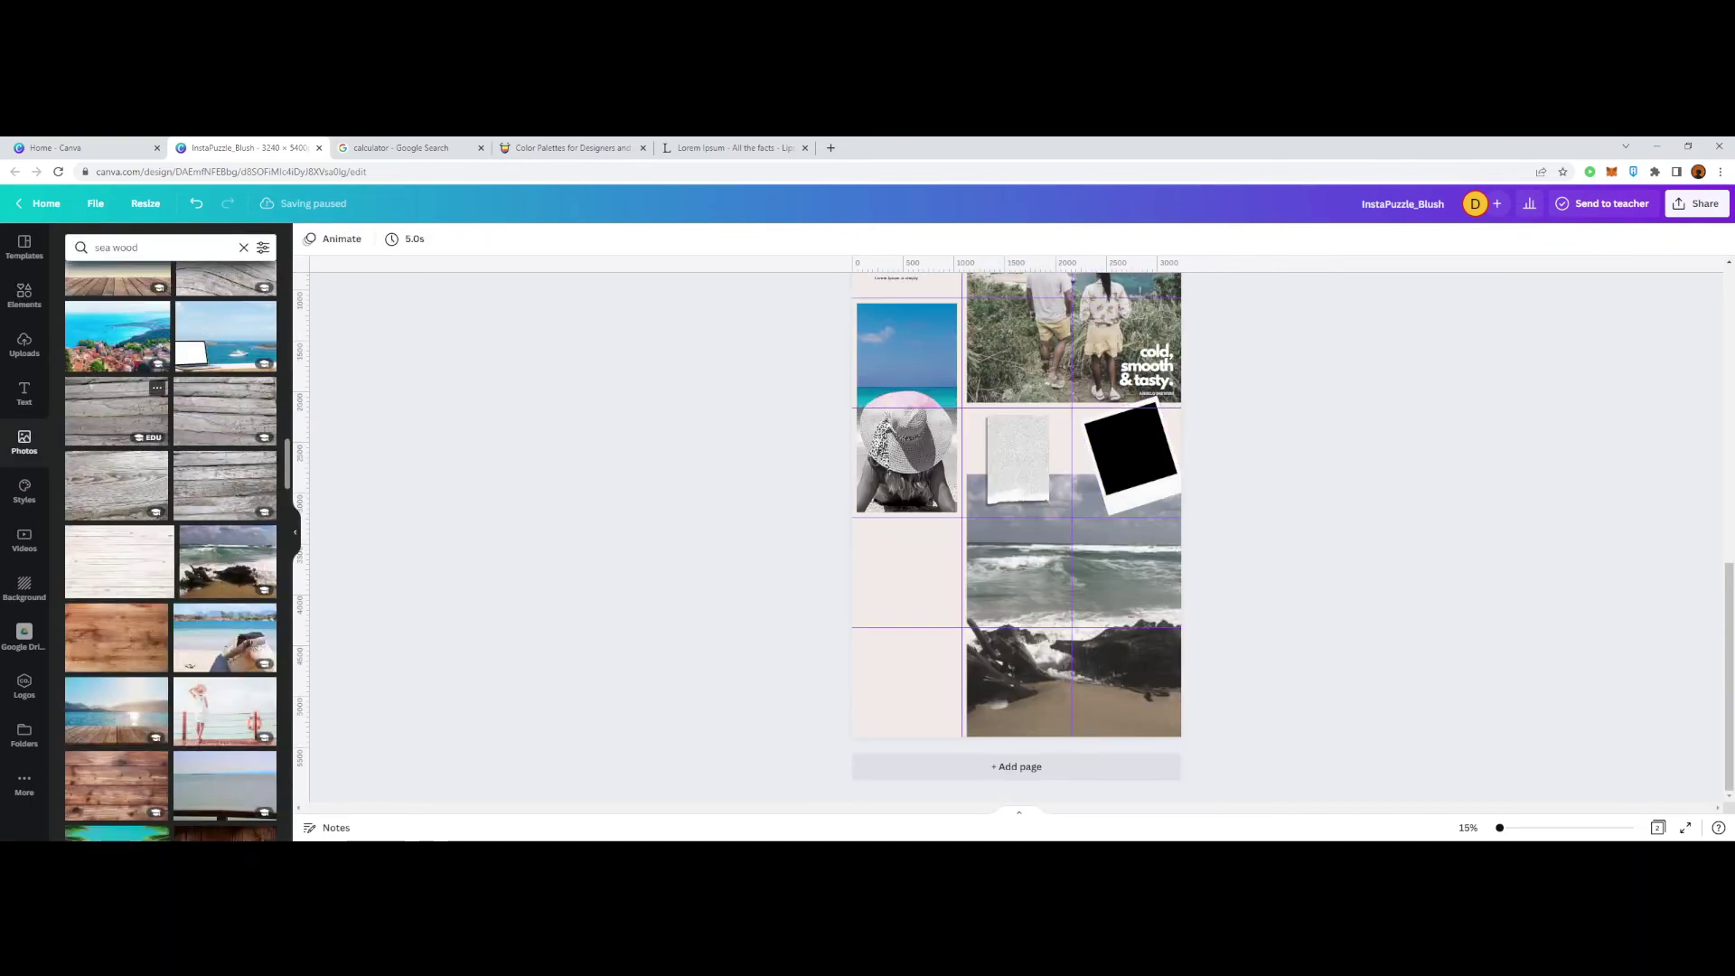
scroll(170, 510, "down", 10)
triple_click(117, 247)
type("girl run")
key("Return")
scroll(170, 511, "down", 4)
left_click_drag(116, 380, 1129, 457)
key("ctrl+z")
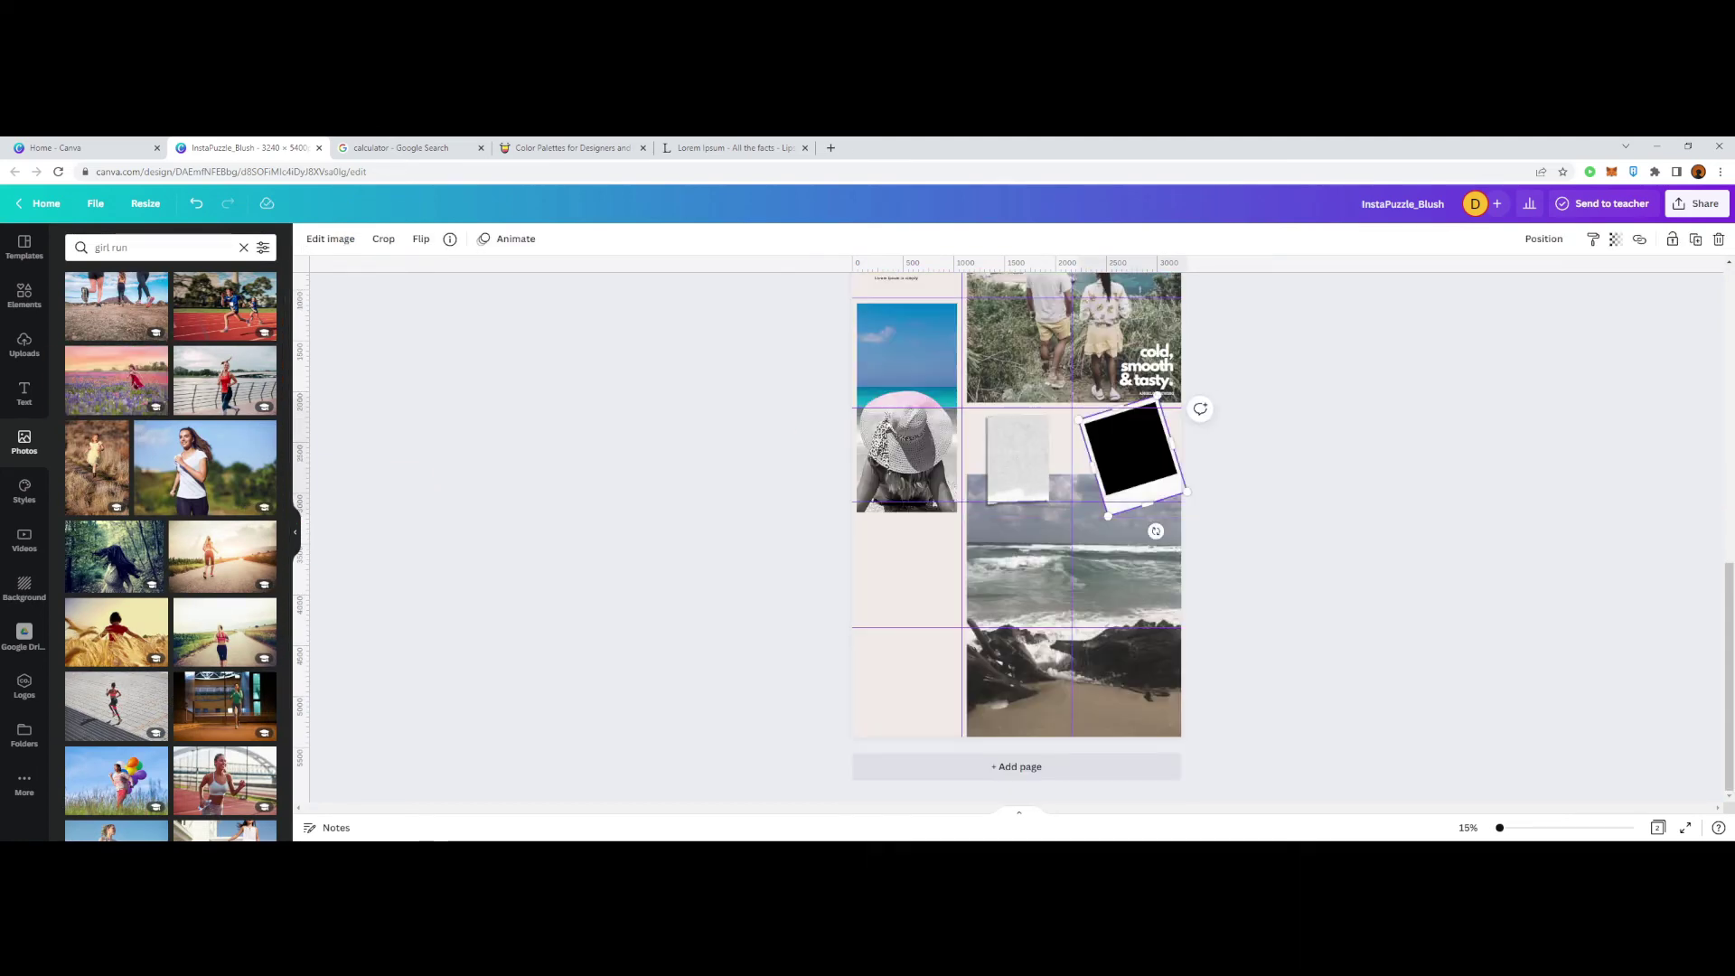
key("ctrl+z")
Step: Shrink the tilted polaroid frame slightly within the third row's right cell
left_click_drag(1108, 516, 1135, 456)
left_click(1265, 506)
left_click(1133, 452)
left_click(1265, 515)
Step: Place the "cold, smooth & tasty." text combination on the torn paper
left_click(24, 393)
scroll(172, 506, "down", 8)
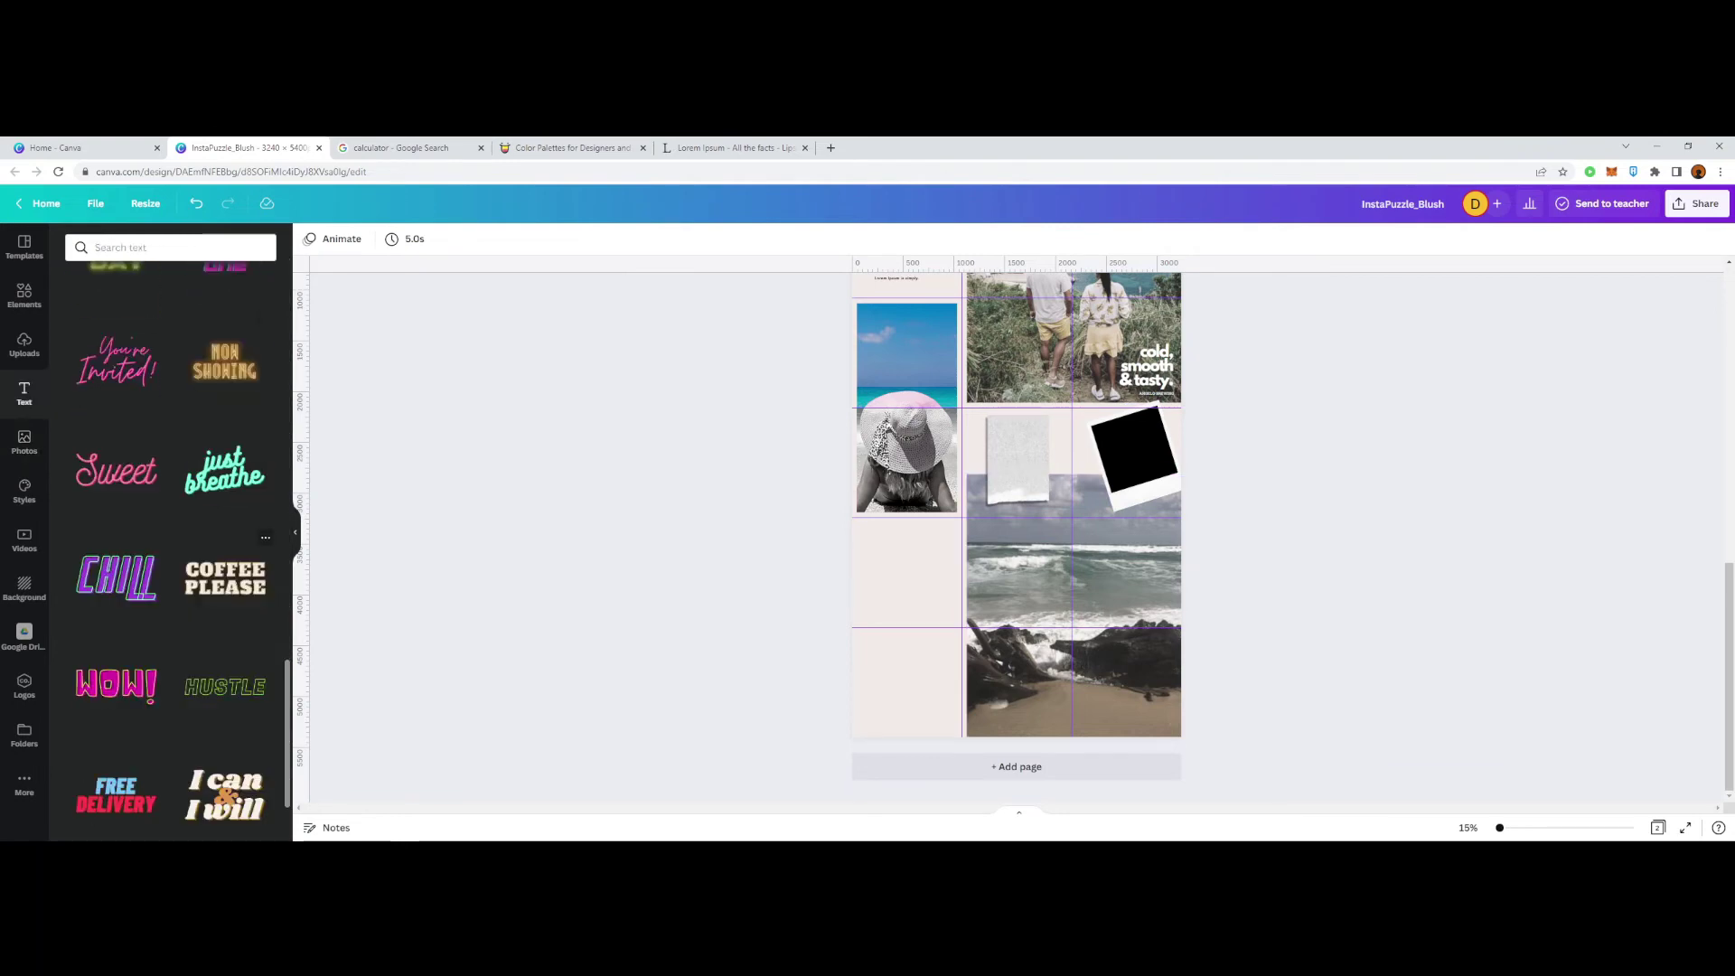
scroll(171, 506, "up", 15)
left_click_drag(115, 496, 1024, 462)
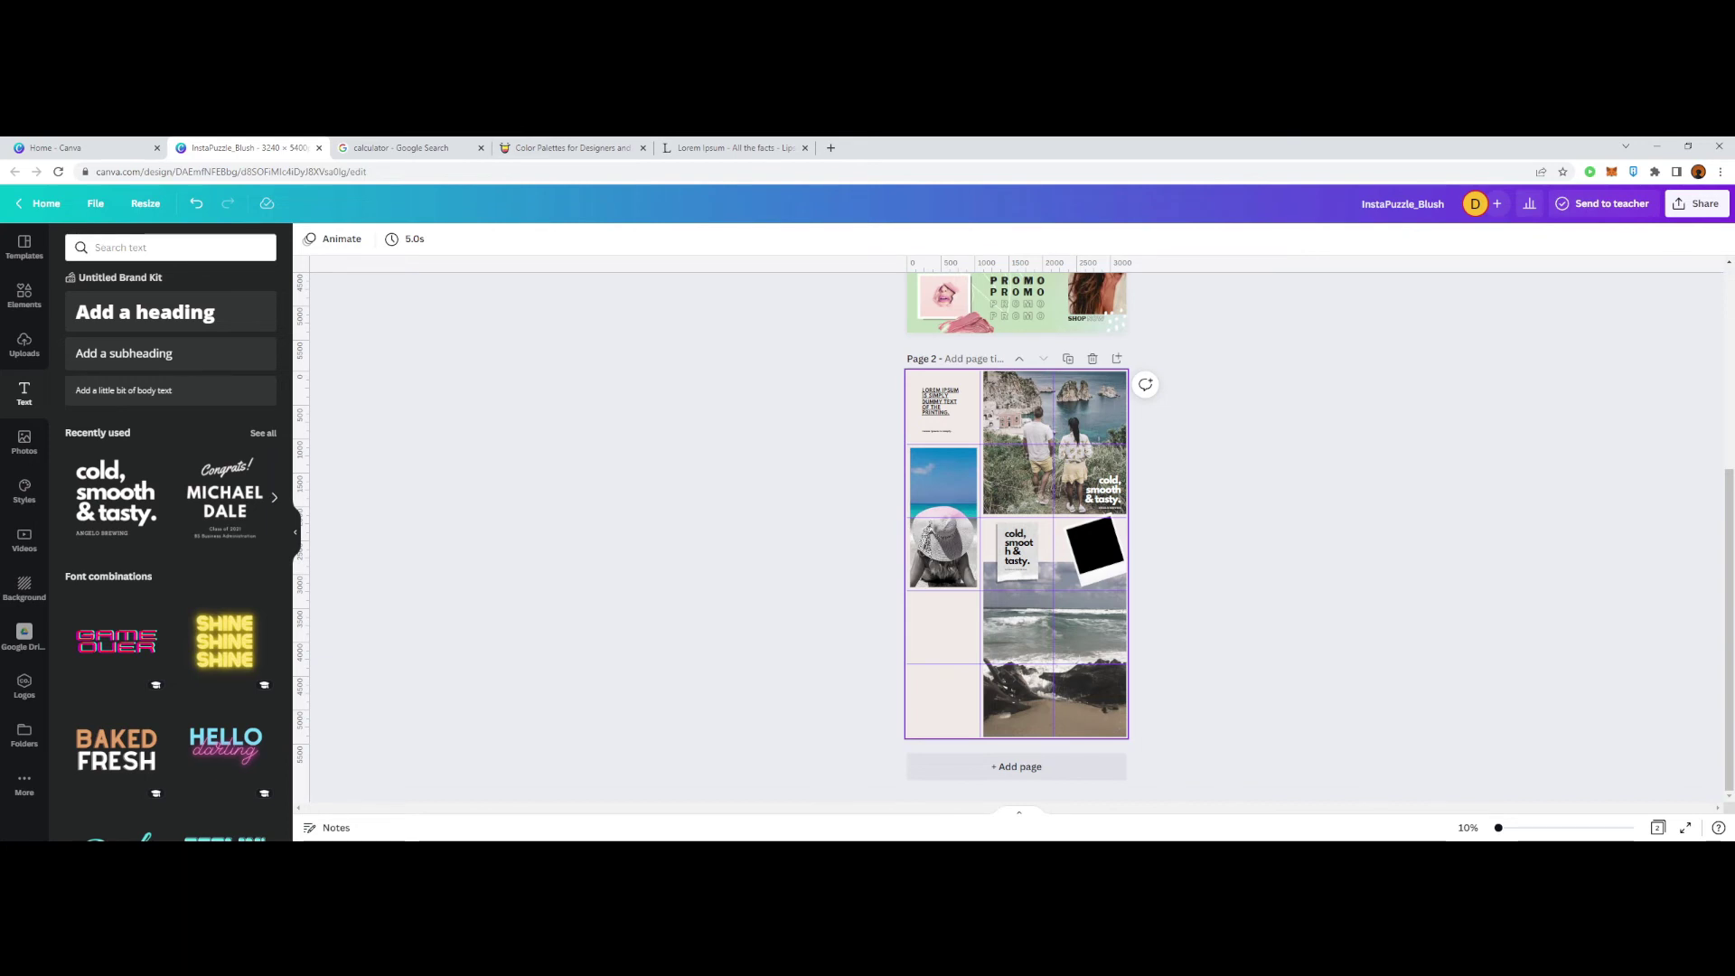
left_click(930, 528)
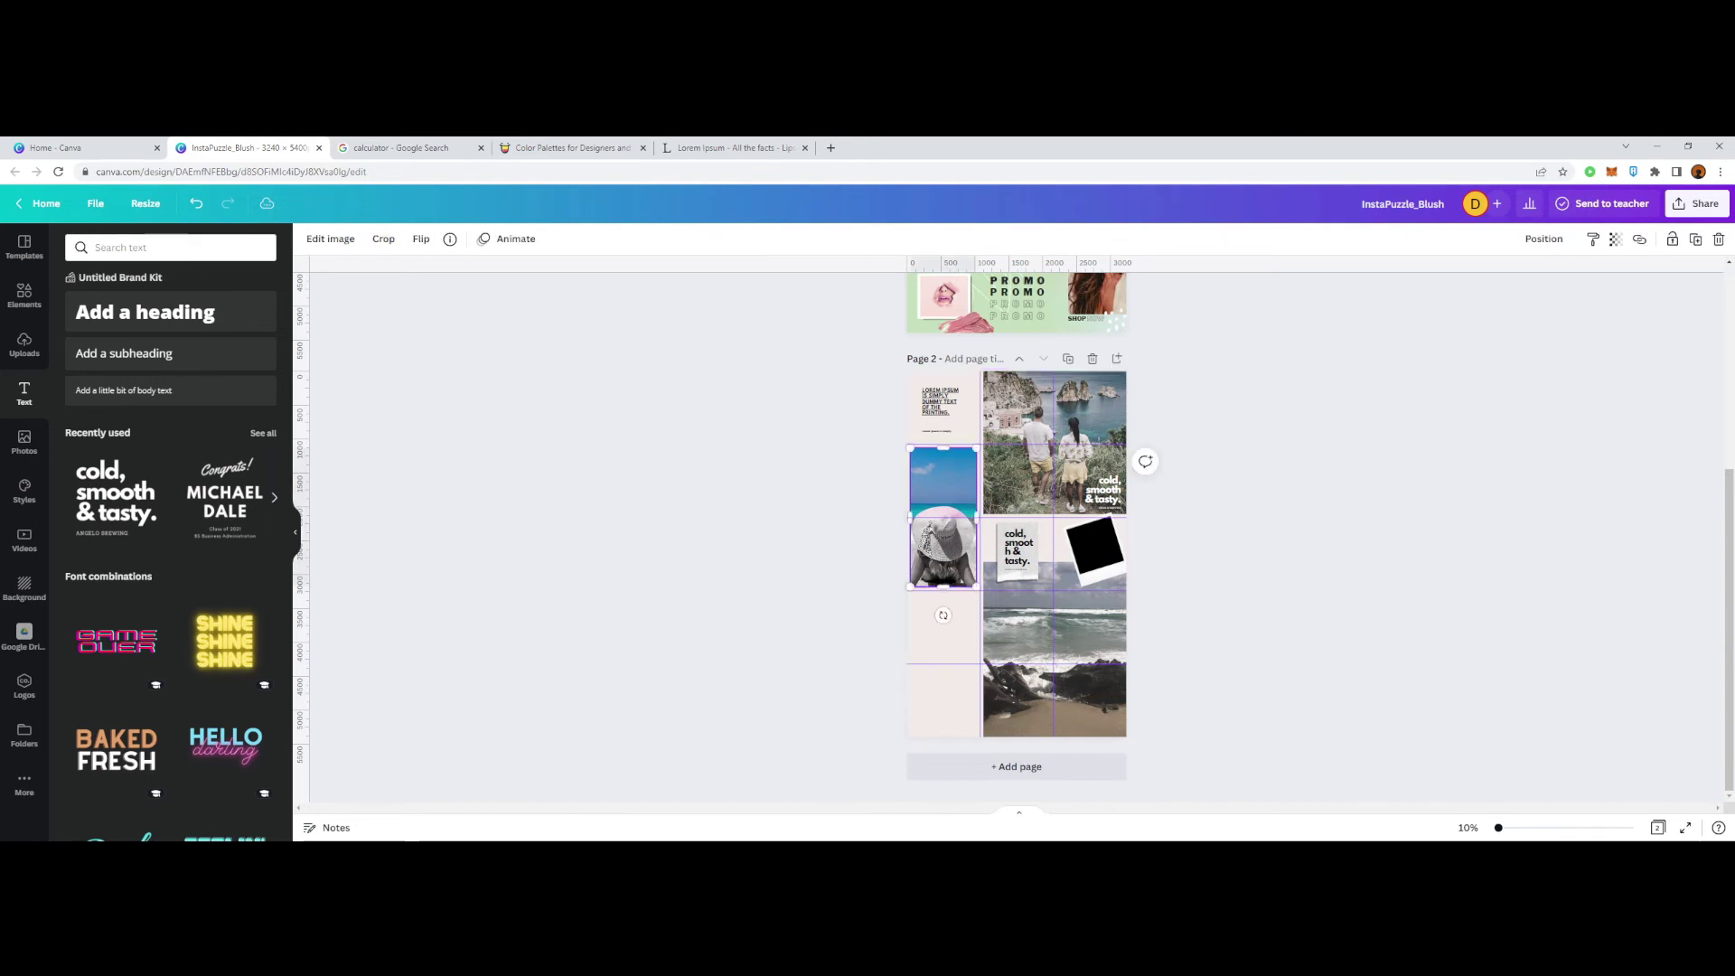
key("Escape")
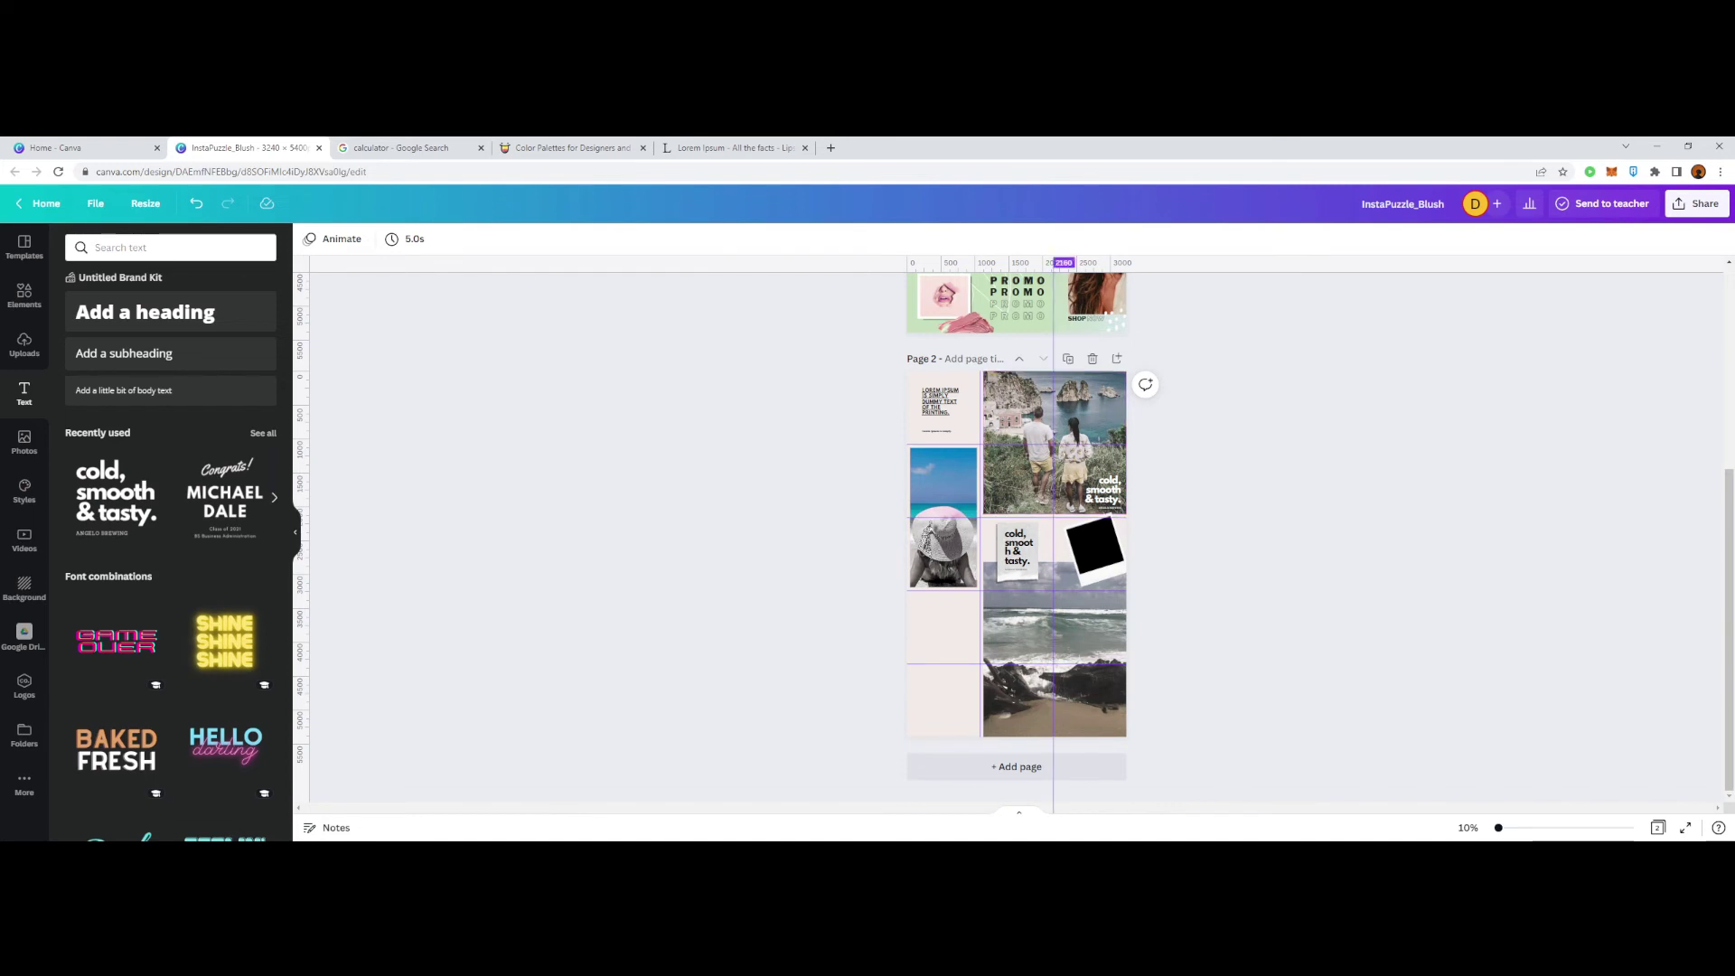
key("Escape")
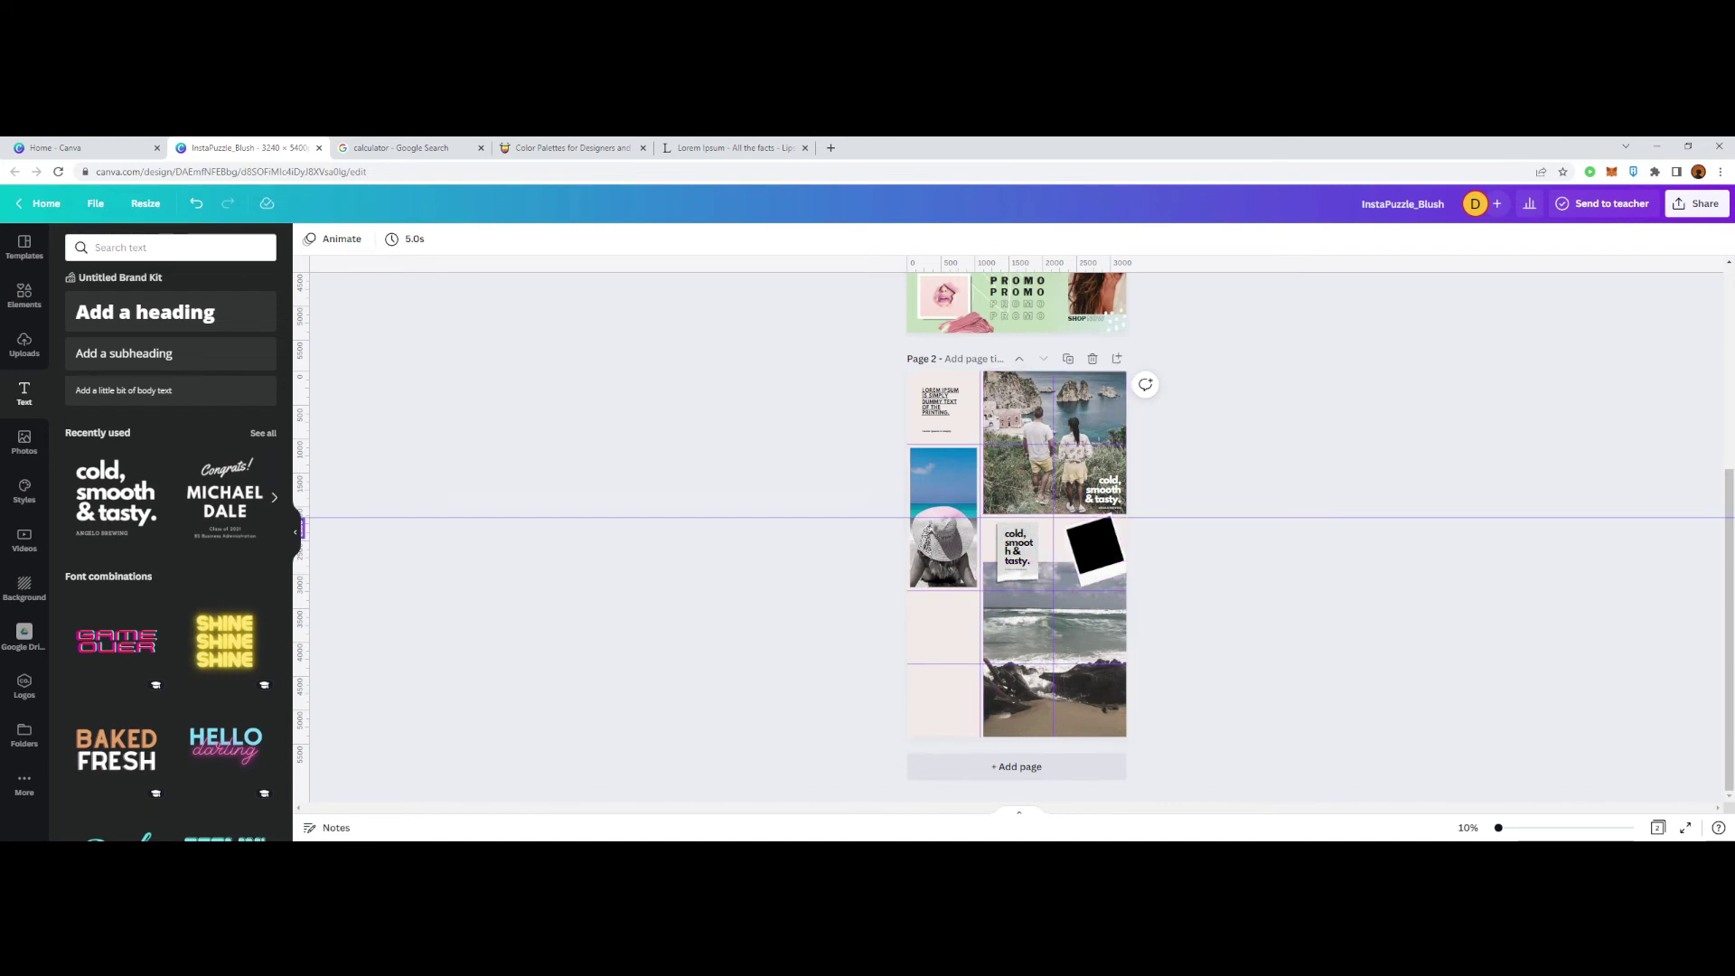
left_click(944, 553)
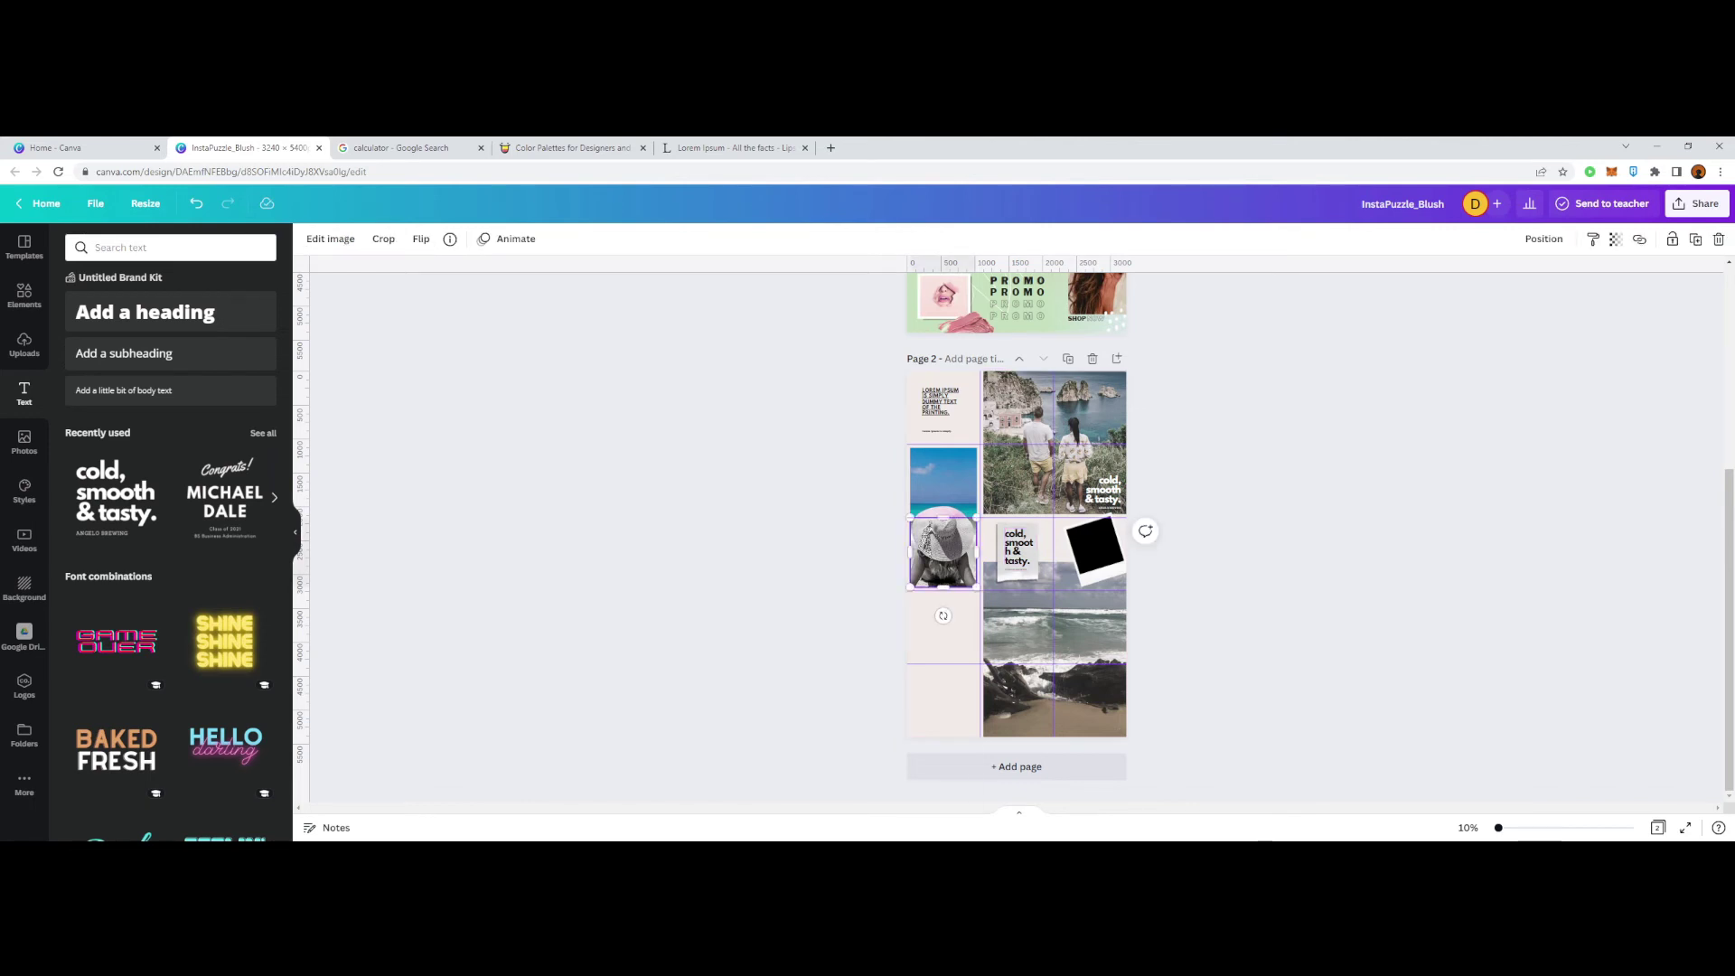
left_click(1055, 443)
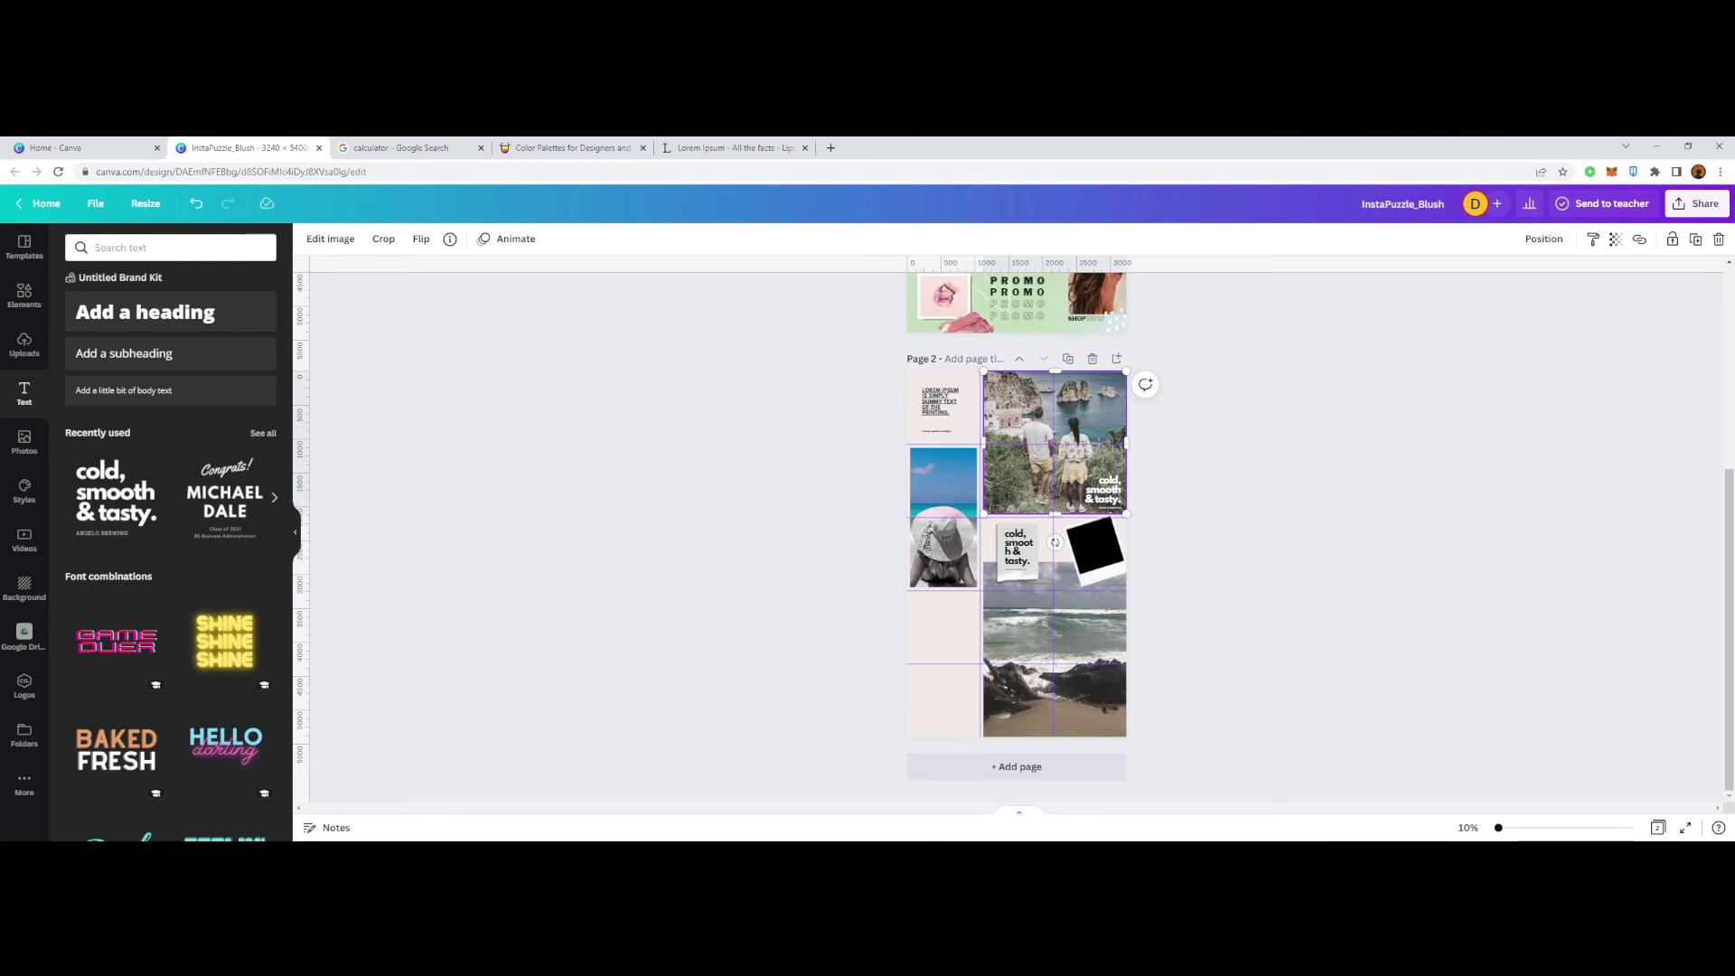
Step: Compare the beach puzzle layout on page 2 with the finished beauty puzzle feed on page 1
left_click(943, 552)
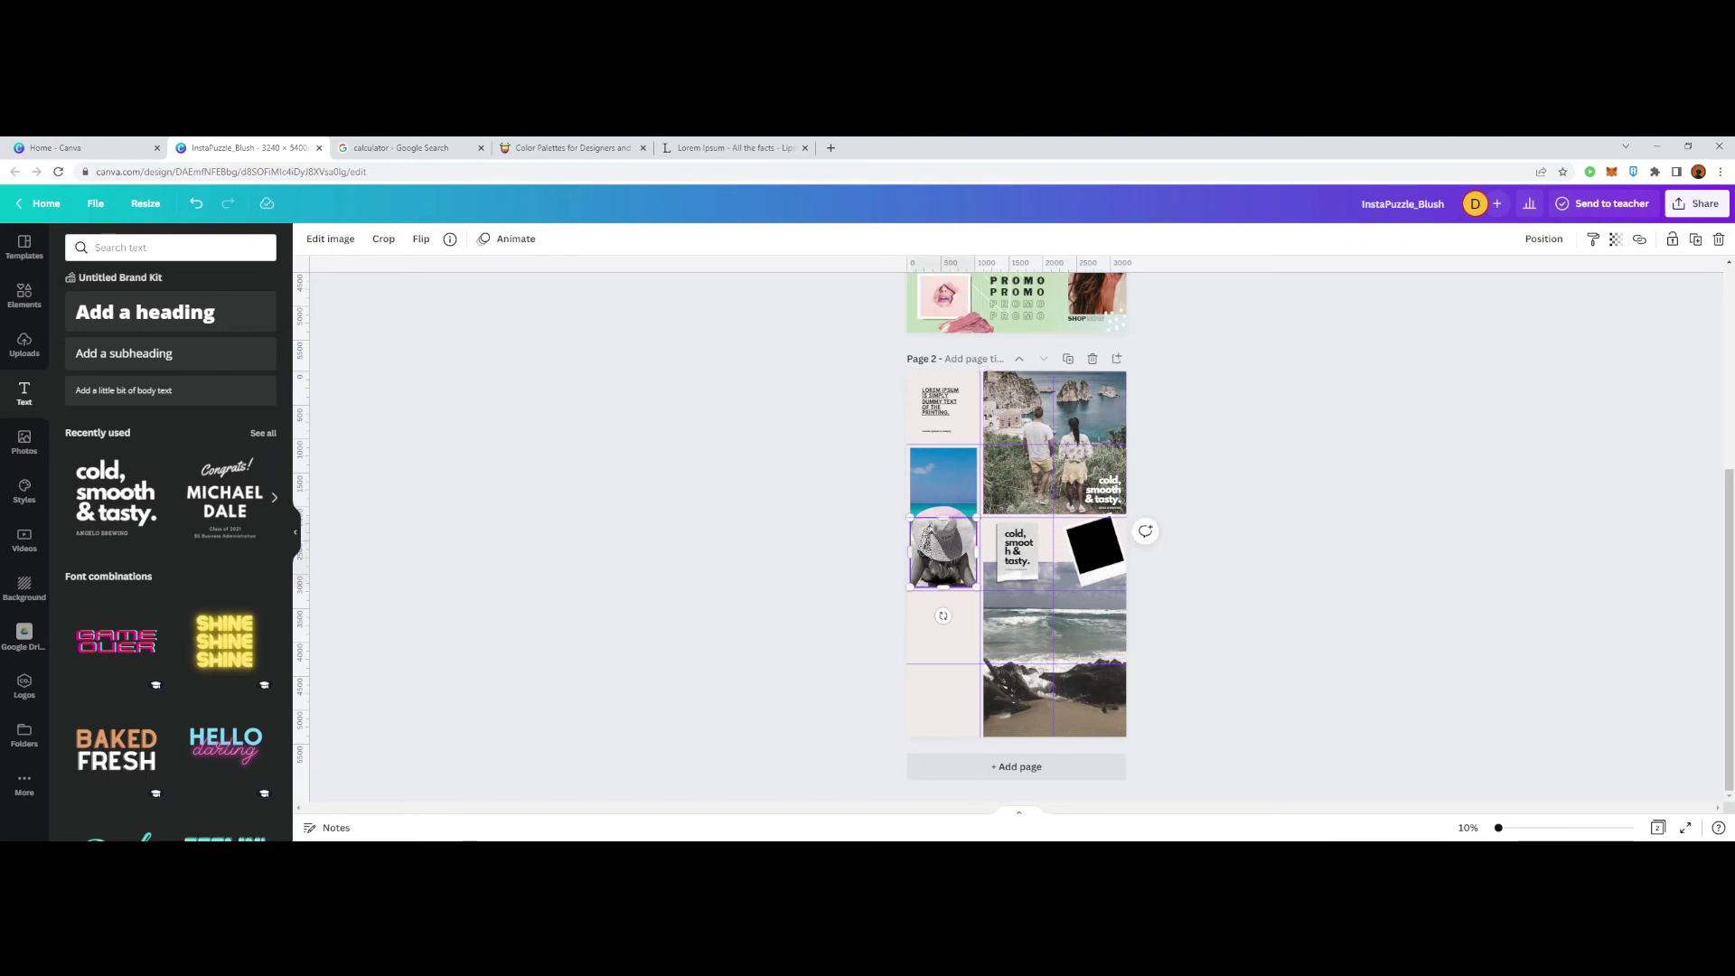
left_click(1055, 651)
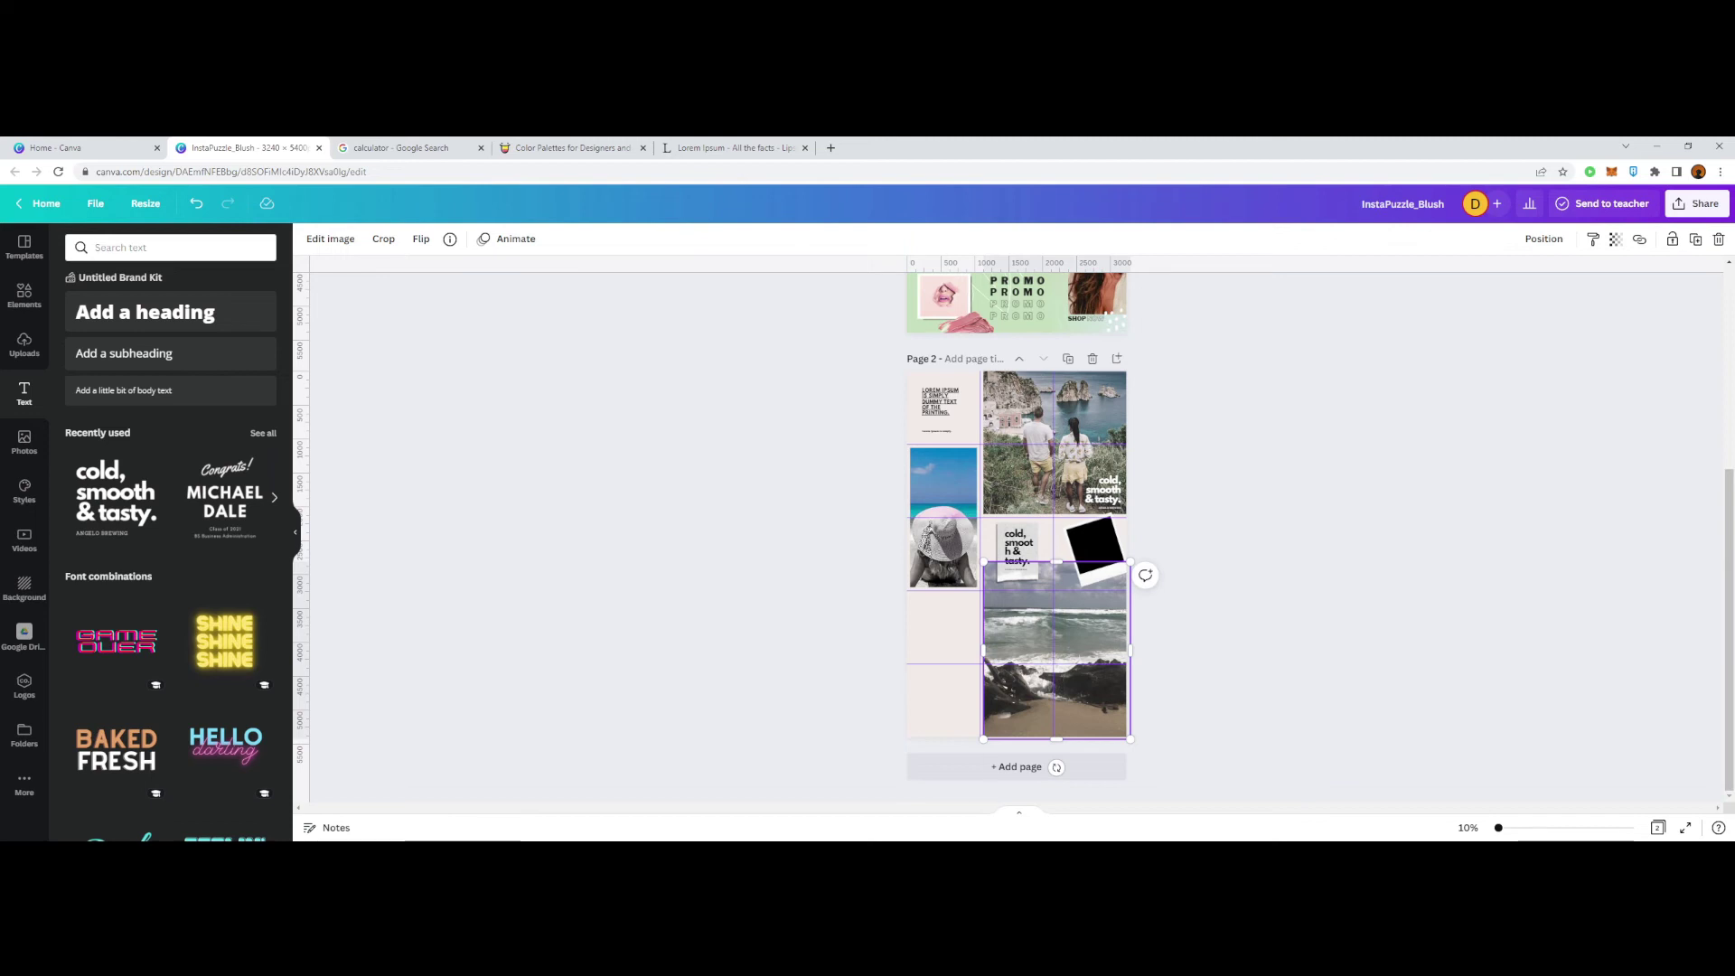
key("Escape")
scroll(1017, 535, "up", 5)
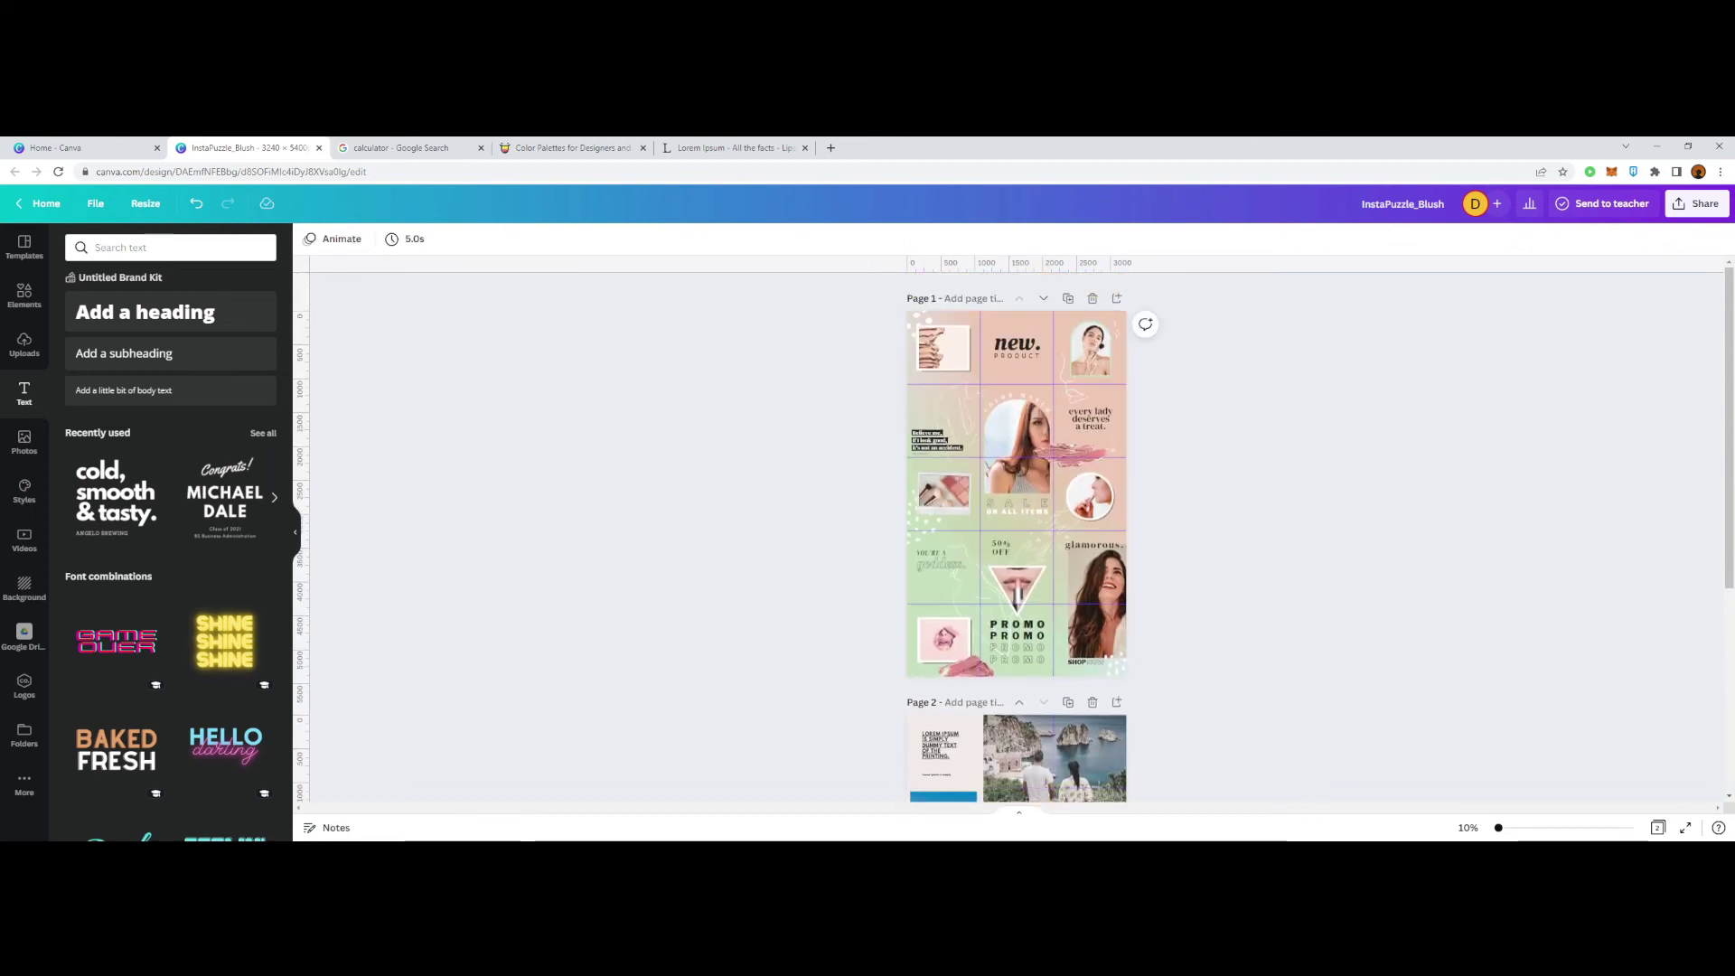
scroll(1017, 535, "down", 5)
scroll(1017, 537, "up", 3)
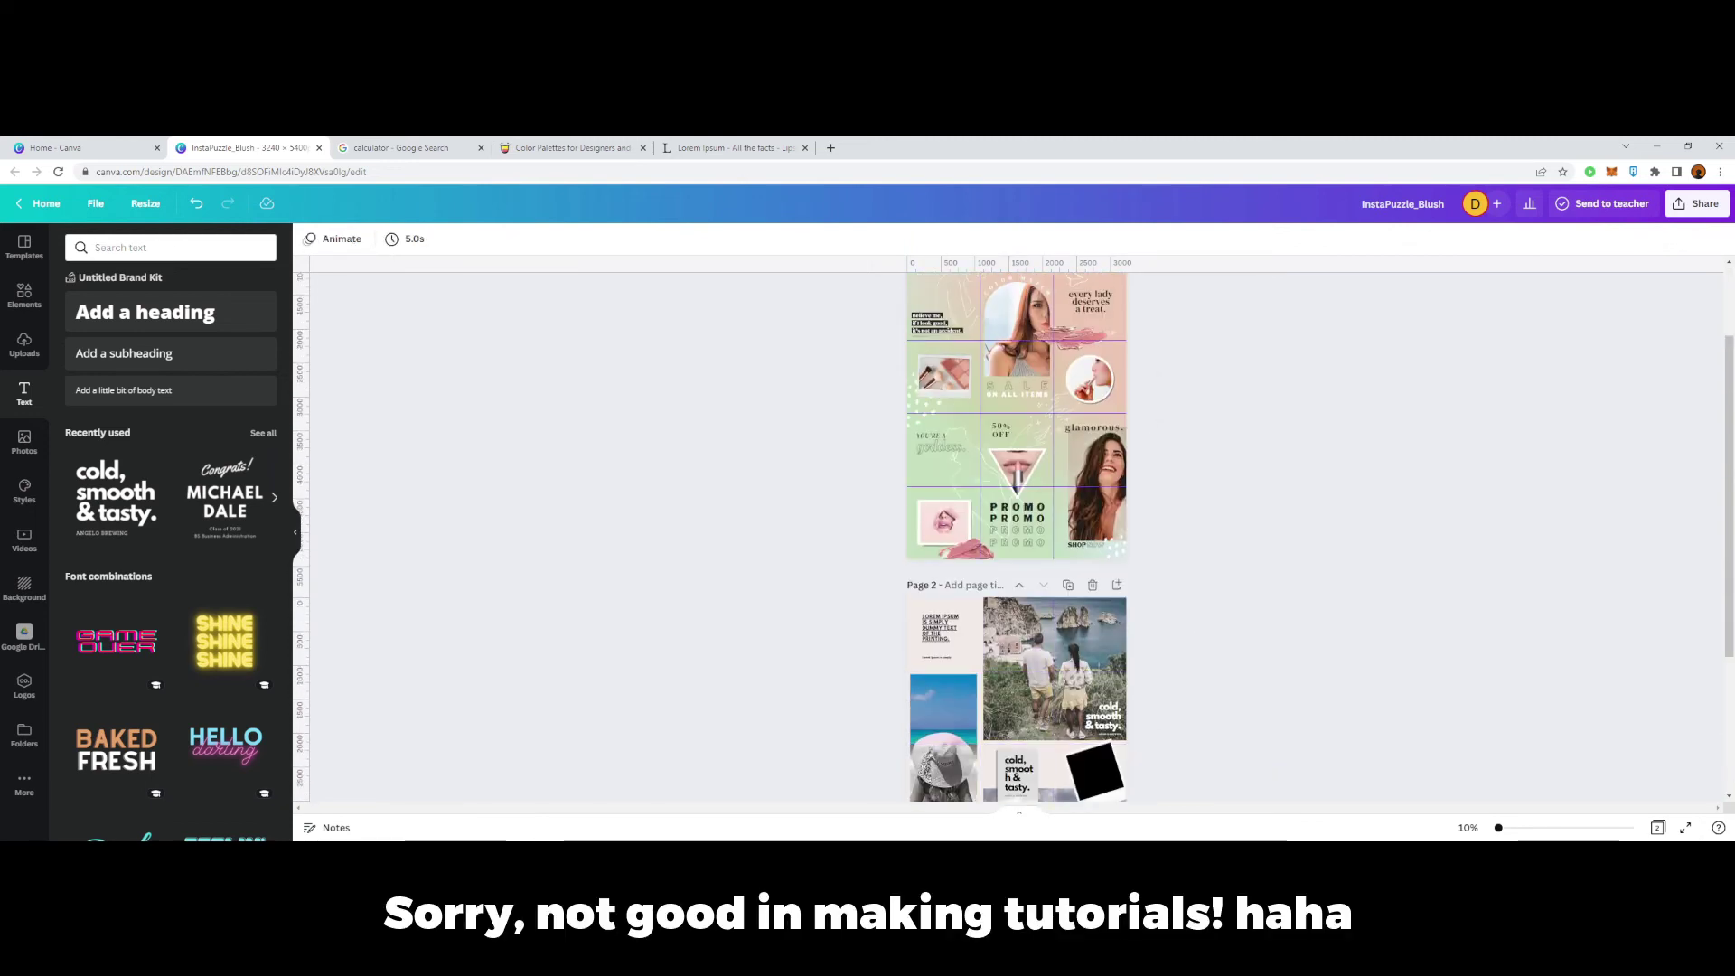
scroll(1016, 520, "up", 3)
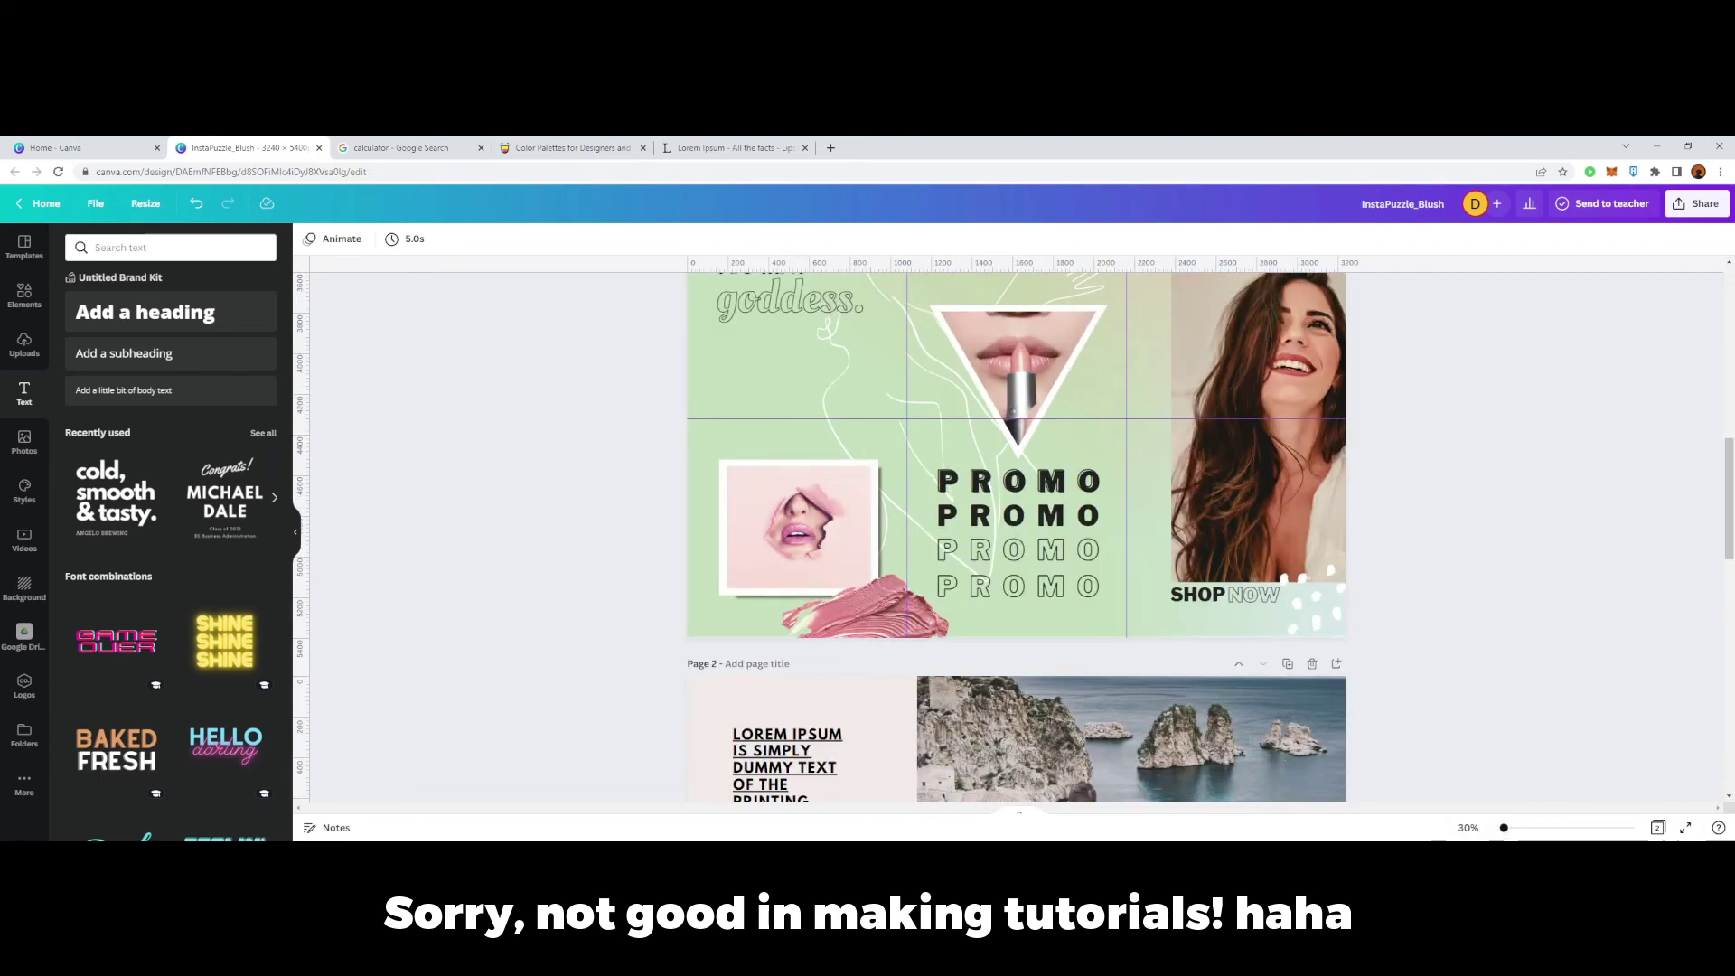
scroll(1017, 537, "up", 10)
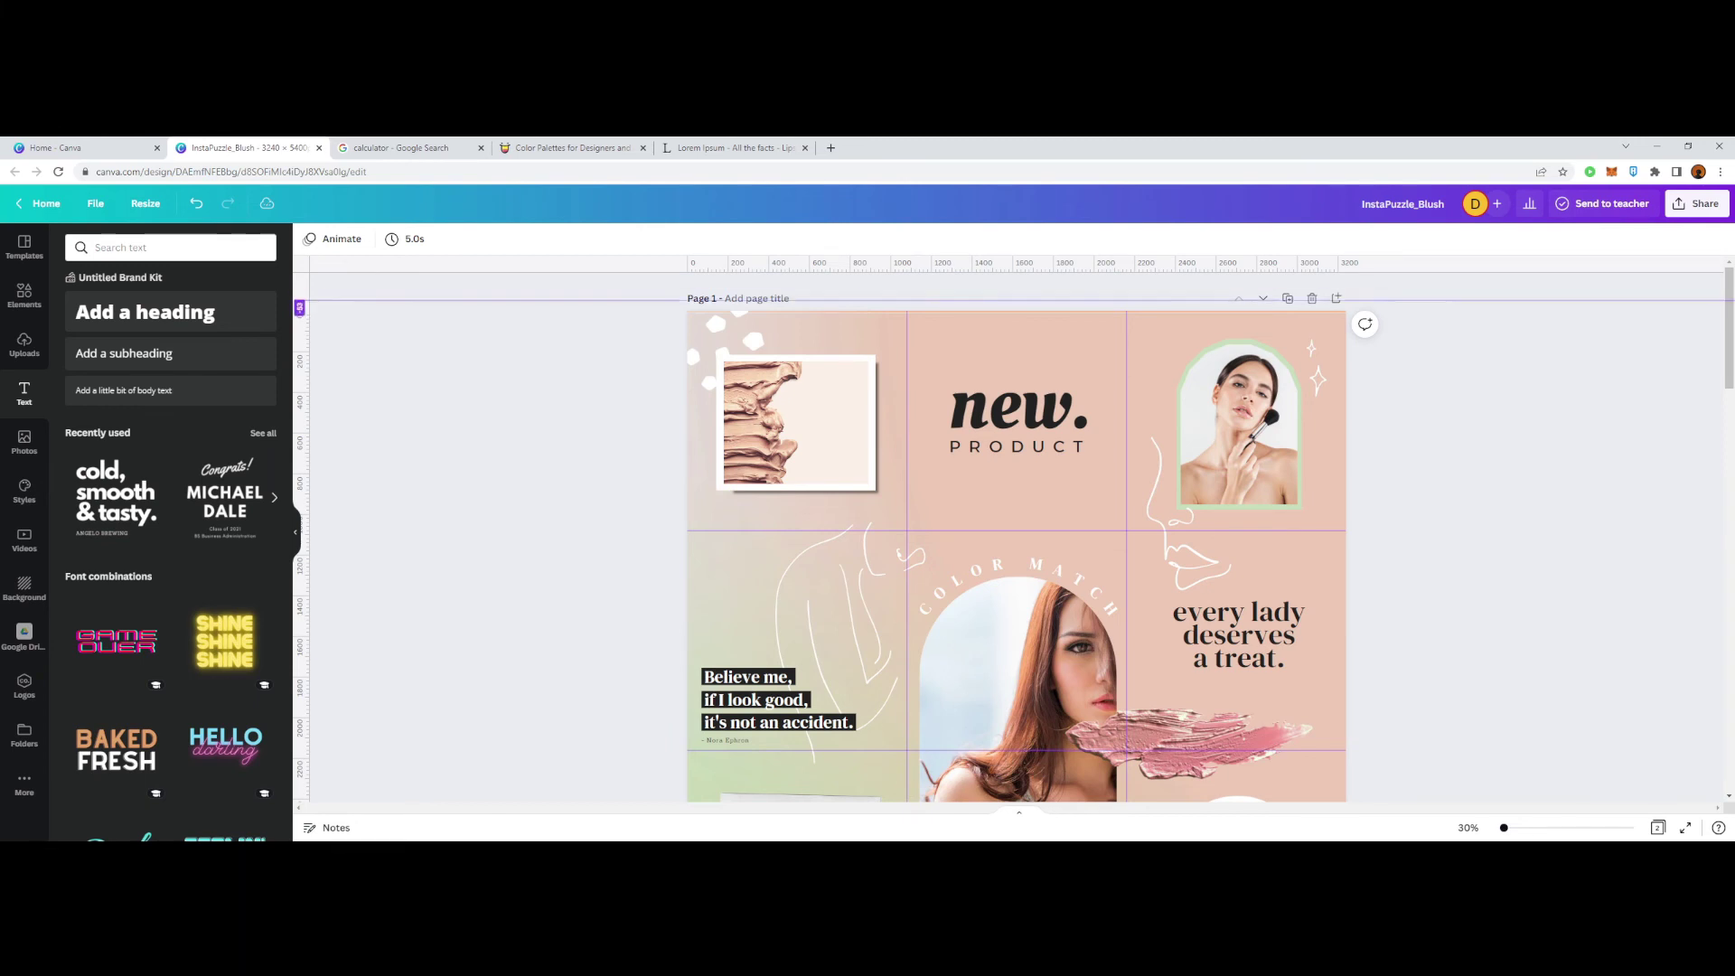
Step: Remove the extra horizontal guide above page 1 and check the file's rulers and guides option
left_click_drag(813, 300, 814, 260)
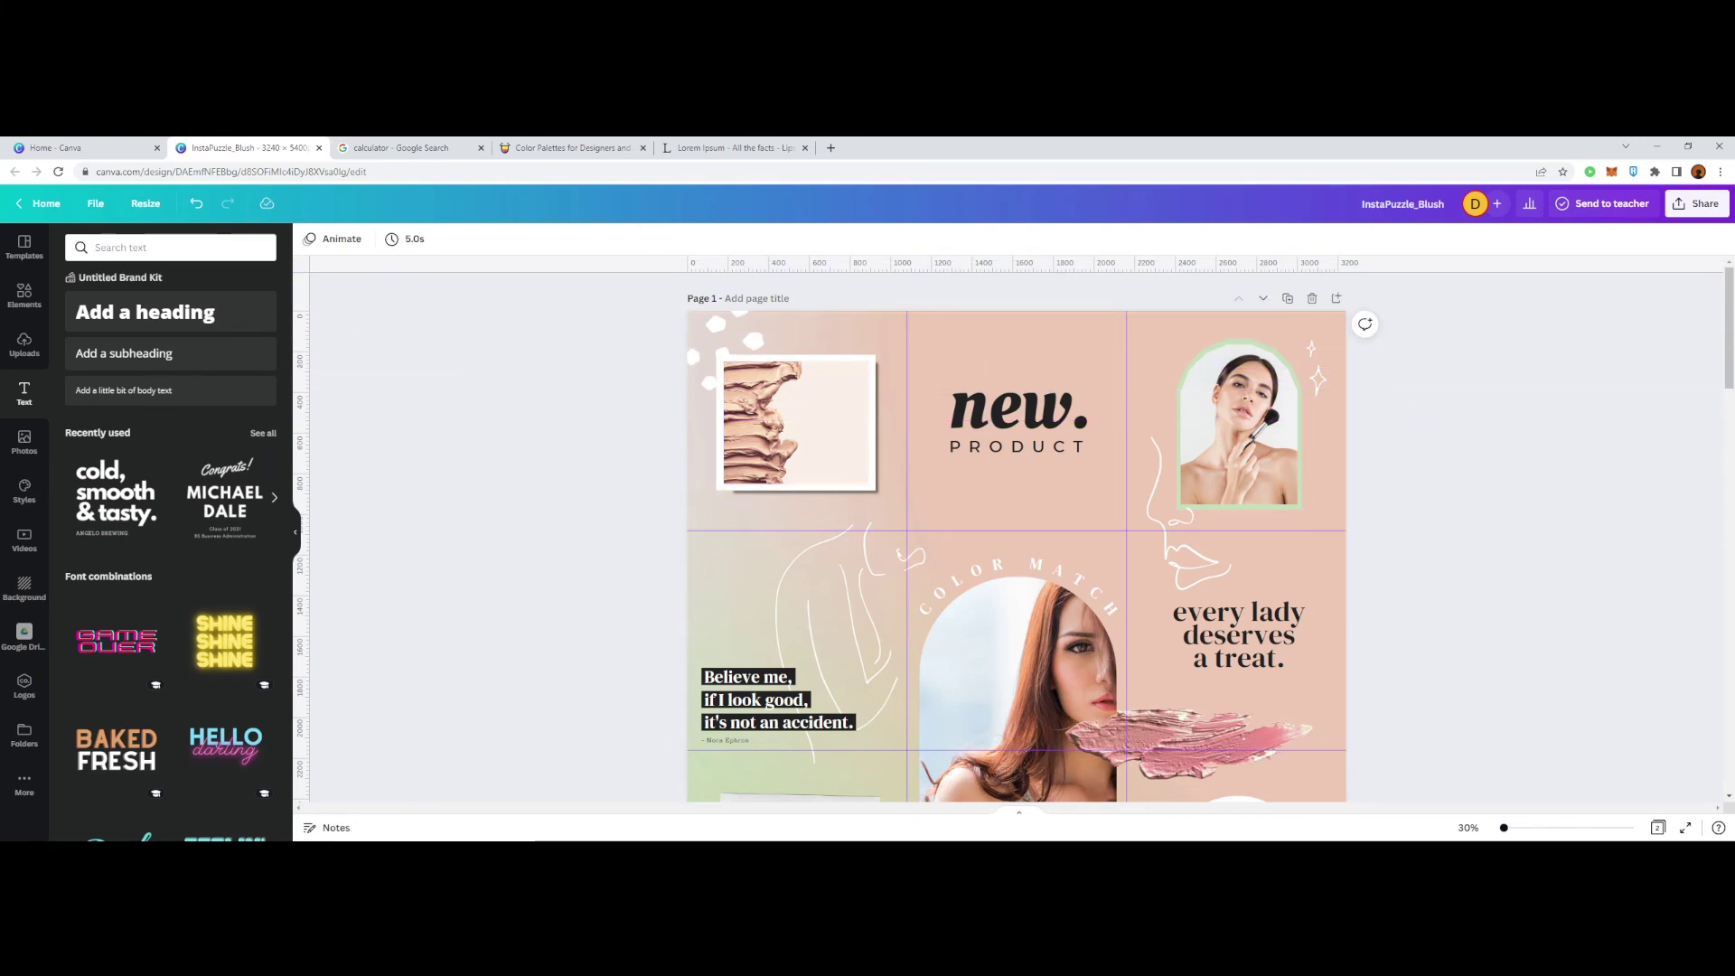
left_click_drag(302, 533, 304, 533)
left_click(95, 203)
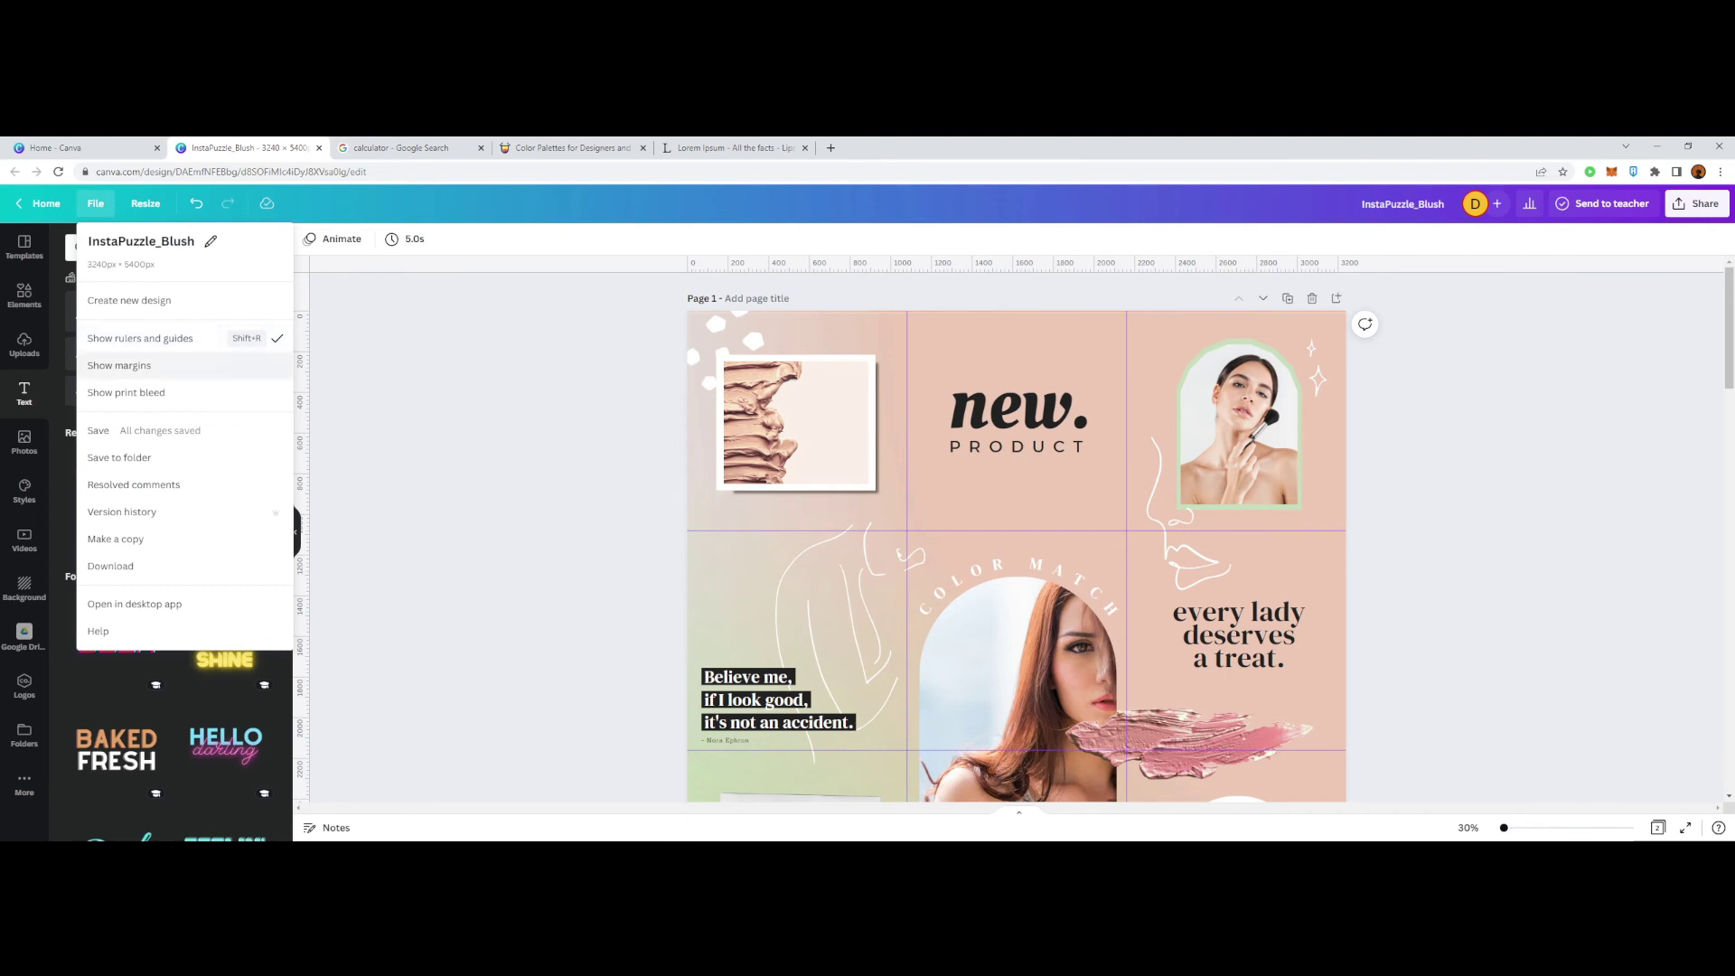
key("Escape")
Step: Review both puzzle pages against their guide grids, from the beauty feed to the last beach row
scroll(1017, 536, "down", 5)
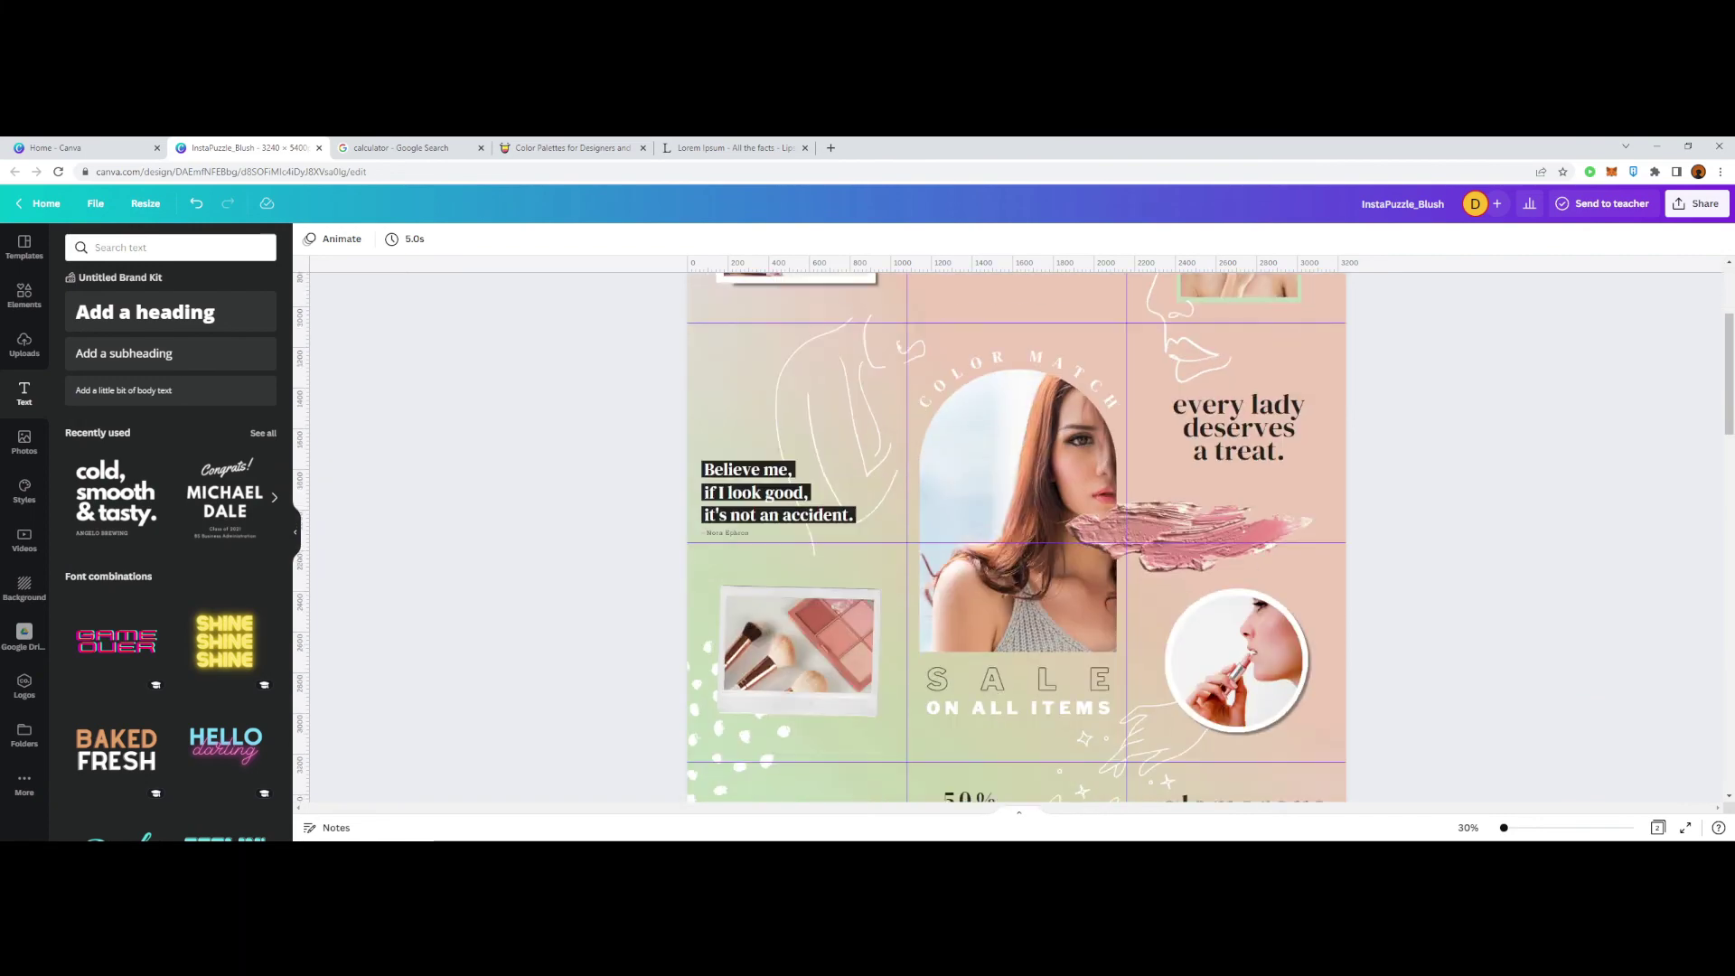
scroll(1017, 536, "down", 20)
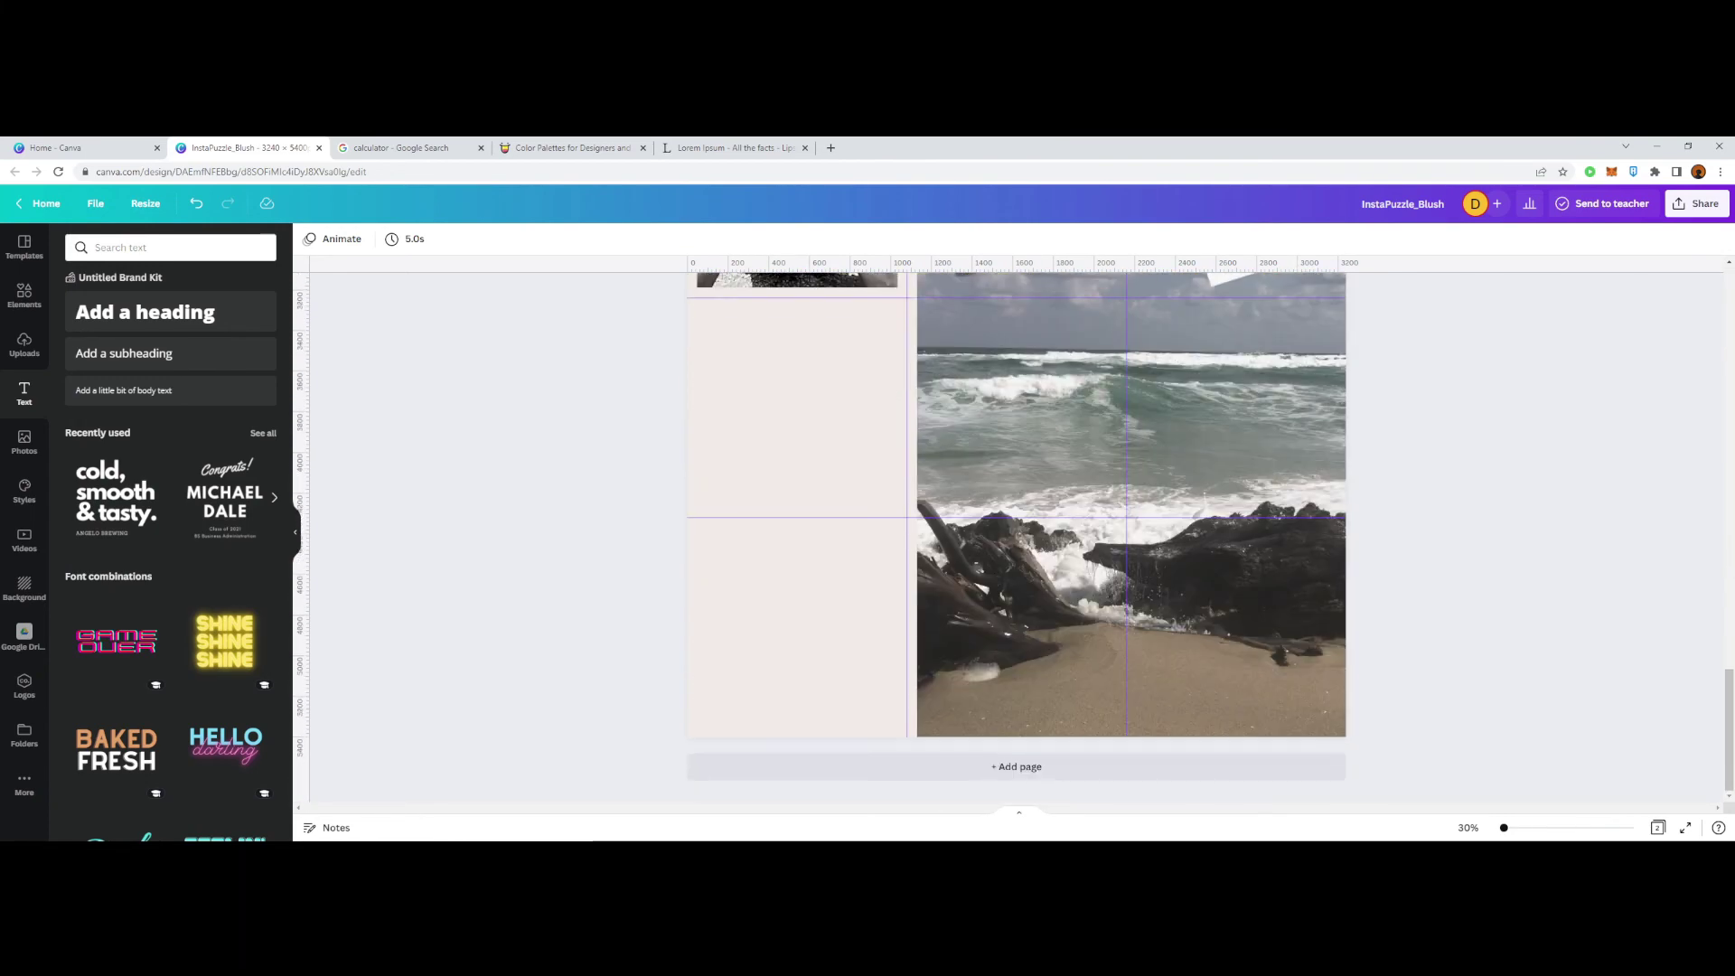
scroll(1017, 537, "up", 20)
scroll(1017, 537, "down", 8)
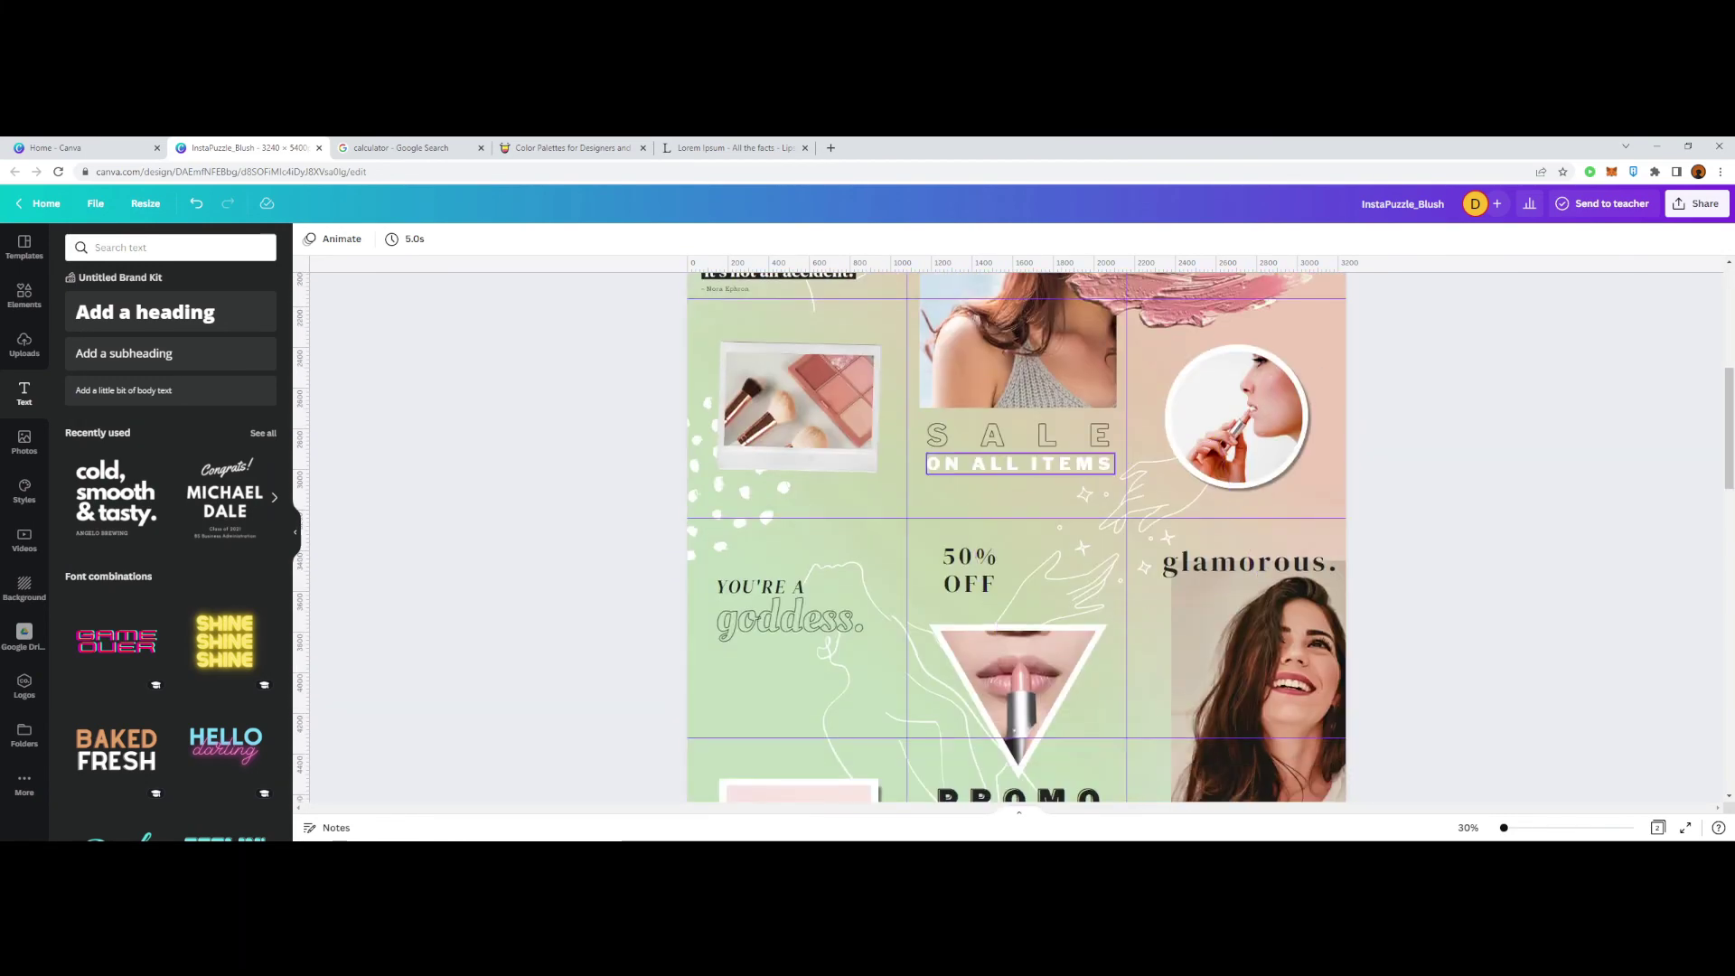
scroll(1016, 537, "down", 15)
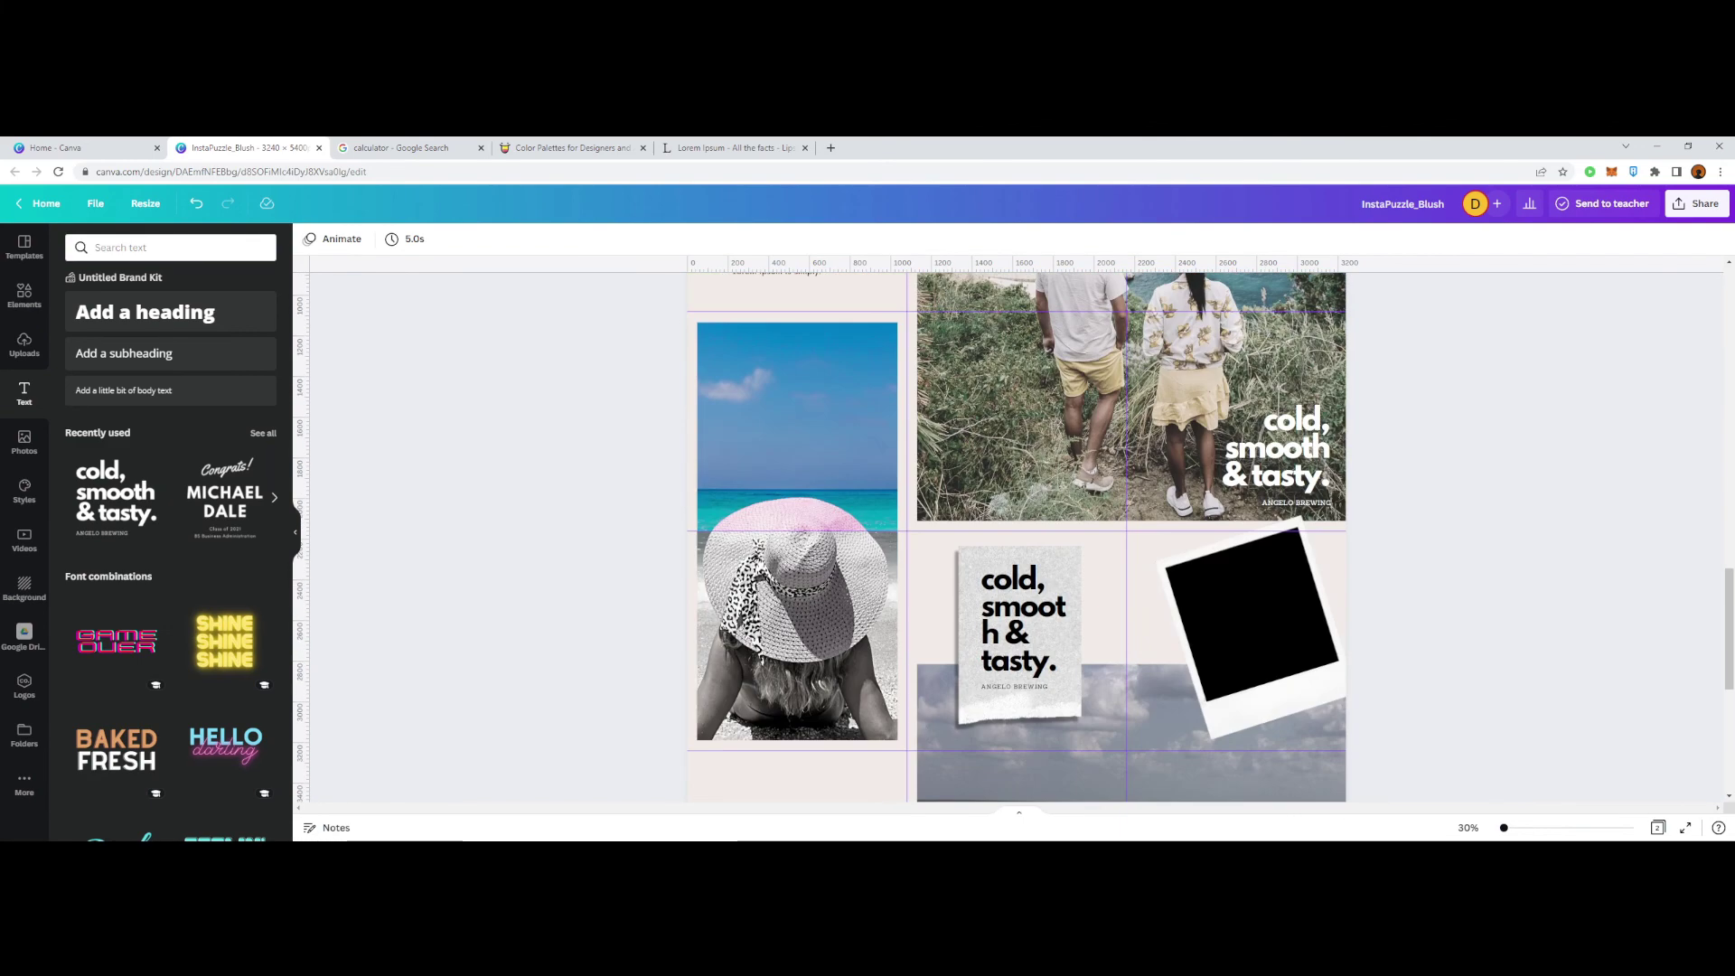
scroll(1017, 537, "up", 20)
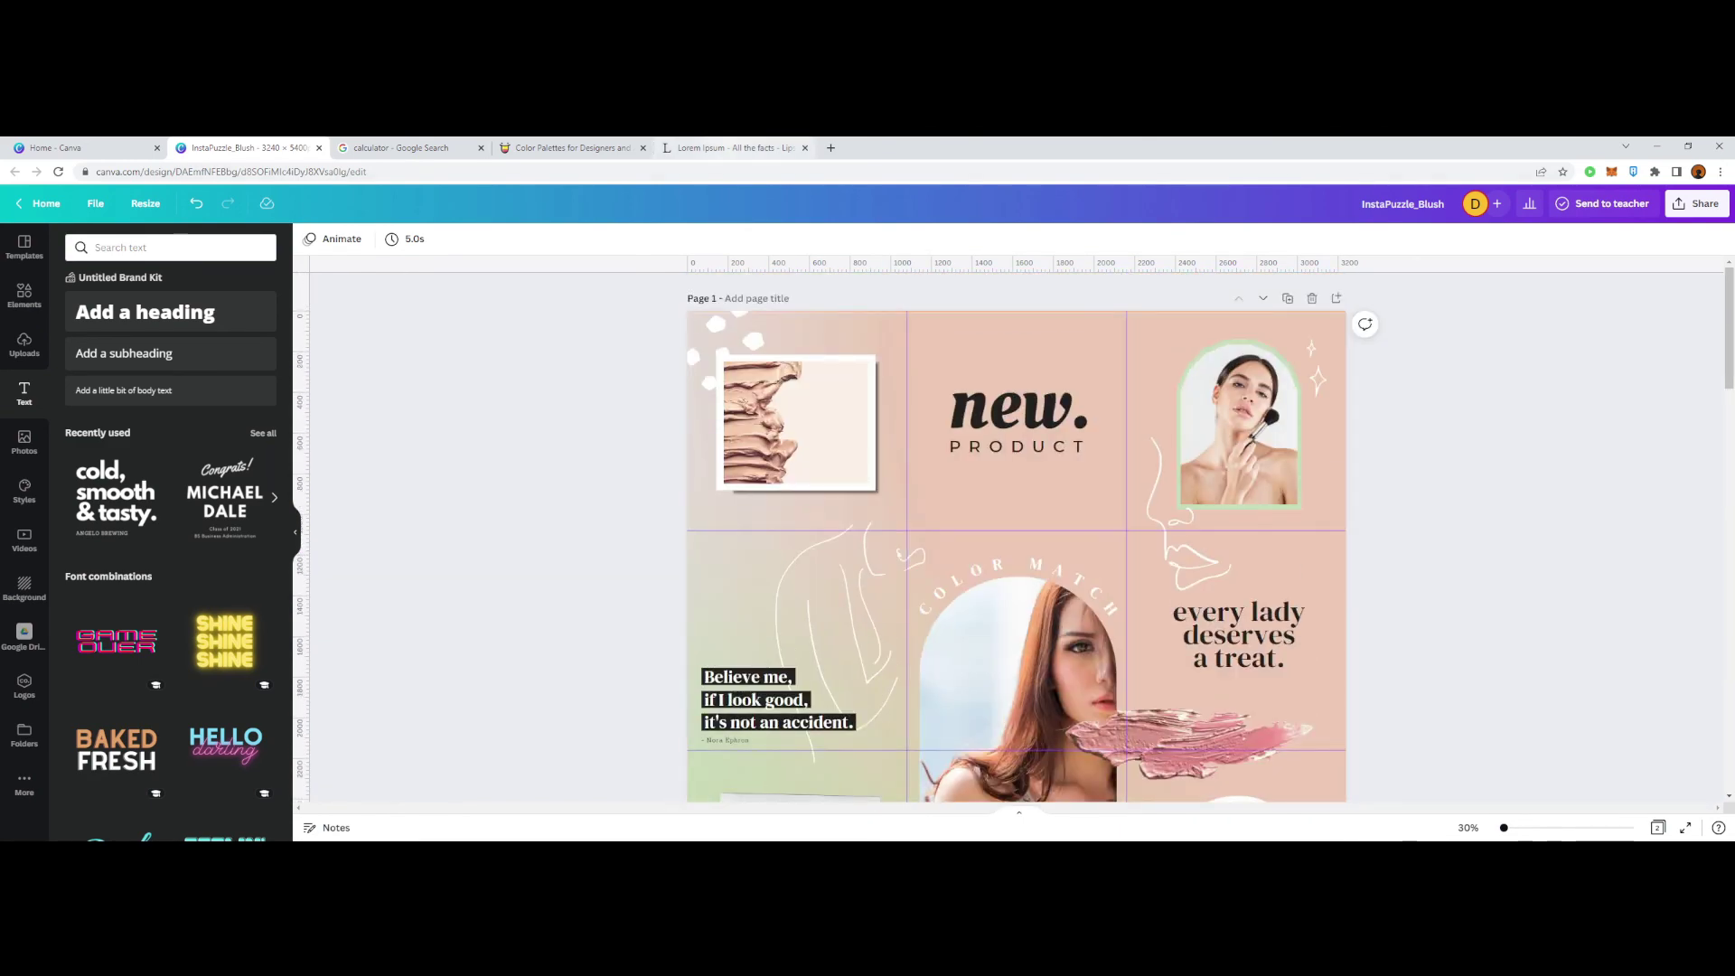
Step: Search Google for "photo slicer" and open the PineTools "Split image online" result
left_click(401, 147)
double_click(147, 218)
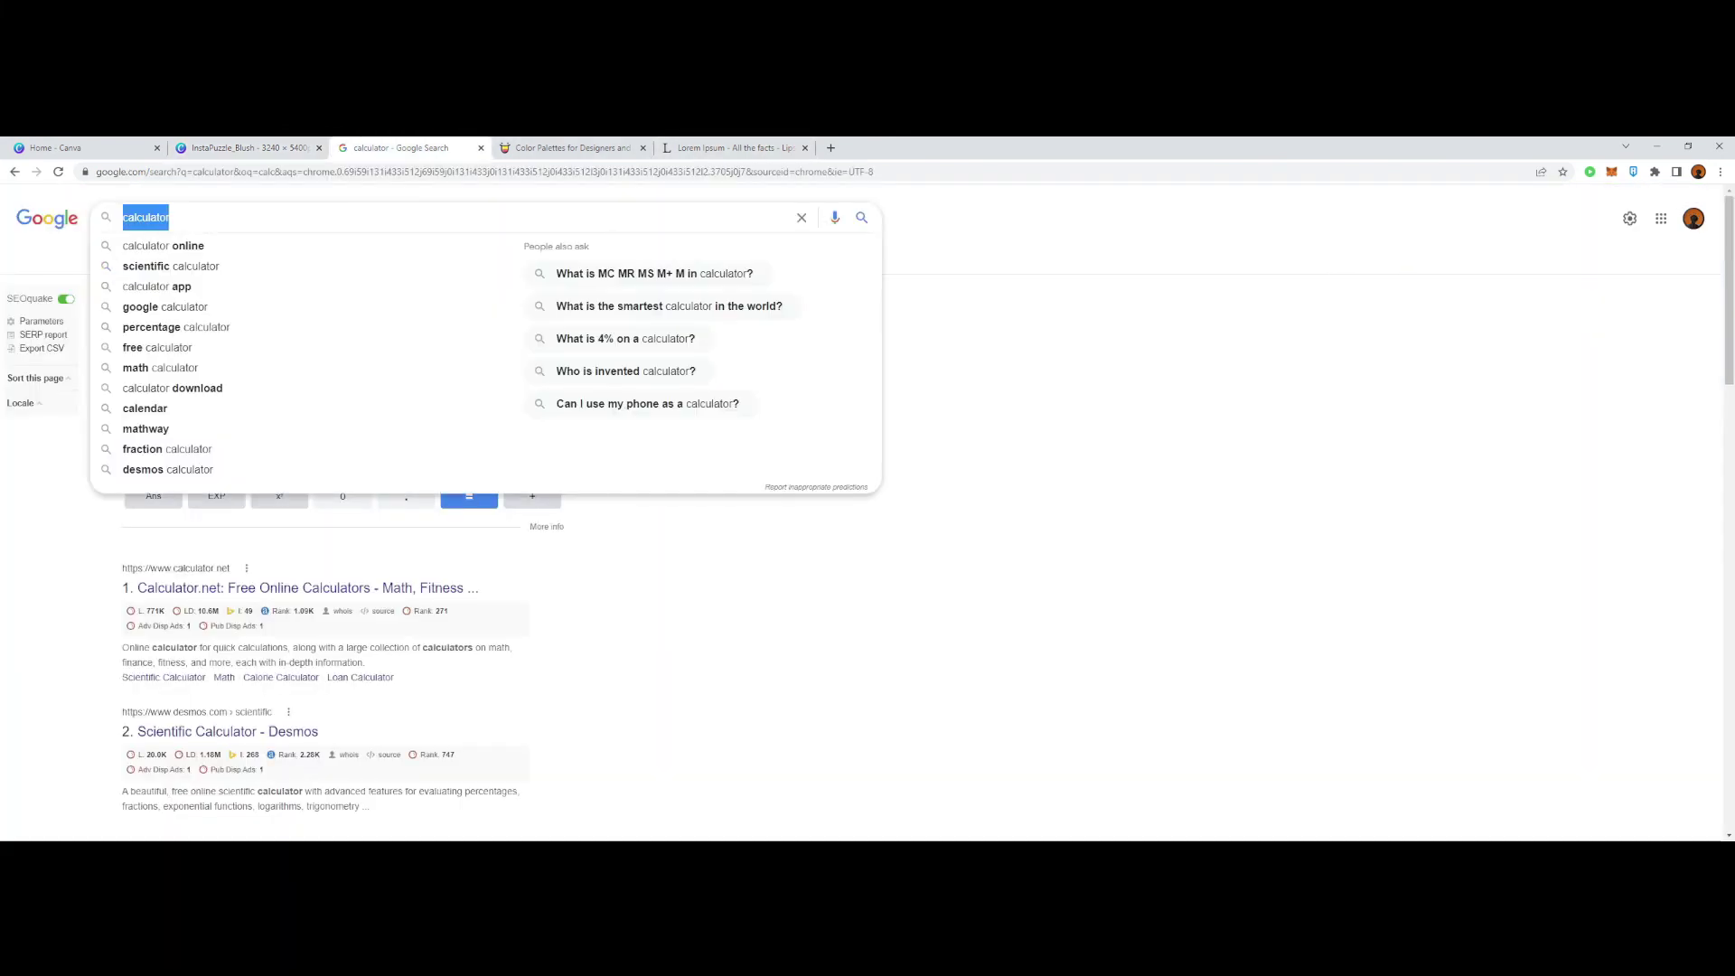
type("photo")
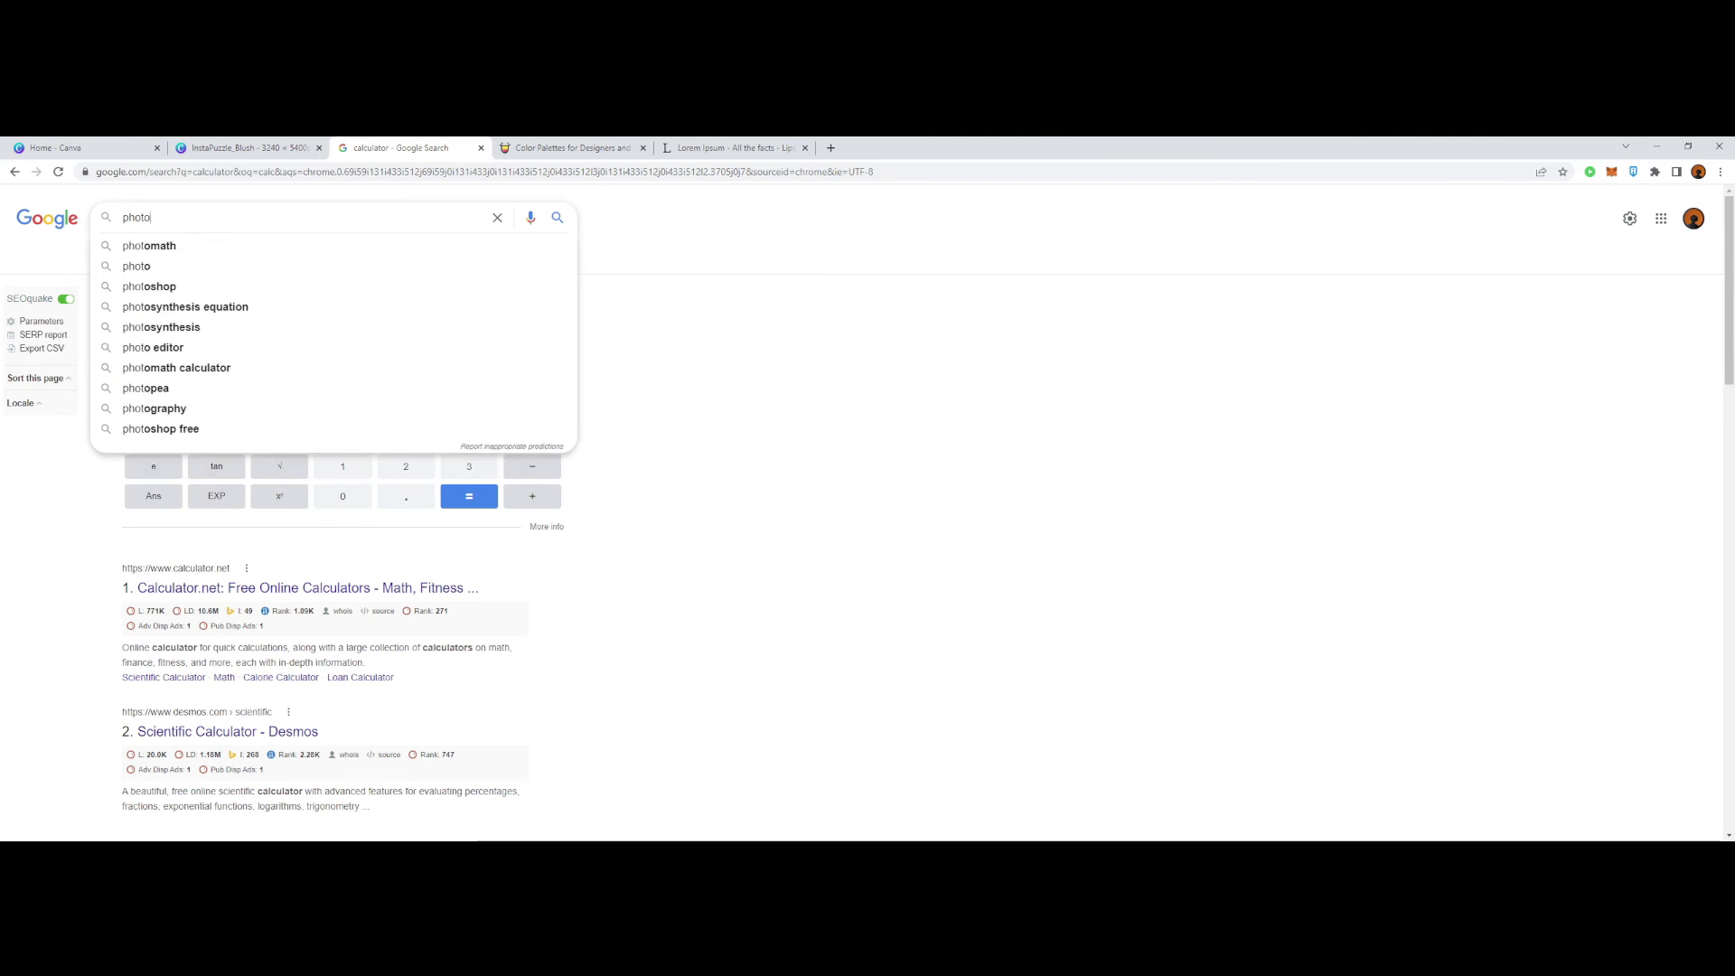
type(" slicer")
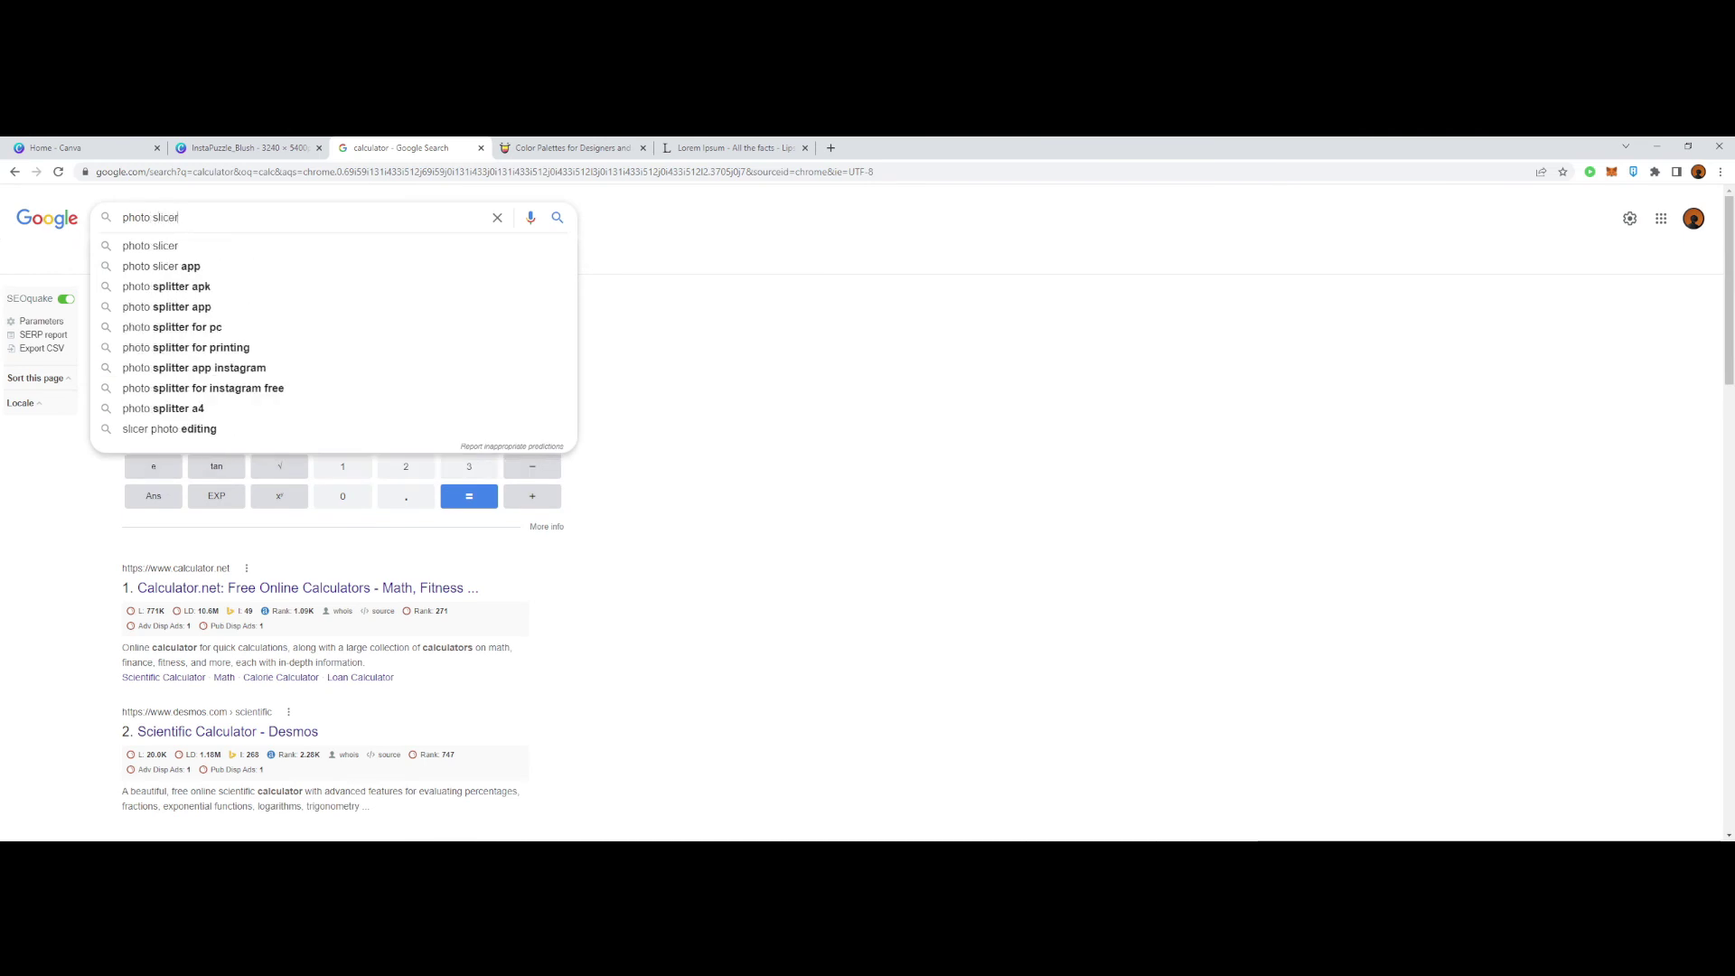
key("Return")
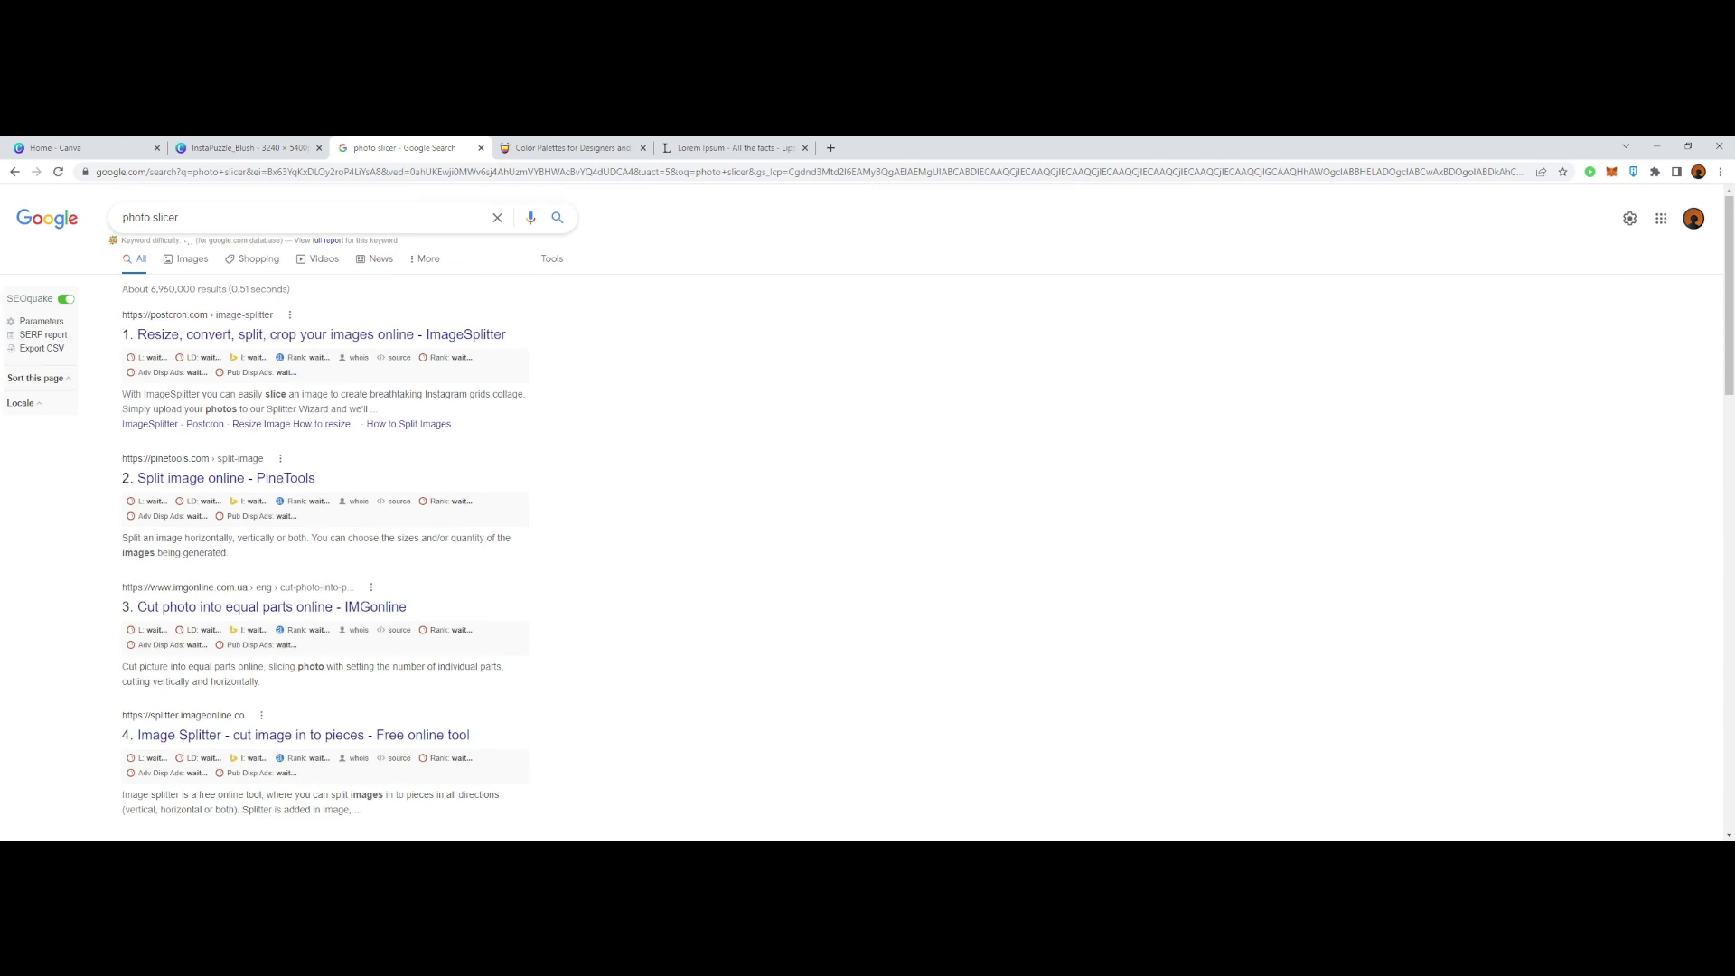
left_click(226, 478)
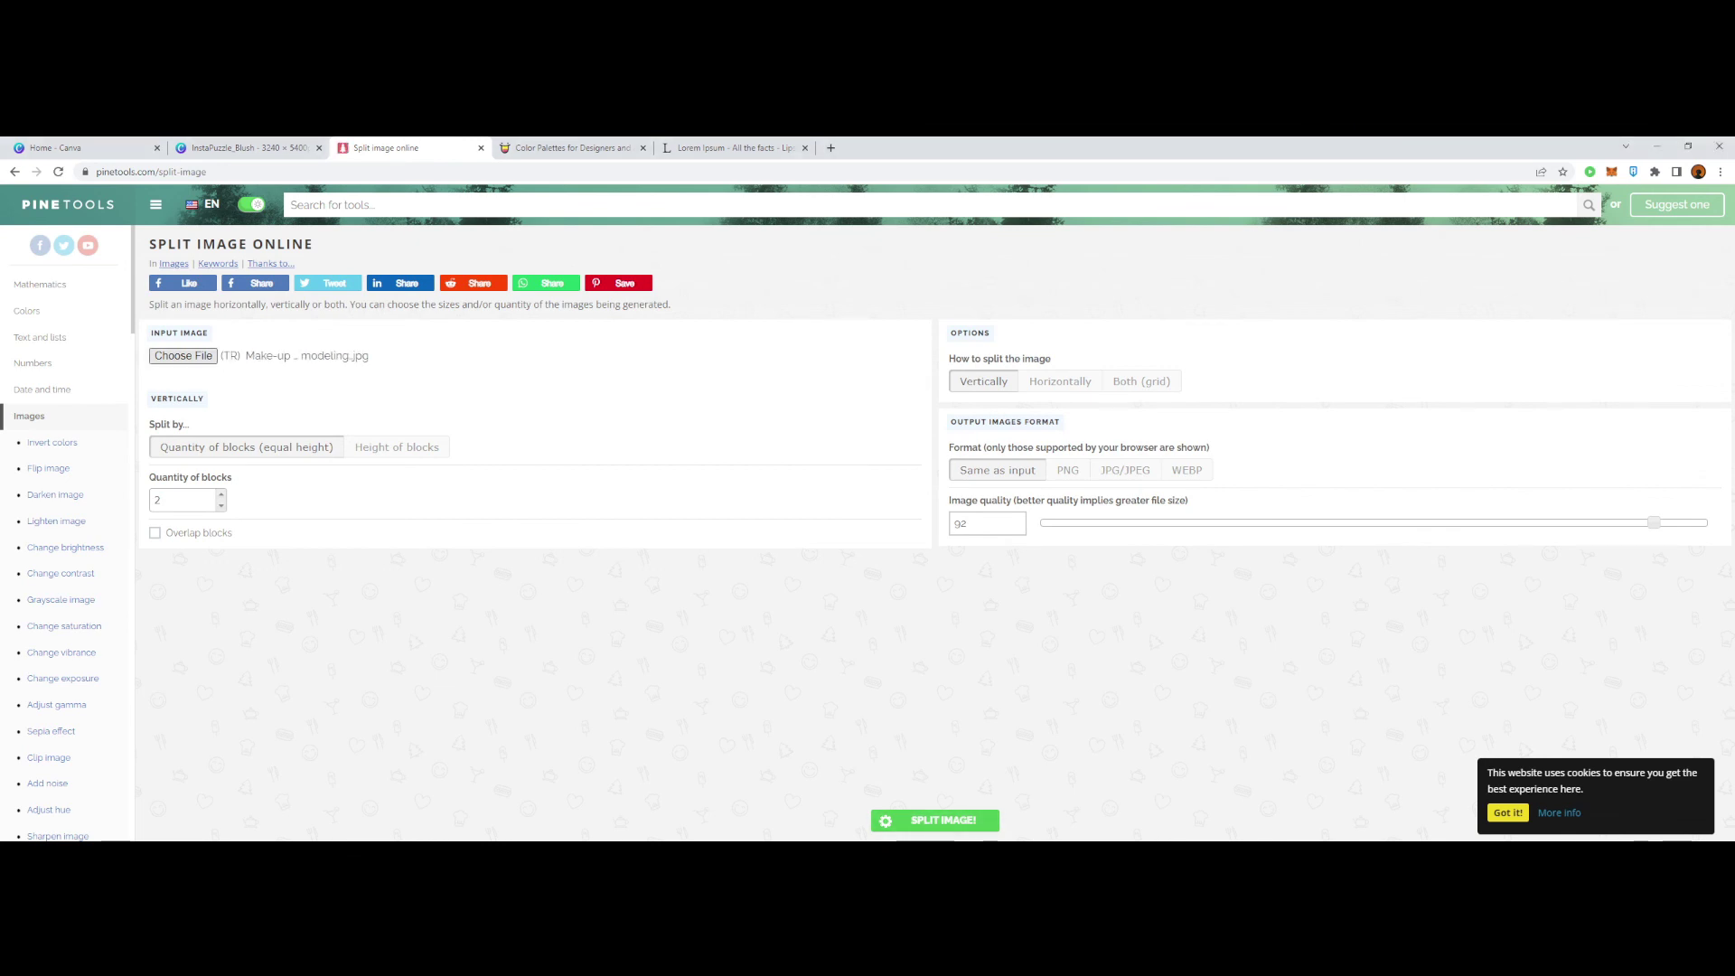
Step: Check the loaded make-up image in the splitter and set it to split as Both (grid)
scroll(931, 534, "down", 2)
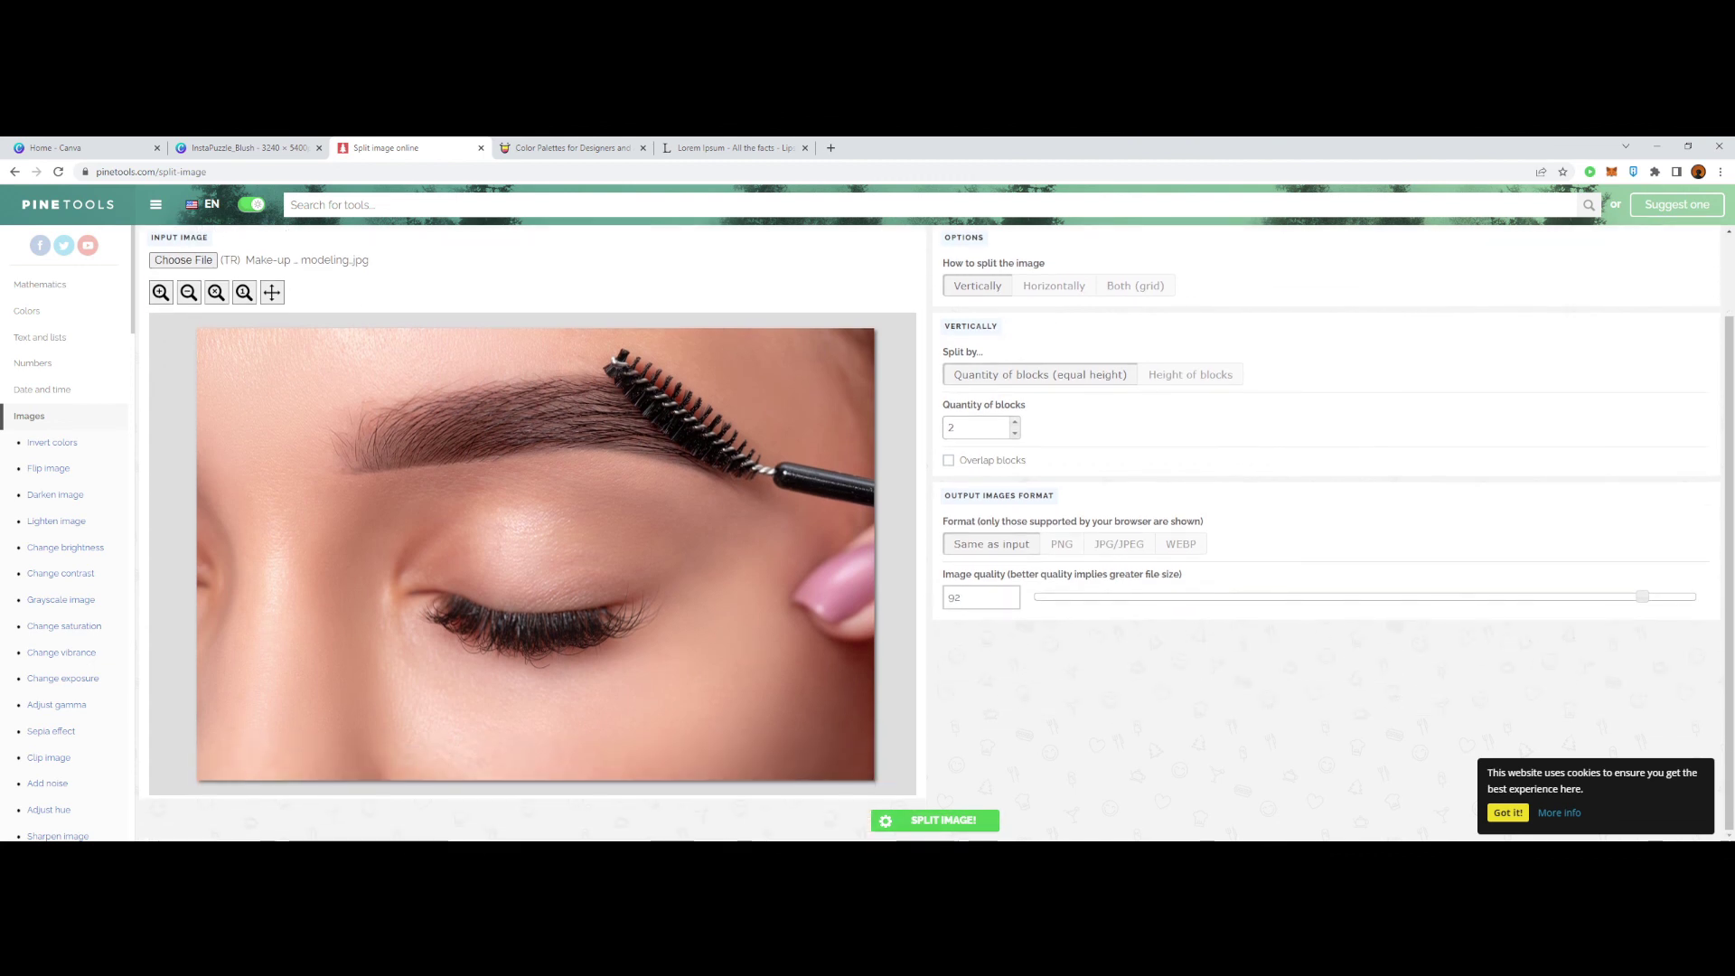
scroll(931, 533, "up", 2)
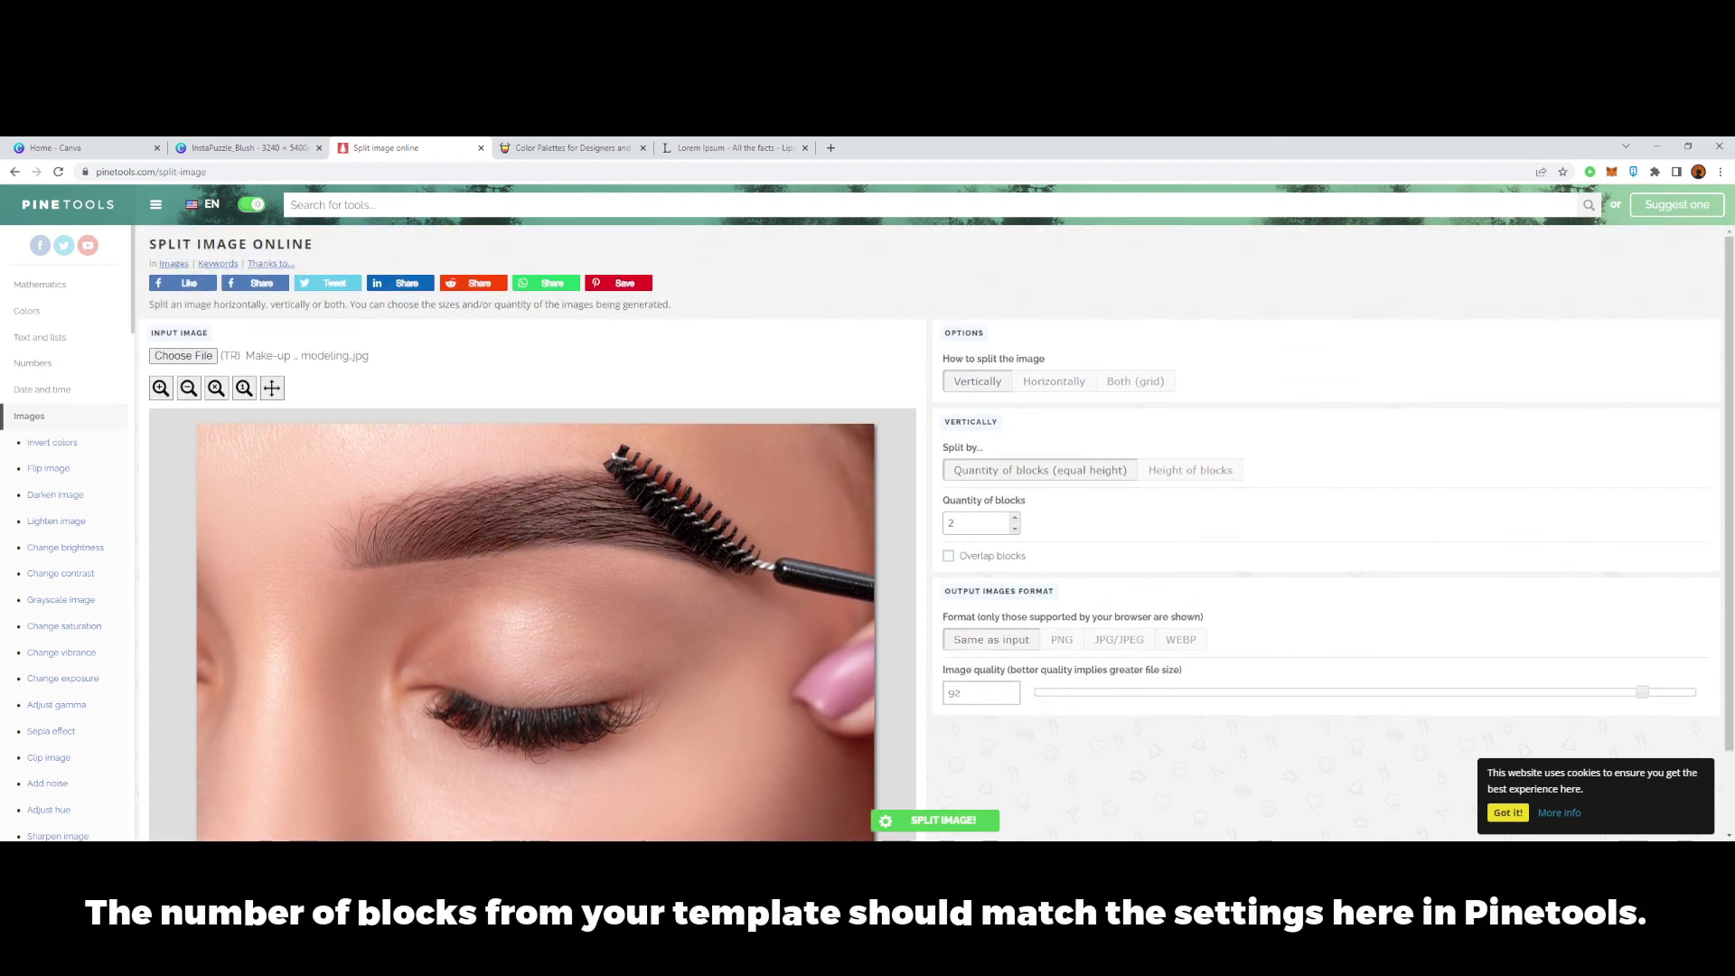
left_click(1135, 382)
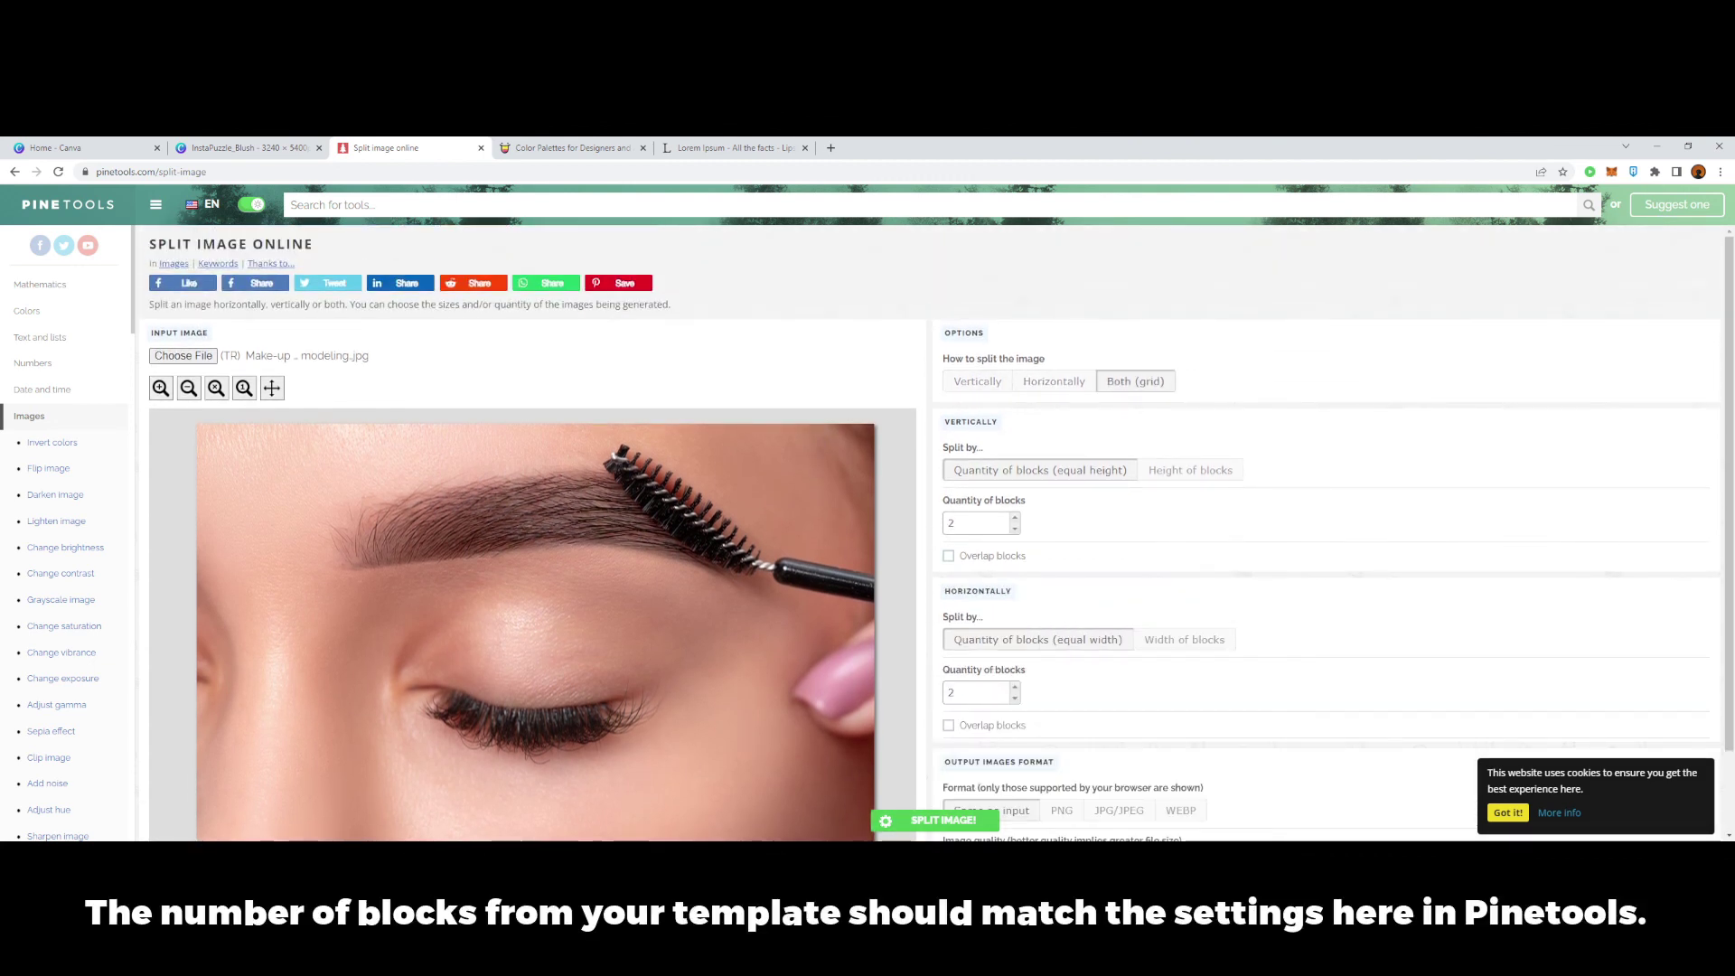
Step: Set the vertical split's quantity of equal-height blocks to 4
scroll(938, 534, "down", 1)
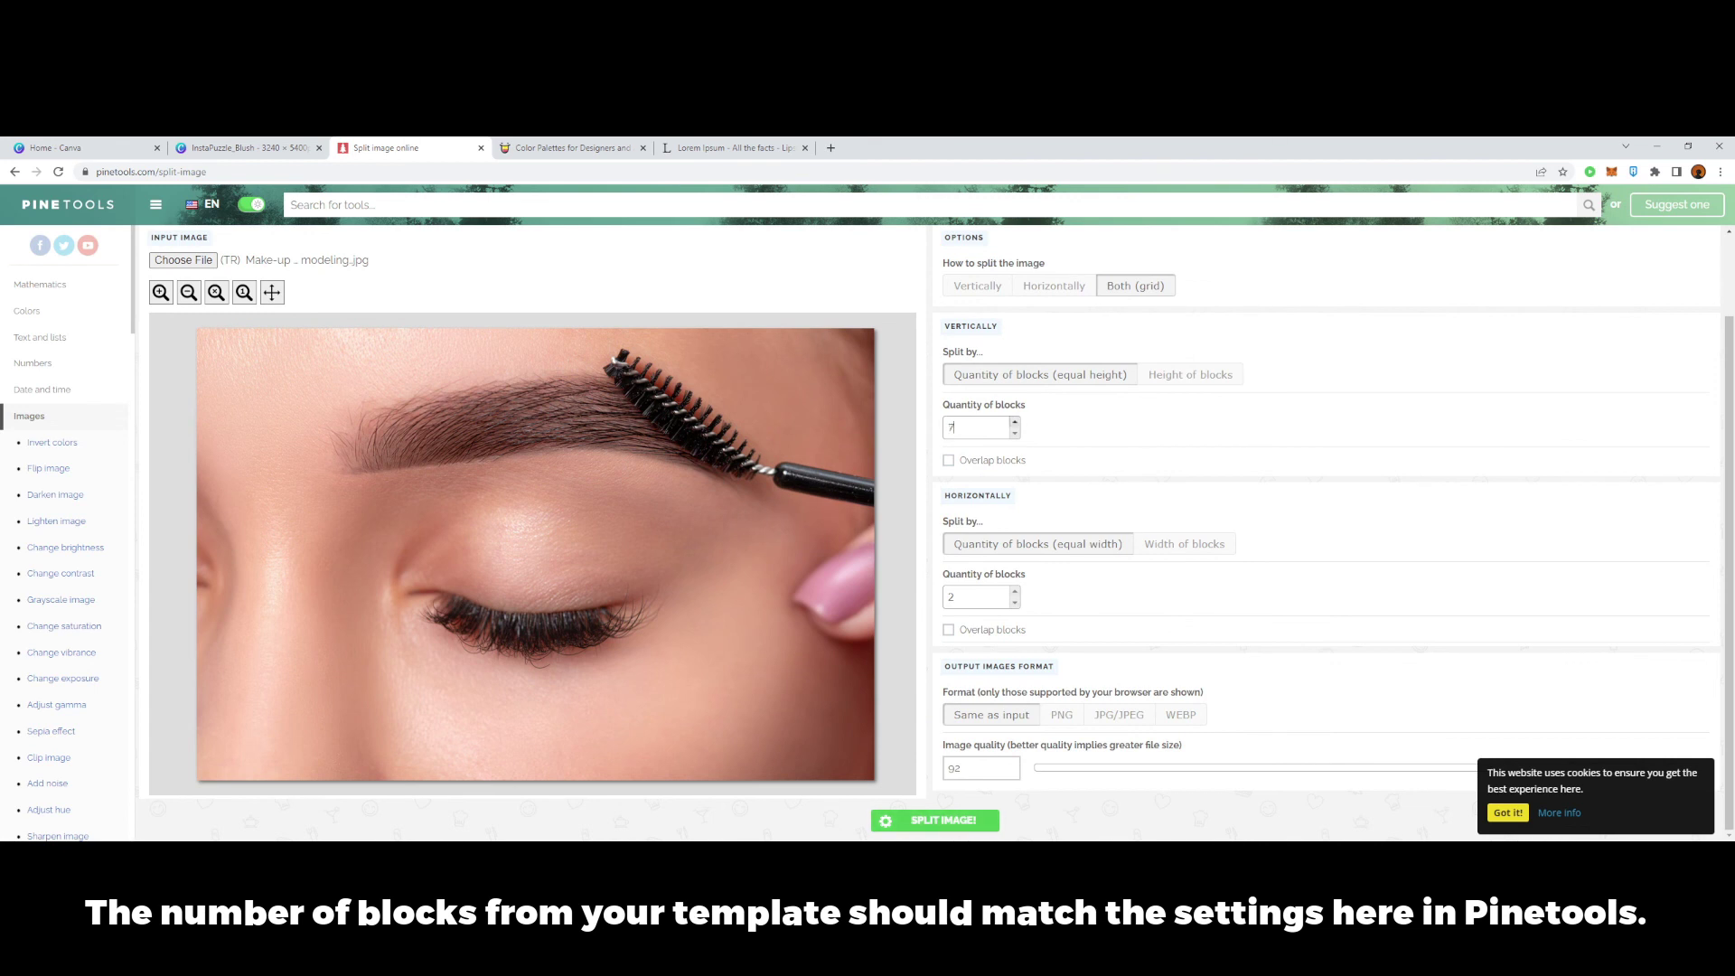
left_click(1015, 422)
left_click(1015, 423)
left_click(1015, 422)
key("Up")
key("Up")
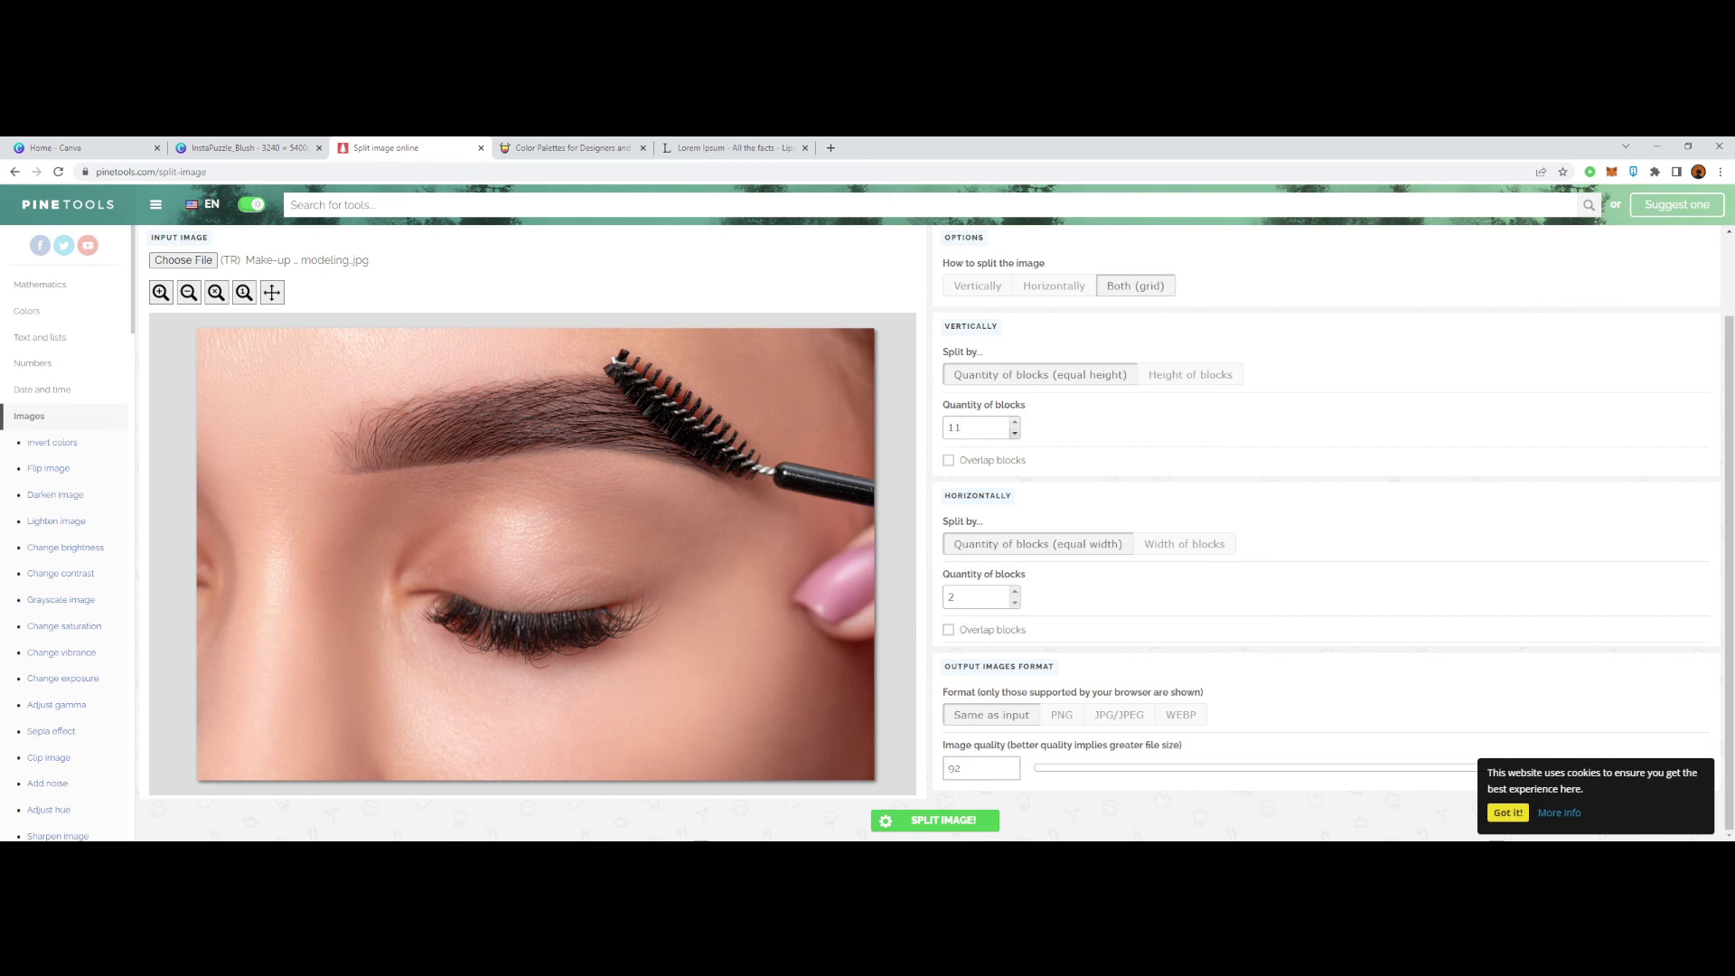
left_click(1015, 433)
left_click(1015, 433)
left_click(1015, 432)
left_click(1015, 432)
key("Up")
Step: Set the horizontal split's quantity of blocks to 5, and close the image splitter to return to the Canva design
left_click(1015, 592)
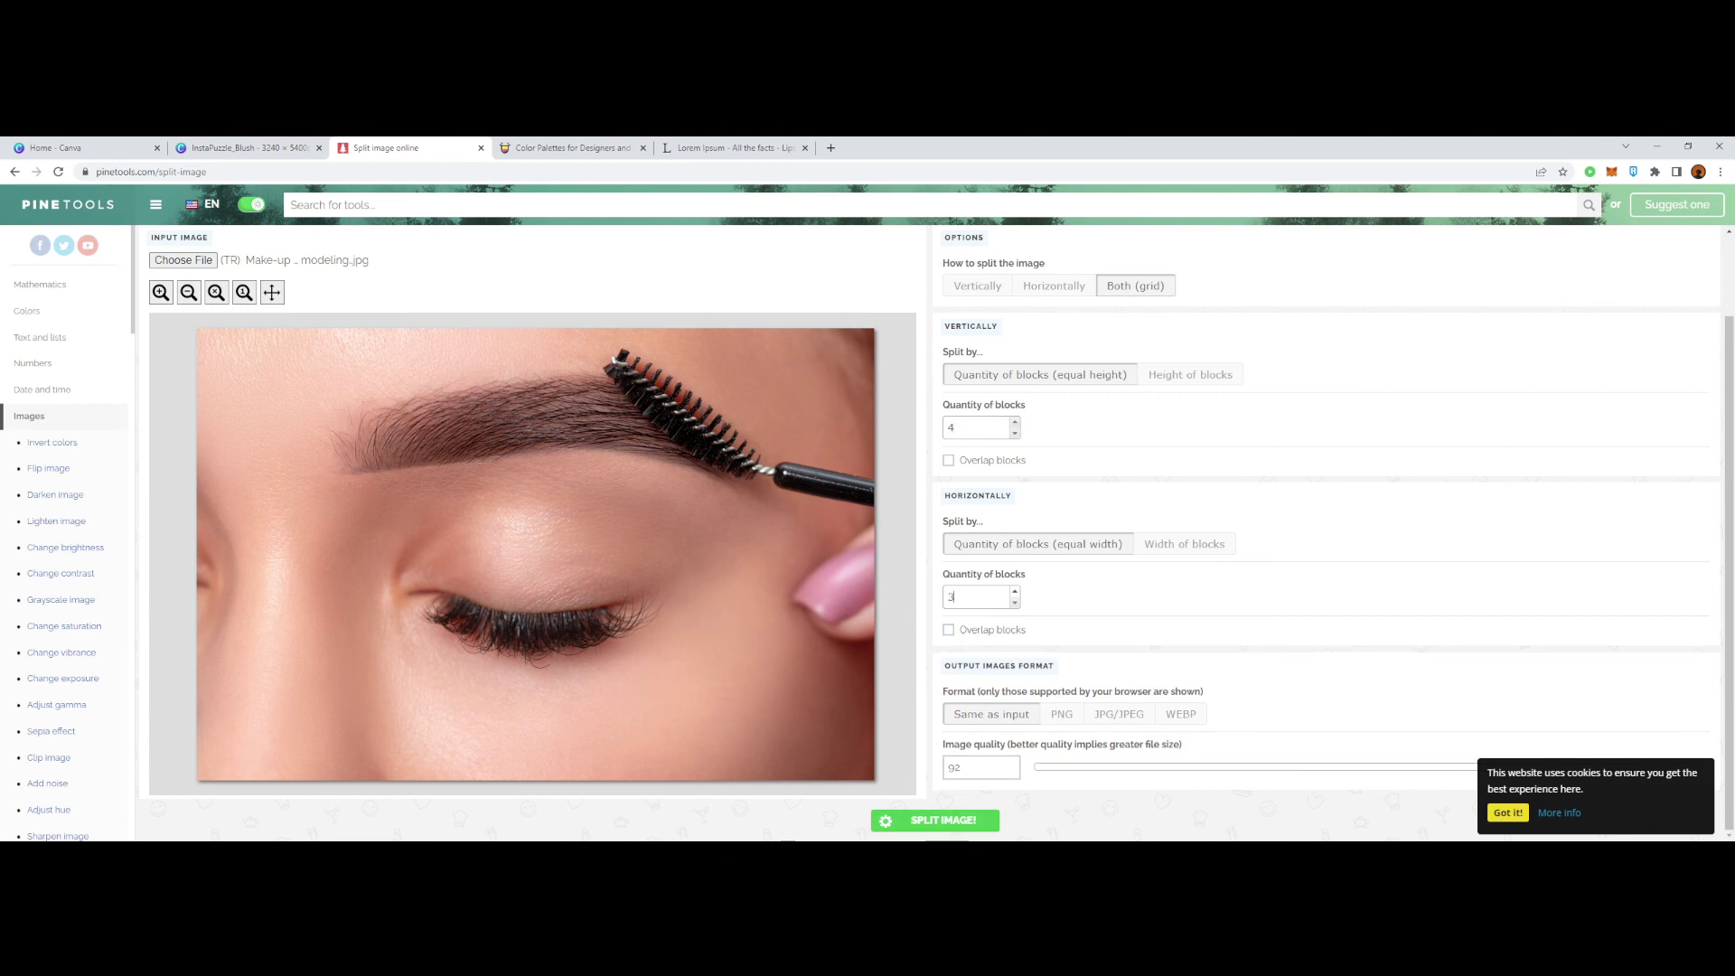
key("Down")
key("Down")
key("Up")
key("Up")
key("Up")
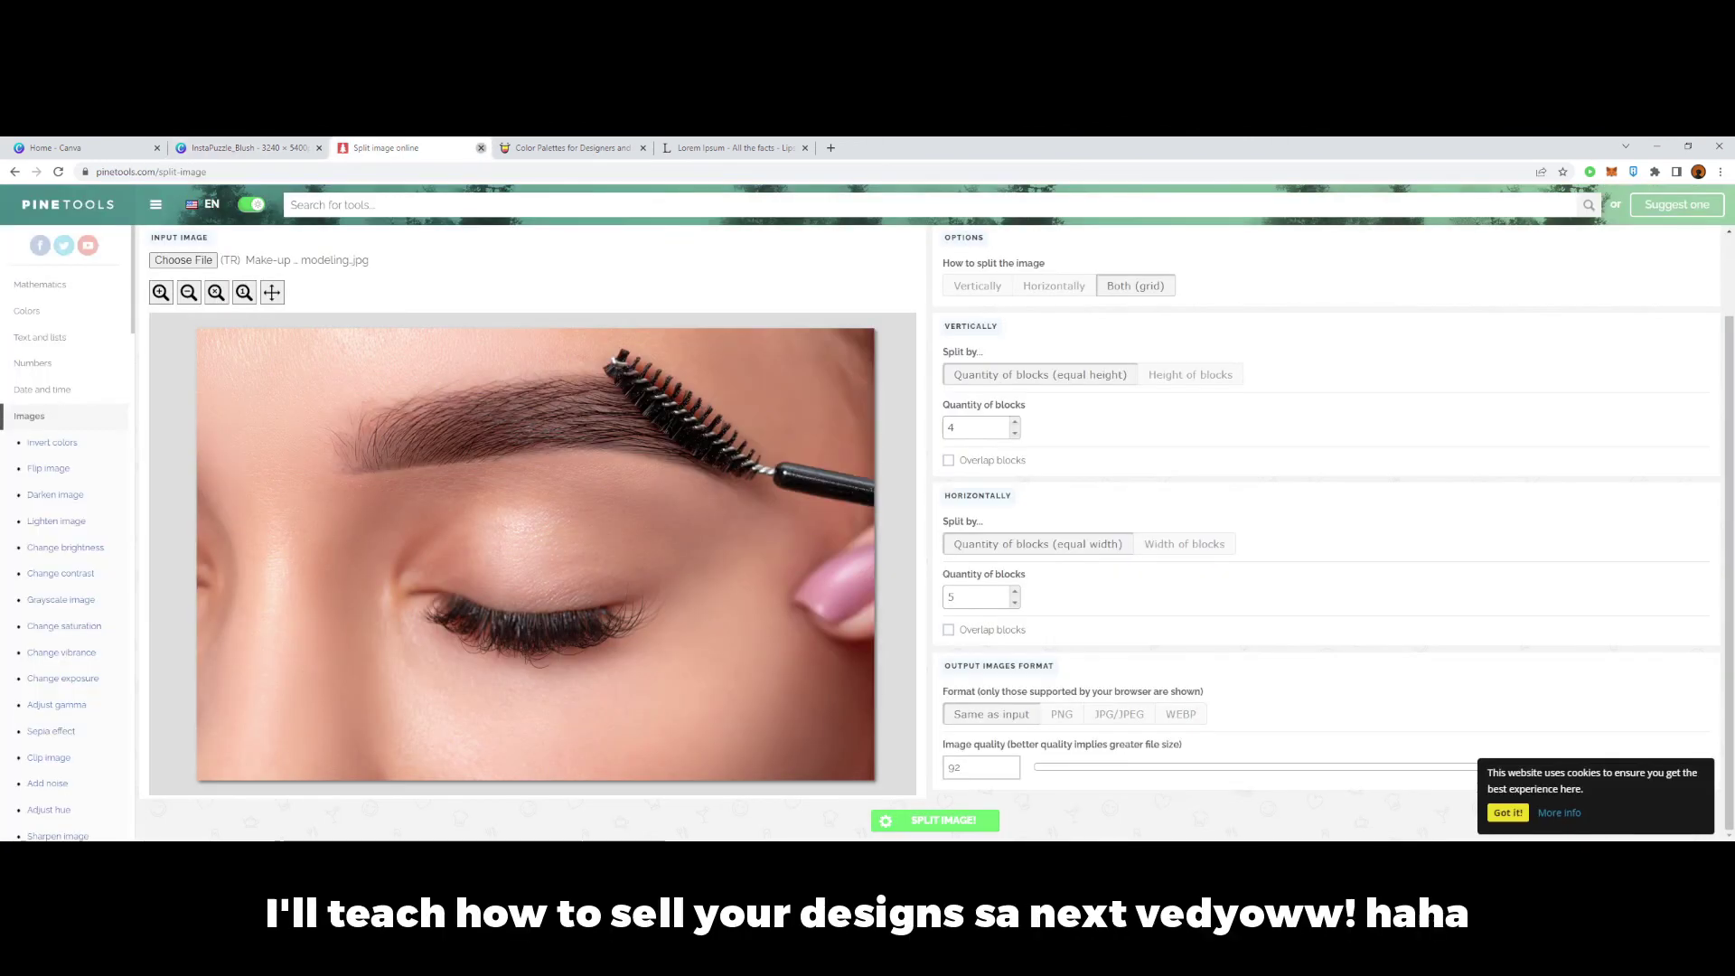
left_click(481, 148)
left_click(246, 148)
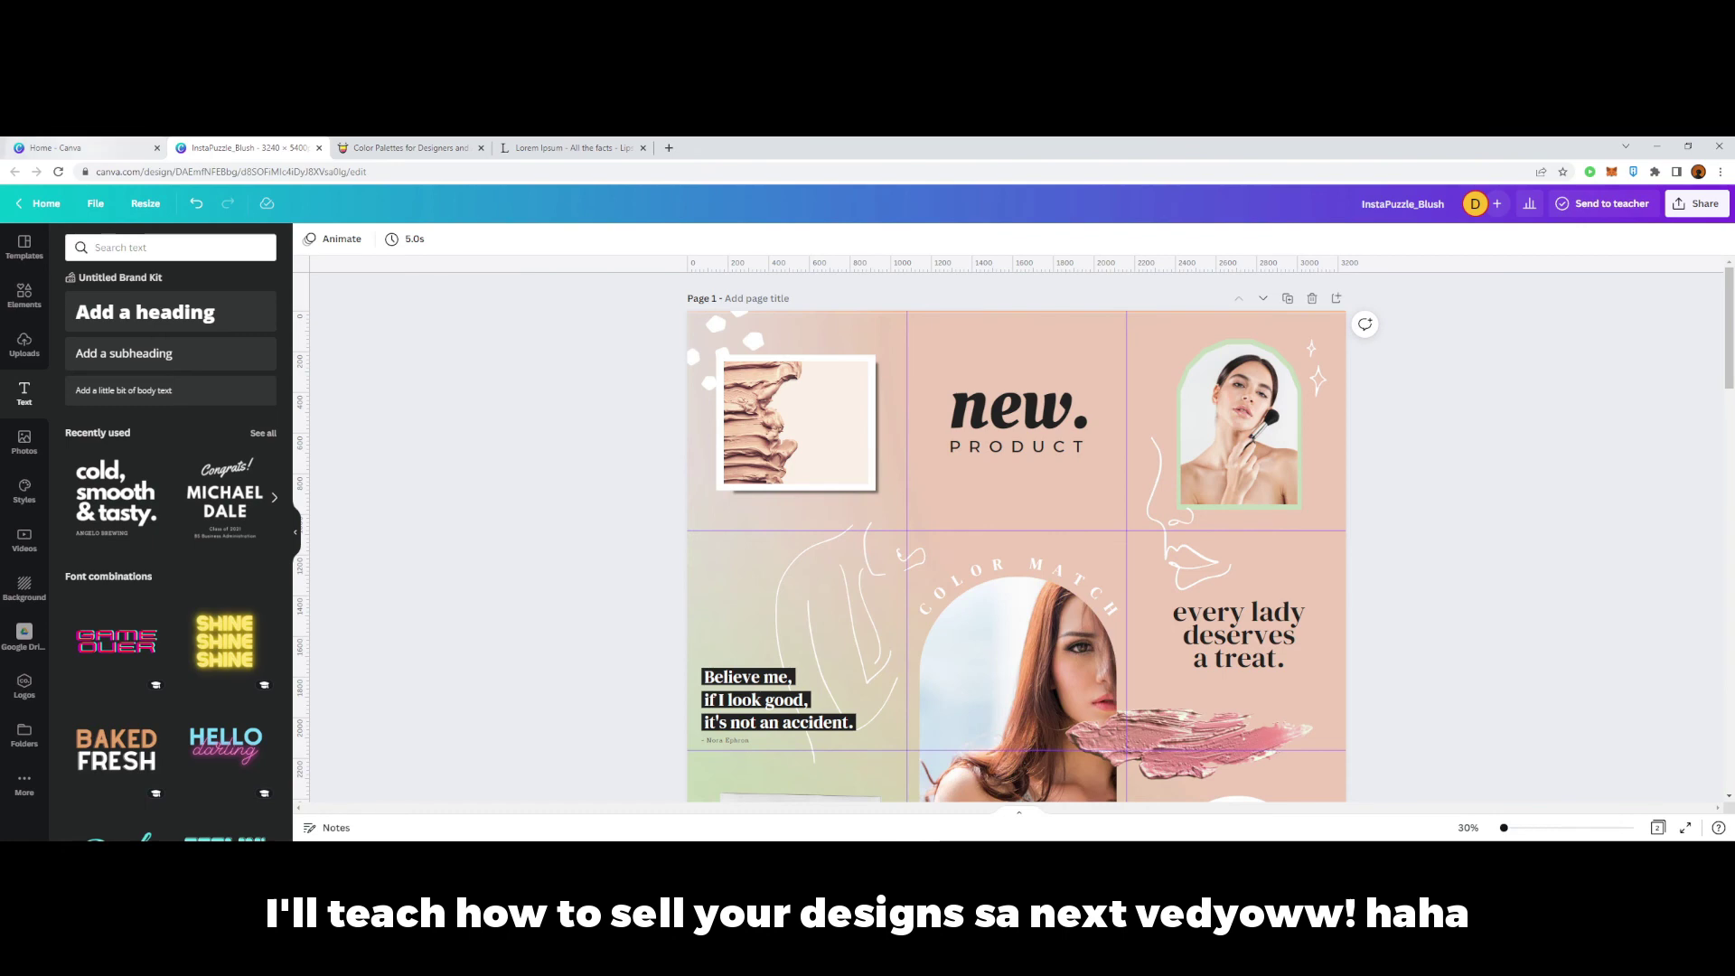